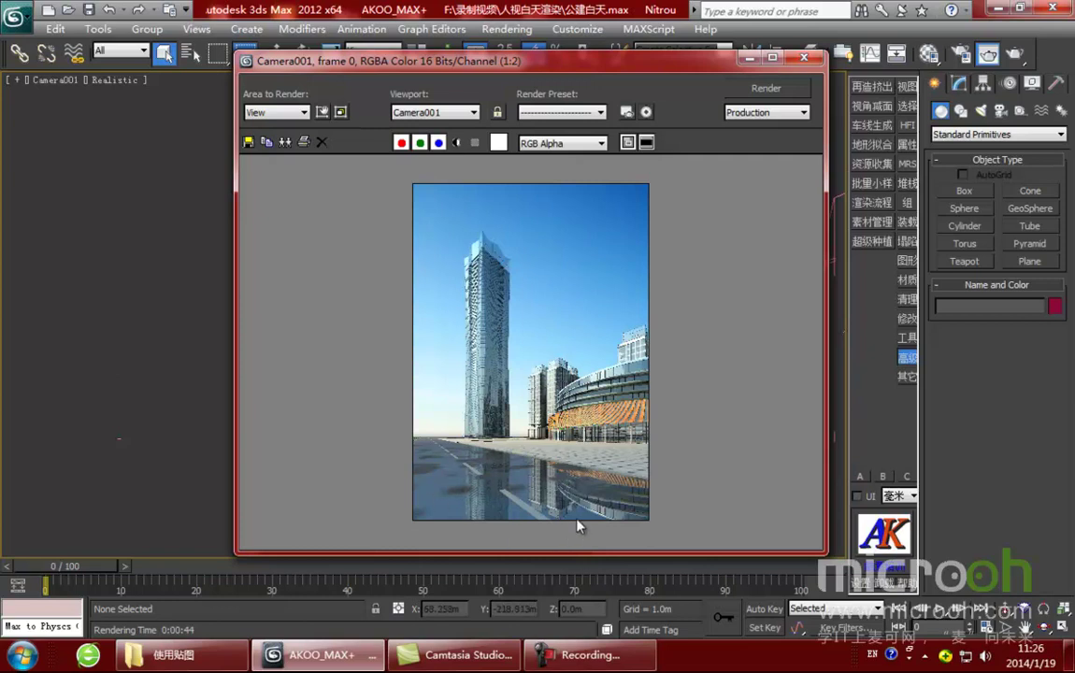
# Step: Close the rendered frame window, return to the multi-viewport layout and frame the tower in the orthographic view
pyautogui.click(803, 59)
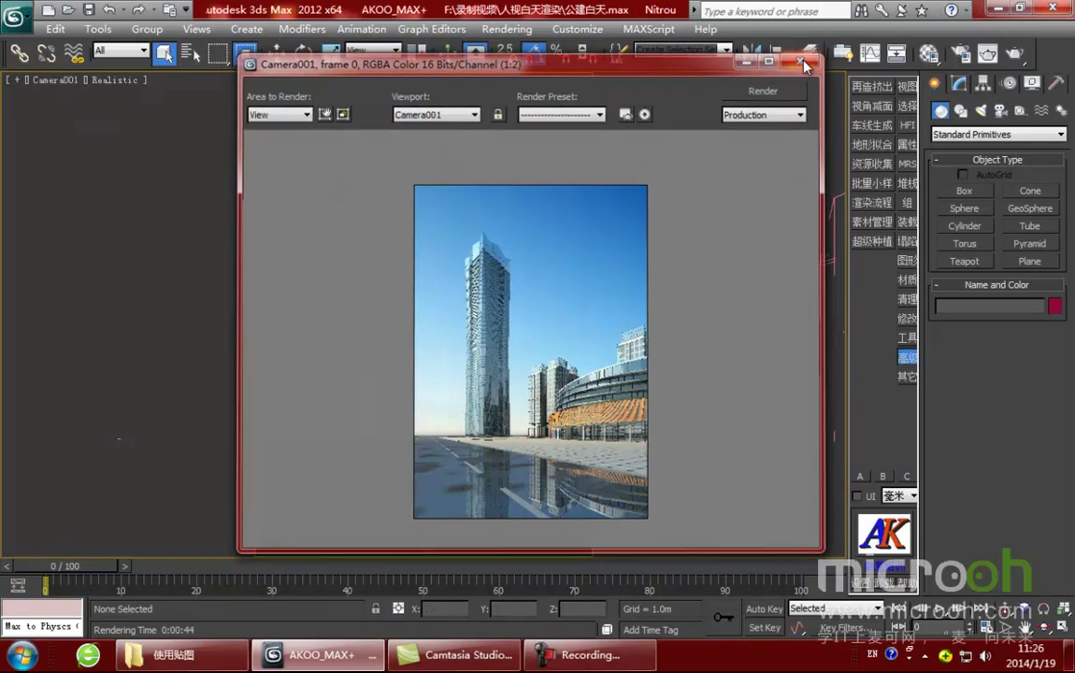
pyautogui.click(1062, 624)
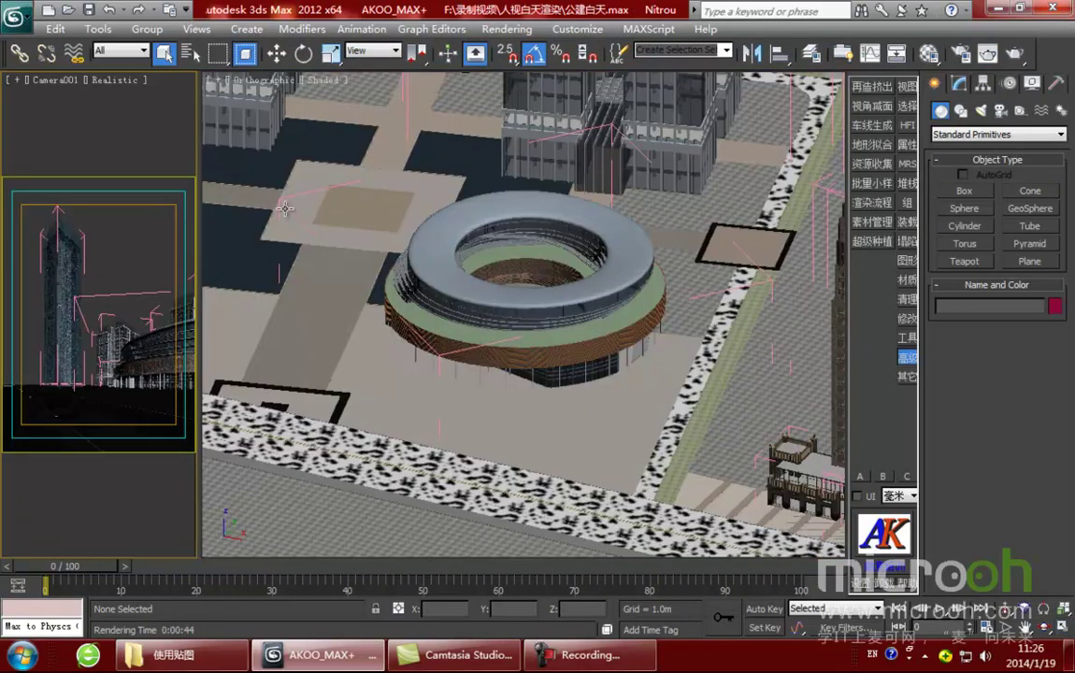
pyautogui.moveTo(329, 275)
pyautogui.mouseDown(button='middle')
pyautogui.moveTo(634, 374)
pyautogui.moveTo(543, 321)
pyautogui.moveTo(487, 158)
pyautogui.moveTo(475, 220)
pyautogui.moveTo(423, 271)
pyautogui.mouseUp(button='middle')
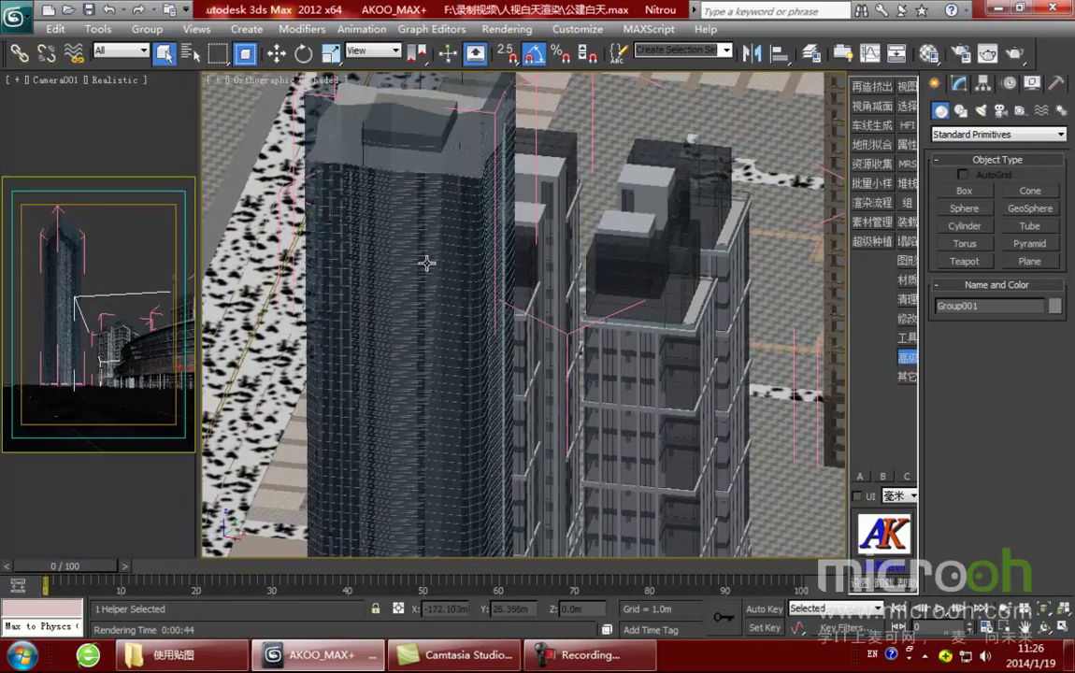
# Step: Open the Material Editor and reset all of its material slots
pyautogui.press('m')
pyautogui.press('m')
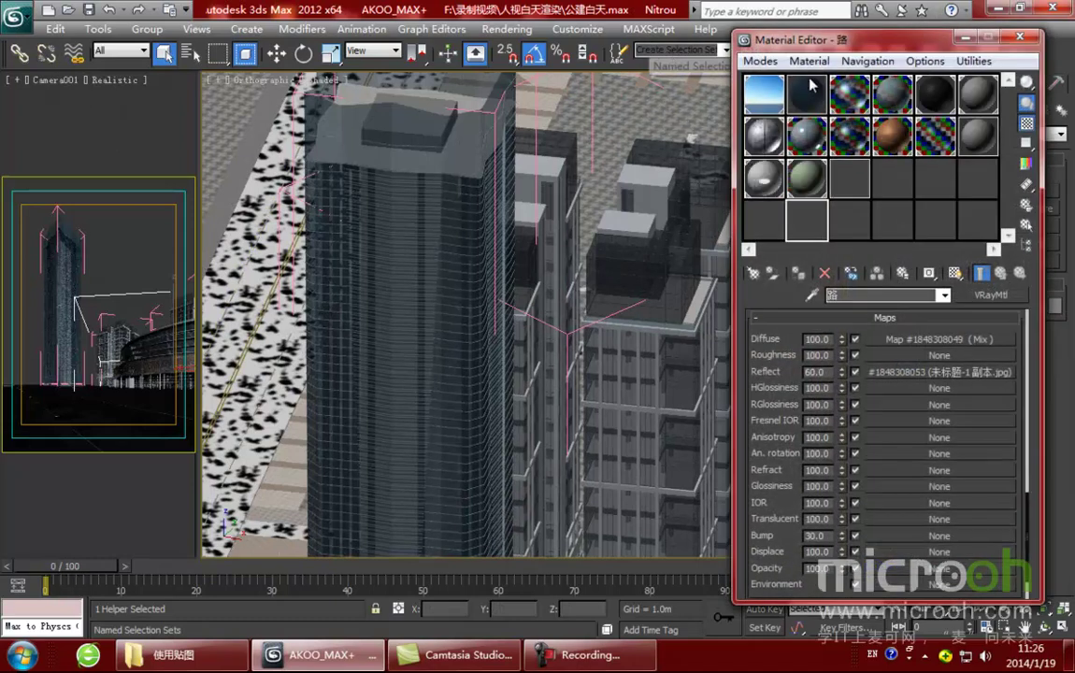
pyautogui.moveTo(855, 44); pyautogui.dragTo(753, 46)
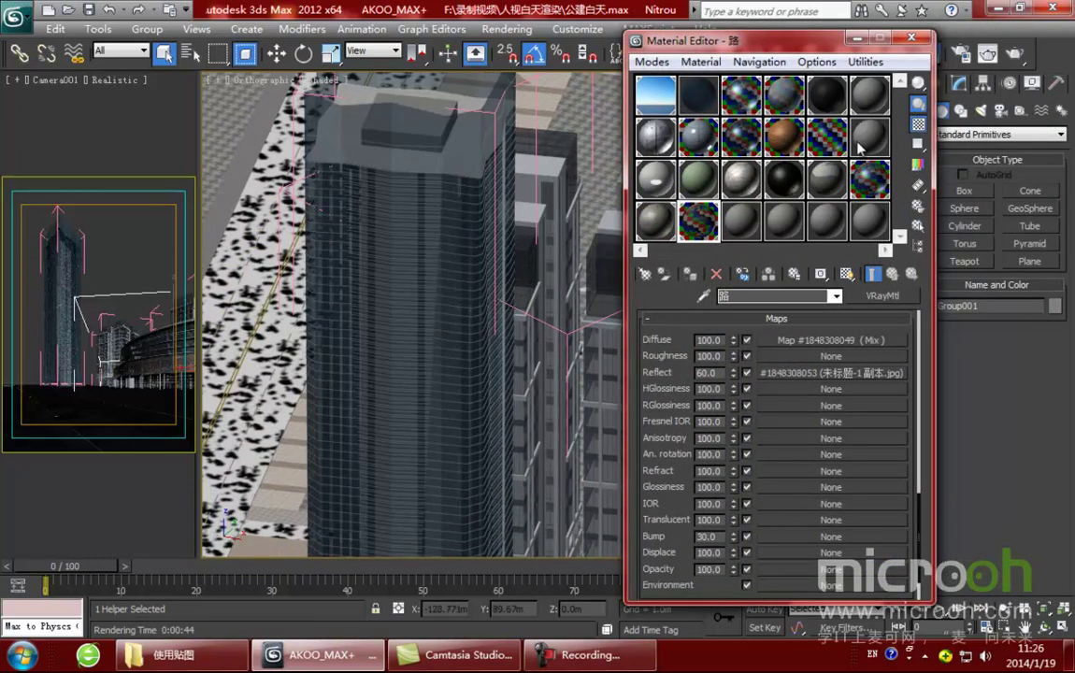
pyautogui.click(865, 62)
pyautogui.click(874, 163)
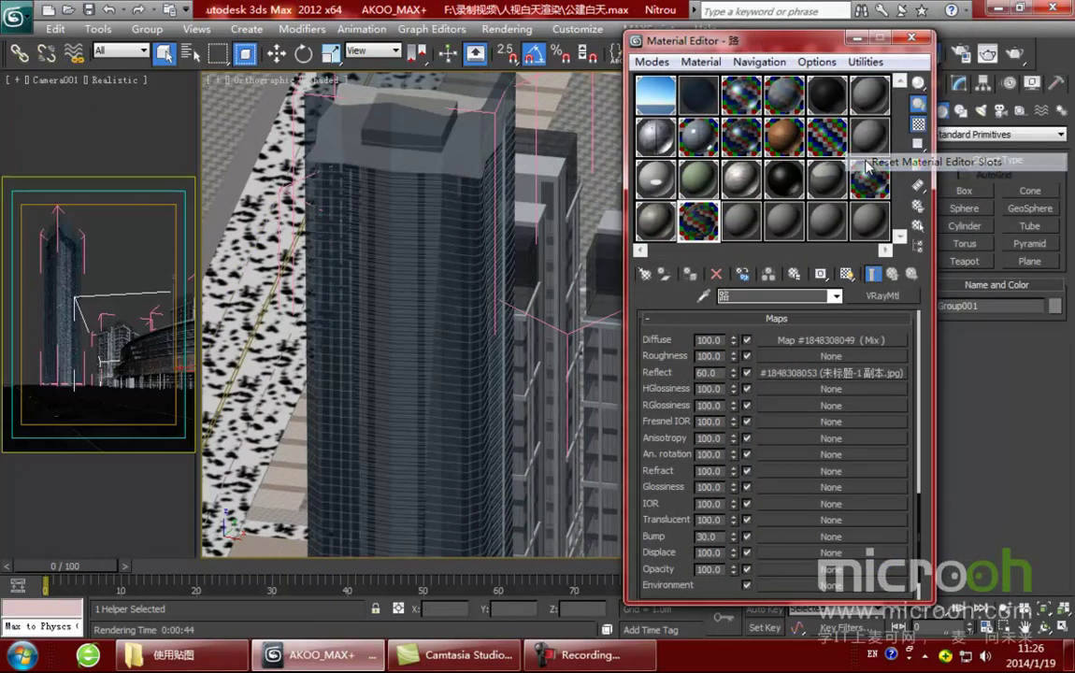
# Step: Sample the tower's glass material 玻璃-单反 into the first material slot
pyautogui.click(655, 98)
pyautogui.click(704, 295)
pyautogui.click(416, 127)
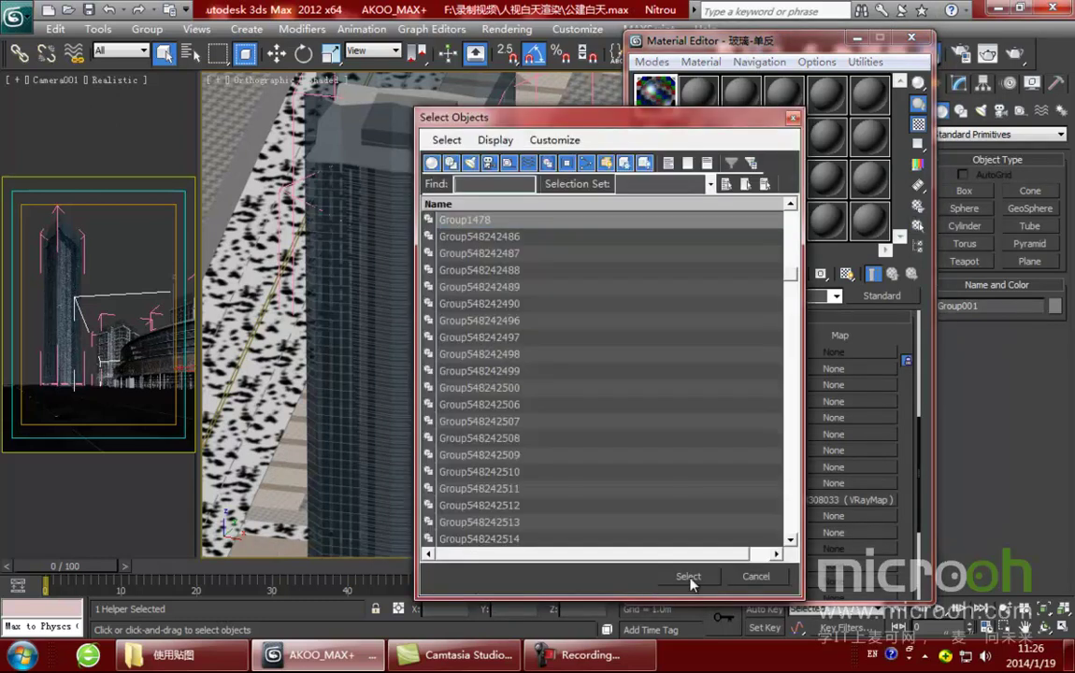
# Step: Select the objects that use the 玻璃-单反 glass material and isolate them in the viewports
pyautogui.click(687, 578)
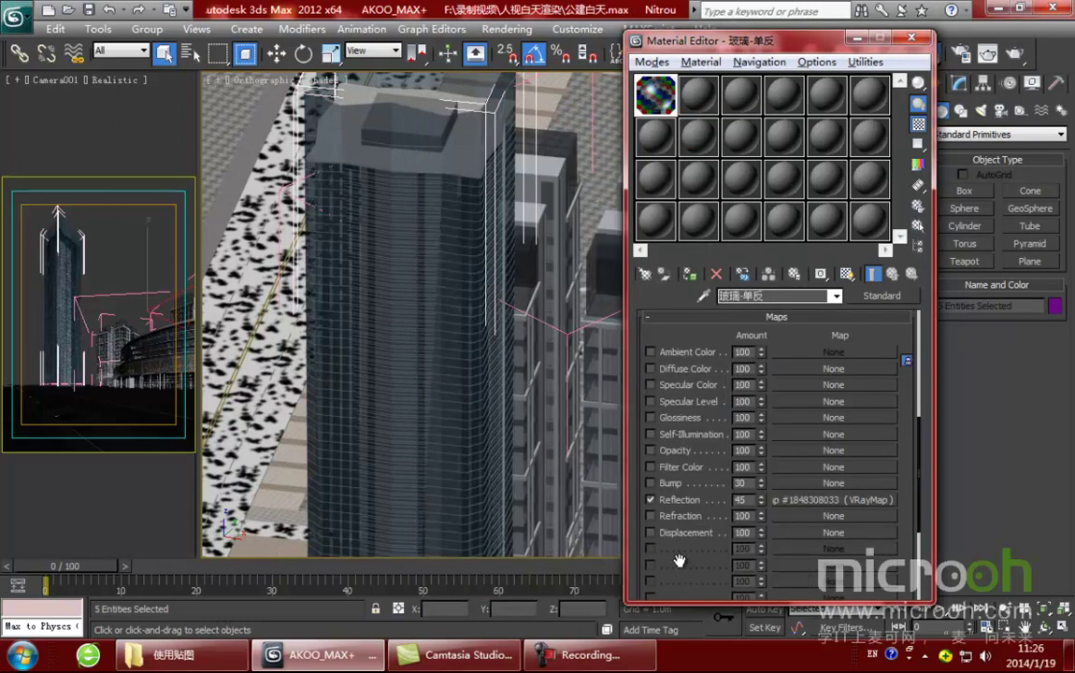
pyautogui.hotkey('alt', 'q')
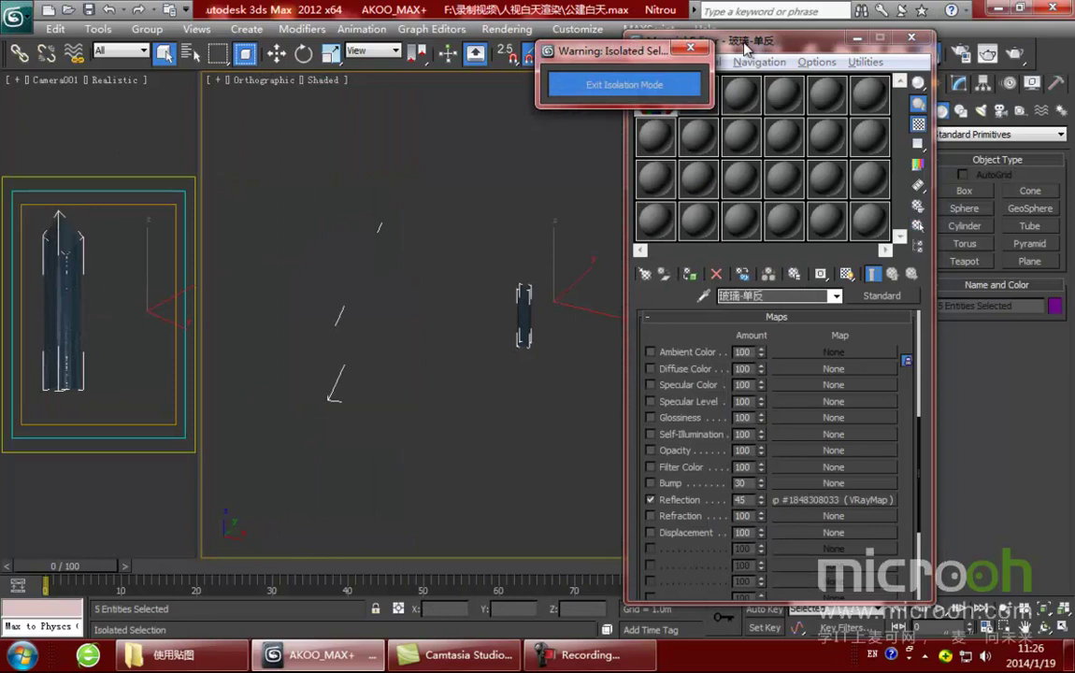
pyautogui.moveTo(745, 45); pyautogui.dragTo(772, 45)
pyautogui.moveTo(534, 336); pyautogui.dragTo(483, 321, button='middle')
pyautogui.scroll(5, 483, 321)
pyautogui.scroll(1, 459, 320)
pyautogui.moveTo(521, 431); pyautogui.dragTo(750, 532, button='middle')
pyautogui.scroll(1, 513, 423)
pyautogui.moveTo(597, 507); pyautogui.dragTo(508, 410, button='middle')
pyautogui.scroll(1, 581, 357)
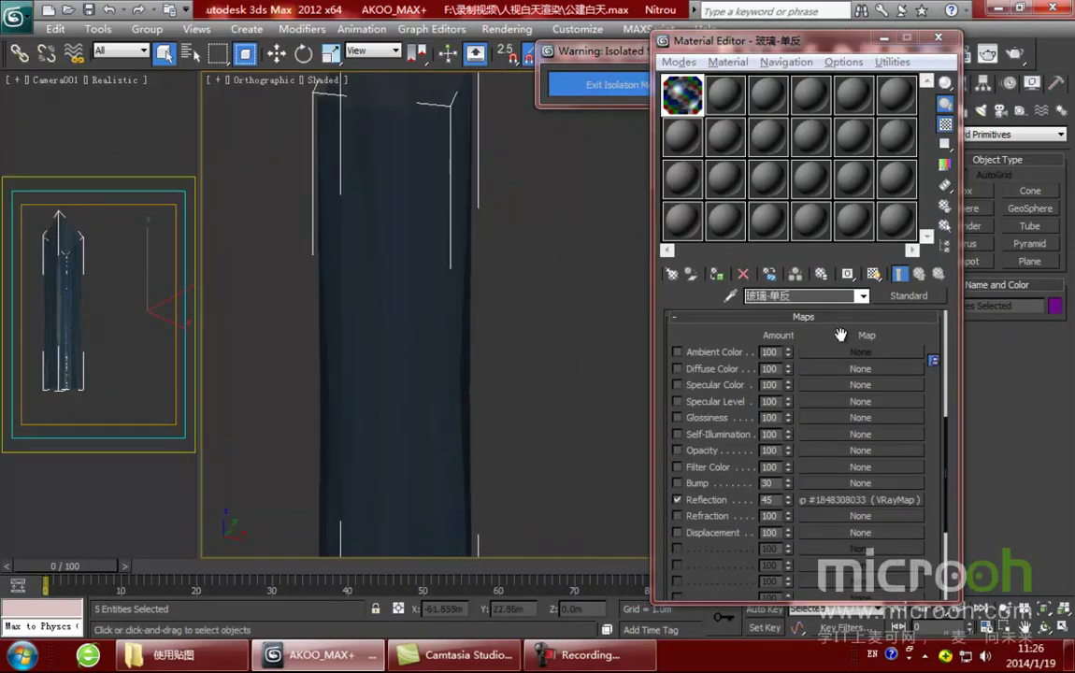
# Step: Set the glass material's Specular Level to 108 and its Glossiness to 12
pyautogui.scroll(5, 790, 477)
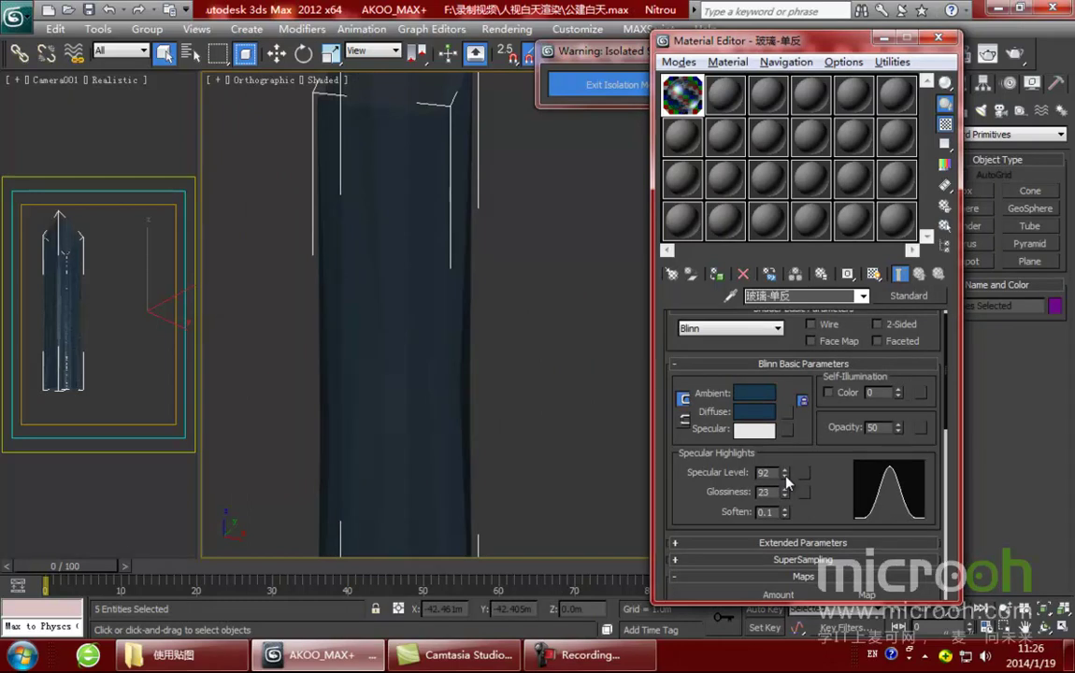
pyautogui.moveTo(784, 473); pyautogui.dragTo(785, 463)
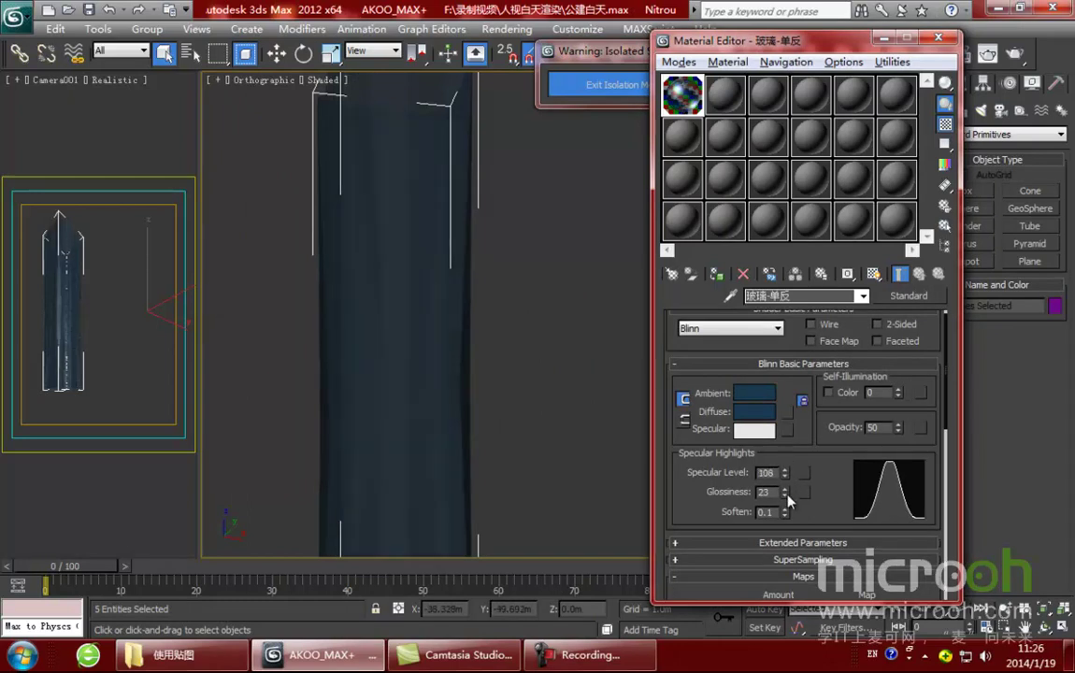
pyautogui.moveTo(784, 495); pyautogui.dragTo(841, 411)
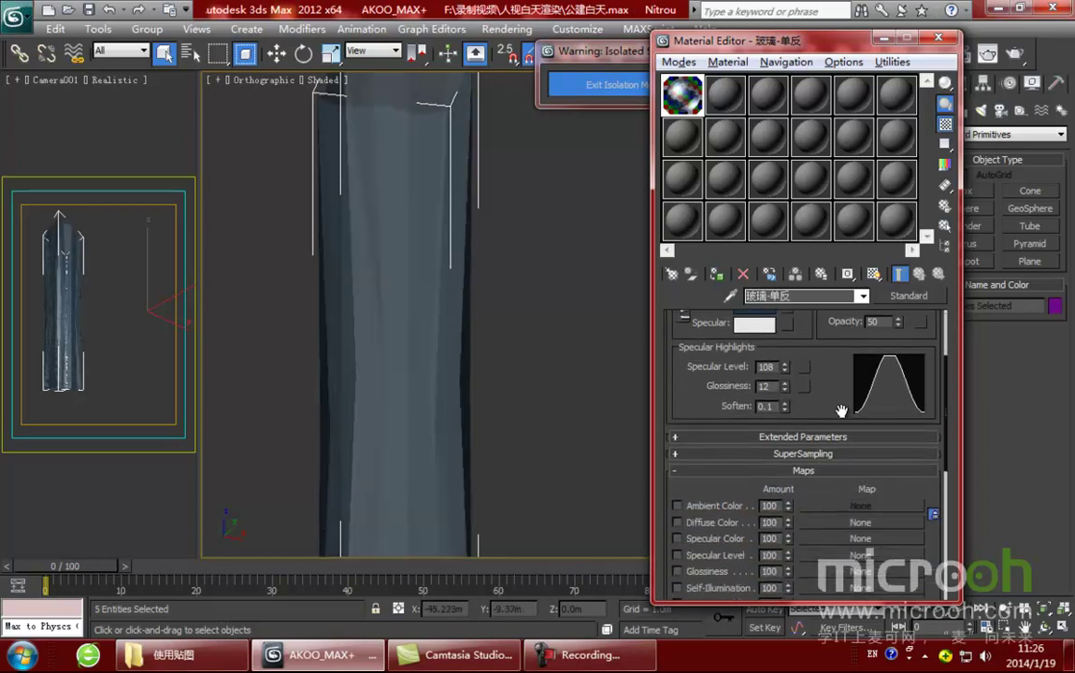
pyautogui.scroll(3, 841, 409)
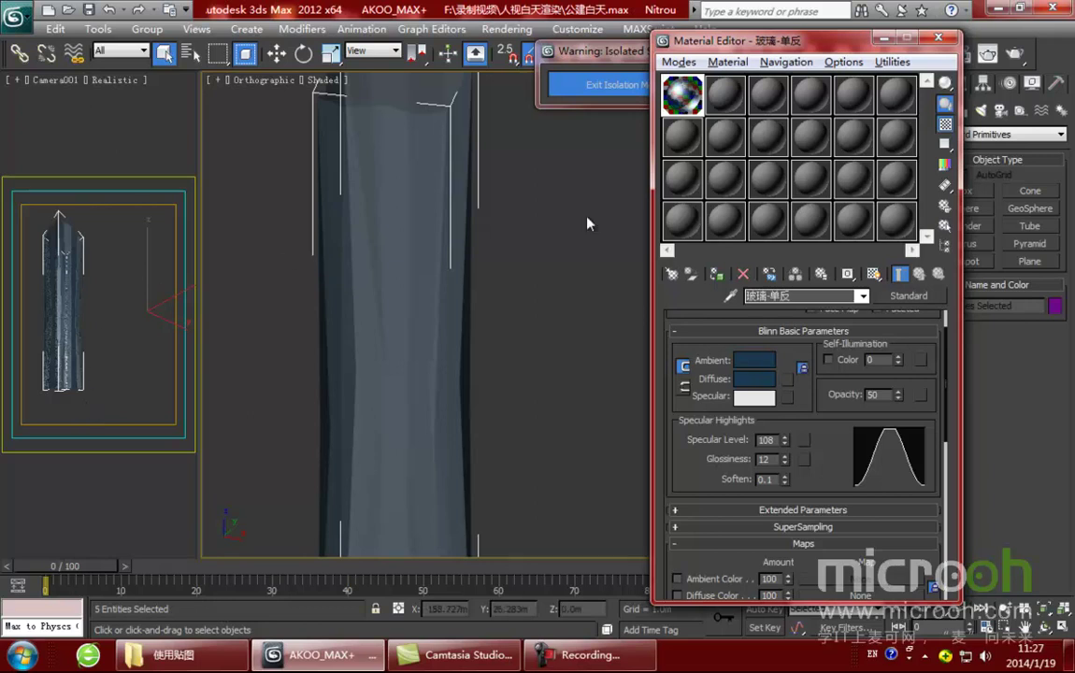
# Step: Convert the glass material to a Blend material, keeping the old material as a sub-material
pyautogui.moveTo(741, 48); pyautogui.dragTo(715, 46)
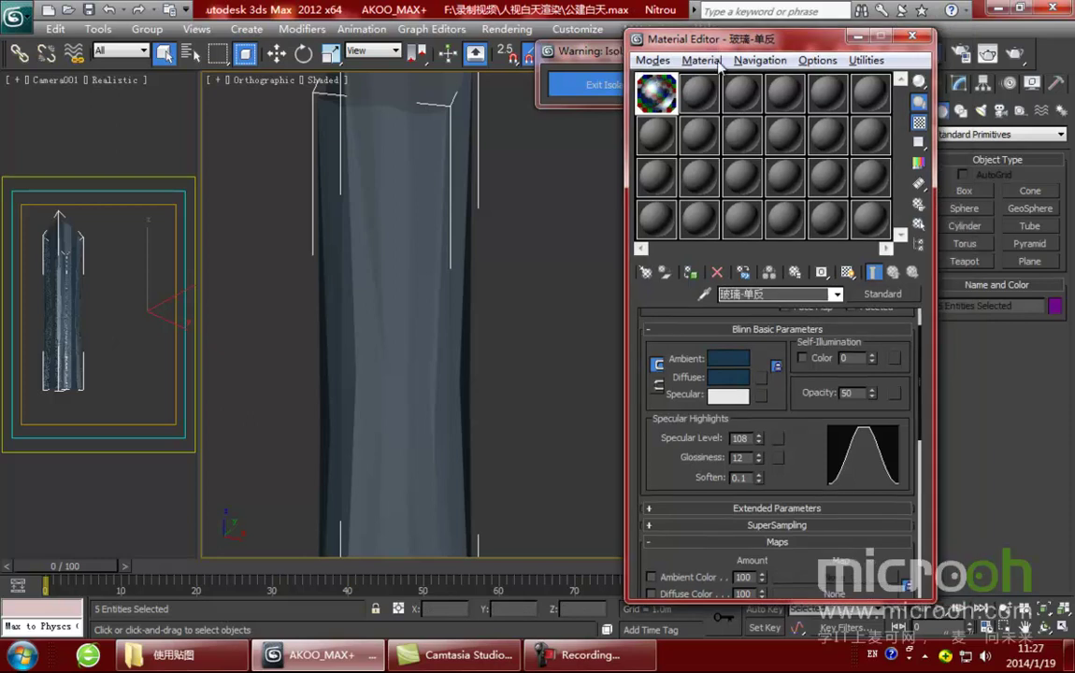
pyautogui.click(883, 294)
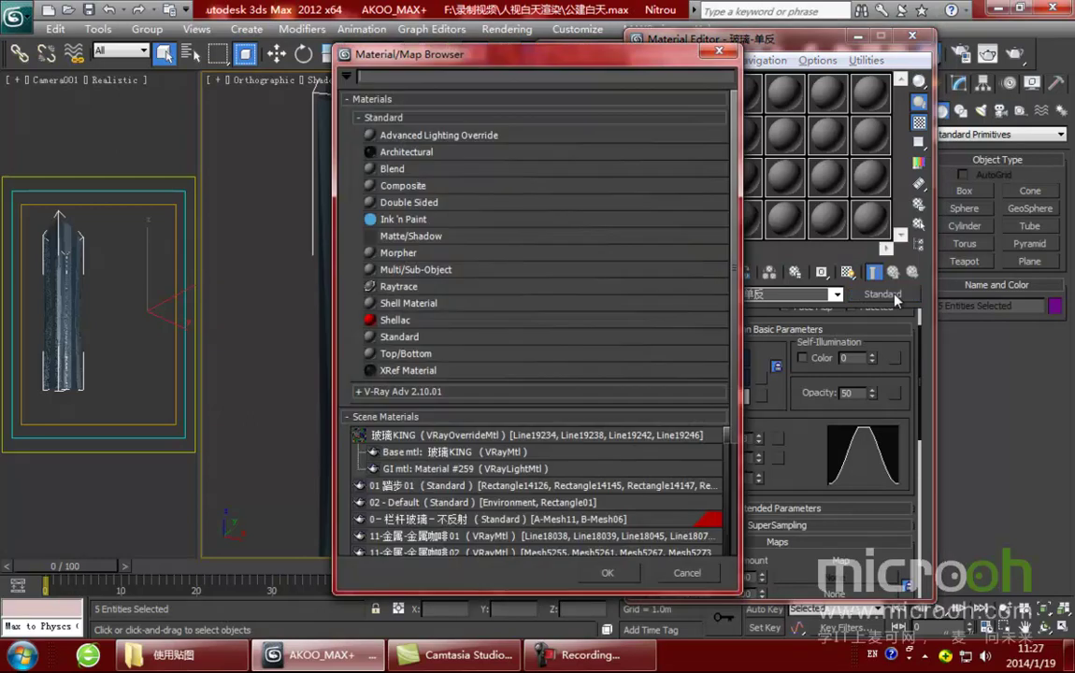
pyautogui.doubleClick(402, 170)
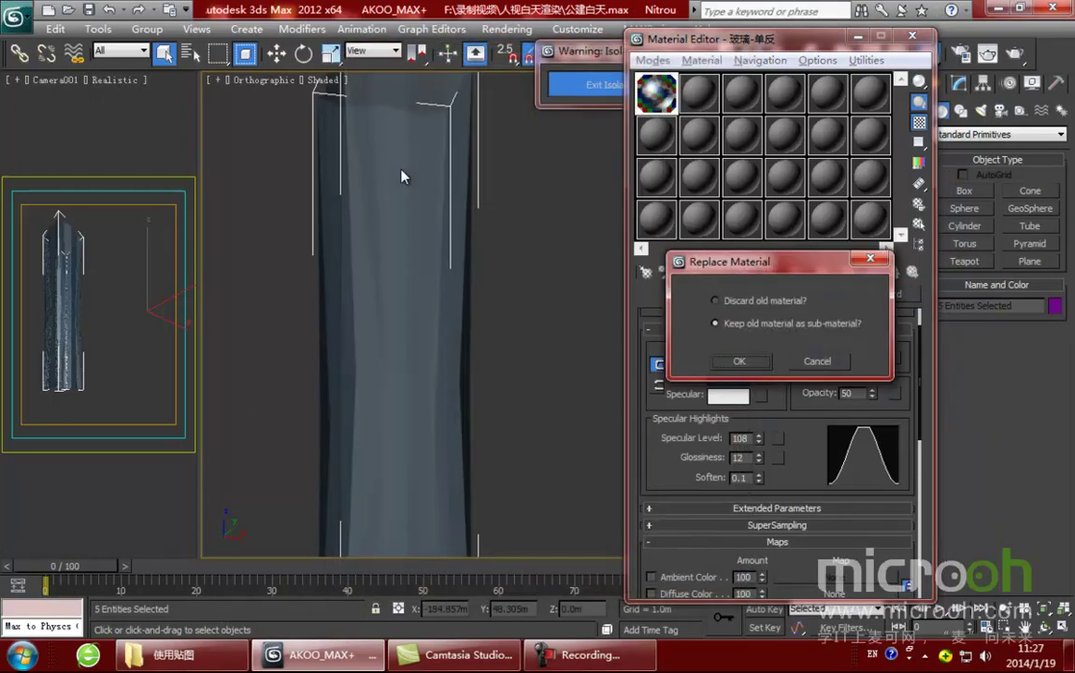
pyautogui.click(740, 363)
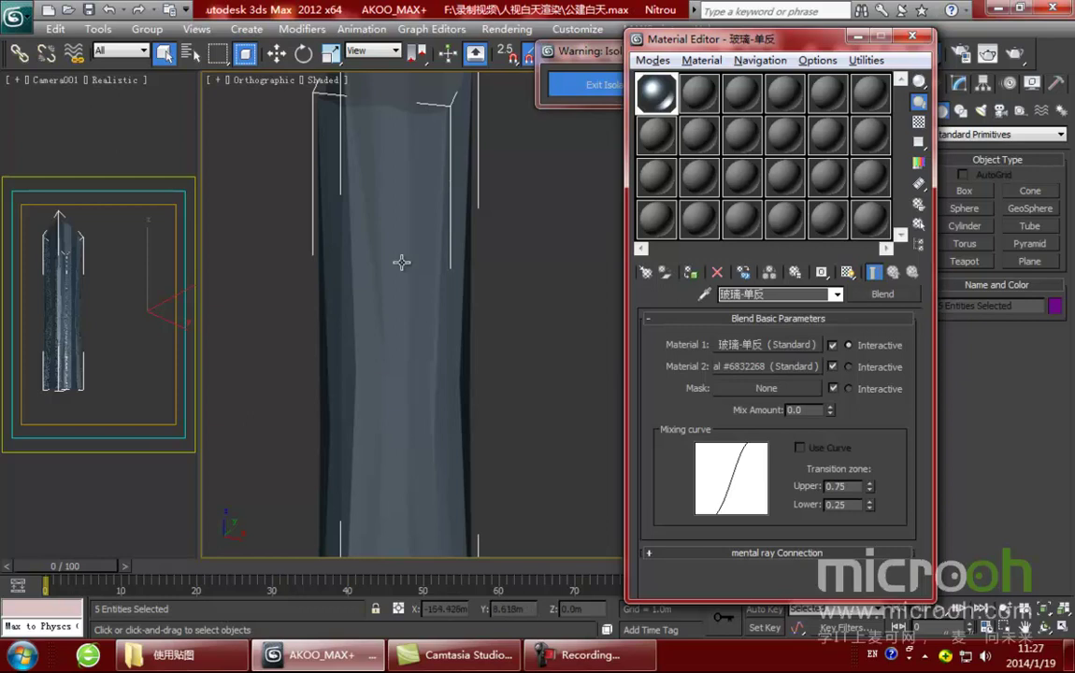
# Step: Duplicate the glass sub-material from Material 1 into Material 2 of the Blend
pyautogui.scroll(-4, 463, 280)
pyautogui.scroll(4, 465, 395)
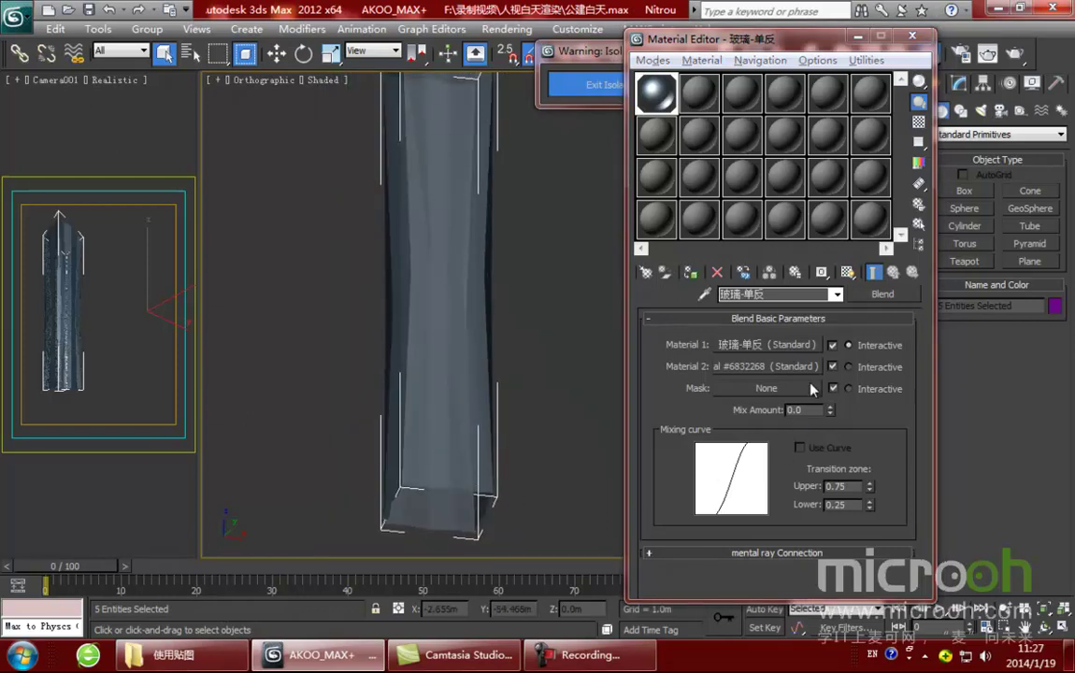
pyautogui.moveTo(771, 349); pyautogui.dragTo(764, 367)
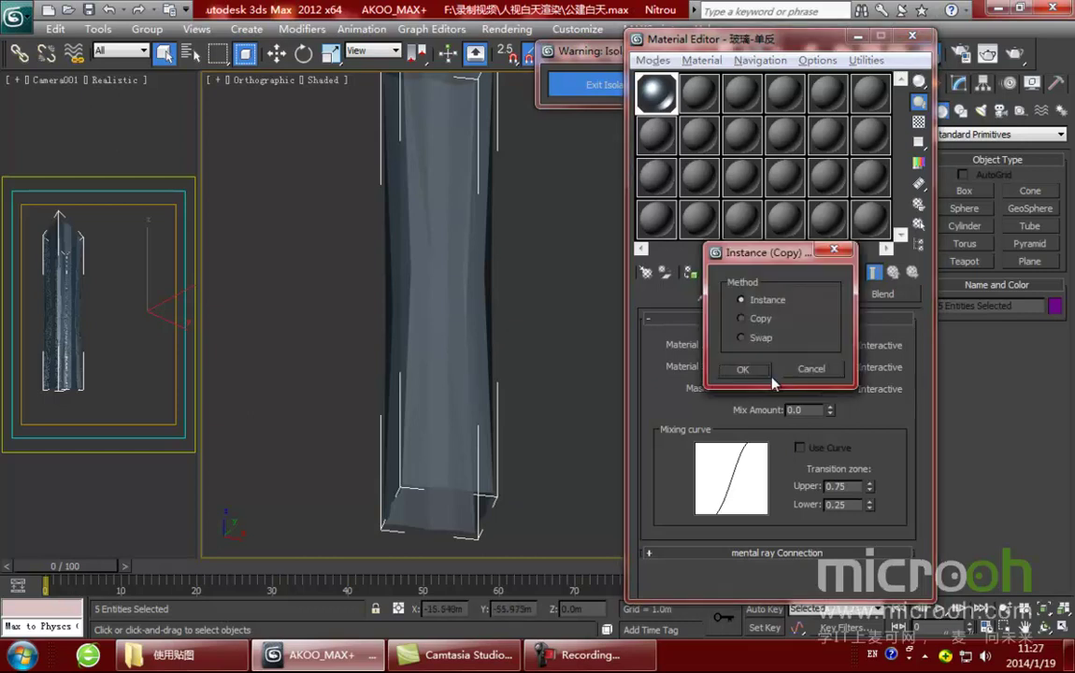
pyautogui.click(745, 370)
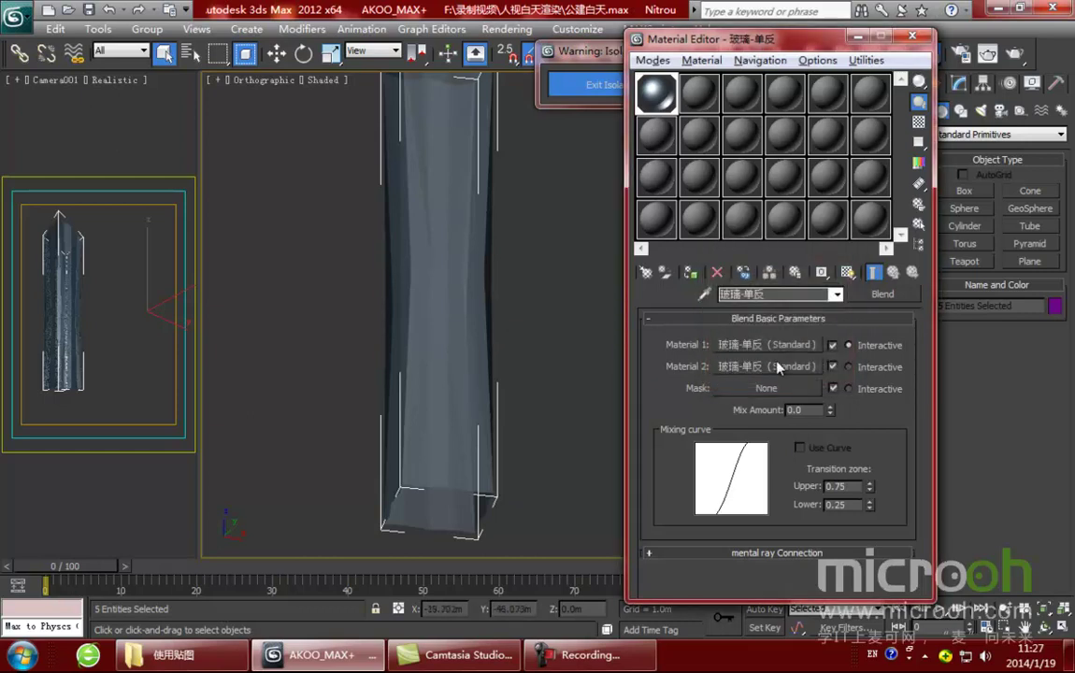
# Step: Set the Opacity of the Blend's Material 2 to 20 and return to the Blend parameters
pyautogui.click(739, 367)
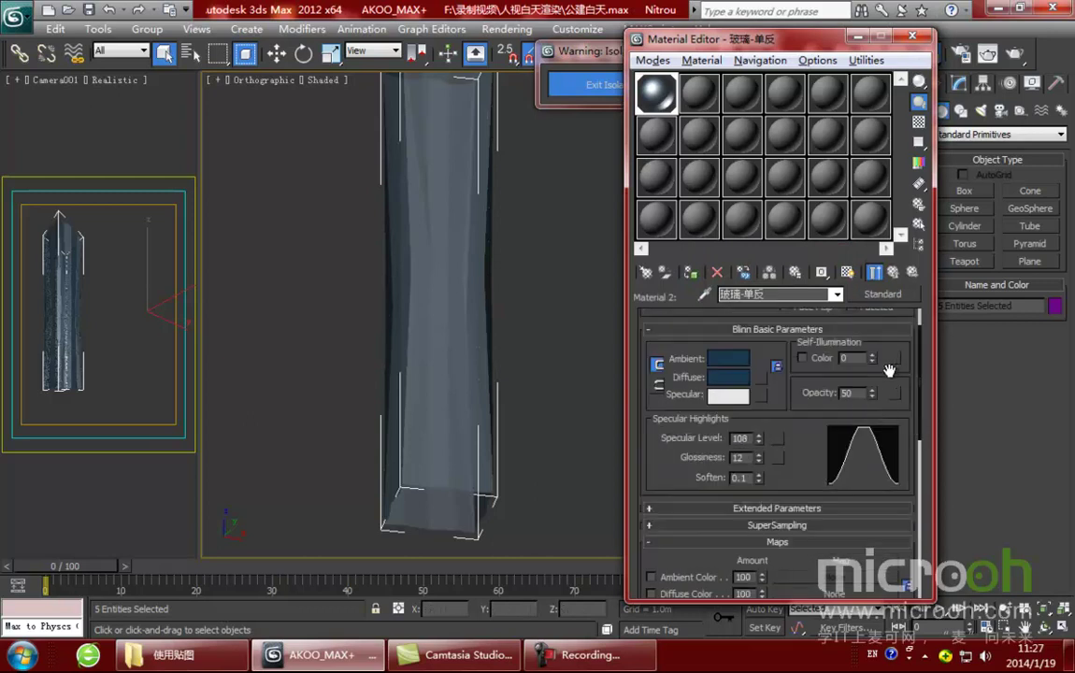
pyautogui.moveTo(888, 370); pyautogui.dragTo(885, 392)
pyautogui.press('Return')
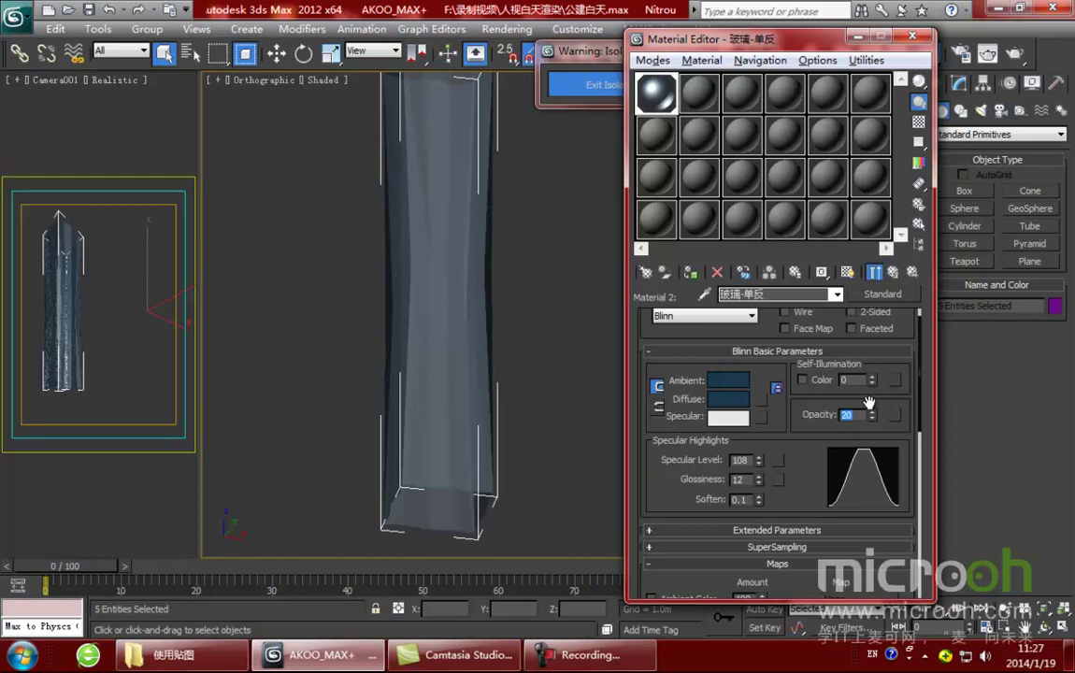
pyautogui.moveTo(796, 447); pyautogui.dragTo(805, 377)
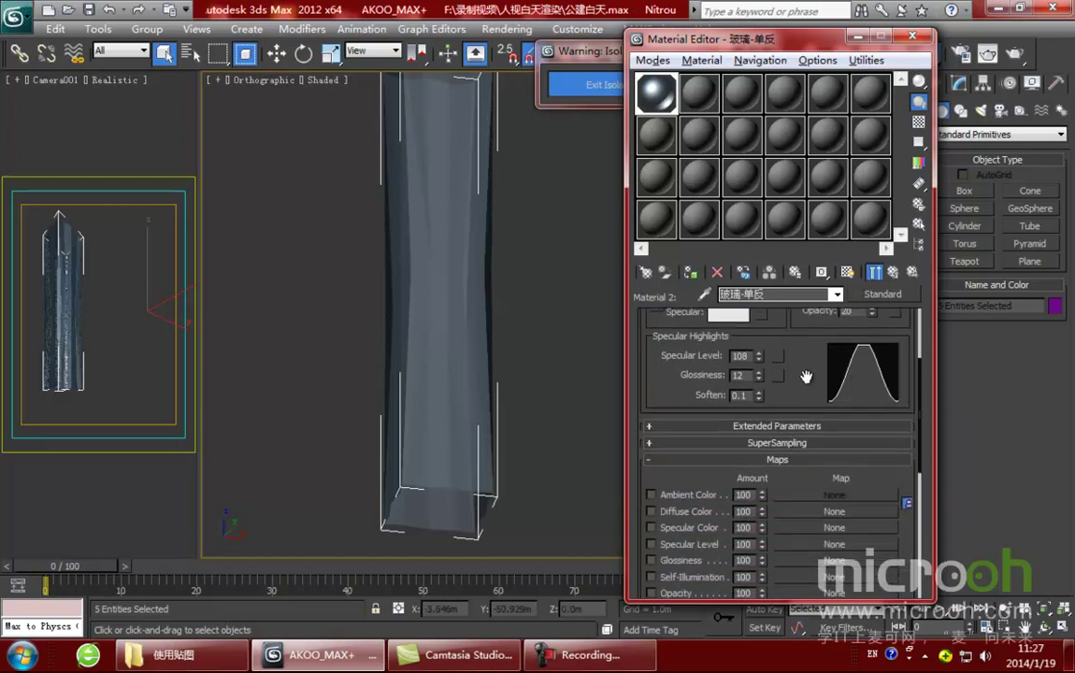
pyautogui.click(893, 272)
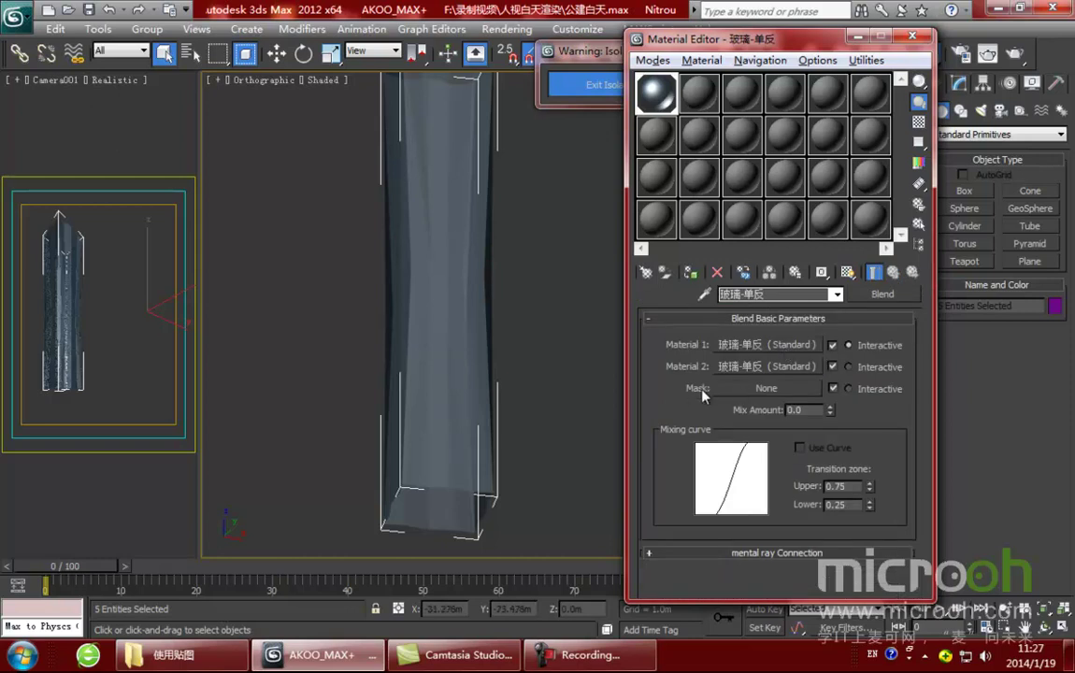
# Step: Assign a Gradient map as the Blend material's mask and return to the Blend parameters
pyautogui.click(761, 389)
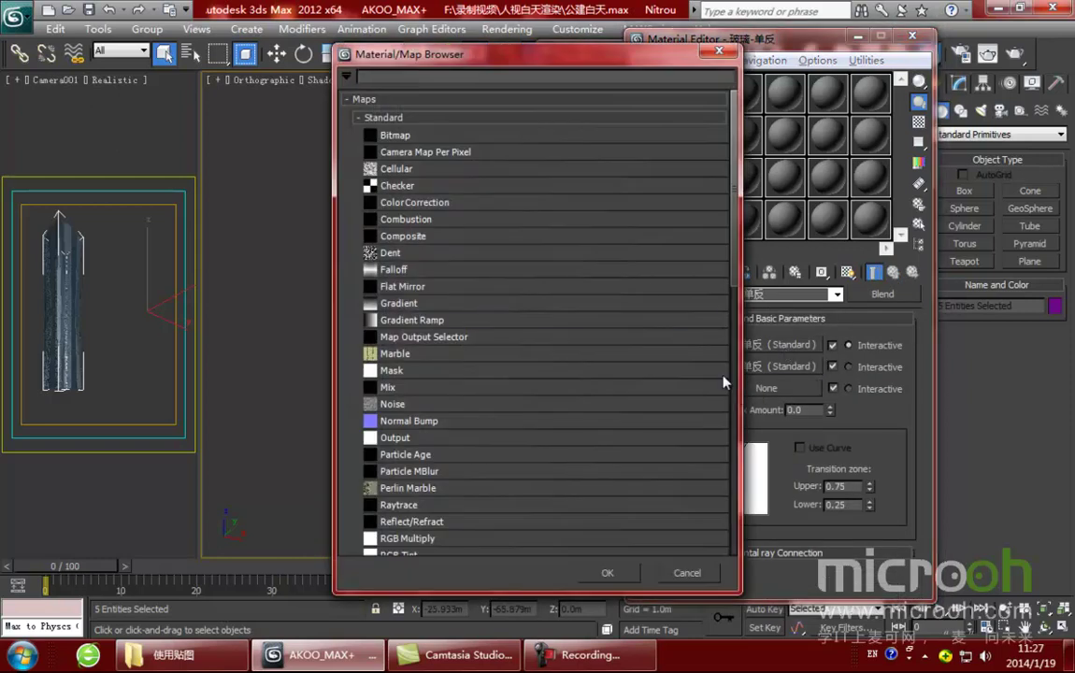
pyautogui.doubleClick(393, 304)
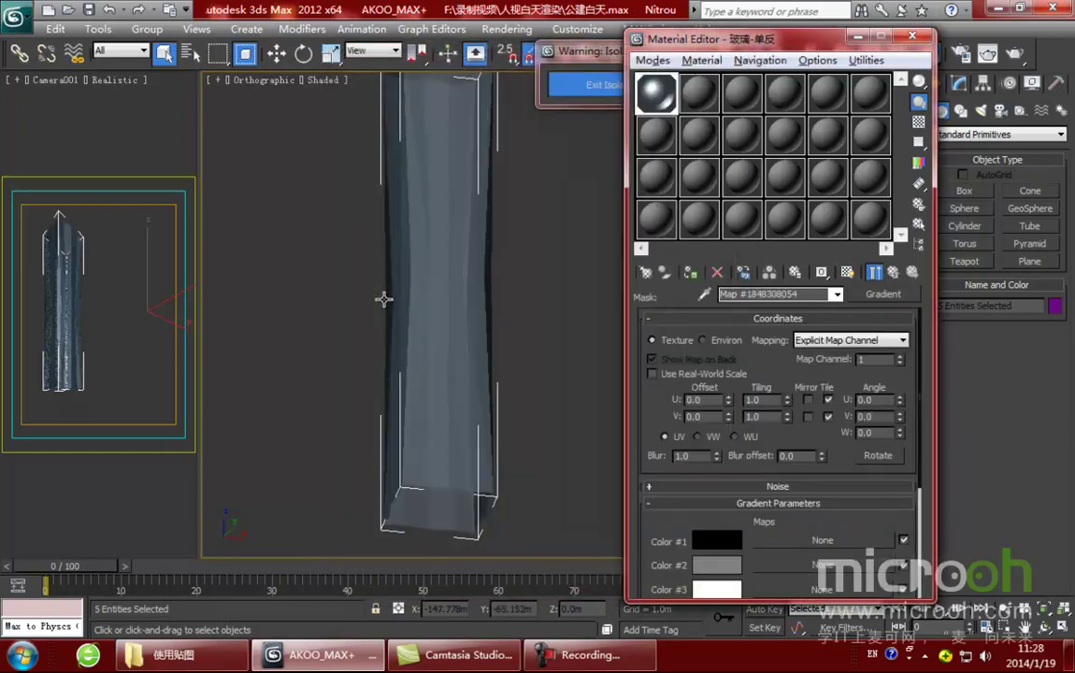
pyautogui.click(892, 273)
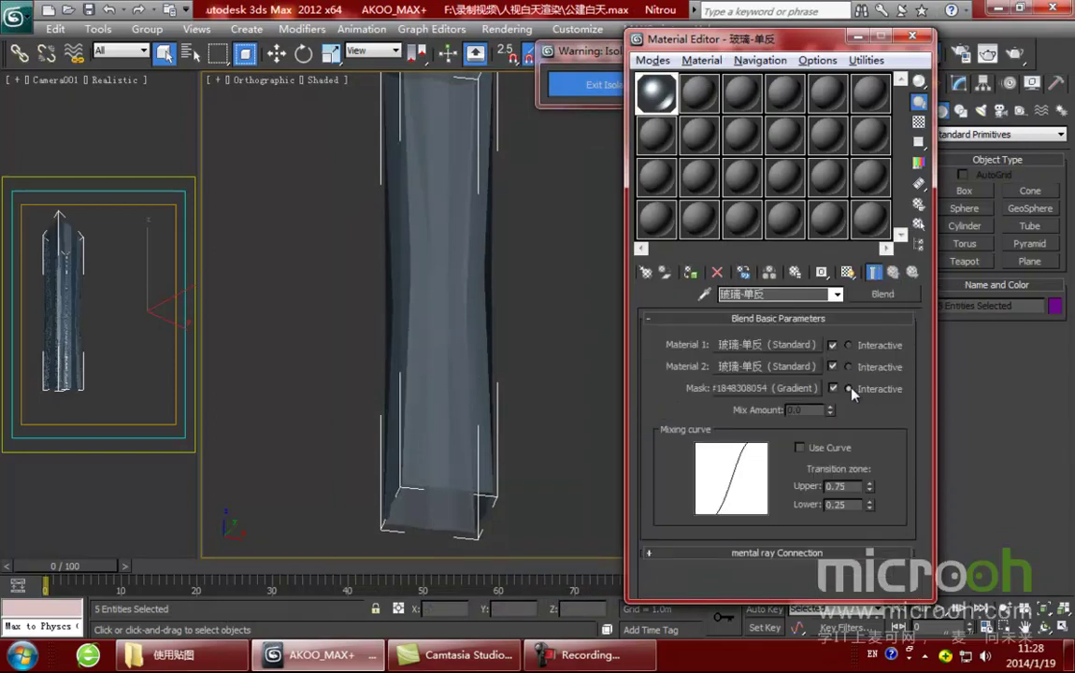
# Step: Make the Blend's mask interactive and show its Gradient map on the tower glass in the viewport
pyautogui.click(850, 389)
pyautogui.click(848, 277)
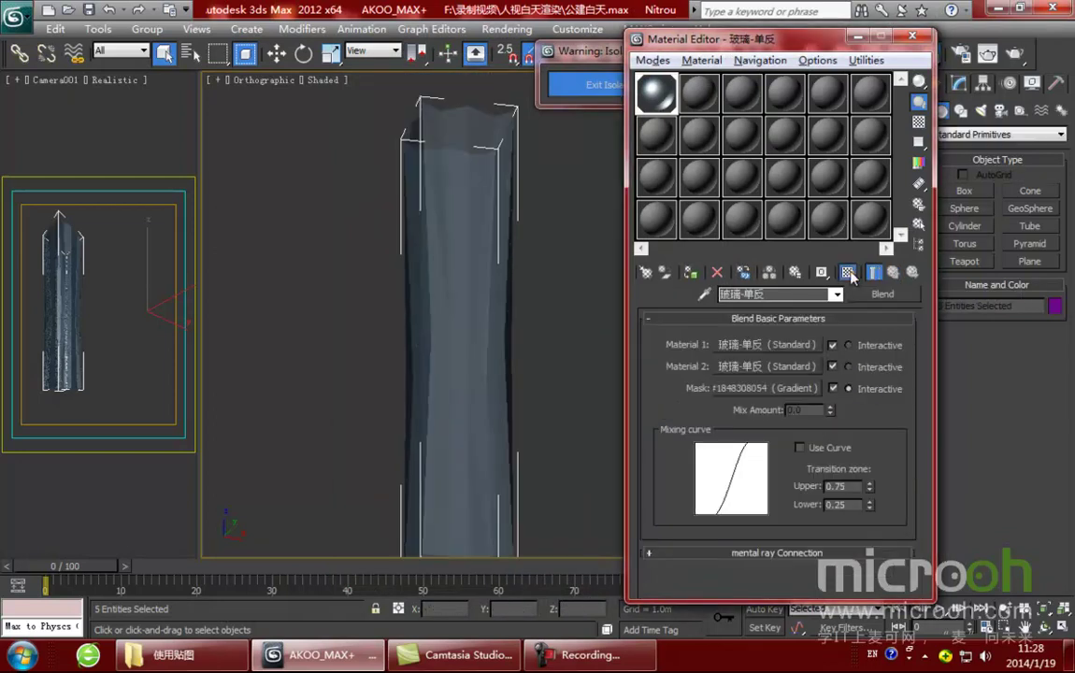
pyautogui.click(778, 385)
pyautogui.click(846, 272)
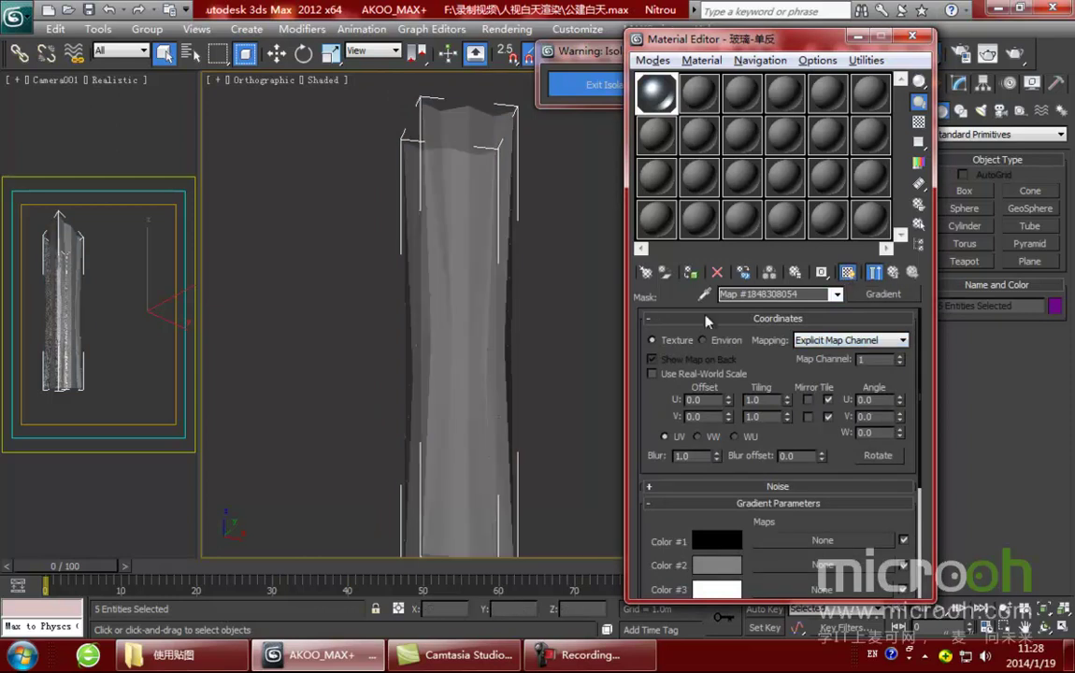
# Step: Add a UVW Map modifier with Box mapping to the isolated tower glass objects
pyautogui.moveTo(428, 367); pyautogui.dragTo(415, 271, button='middle')
pyautogui.scroll(-2, 467, 318)
pyautogui.keyDown('alt'); pyautogui.moveTo(490, 332); pyautogui.dragTo(448, 295, button='middle'); pyautogui.keyUp('alt')
pyautogui.moveTo(725, 40); pyautogui.dragTo(672, 41)
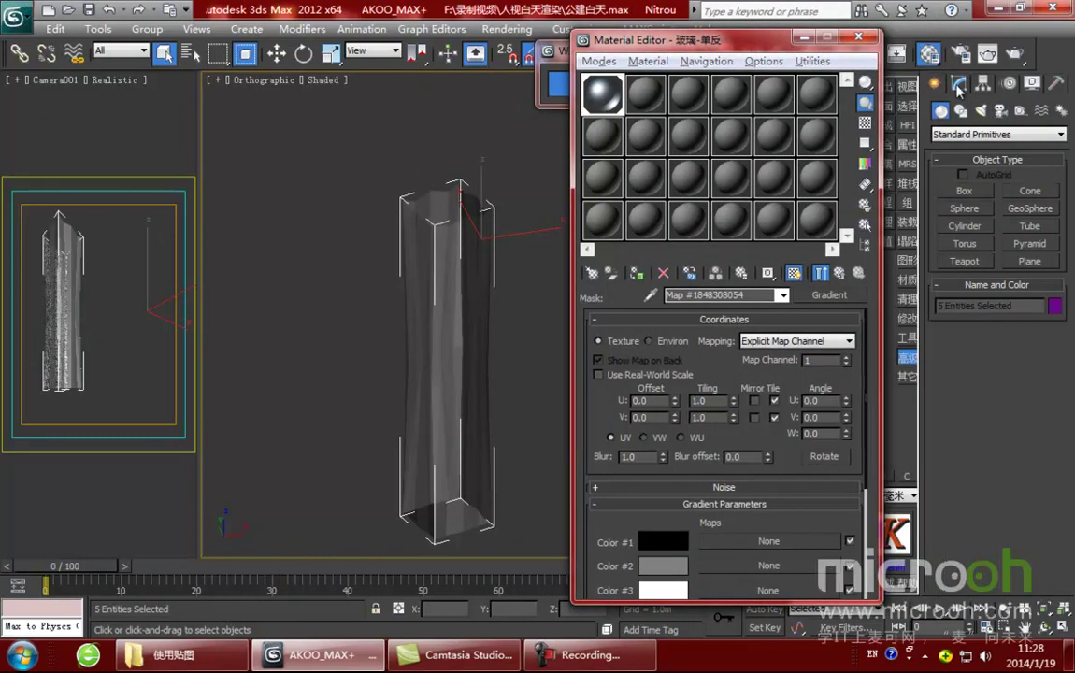
pyautogui.click(958, 84)
pyautogui.click(989, 131)
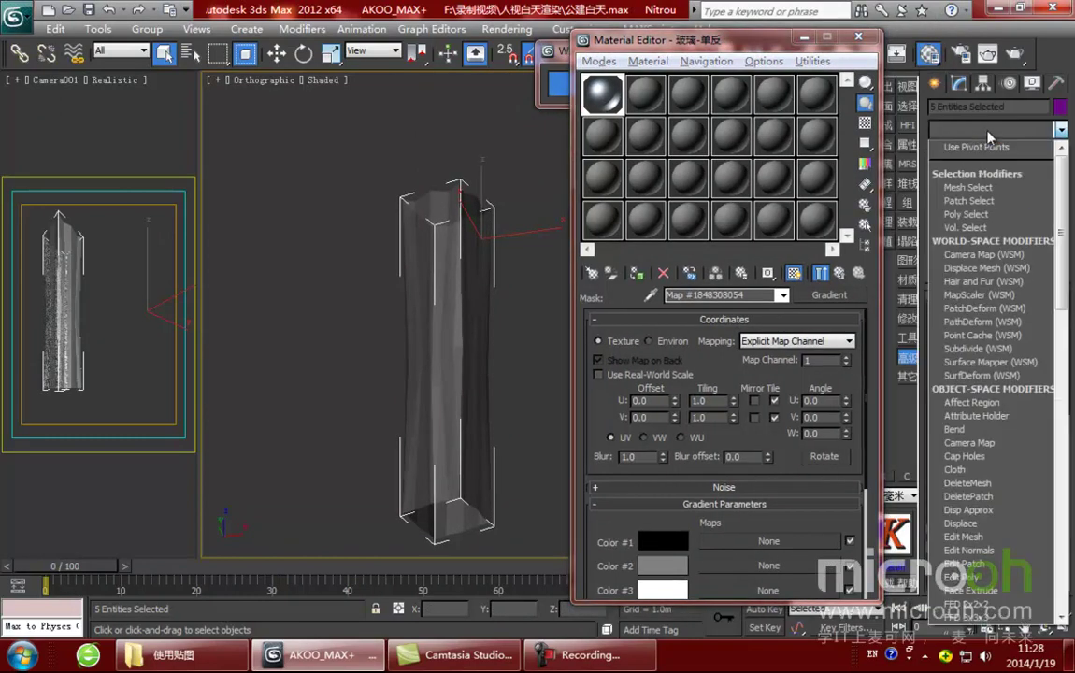
pyautogui.scroll(-10, 963, 402)
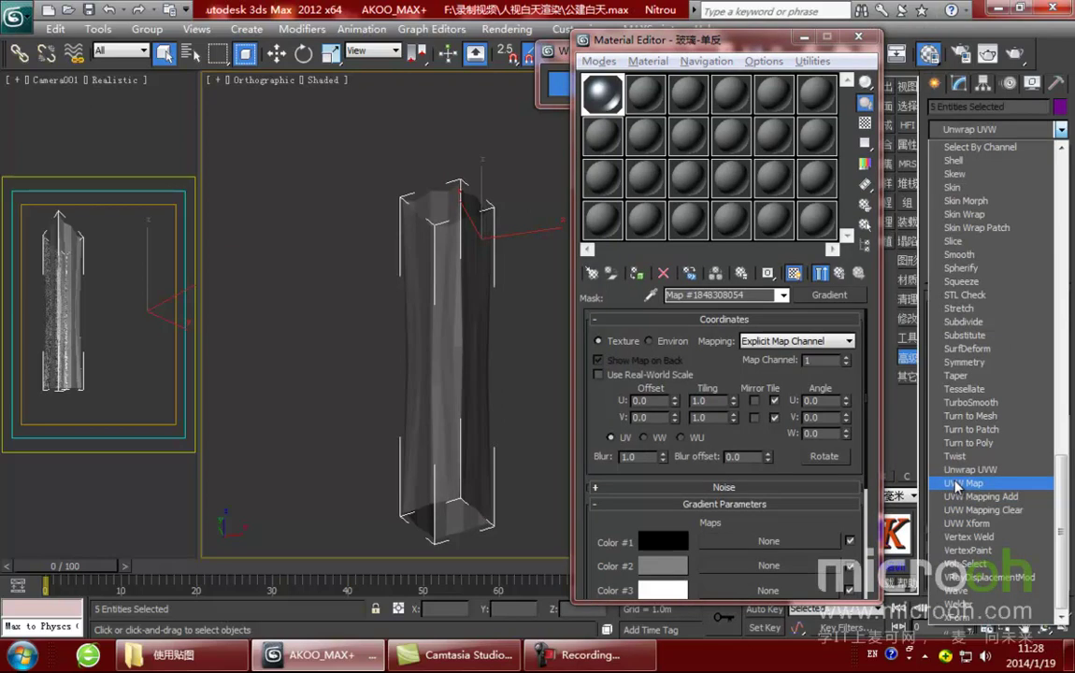
pyautogui.click(958, 416)
pyautogui.click(963, 395)
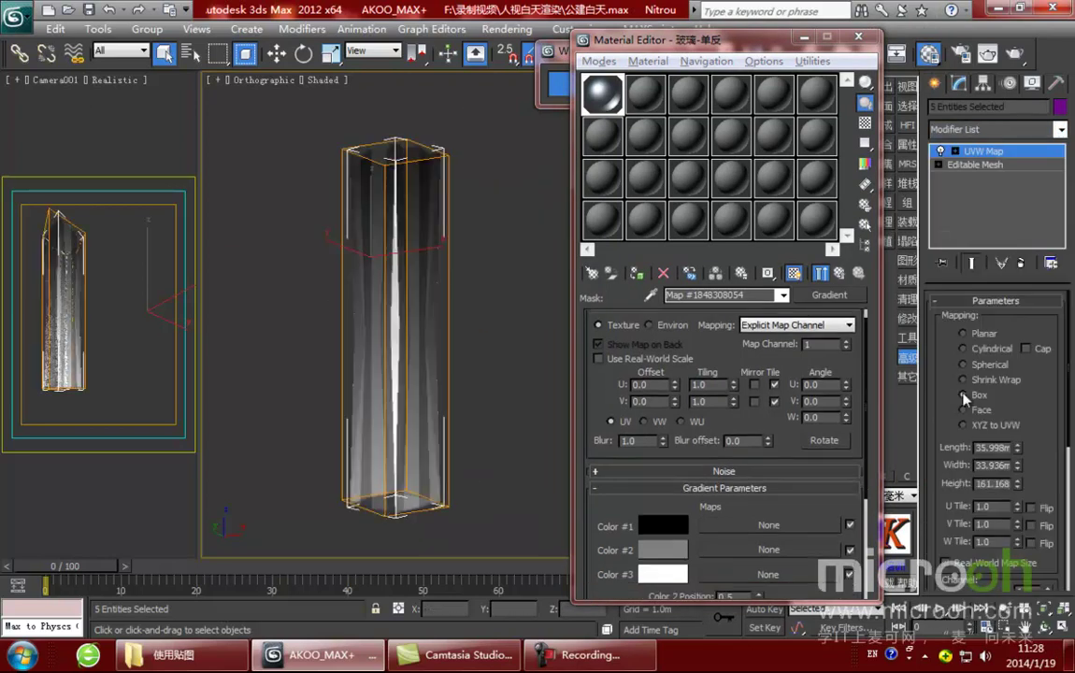
pyautogui.moveTo(411, 407); pyautogui.dragTo(524, 413, button='middle')
pyautogui.scroll(-2, 509, 377)
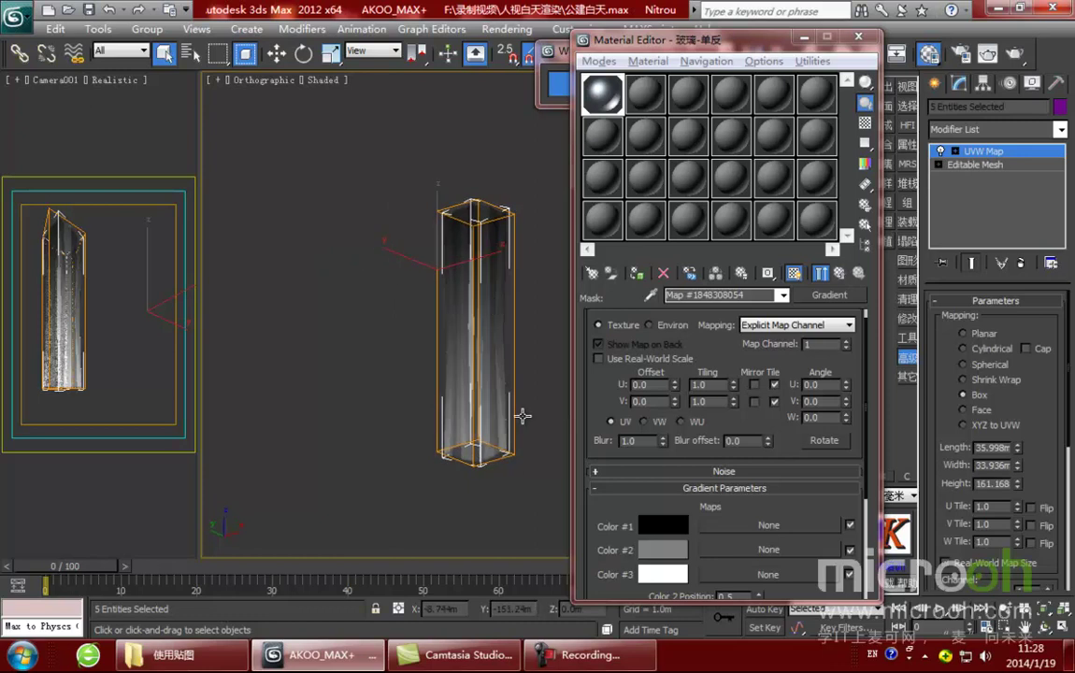
# Step: Darken Color #2 of the Blend mask's Gradient map to a gray value of 42
pyautogui.moveTo(438, 389); pyautogui.dragTo(404, 390, button='middle')
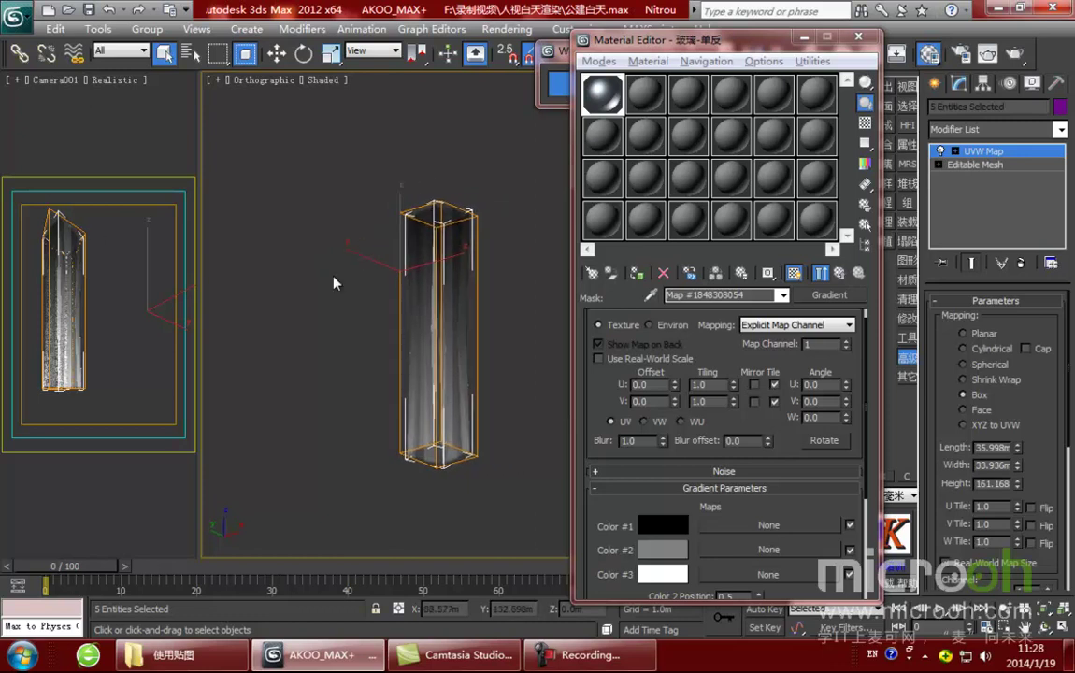
pyautogui.scroll(3, 435, 369)
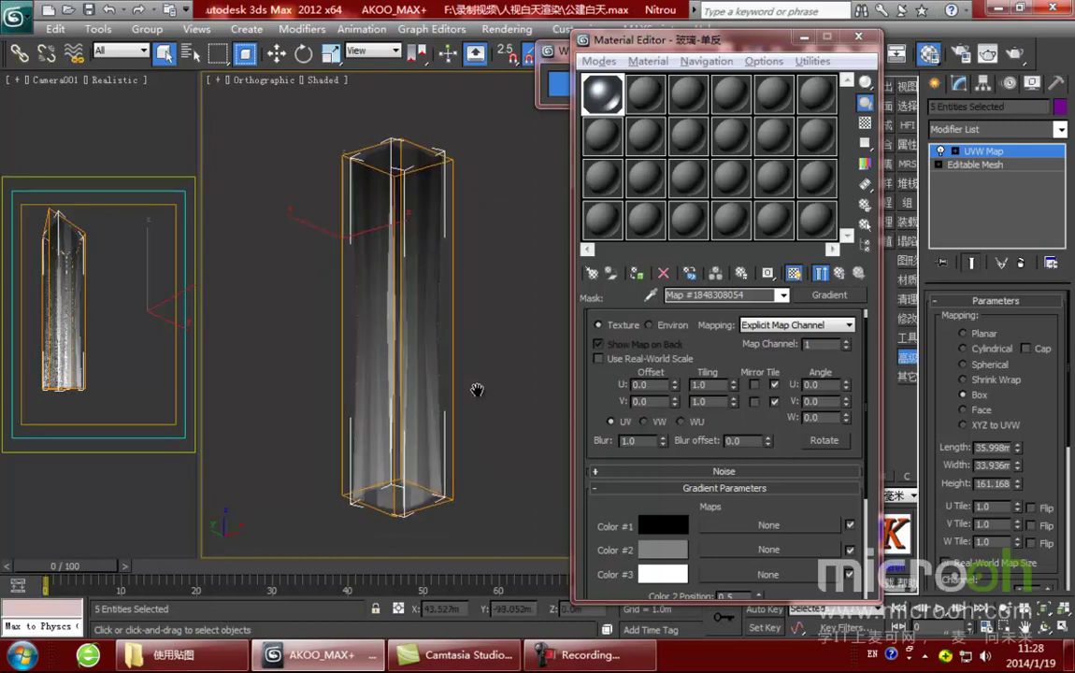
pyautogui.click(855, 274)
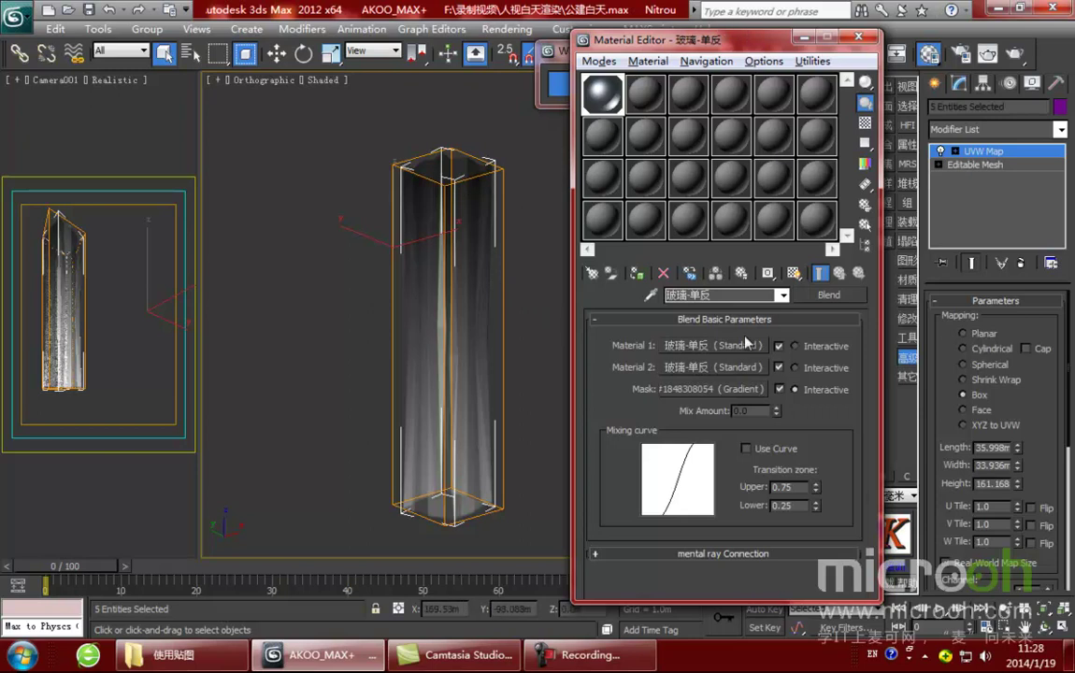
pyautogui.click(712, 389)
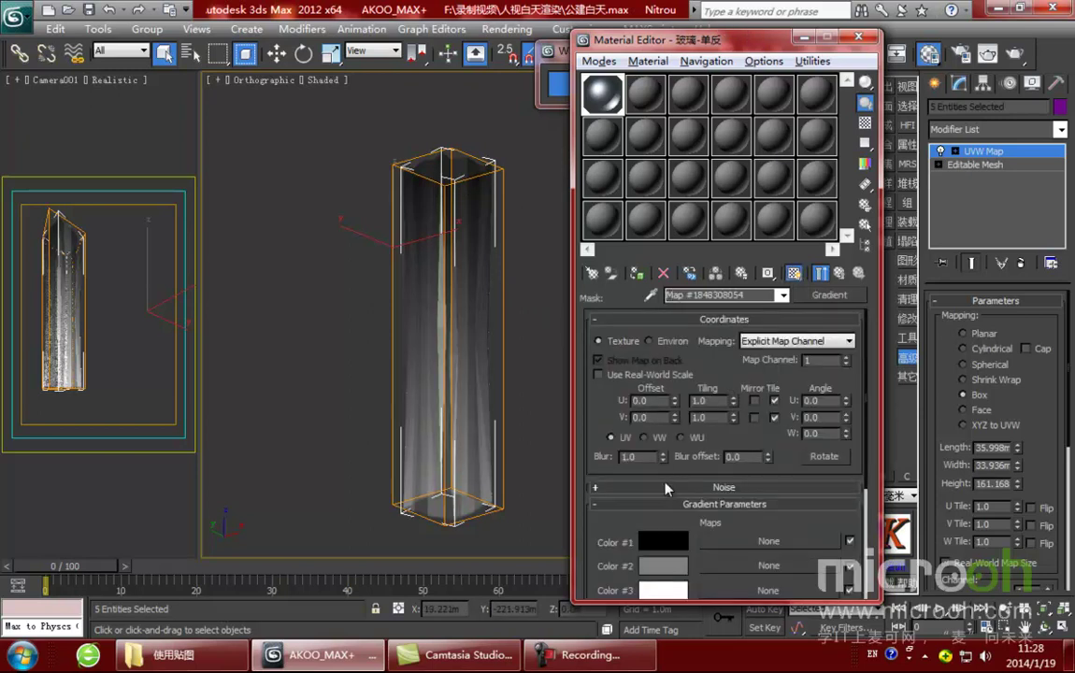
pyautogui.scroll(-3, 662, 464)
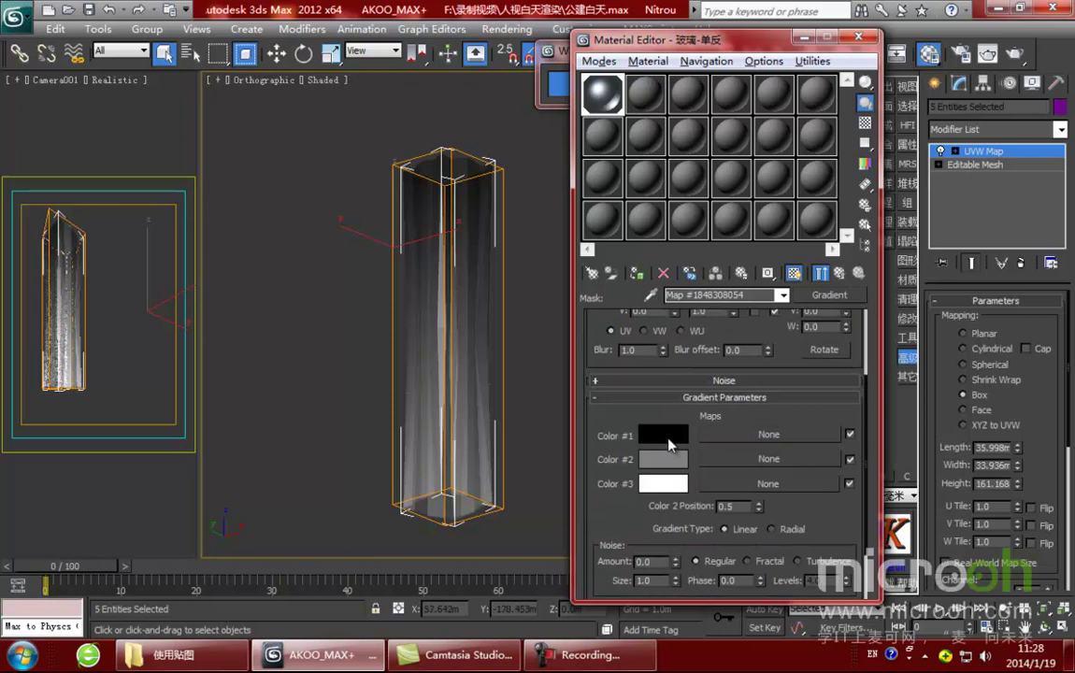
pyautogui.click(662, 458)
pyautogui.moveTo(558, 72); pyautogui.dragTo(867, 124)
pyautogui.moveTo(802, 220); pyautogui.dragTo(804, 177)
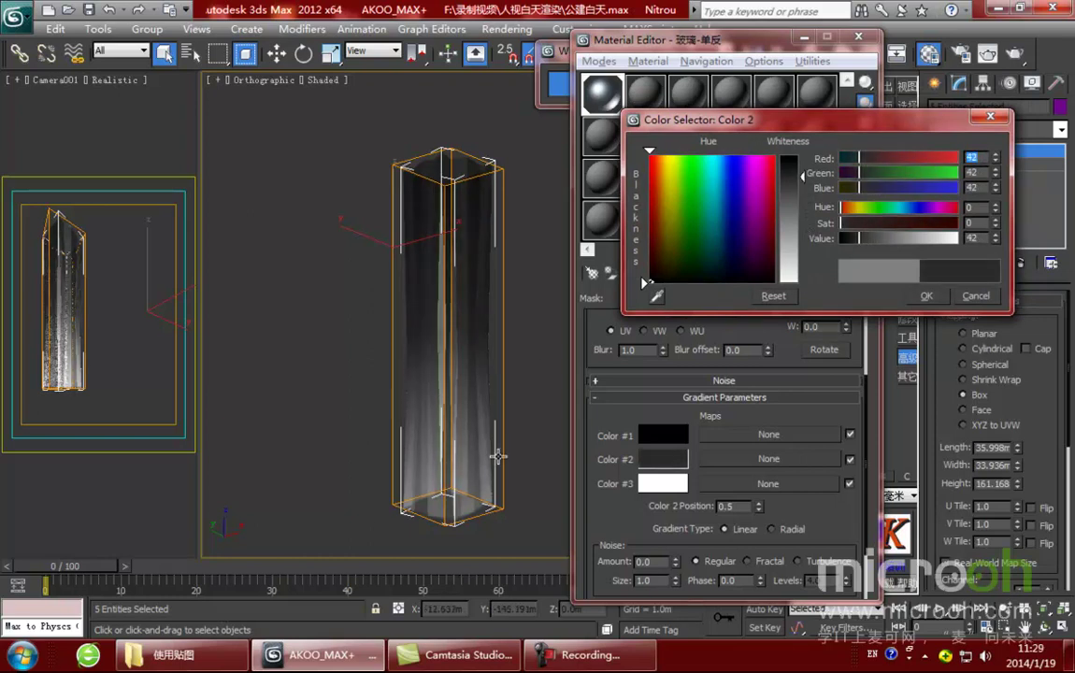
pyautogui.click(925, 295)
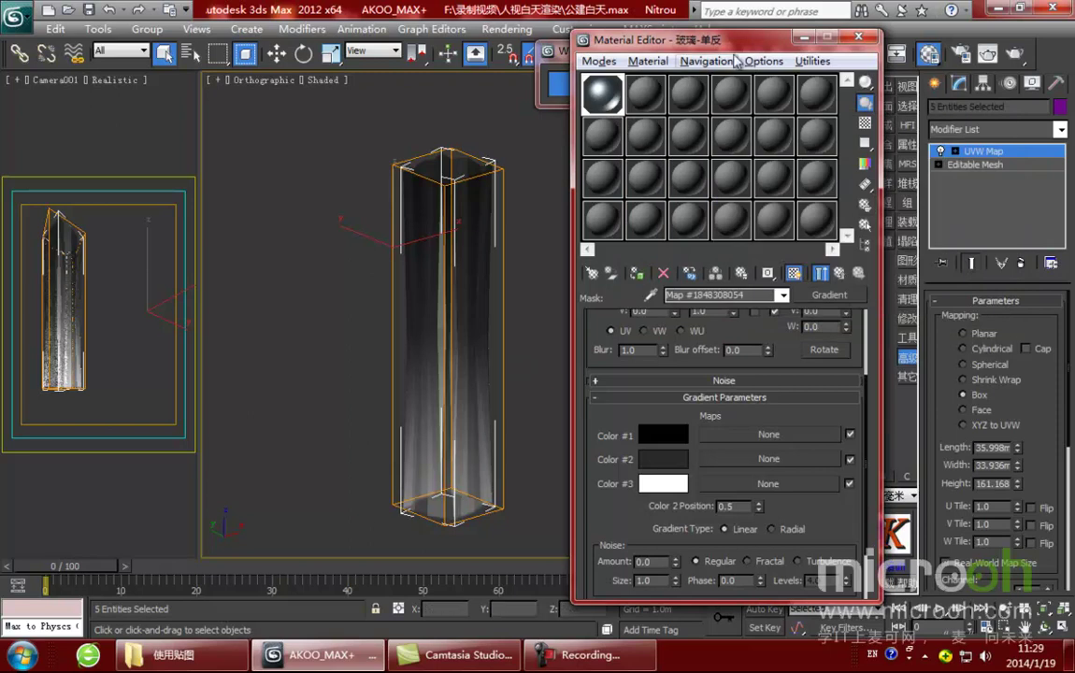
# Step: Return to the Blend parameters and exit isolation mode for the tower glass
pyautogui.moveTo(734, 52); pyautogui.dragTo(771, 56)
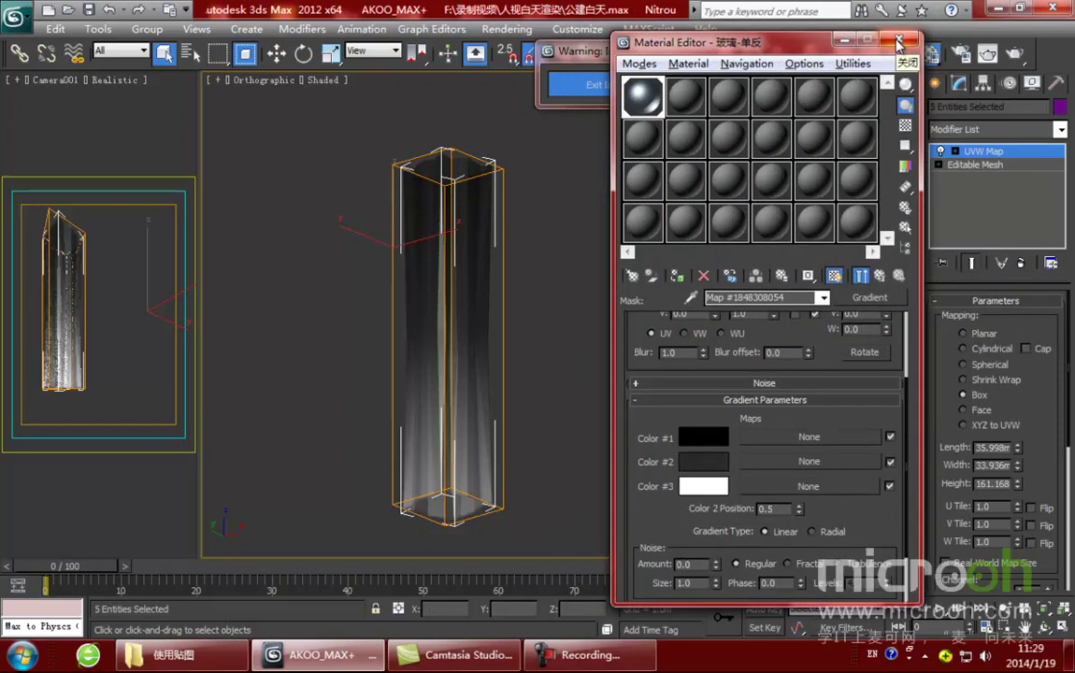
pyautogui.moveTo(785, 43); pyautogui.dragTo(757, 42)
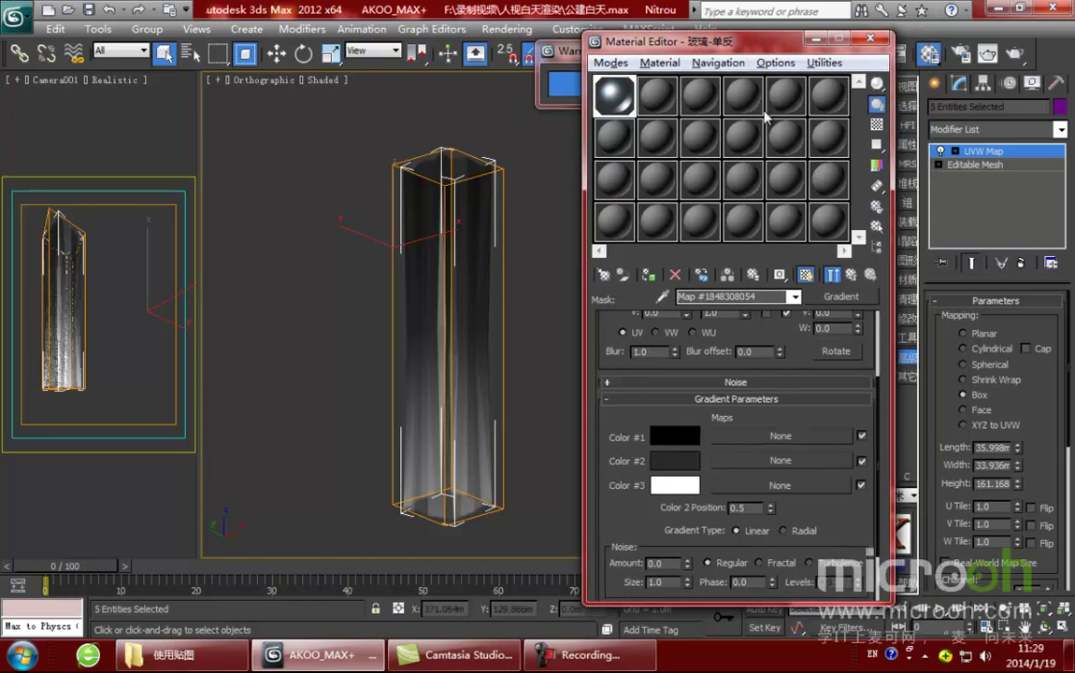
pyautogui.click(852, 273)
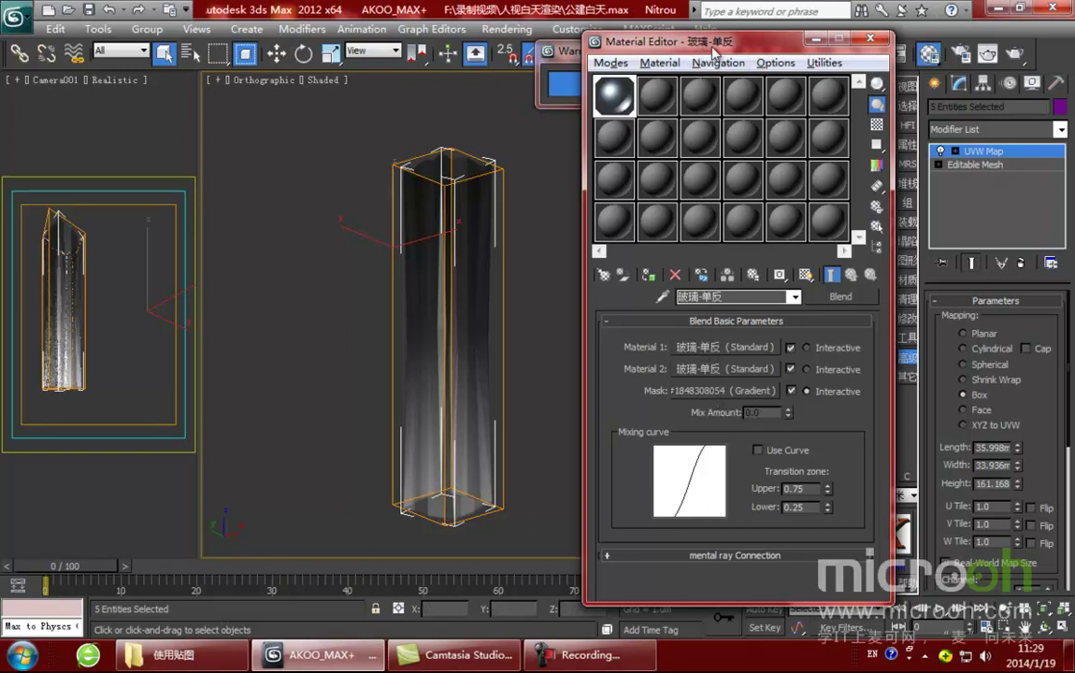
pyautogui.moveTo(621, 42); pyautogui.dragTo(733, 42)
pyautogui.click(633, 86)
# Step: Sample the ground paving material 铺装1 beside the round building into the second material slot
pyautogui.scroll(6, 558, 414)
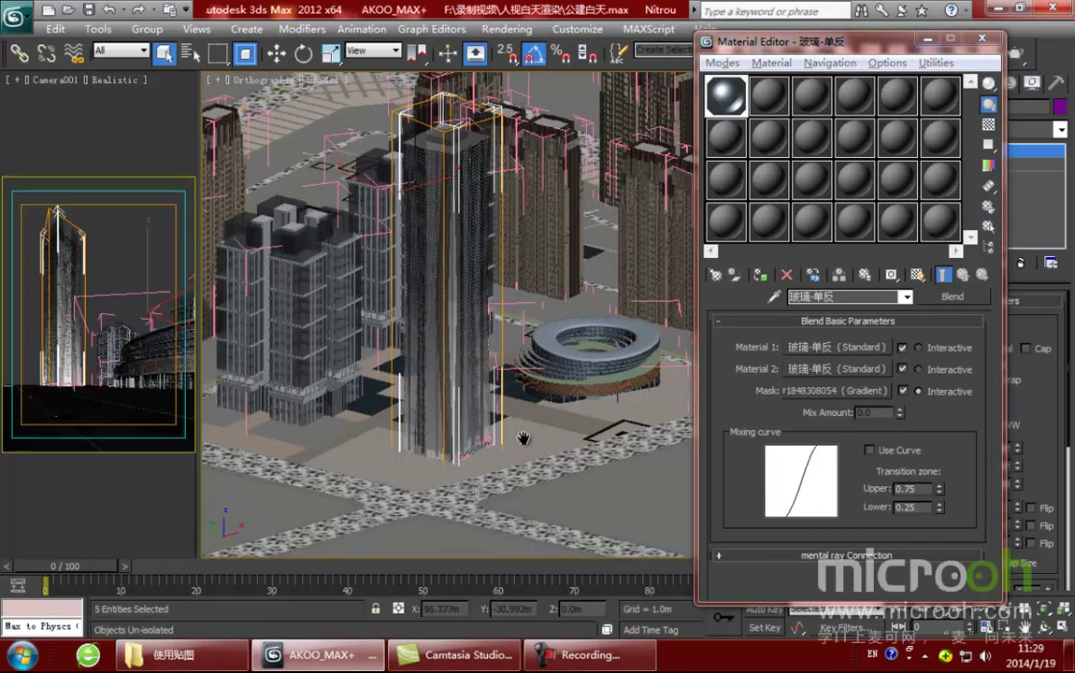
pyautogui.moveTo(558, 414); pyautogui.dragTo(528, 368, button='middle')
pyautogui.scroll(2, 363, 370)
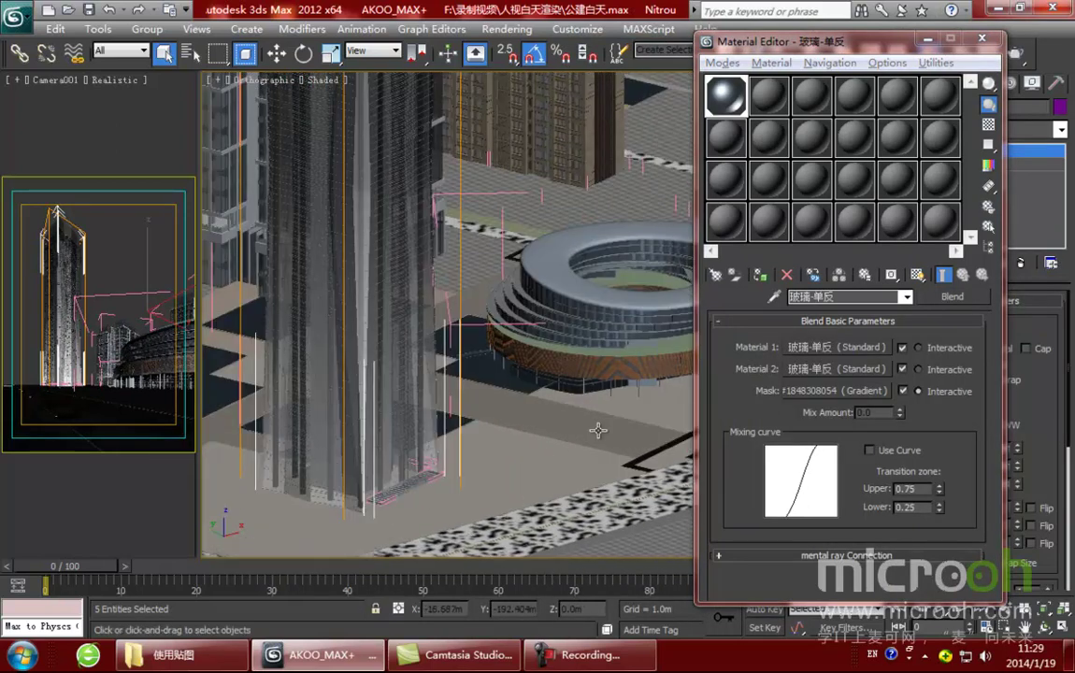
pyautogui.scroll(5, 550, 371)
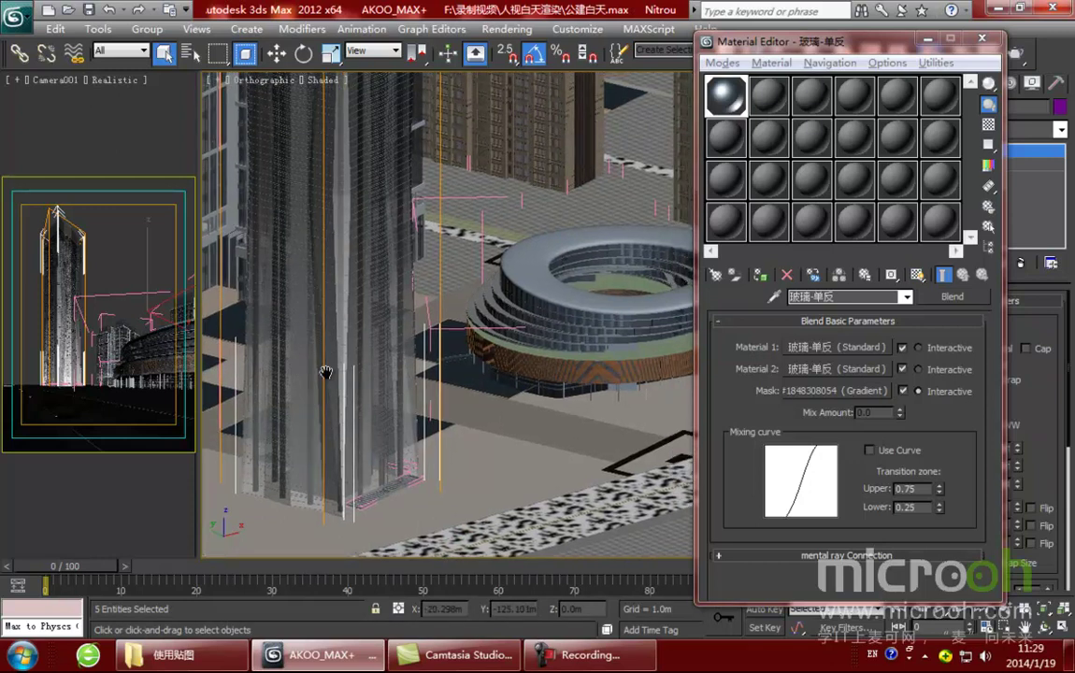
pyautogui.scroll(2, 585, 373)
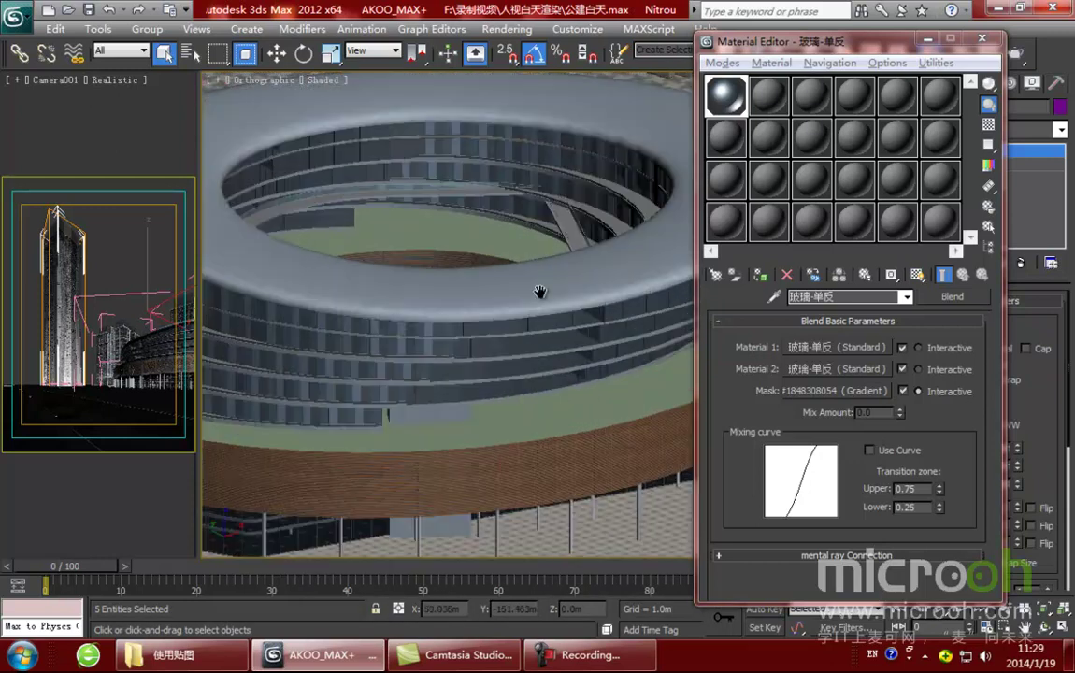
pyautogui.moveTo(566, 339); pyautogui.dragTo(591, 423, button='middle')
pyautogui.moveTo(400, 382); pyautogui.dragTo(261, 372, button='middle')
pyautogui.scroll(2, 557, 445)
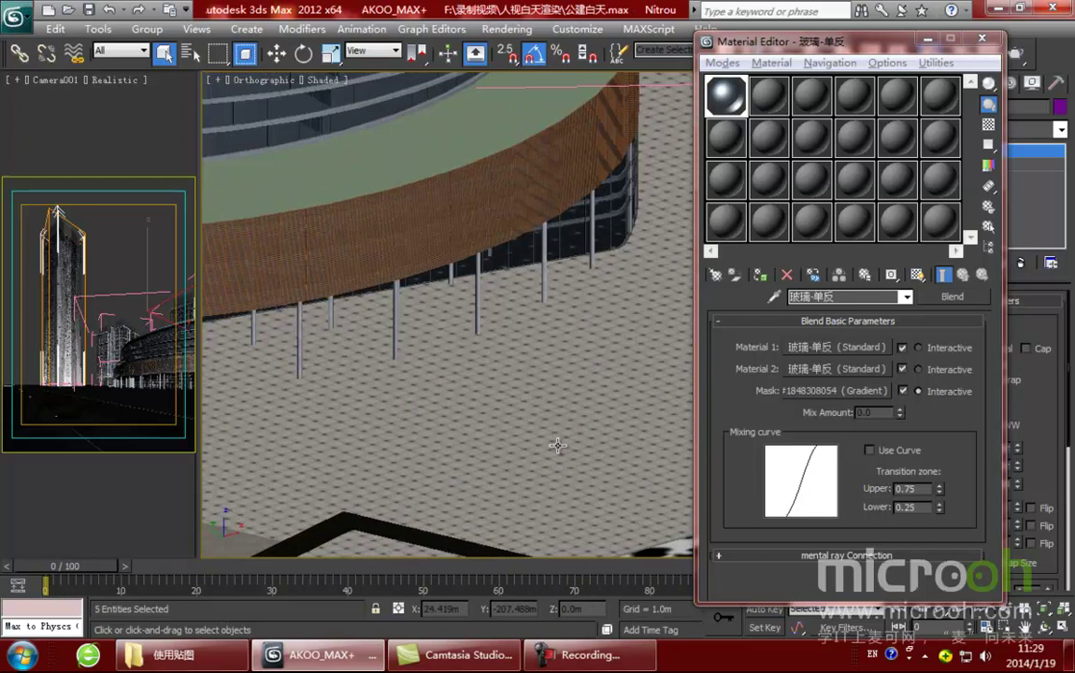
pyautogui.click(768, 94)
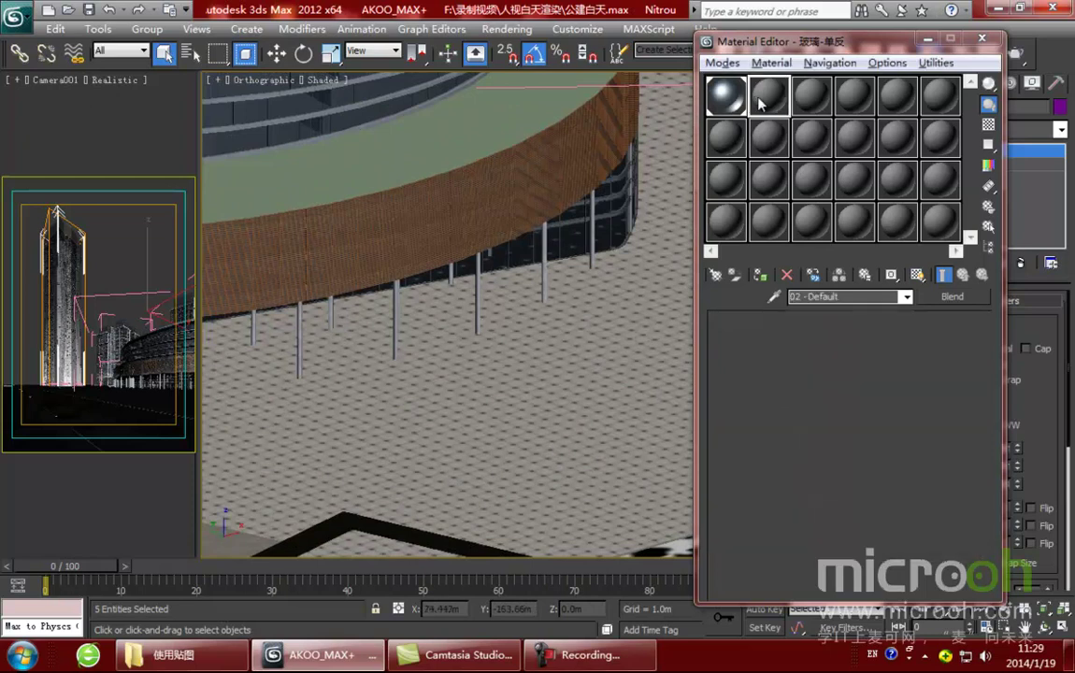
pyautogui.click(552, 341)
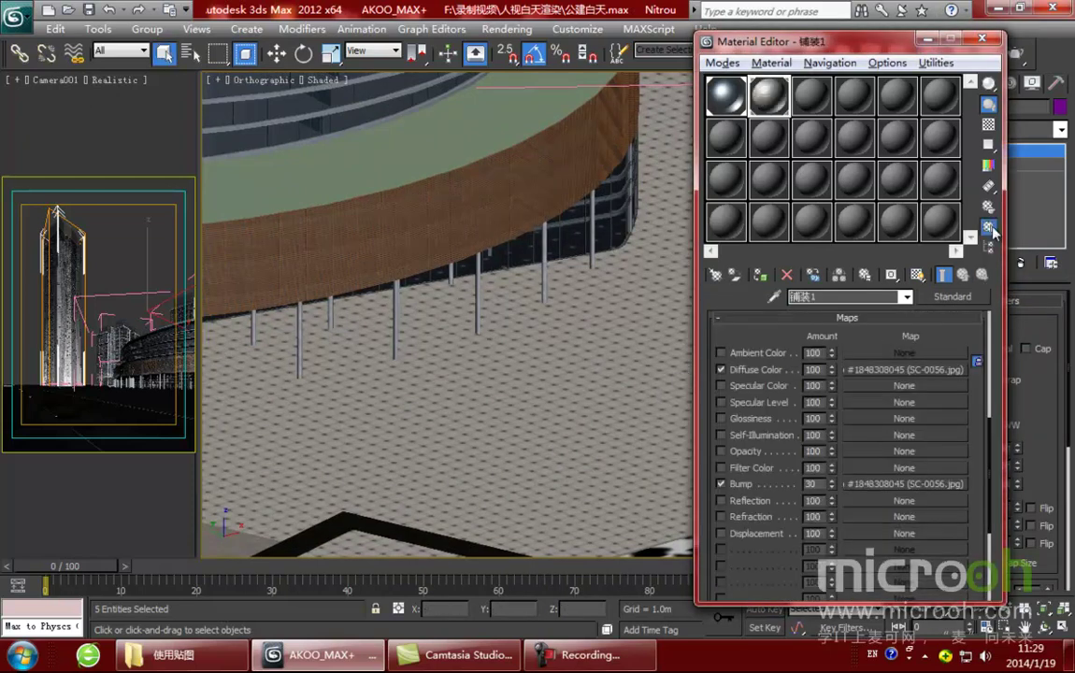
# Step: Select all objects that use the 铺装1 material and isolate them
pyautogui.click(988, 227)
pyautogui.click(688, 577)
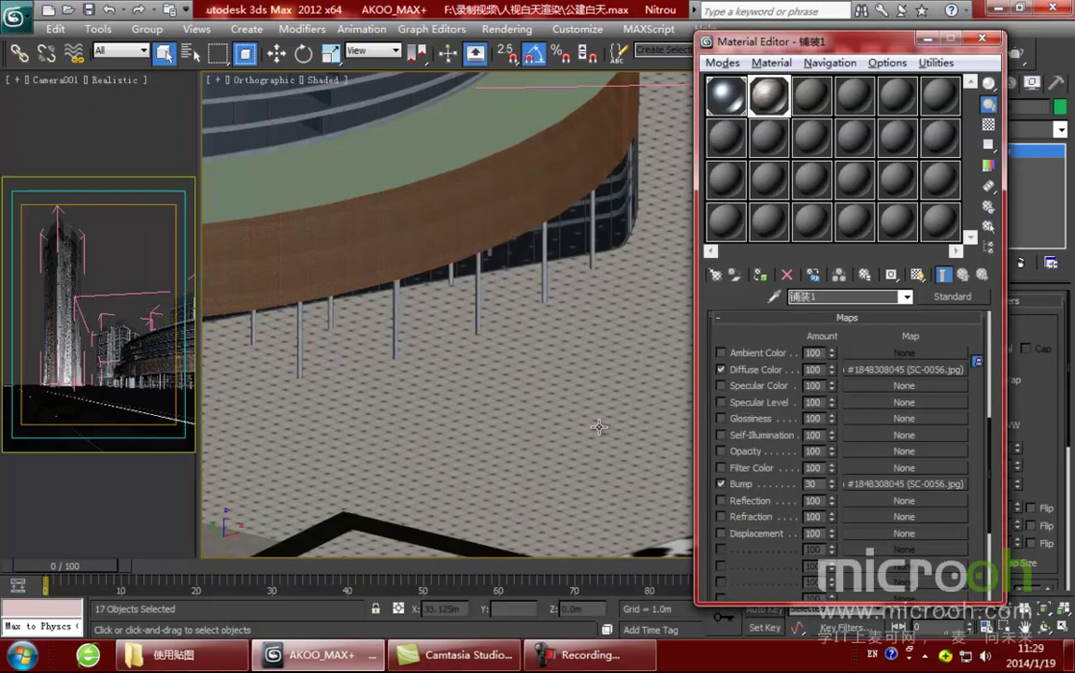
pyautogui.hotkey('alt', 'q')
pyautogui.scroll(5, 504, 353)
pyautogui.moveTo(504, 352); pyautogui.dragTo(667, 280, button='middle')
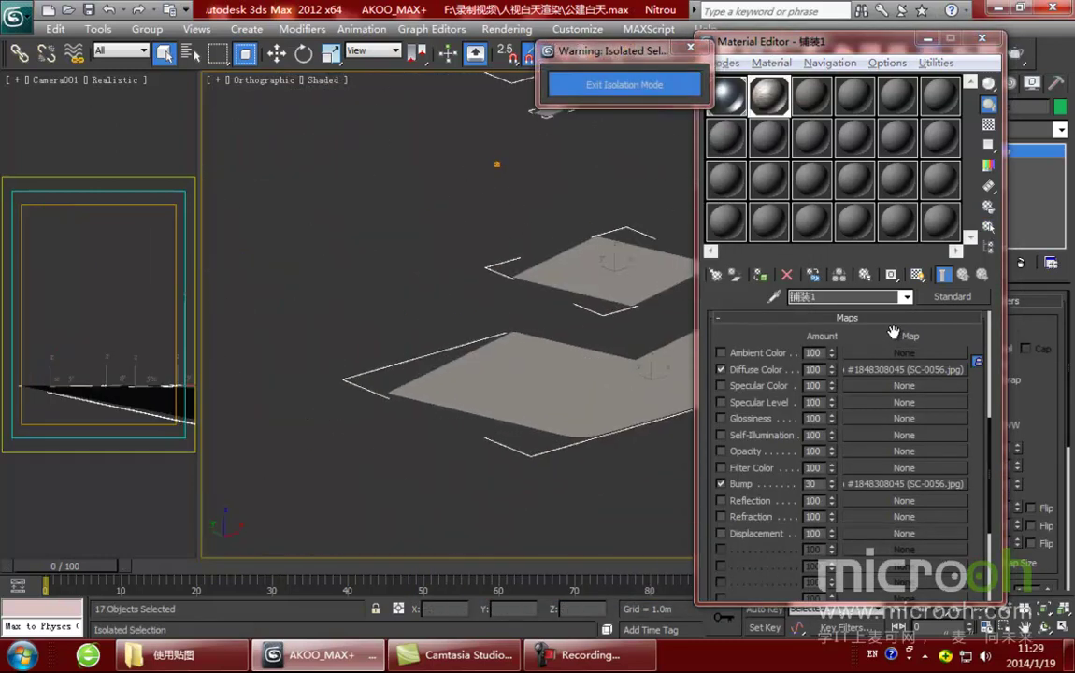
# Step: Replace the diffuse bitmap of 铺装1 with 021.jpg from the d-地砖 folder and show the map in the viewport
pyautogui.moveTo(896, 333); pyautogui.dragTo(900, 419)
pyautogui.click(900, 421)
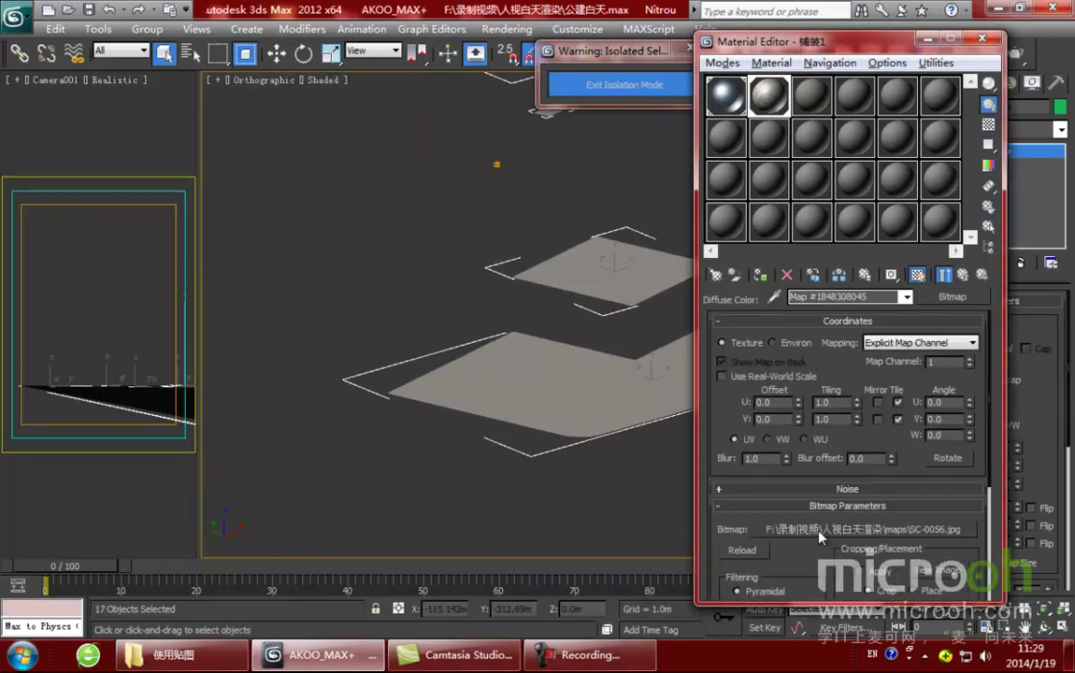
pyautogui.click(858, 529)
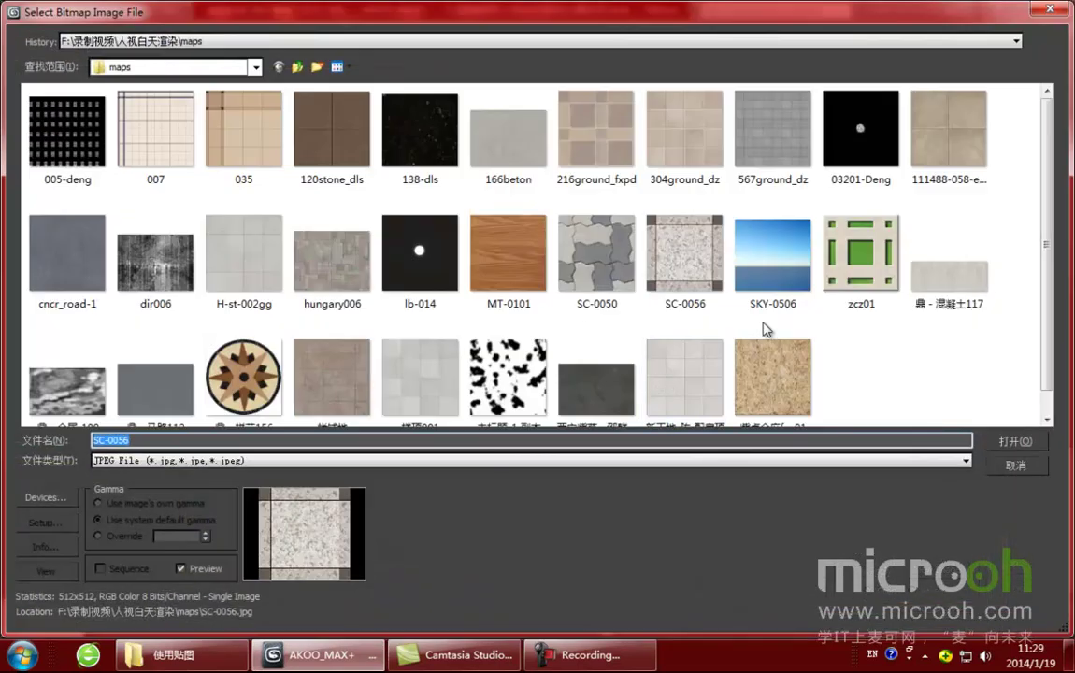
pyautogui.scroll(-1, 1042, 234)
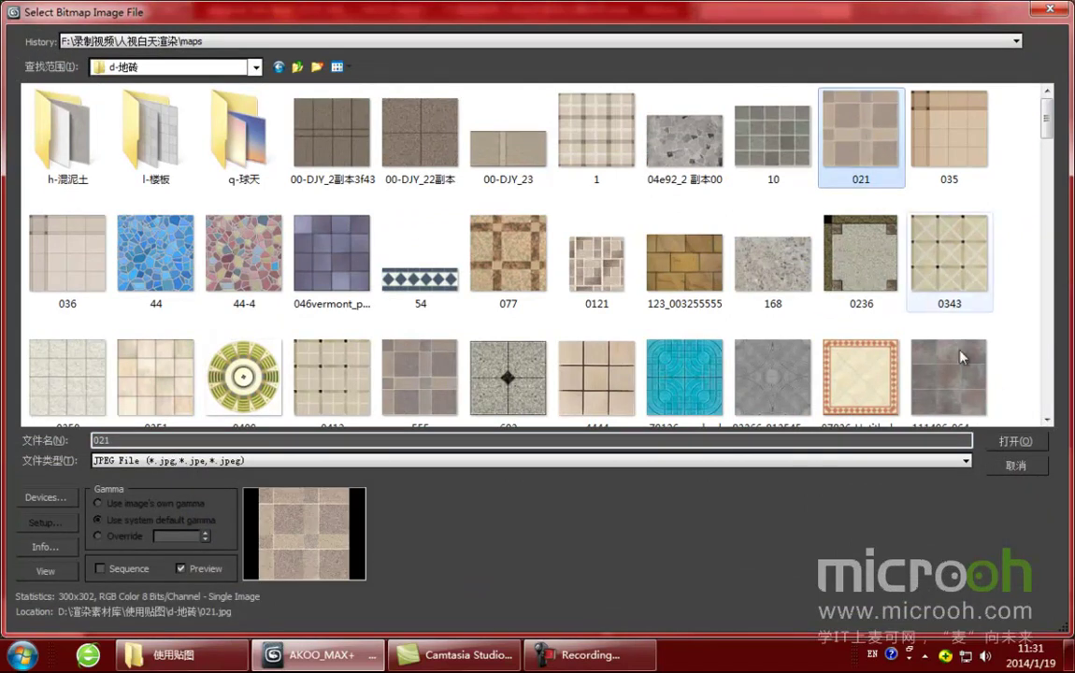
pyautogui.click(1025, 445)
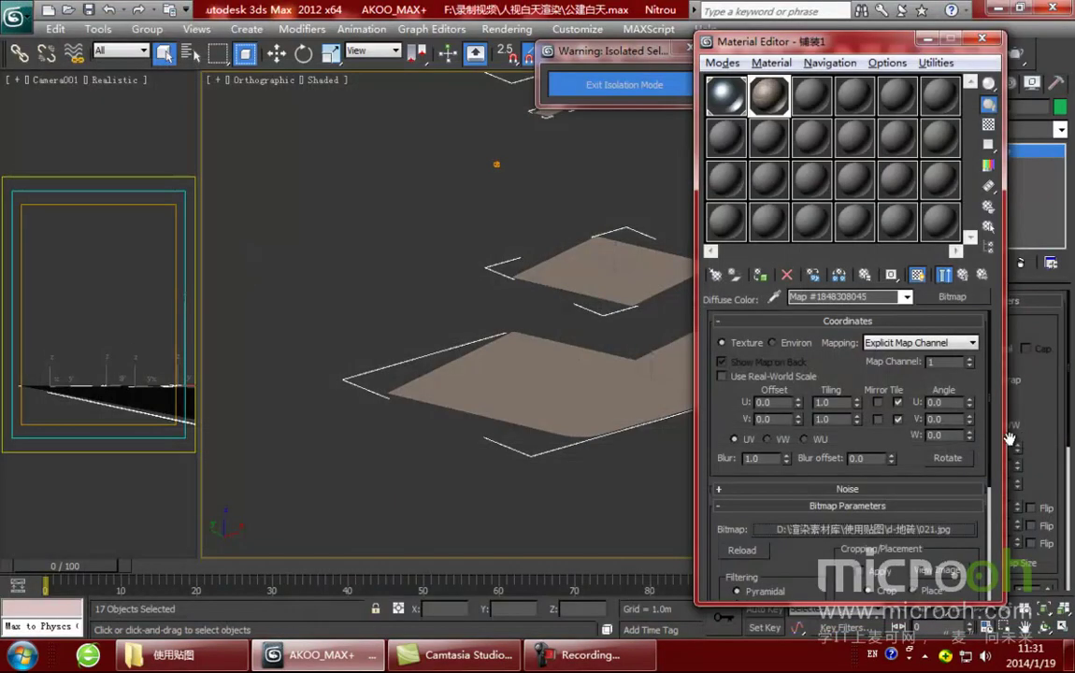
pyautogui.click(918, 276)
pyautogui.click(917, 275)
# Step: Examine the tile pattern on the isolated paving up close in the Top view
pyautogui.moveTo(635, 422); pyautogui.dragTo(564, 379, button='middle')
pyautogui.scroll(8, 564, 380)
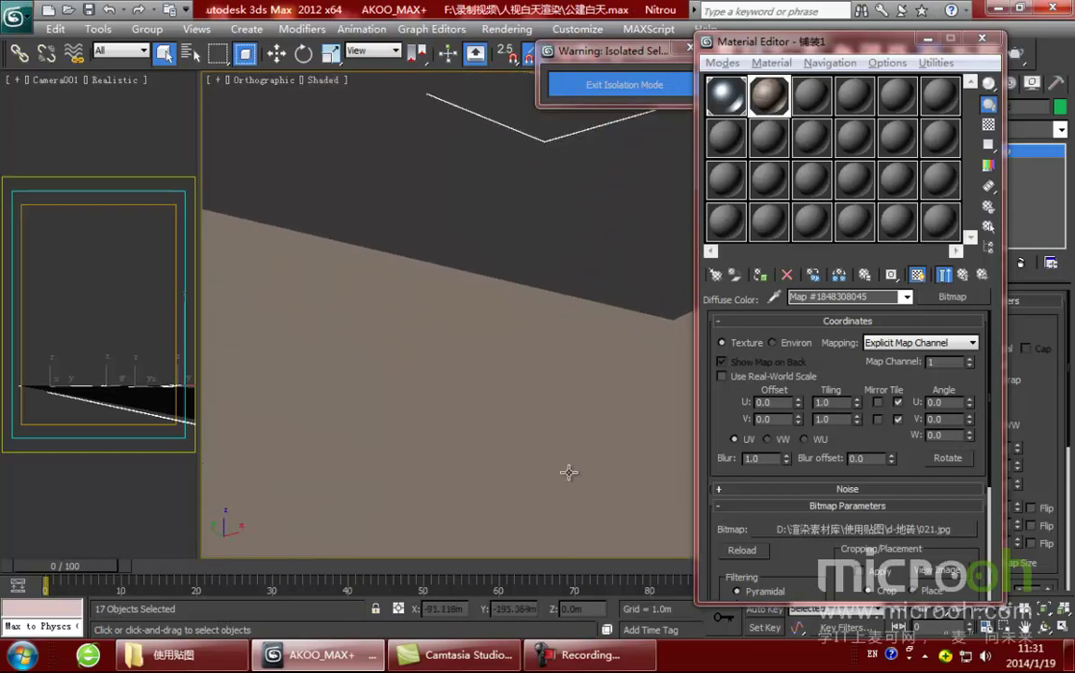
pyautogui.press('t')
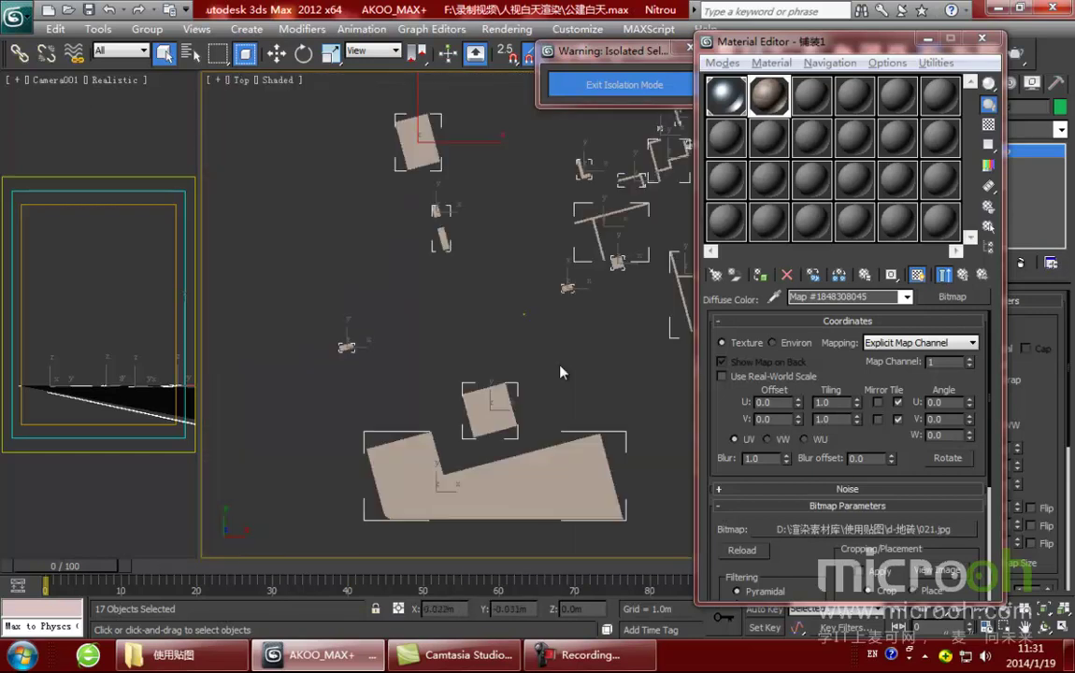
pyautogui.scroll(6, 490, 320)
pyautogui.scroll(4, 489, 303)
pyautogui.moveTo(513, 321); pyautogui.dragTo(523, 469, button='middle')
pyautogui.scroll(3, 559, 308)
pyautogui.moveTo(552, 307); pyautogui.dragTo(495, 467, button='middle')
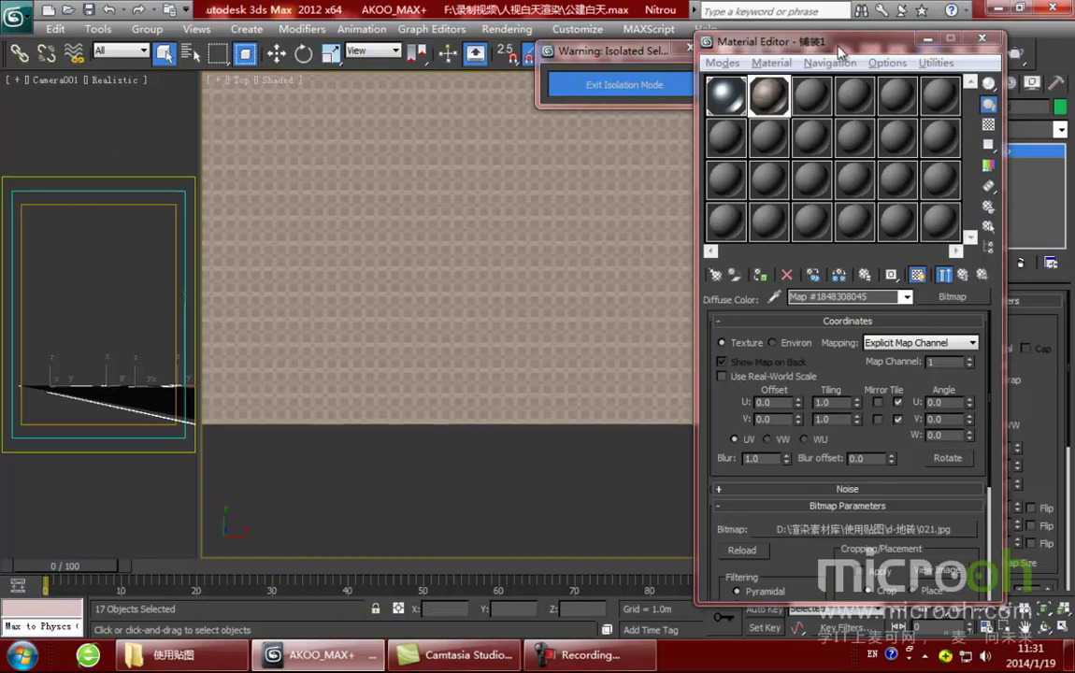
# Step: View the source image of the 021.jpg diffuse bitmap in the cropping window and close it
pyautogui.moveTo(761, 42); pyautogui.dragTo(511, 39)
pyautogui.scroll(-2, 711, 400)
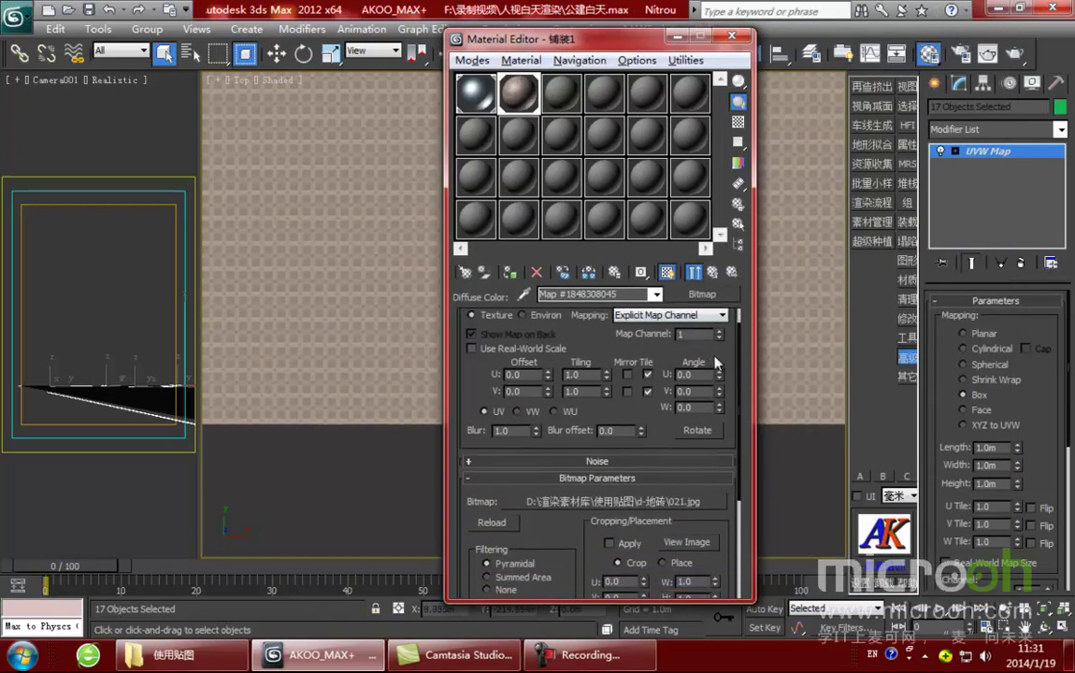
pyautogui.click(712, 272)
pyautogui.scroll(-1, 695, 392)
pyautogui.click(680, 404)
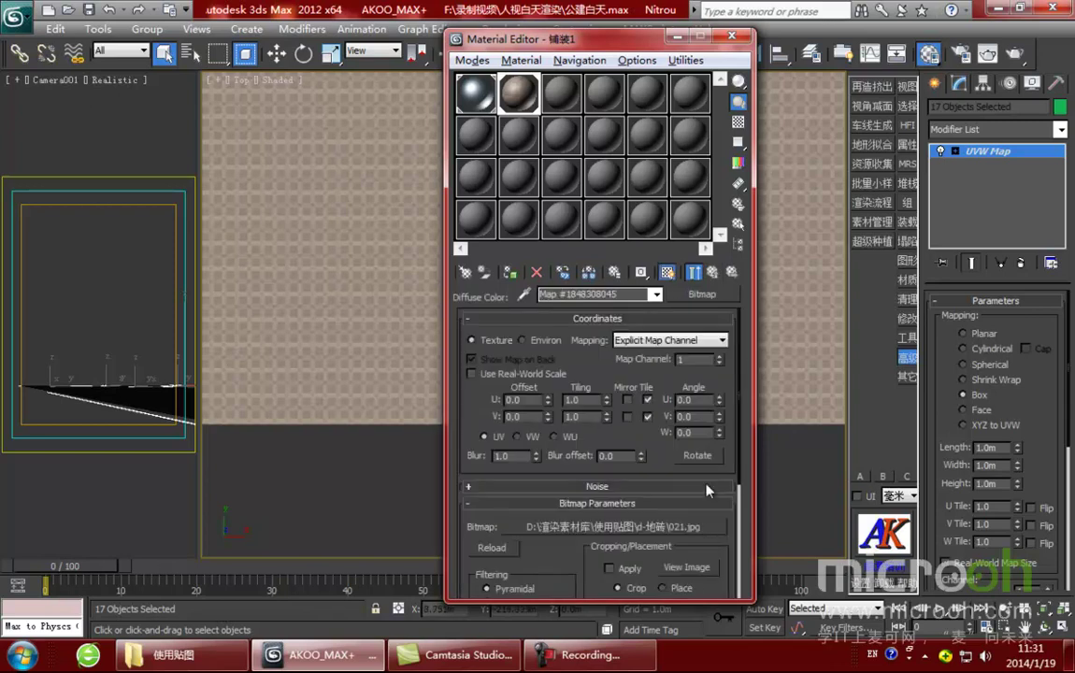
pyautogui.click(686, 567)
pyautogui.moveTo(558, 205); pyautogui.dragTo(474, 208)
pyautogui.click(646, 201)
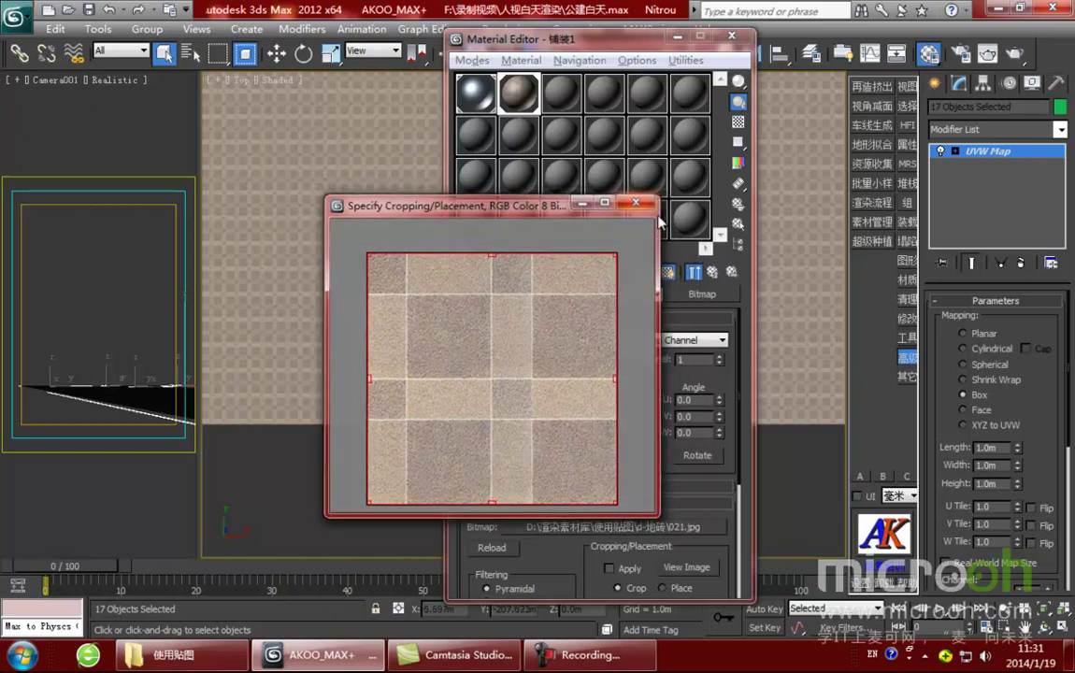
# Step: Return from the diffuse bitmap to the basic parameters of the 铺装1 material
pyautogui.moveTo(523, 40); pyautogui.dragTo(667, 57)
pyautogui.click(858, 290)
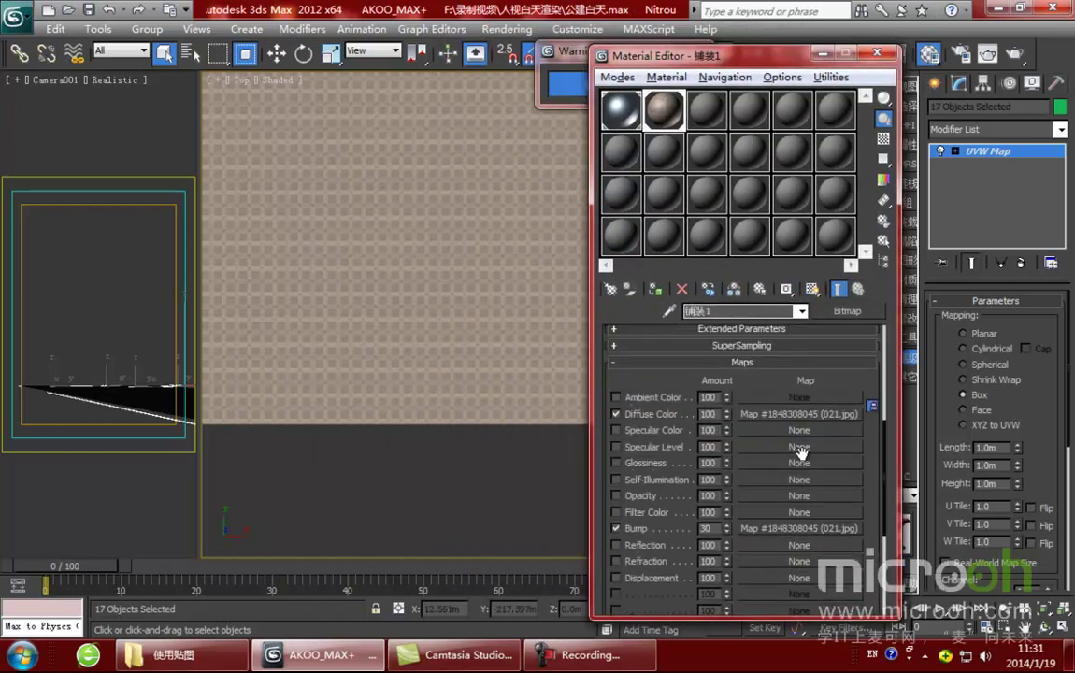
pyautogui.scroll(5, 841, 388)
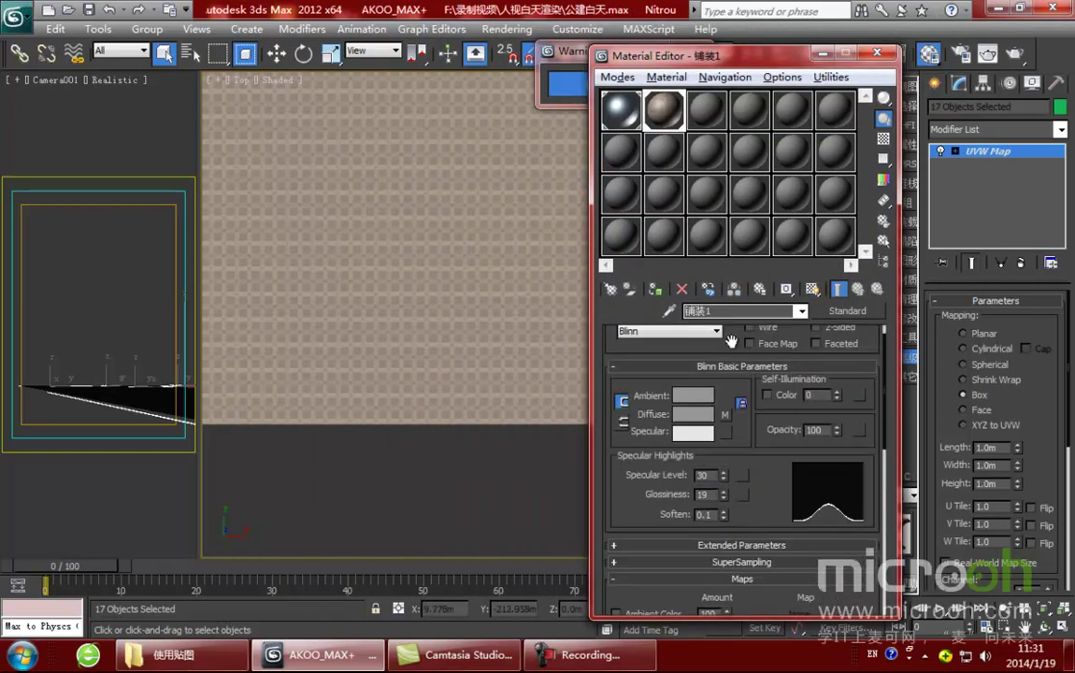
pyautogui.scroll(1, 785, 355)
pyautogui.click(843, 312)
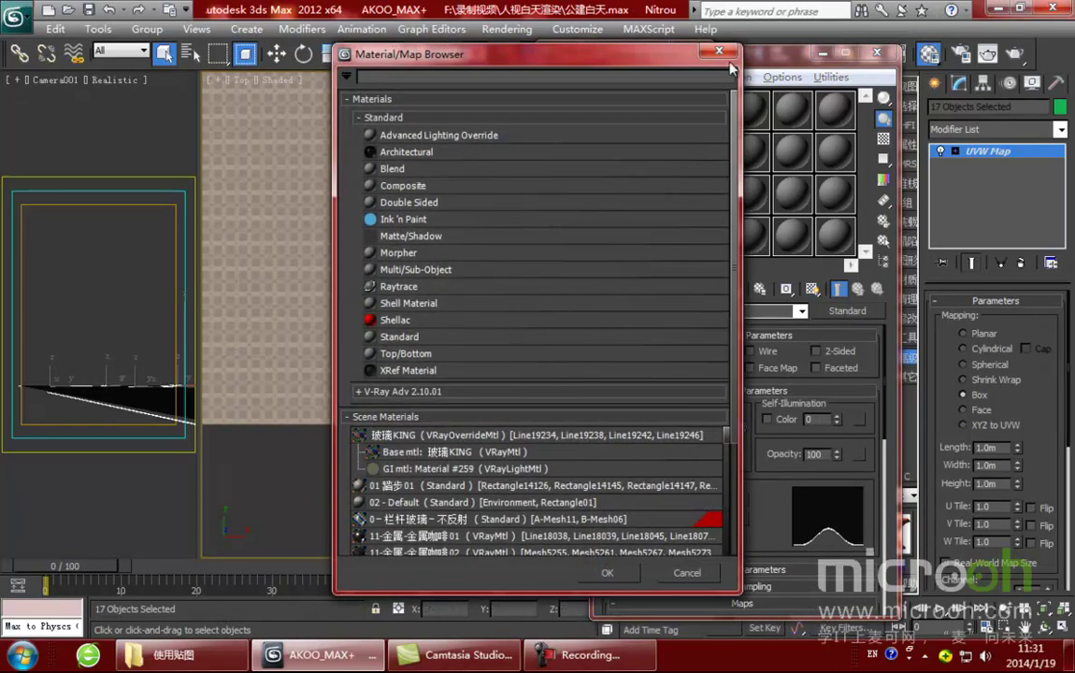
pyautogui.click(720, 54)
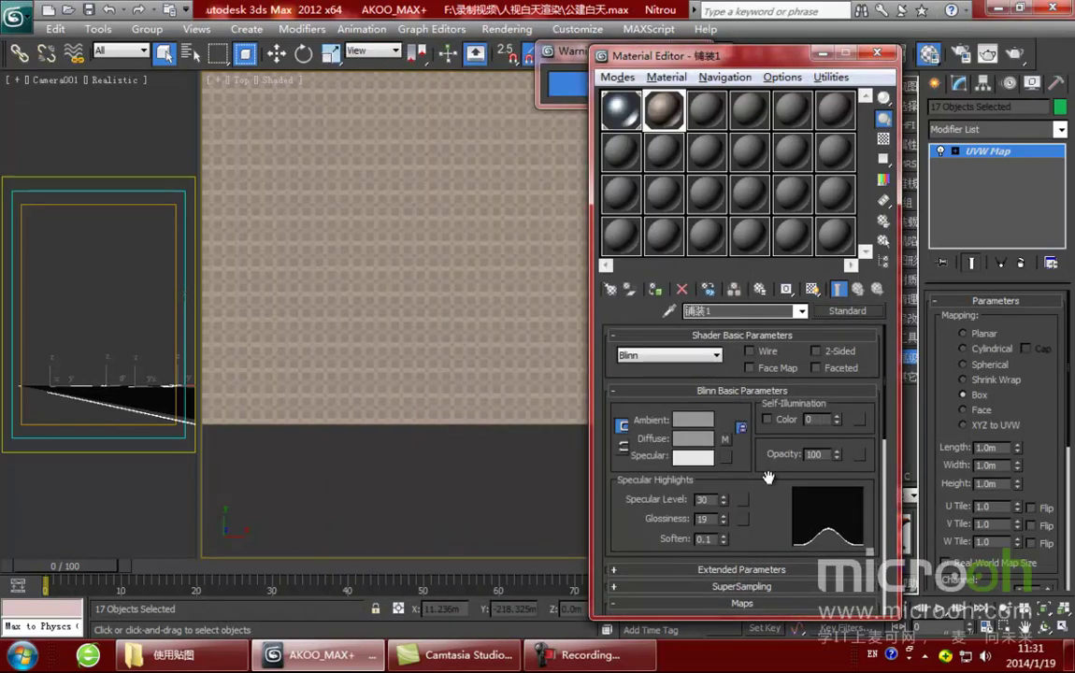
# Step: Copy the diffuse map of the 铺装1 material, change the material type to VRayMtl and paste the map into Diffuse as an instance
pyautogui.rightClick(725, 441)
pyautogui.click(763, 469)
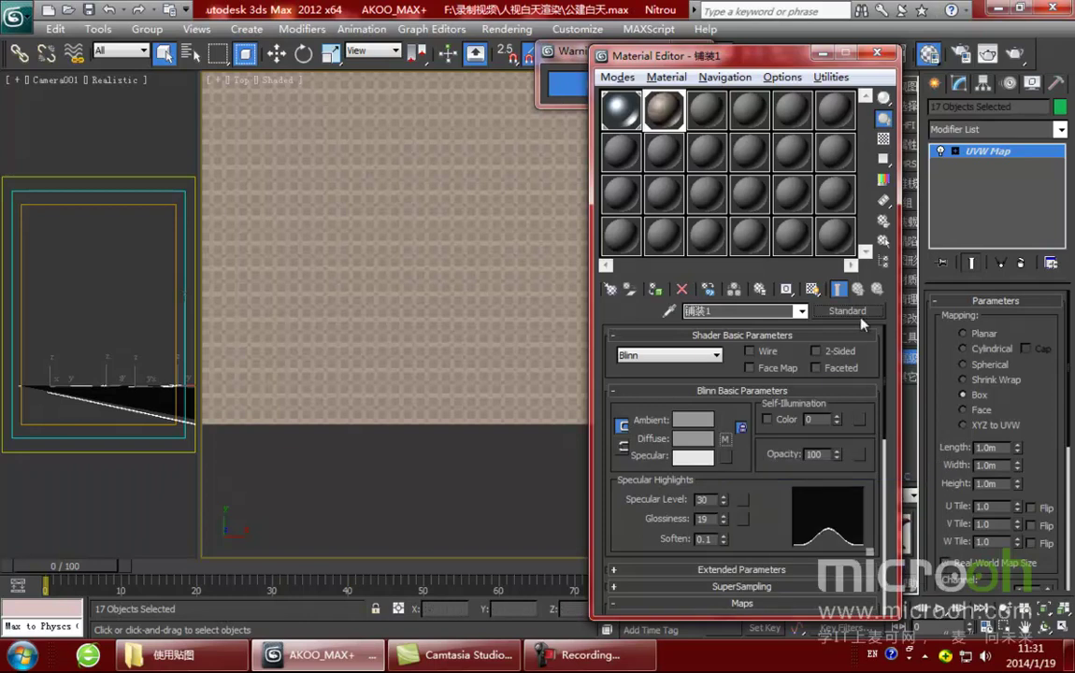
pyautogui.click(862, 311)
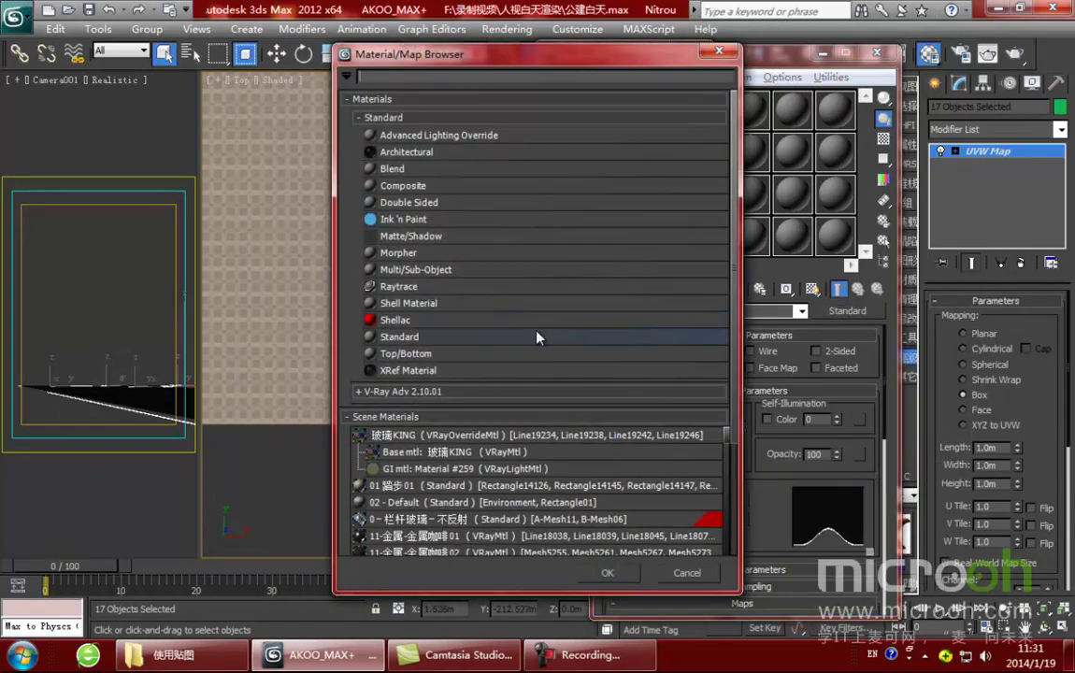
pyautogui.click(416, 391)
pyautogui.doubleClick(411, 526)
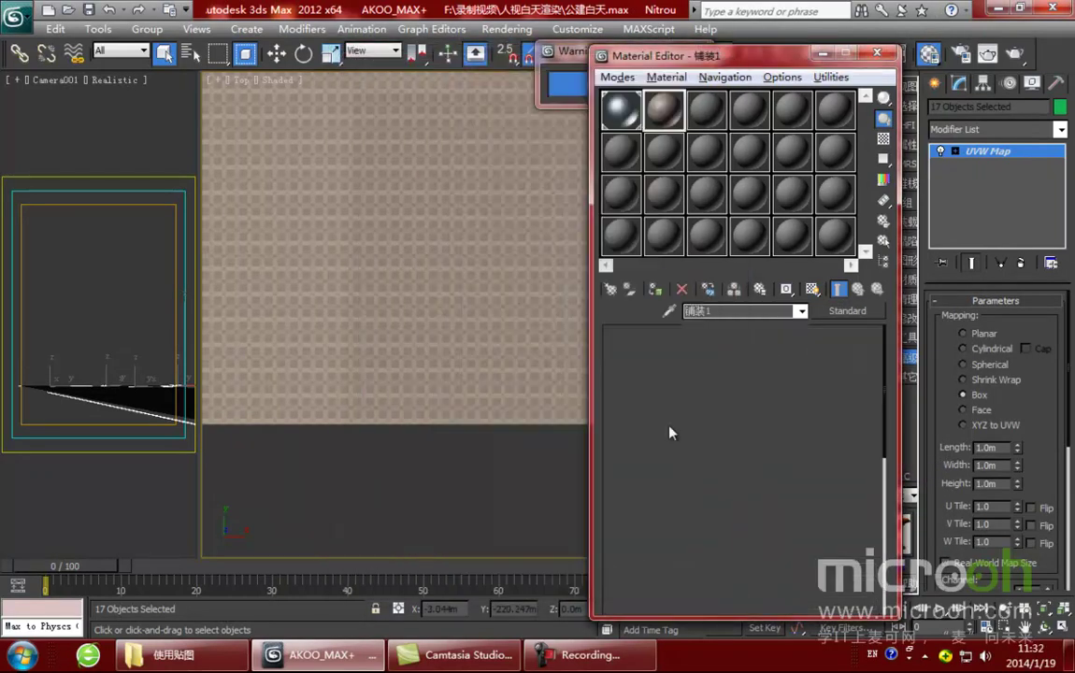
pyautogui.rightClick(741, 428)
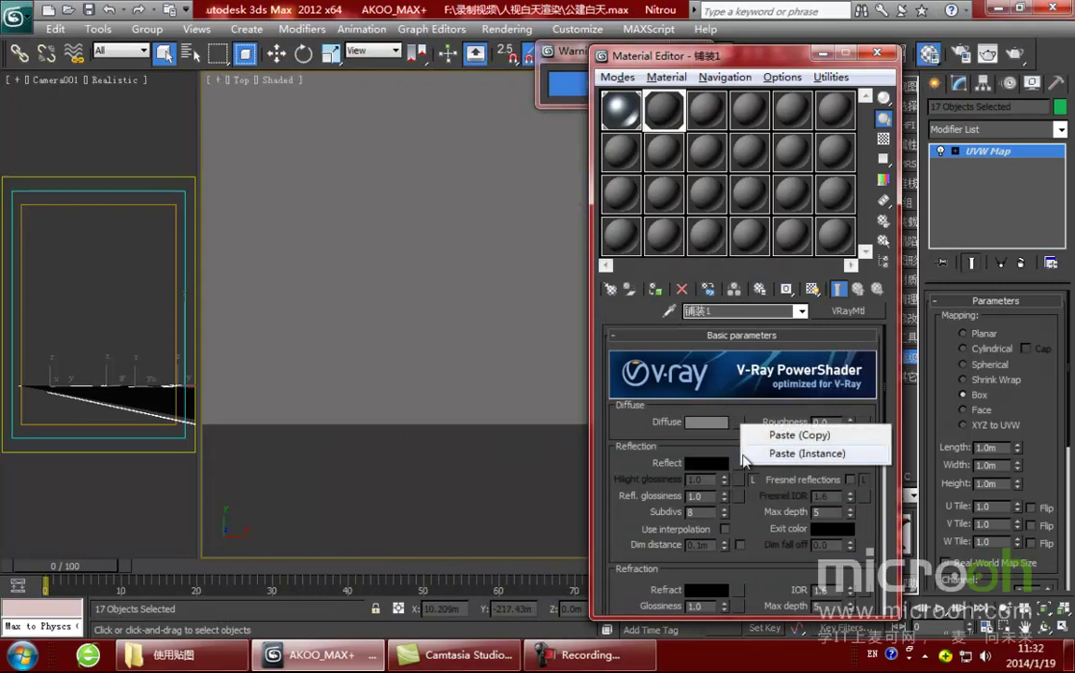
pyautogui.click(765, 450)
# Step: Assign the converted 铺装1 material to the isolated paving and show its diffuse tile map in the Top view
pyautogui.click(815, 289)
pyautogui.moveTo(420, 336); pyautogui.dragTo(426, 372, button='middle')
pyautogui.click(658, 292)
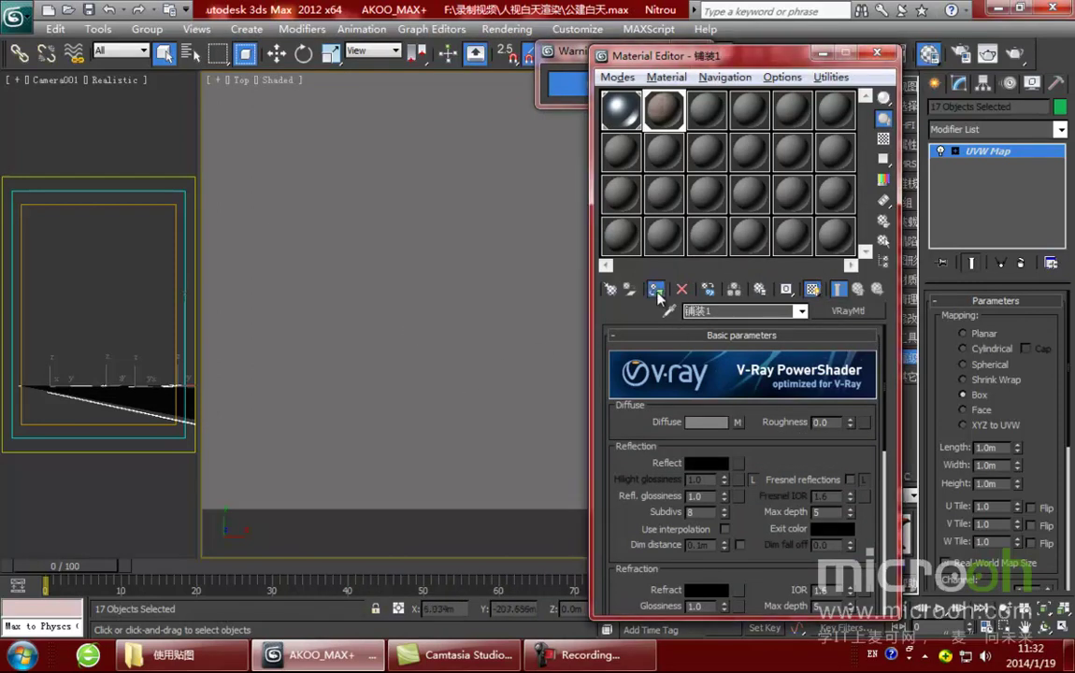
pyautogui.click(812, 289)
pyautogui.click(738, 423)
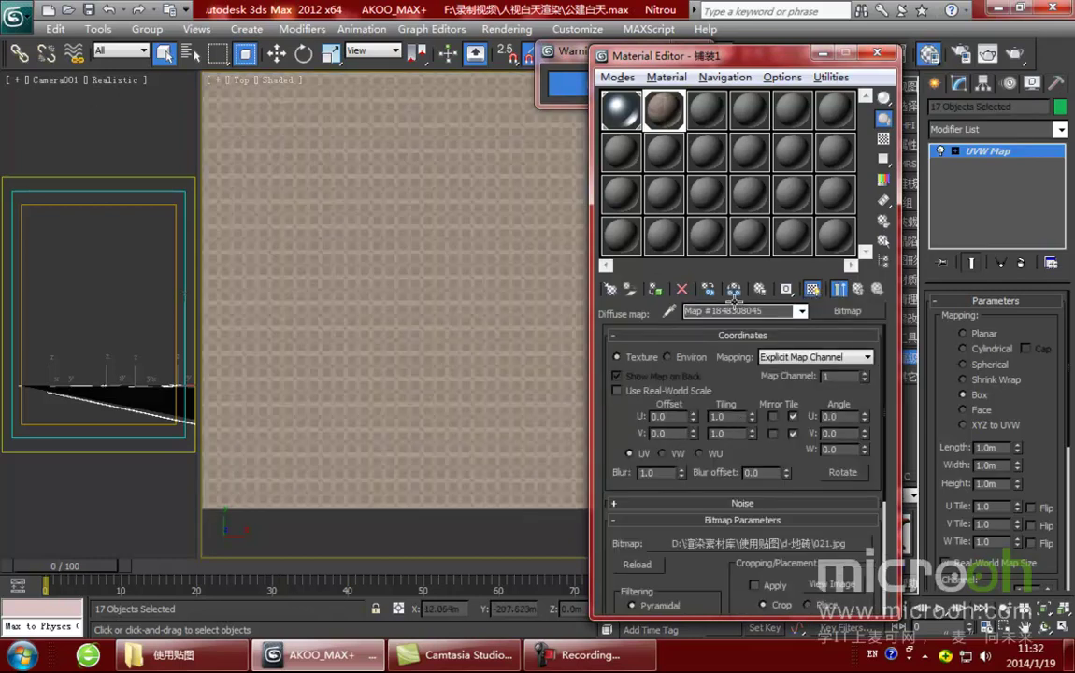
pyautogui.scroll(4, 394, 342)
pyautogui.moveTo(490, 398); pyautogui.dragTo(404, 302, button='middle')
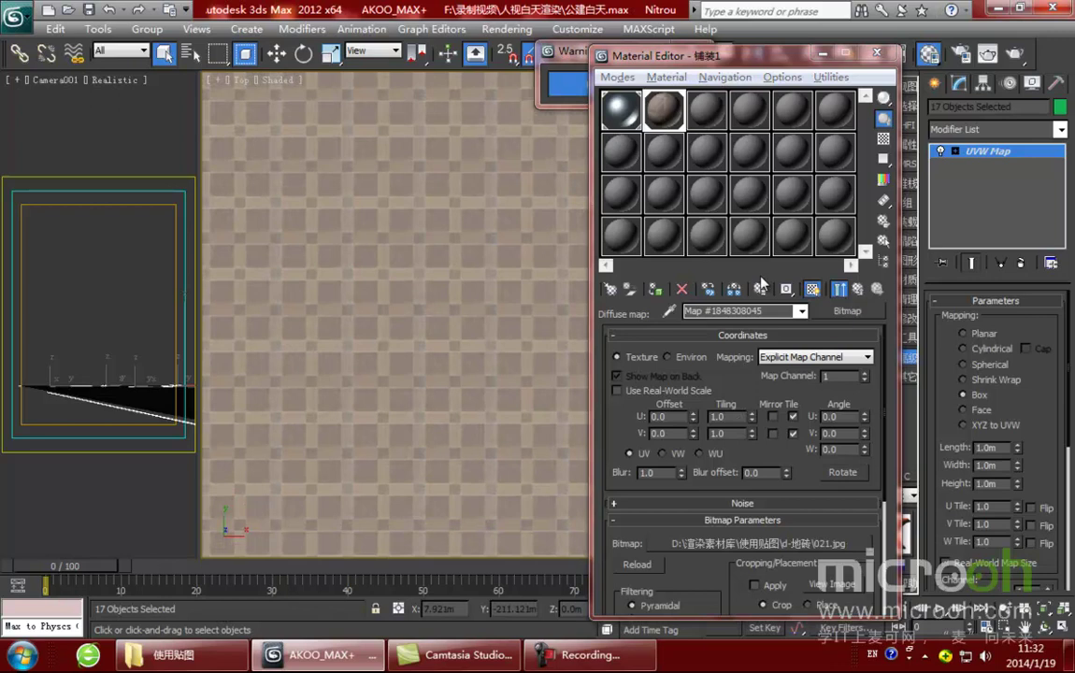
pyautogui.click(857, 289)
# Step: Set the reflection color of the 铺装1 material to a dark grey of about RGB 40
pyautogui.scroll(-2, 763, 453)
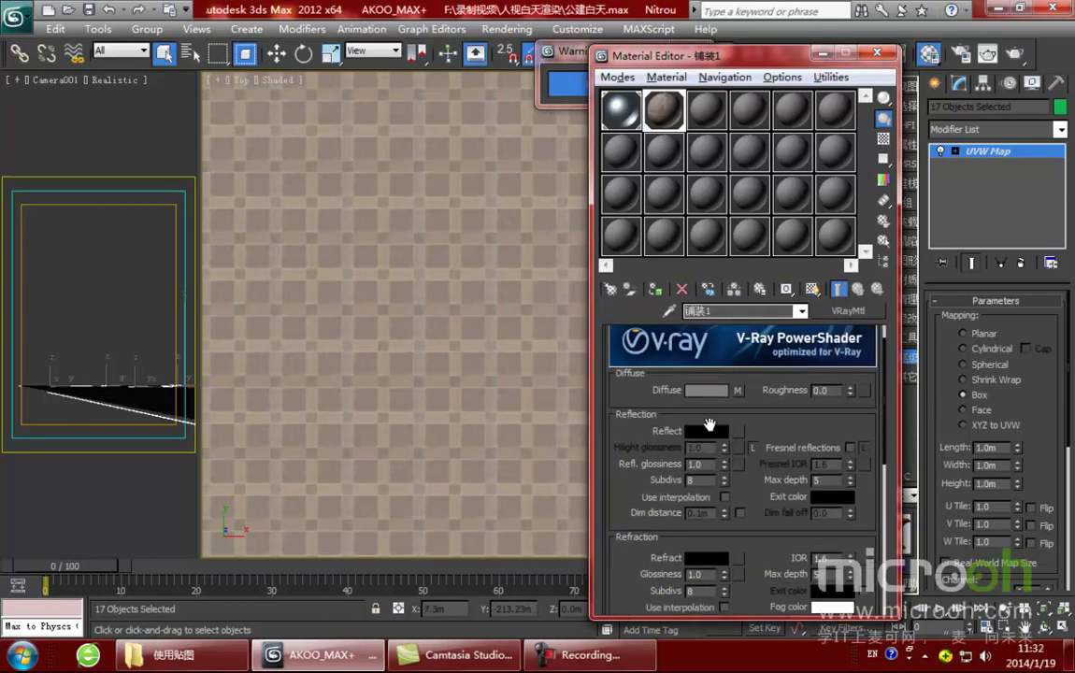
pyautogui.click(708, 433)
pyautogui.moveTo(806, 157); pyautogui.dragTo(805, 176)
pyautogui.moveTo(799, 124); pyautogui.dragTo(769, 151)
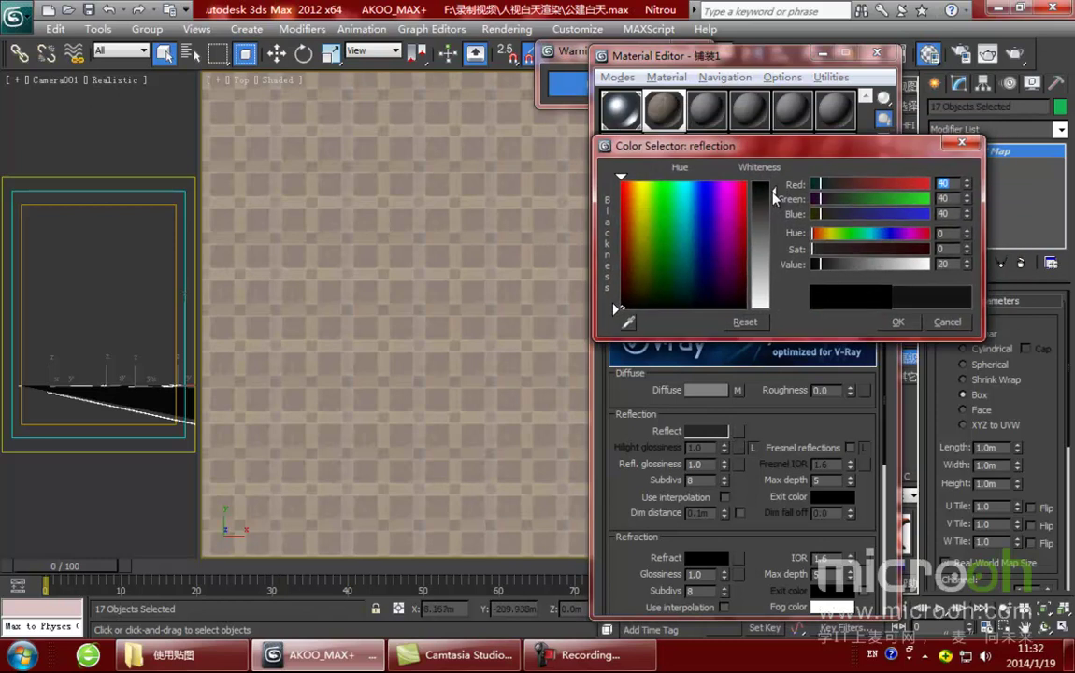
pyautogui.click(897, 321)
# Step: Set the reflection glossiness of the 铺装1 material to 0.75
pyautogui.scroll(-2, 774, 402)
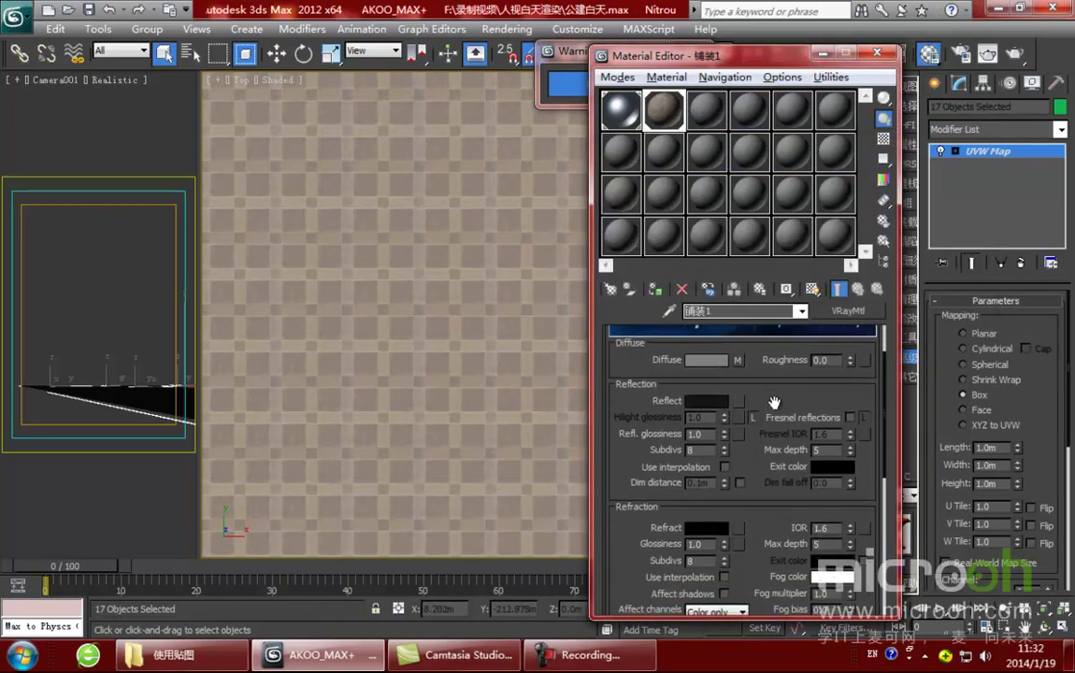
pyautogui.moveTo(603, 59); pyautogui.dragTo(629, 52)
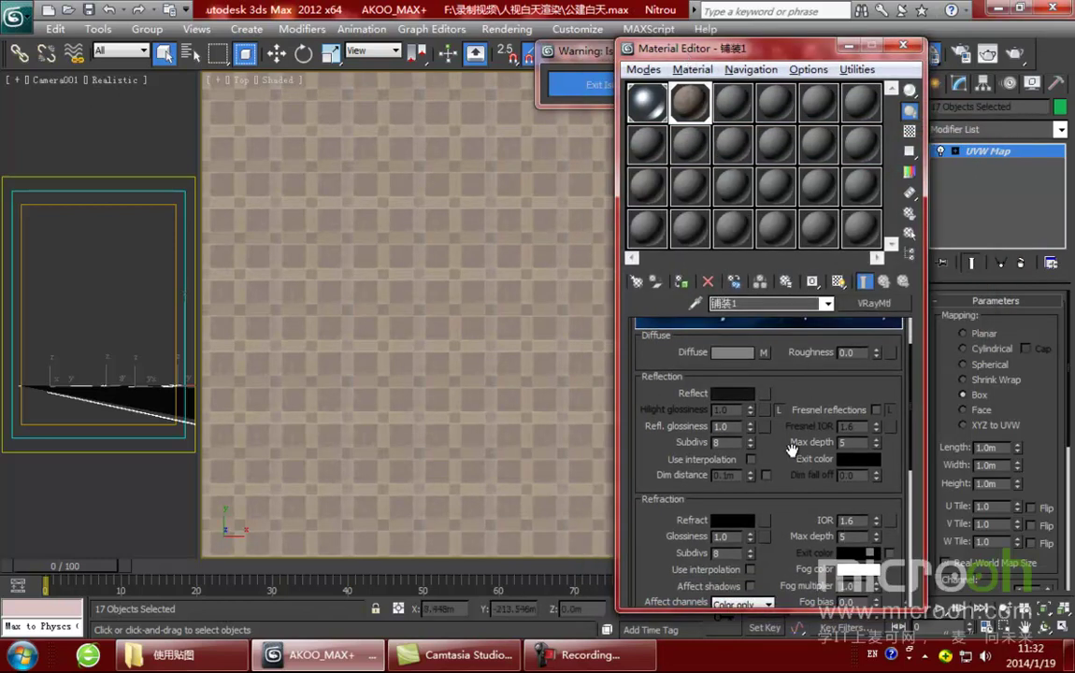
pyautogui.scroll(-2, 790, 426)
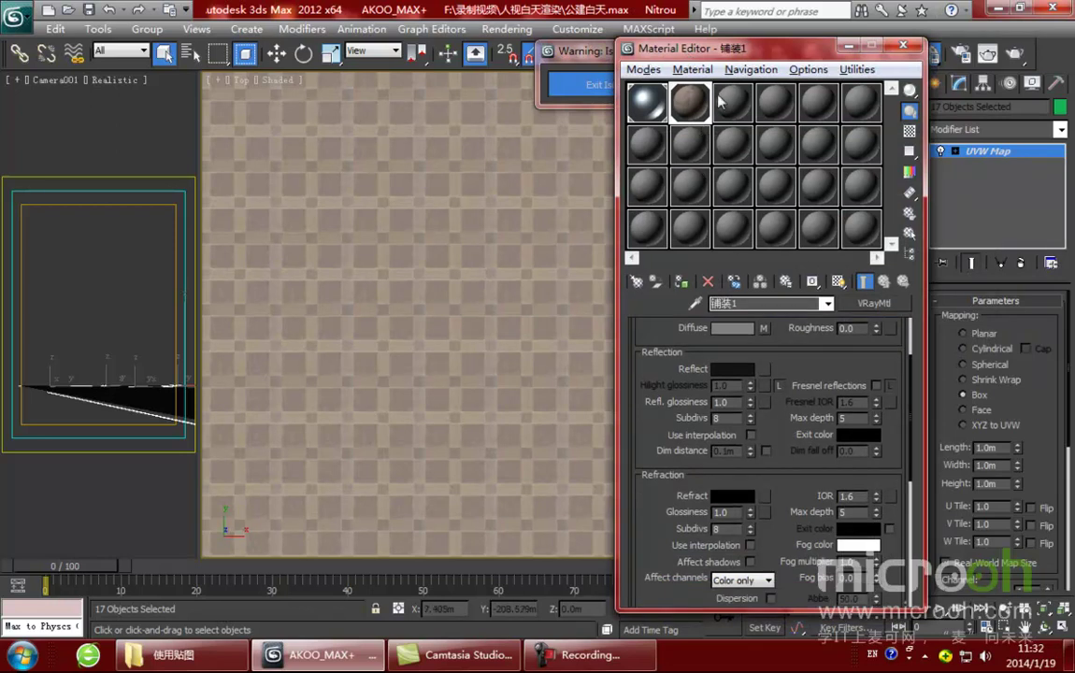
pyautogui.scroll(-1, 779, 429)
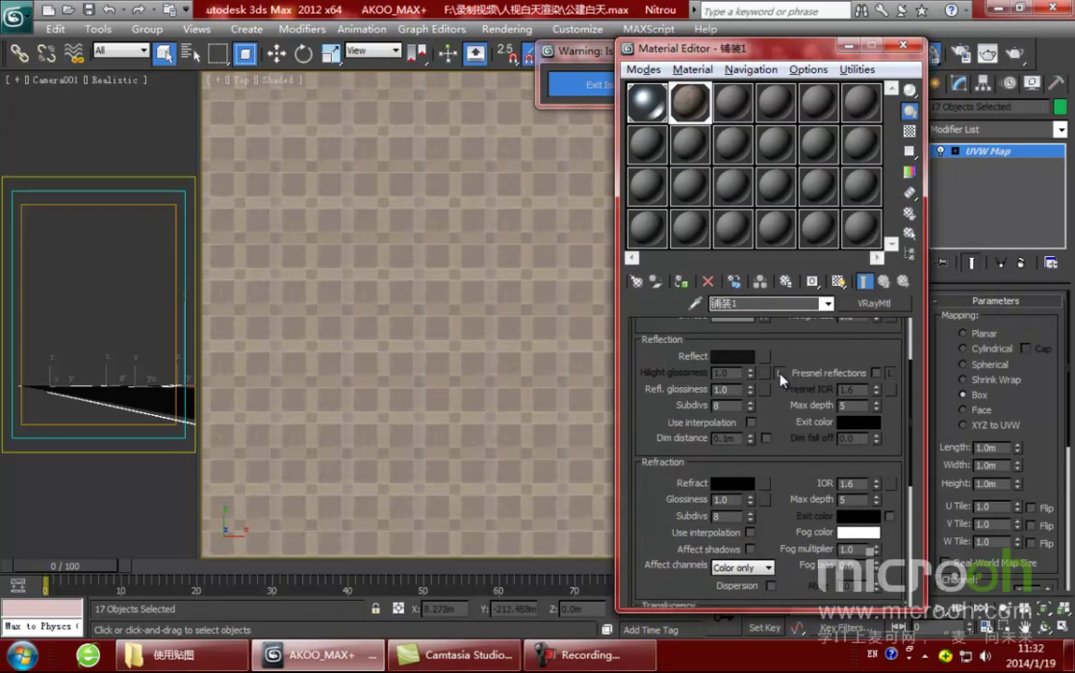
pyautogui.moveTo(780, 382); pyautogui.dragTo(776, 402)
pyautogui.doubleClick(730, 410)
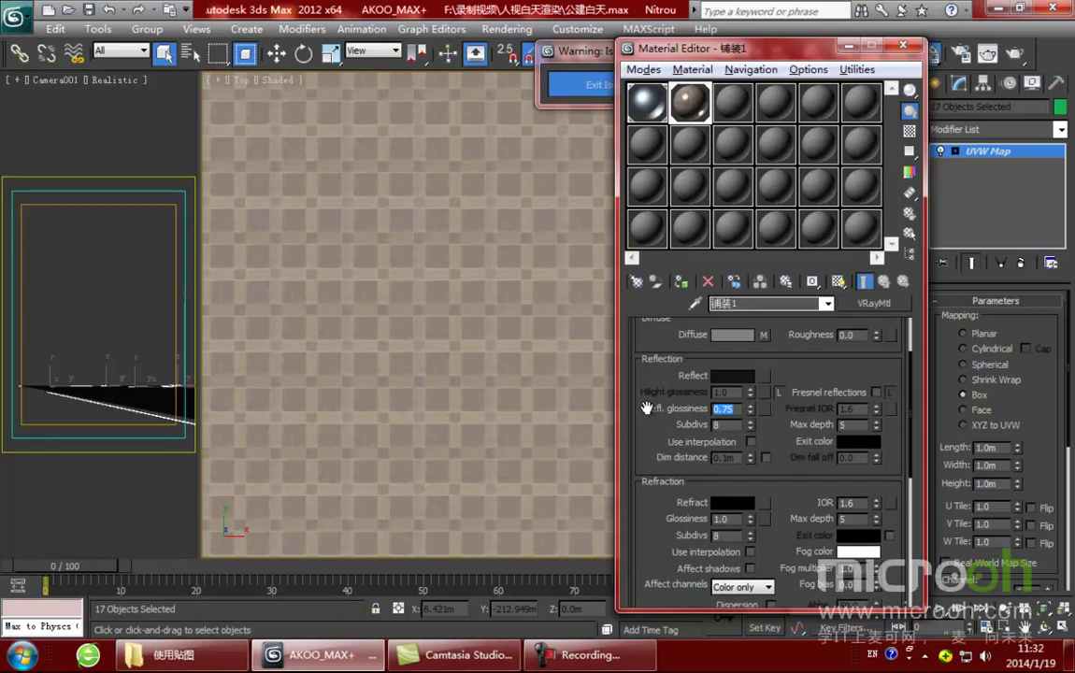
# Step: Duplicate the 021.jpg diffuse map into the Bump slot of the 铺装1 material
pyautogui.scroll(-12, 752, 425)
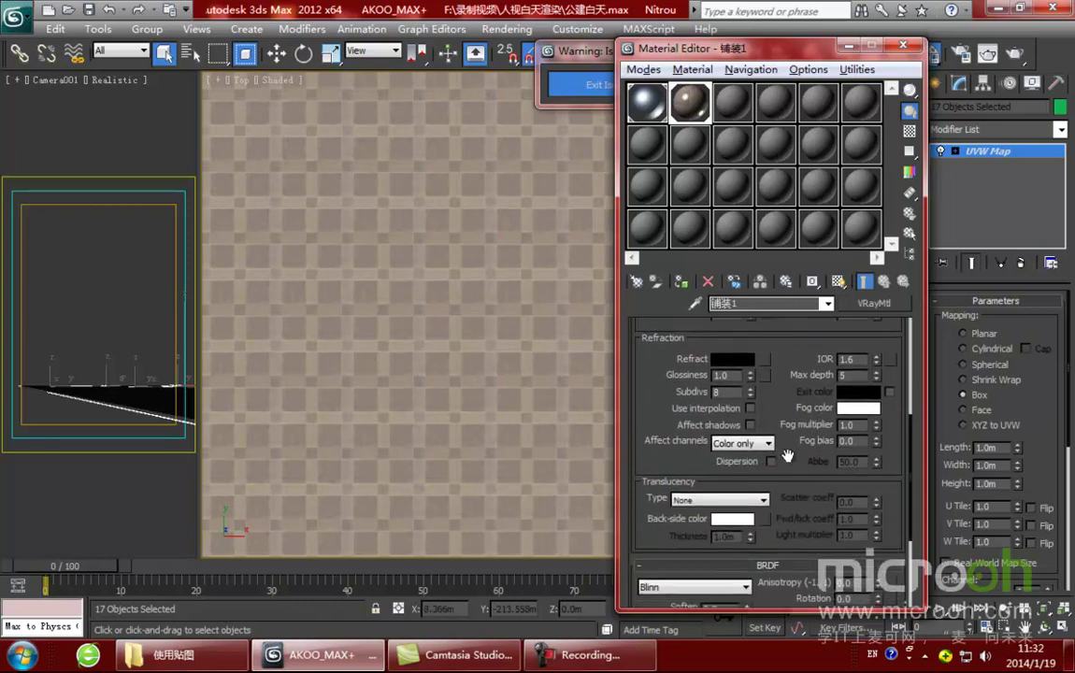
pyautogui.scroll(-12, 796, 478)
pyautogui.click(768, 549)
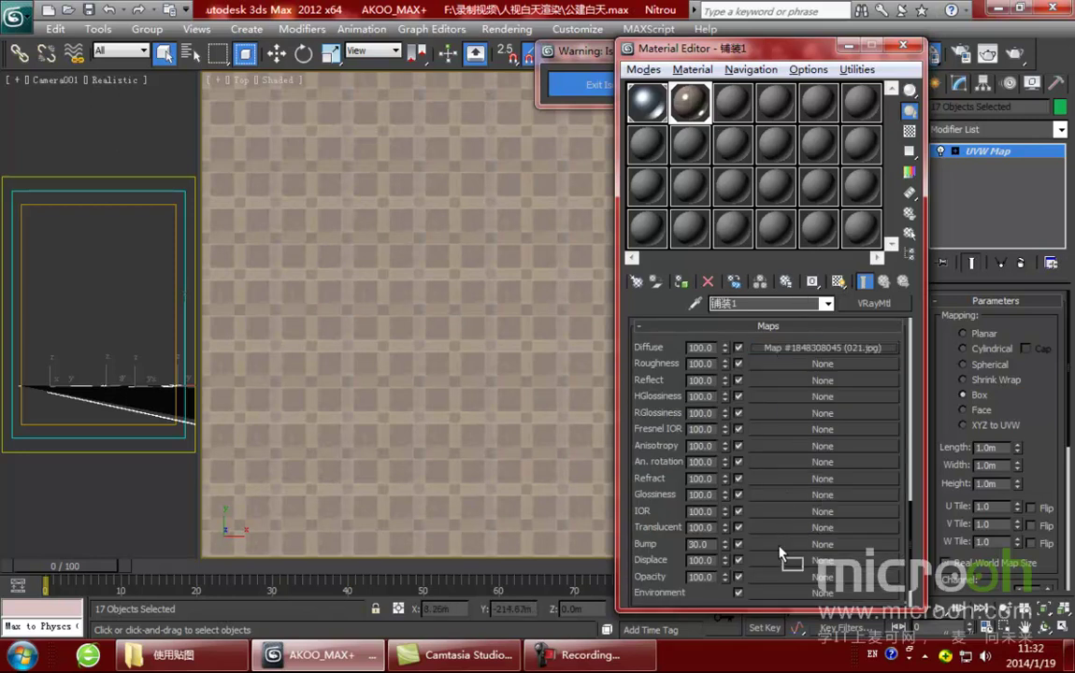
pyautogui.moveTo(779, 551); pyautogui.dragTo(781, 557)
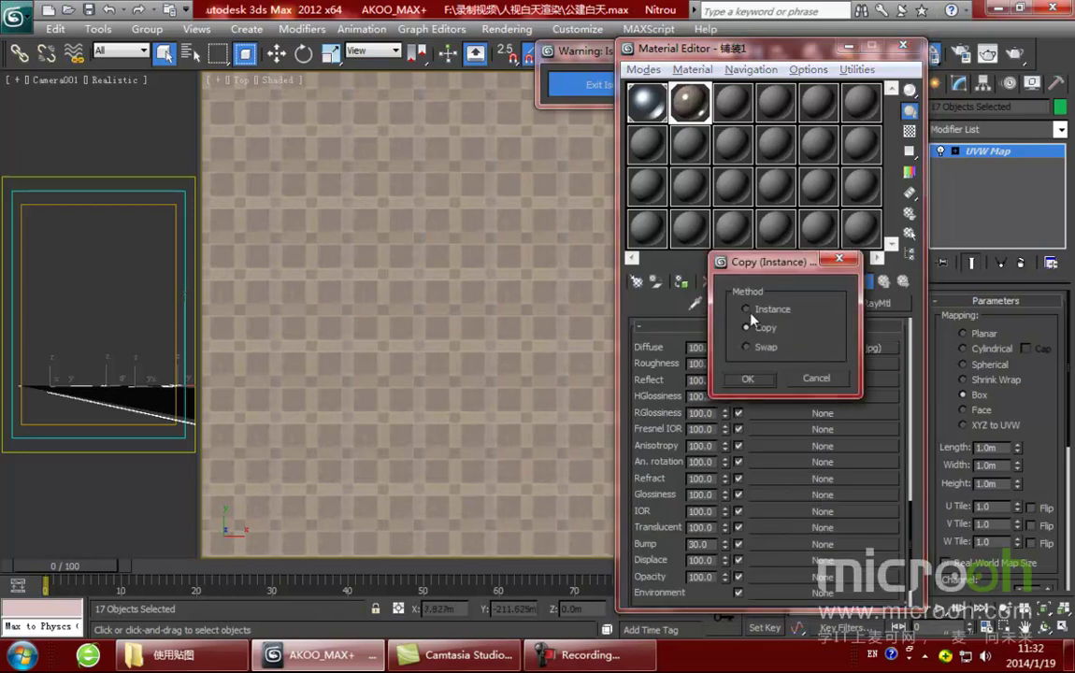
pyautogui.click(748, 378)
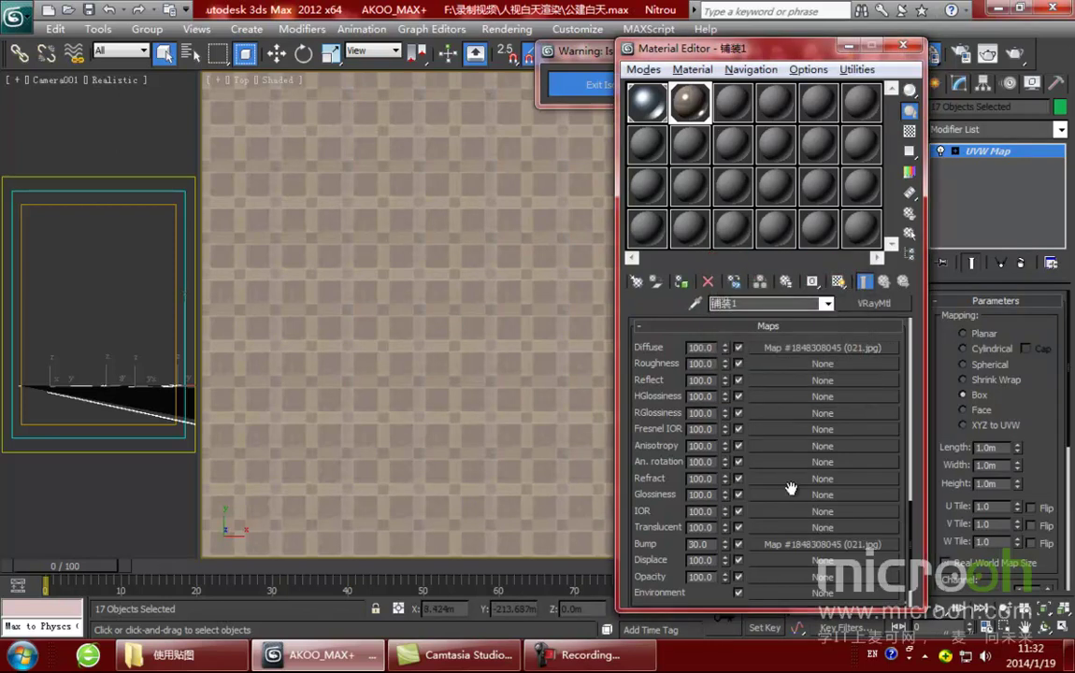
# Step: Inspect the enlarged 铺装1 material sample against a checkered background and close the preview
pyautogui.doubleClick(687, 101)
pyautogui.moveTo(183, 180); pyautogui.dragTo(306, 194)
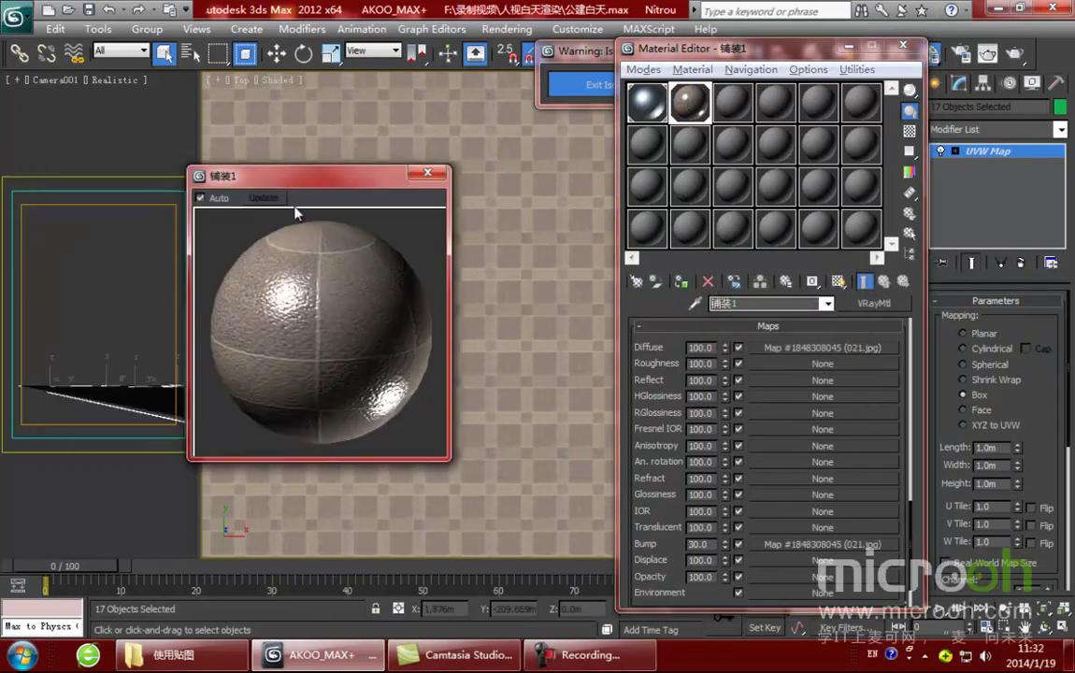
pyautogui.moveTo(383, 180); pyautogui.dragTo(427, 185)
pyautogui.click(909, 131)
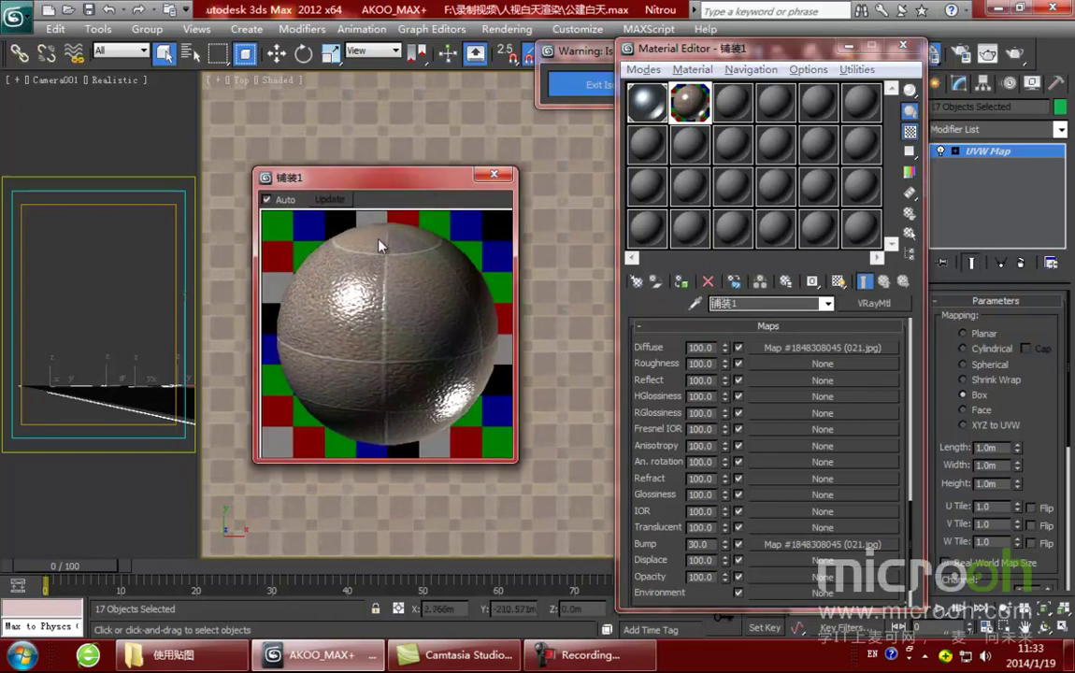
pyautogui.moveTo(452, 192); pyautogui.dragTo(423, 196)
pyautogui.click(434, 174)
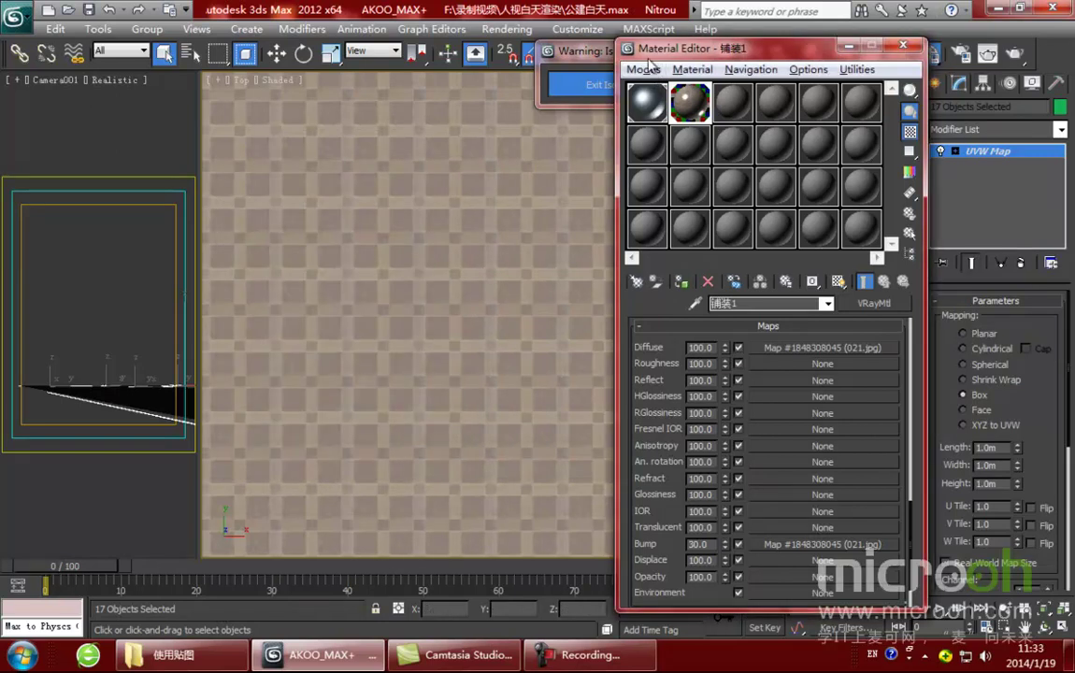
# Step: Exit isolation mode and hide the selected paving objects
pyautogui.moveTo(711, 47); pyautogui.dragTo(818, 47)
pyautogui.click(594, 80)
pyautogui.moveTo(494, 435); pyautogui.dragTo(545, 238, button='middle')
pyautogui.scroll(-10, 547, 308)
pyautogui.moveTo(430, 312); pyautogui.dragTo(96, 271, button='middle')
pyautogui.rightClick(520, 288)
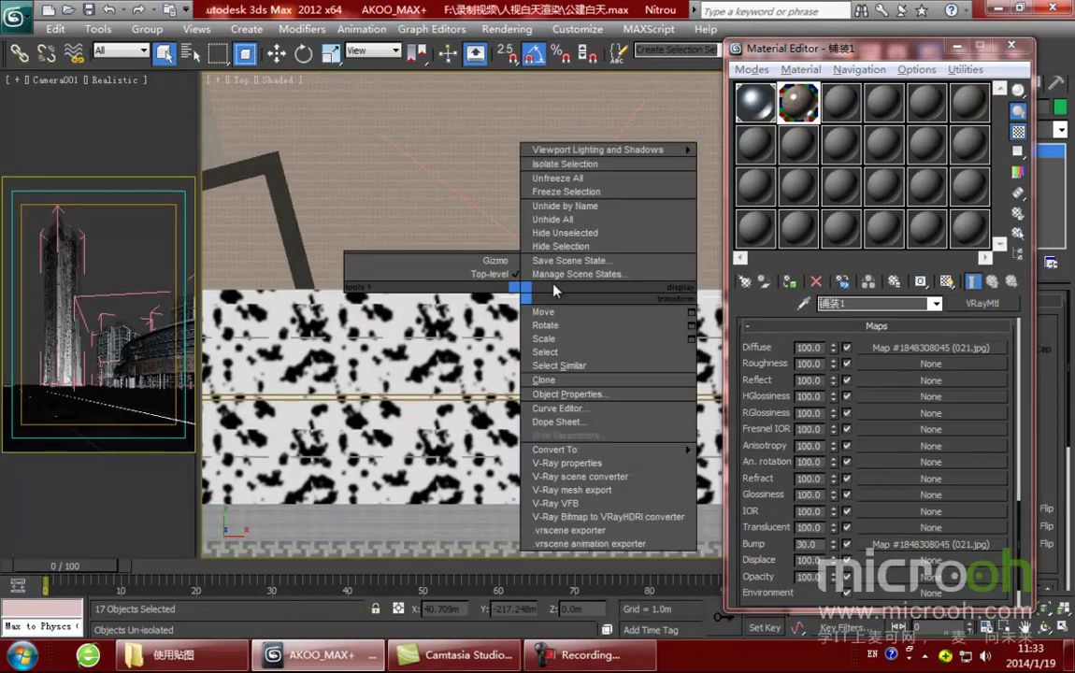
pyautogui.click(552, 248)
# Step: Pick the 路 material from the road in the Top view into the third sample slot
pyautogui.moveTo(618, 346); pyautogui.dragTo(527, 358, button='middle')
pyautogui.scroll(2, 533, 323)
pyautogui.click(839, 116)
pyautogui.click(802, 304)
pyautogui.click(551, 257)
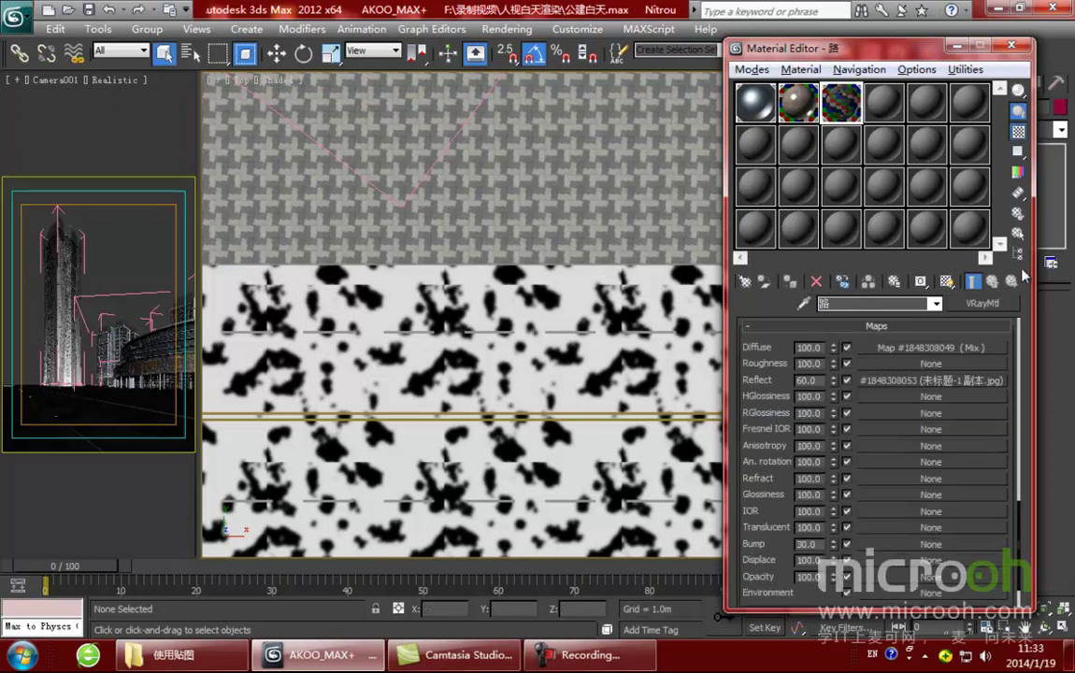
# Step: Select all objects that use the 路 material and isolate them in the Top view
pyautogui.click(1017, 234)
pyautogui.click(693, 576)
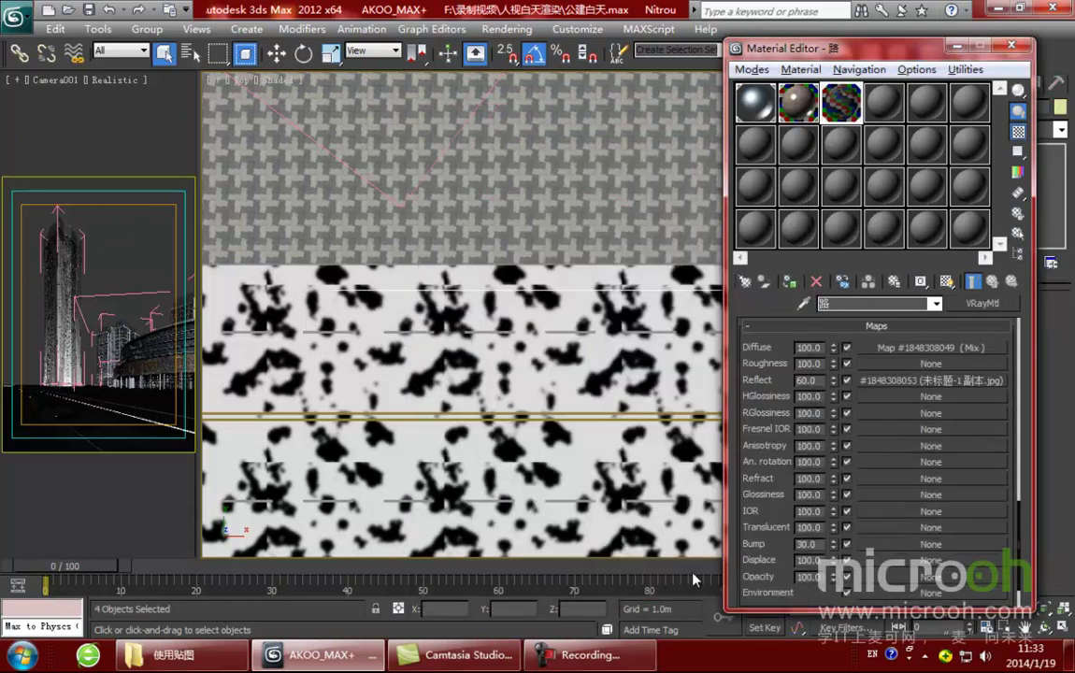
pyautogui.hotkey('alt', 'q')
pyautogui.scroll(10, 496, 335)
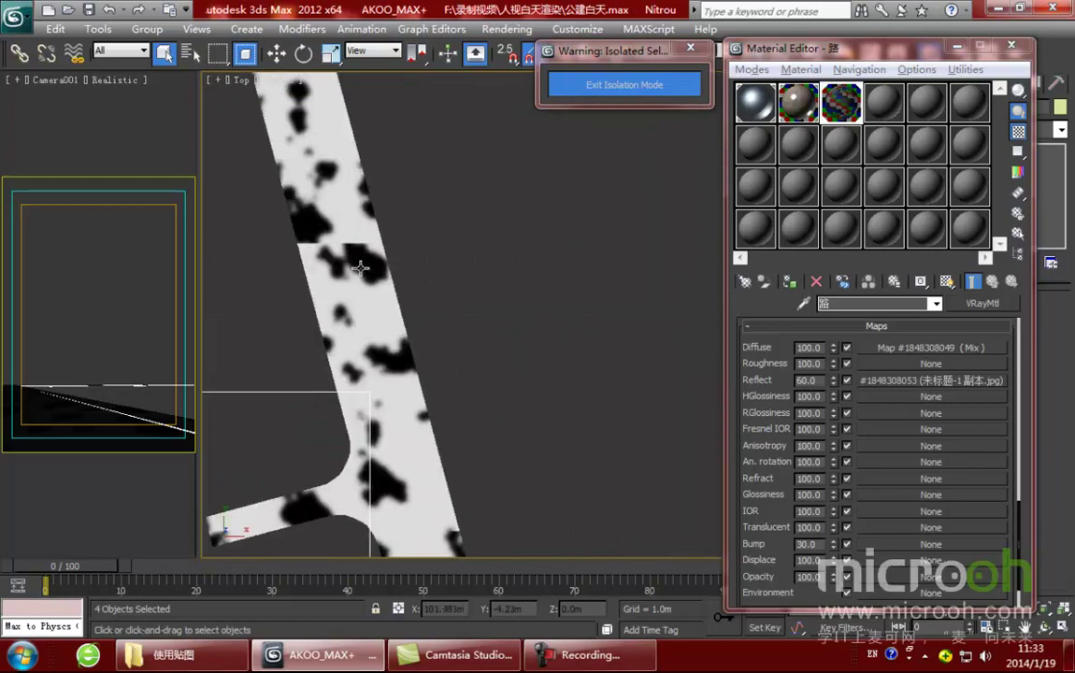
pyautogui.moveTo(365, 312); pyautogui.dragTo(500, 334, button='middle')
# Step: Replace the reflection bitmap of the 路 material with 24505_272611副本.jpg from the 马路贴图 folder
pyautogui.moveTo(786, 48); pyautogui.dragTo(668, 48)
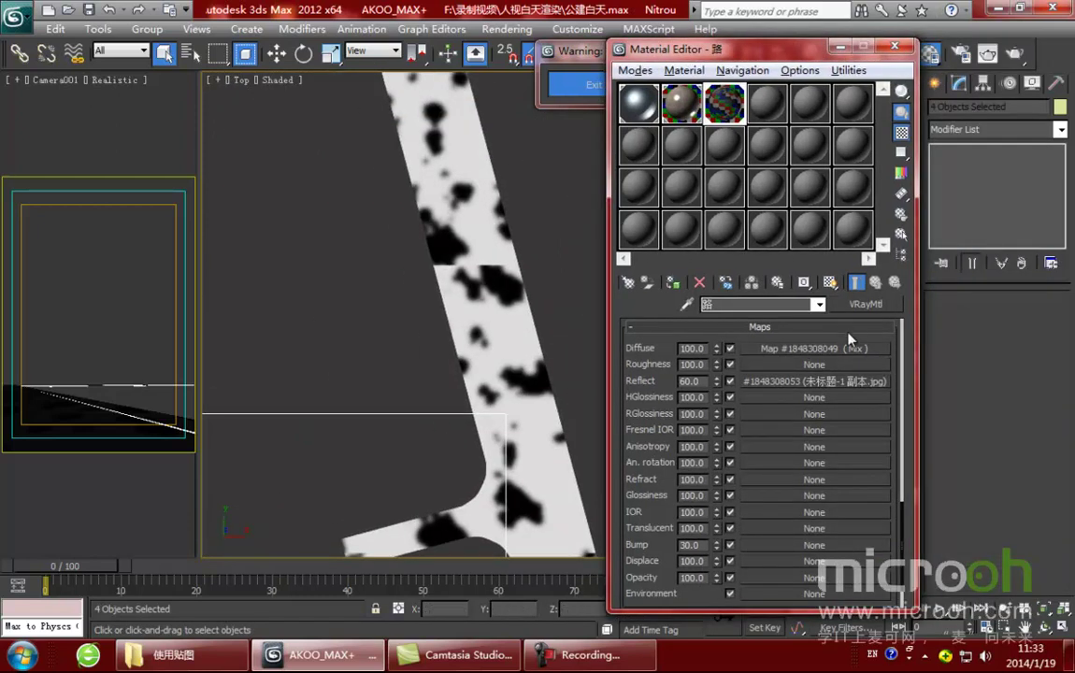
pyautogui.scroll(15, 849, 337)
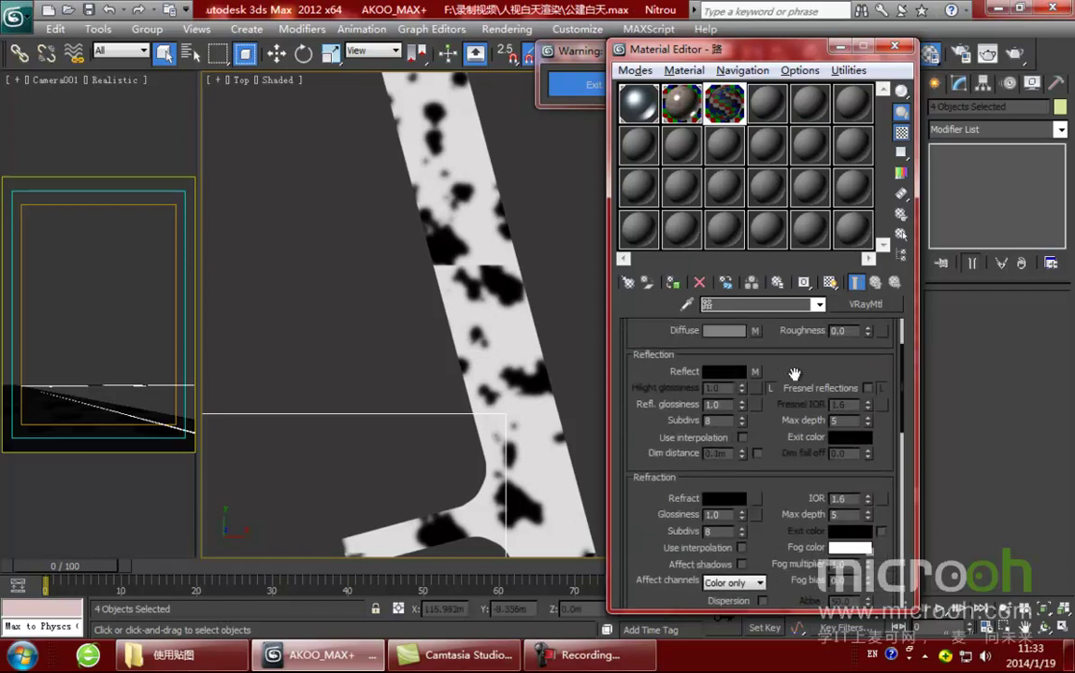
pyautogui.click(756, 457)
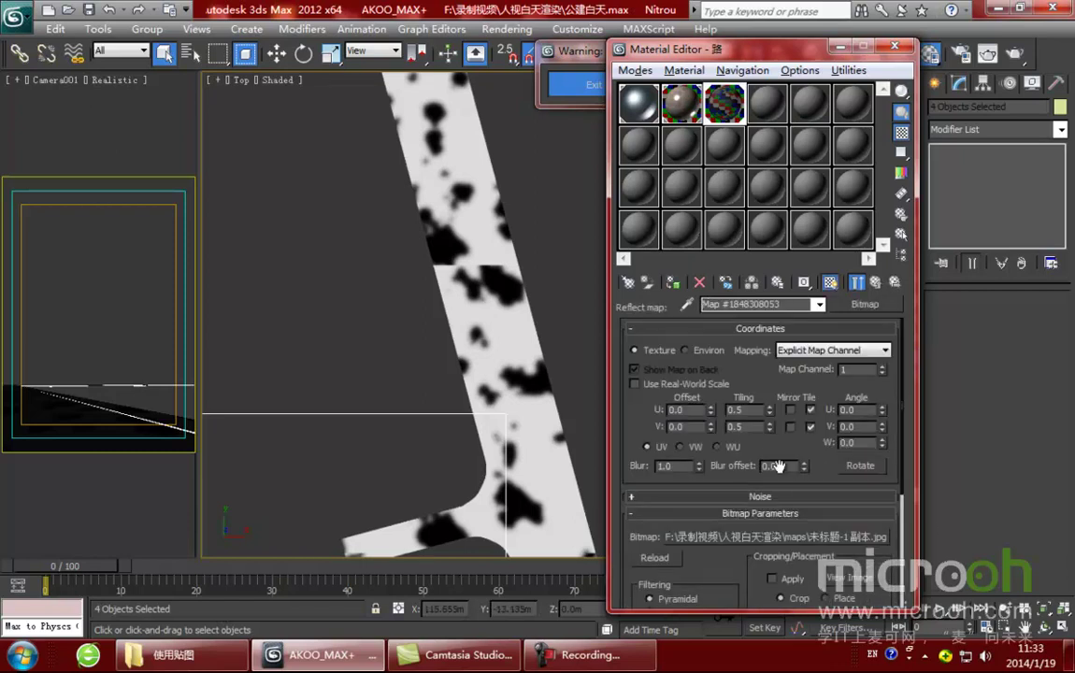
pyautogui.scroll(-4, 760, 462)
pyautogui.click(761, 465)
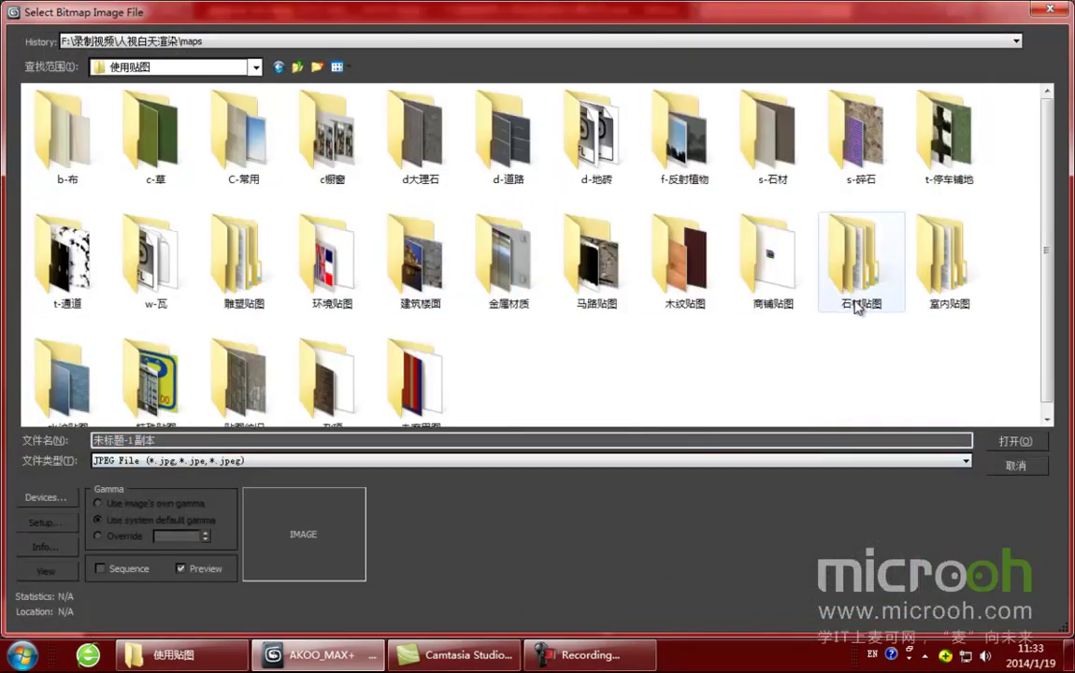
pyautogui.doubleClick(593, 254)
pyautogui.click(379, 142)
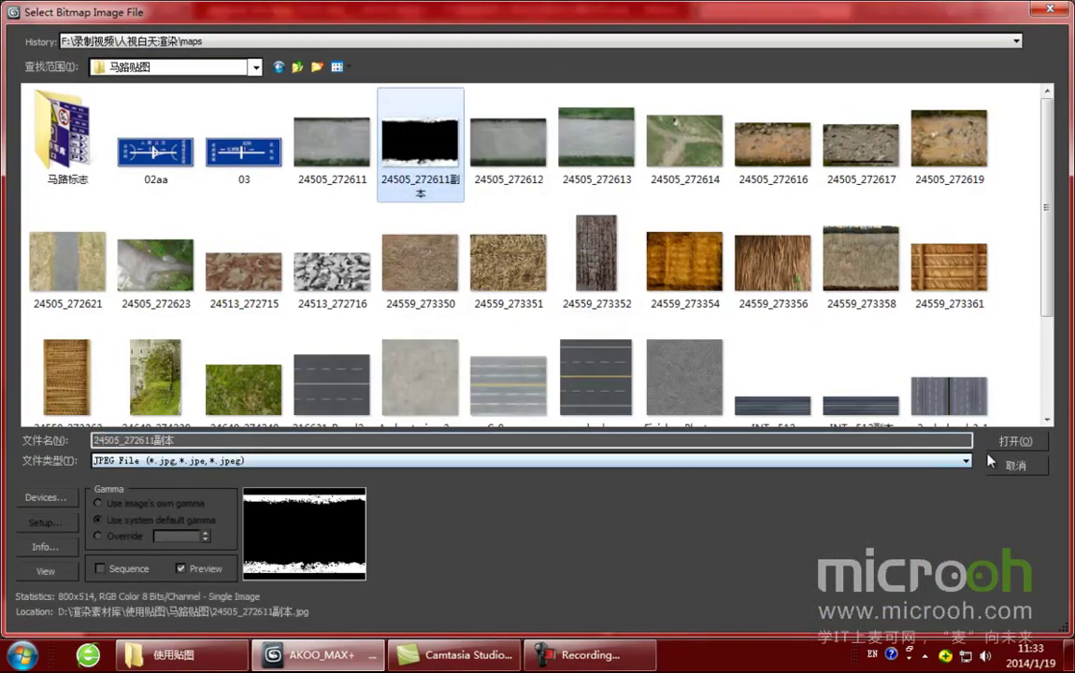
pyautogui.click(1017, 443)
# Step: Examine how the new reflection bitmap tiles along the roads of the full scene in the Top view
pyautogui.scroll(4, 544, 332)
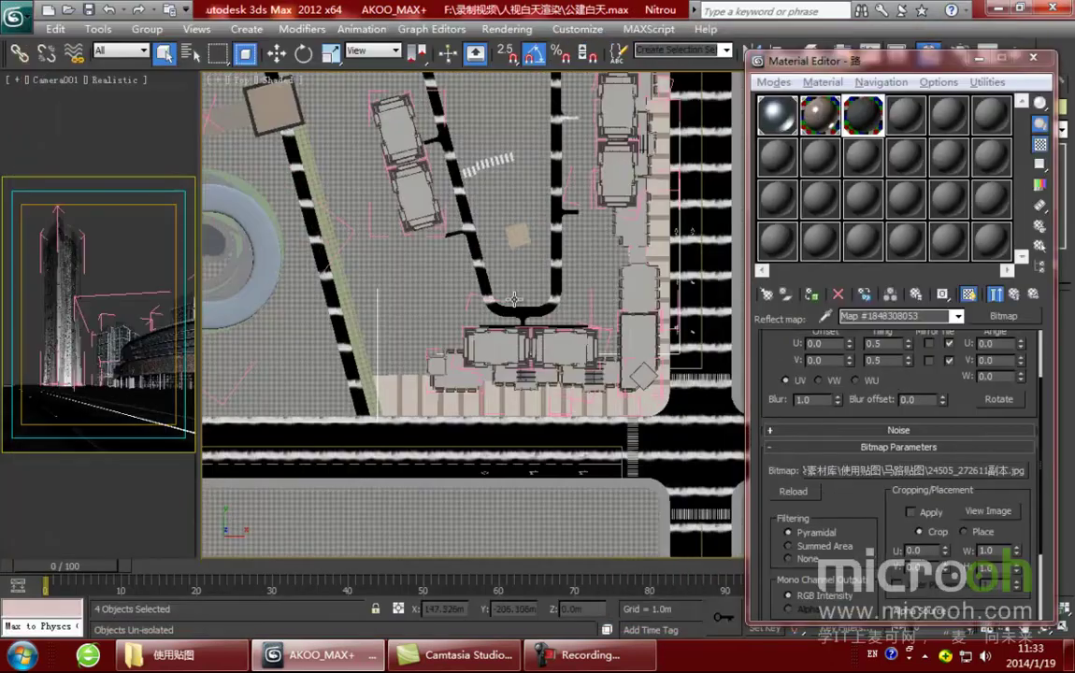
pyautogui.moveTo(463, 365); pyautogui.dragTo(531, 260, button='middle')
pyautogui.scroll(3, 435, 357)
pyautogui.moveTo(654, 333); pyautogui.dragTo(996, 280, button='middle')
pyautogui.moveTo(427, 338); pyautogui.dragTo(572, 340, button='middle')
pyautogui.scroll(-3, 572, 340)
pyautogui.scroll(1, 501, 362)
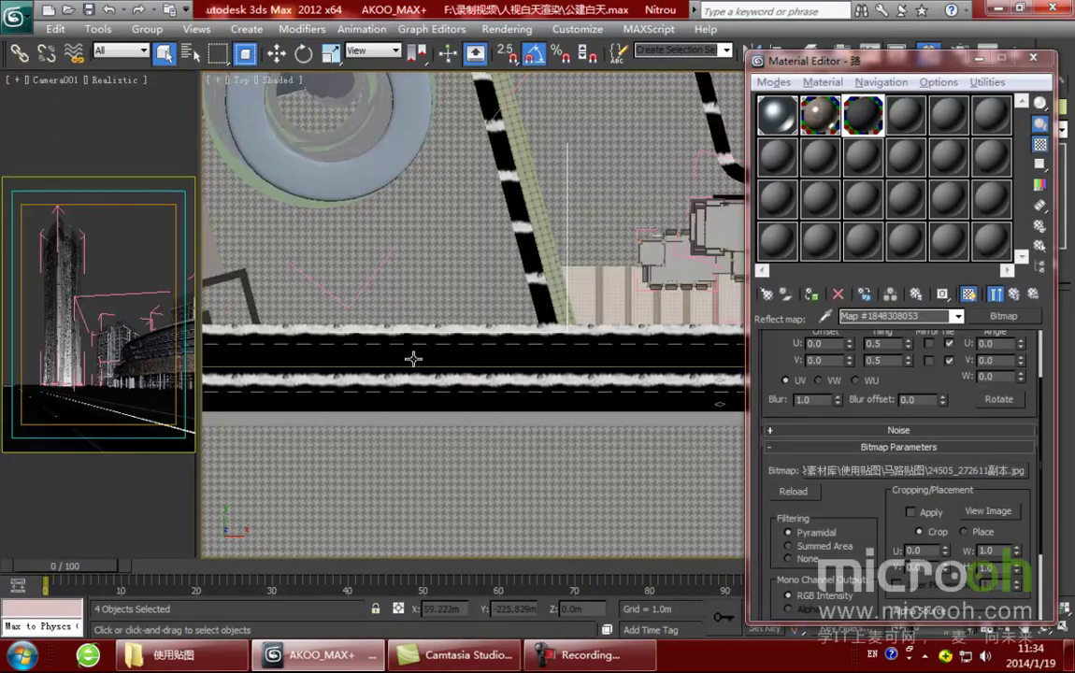
pyautogui.moveTo(410, 358); pyautogui.dragTo(667, 408, button='middle')
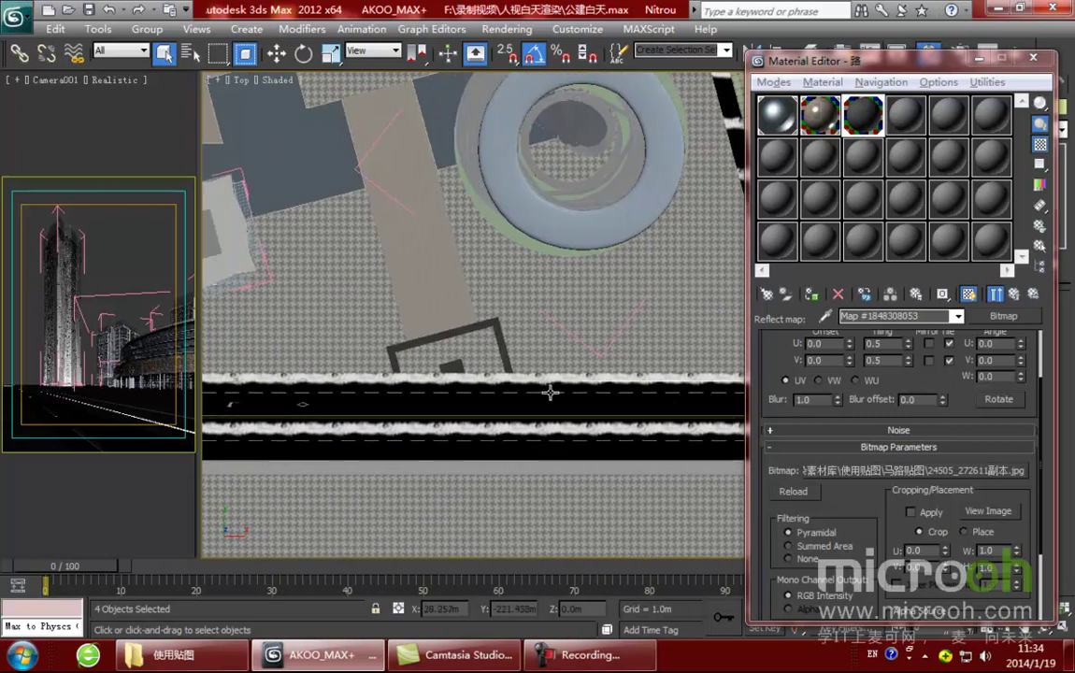
pyautogui.scroll(2, 560, 331)
pyautogui.scroll(4, 570, 318)
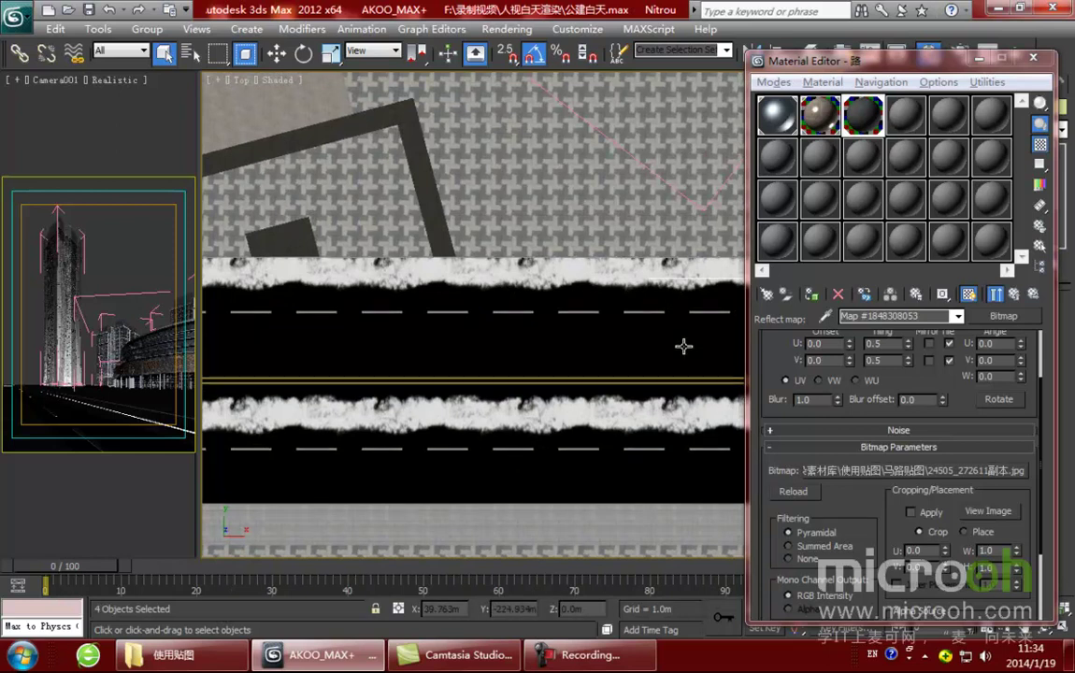
pyautogui.moveTo(684, 346); pyautogui.dragTo(517, 343, button='middle')
pyautogui.moveTo(851, 66); pyautogui.dragTo(878, 68)
pyautogui.moveTo(475, 310); pyautogui.dragTo(328, 314, button='middle')
pyautogui.scroll(-4, 655, 343)
pyautogui.scroll(2, 621, 316)
pyautogui.moveTo(710, 288); pyautogui.dragTo(443, 327, button='middle')
pyautogui.moveTo(879, 64); pyautogui.dragTo(830, 65)
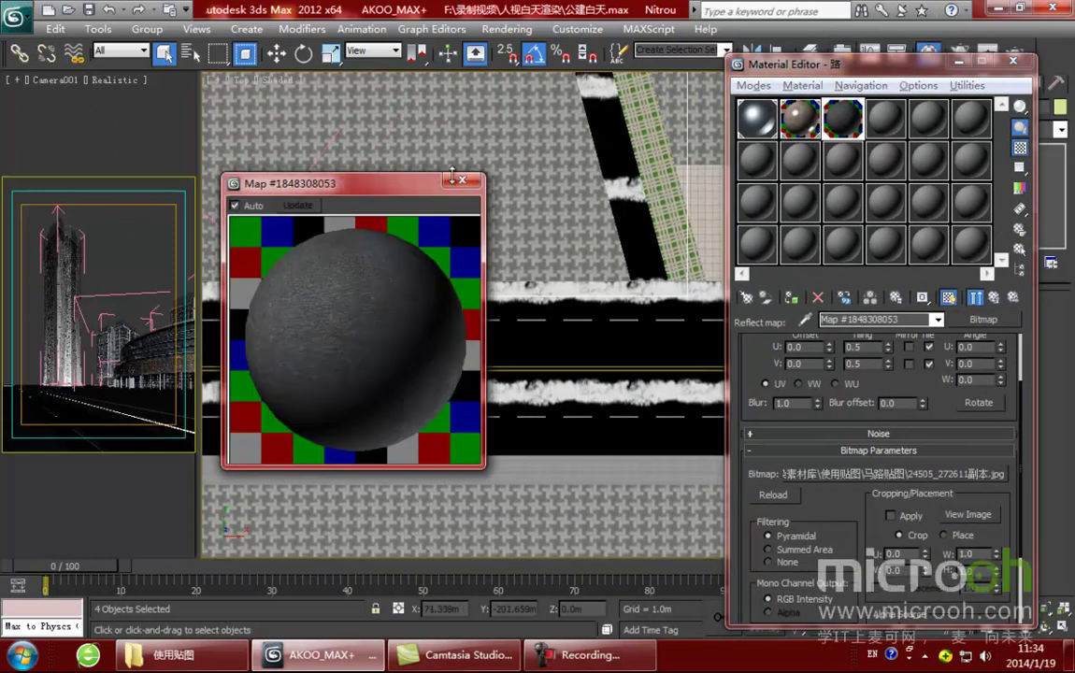
# Step: Close the enlarged map preview and copy the 路 material's reflection map into its Refl. glossiness slot
pyautogui.moveTo(383, 191); pyautogui.dragTo(404, 186)
pyautogui.click(483, 174)
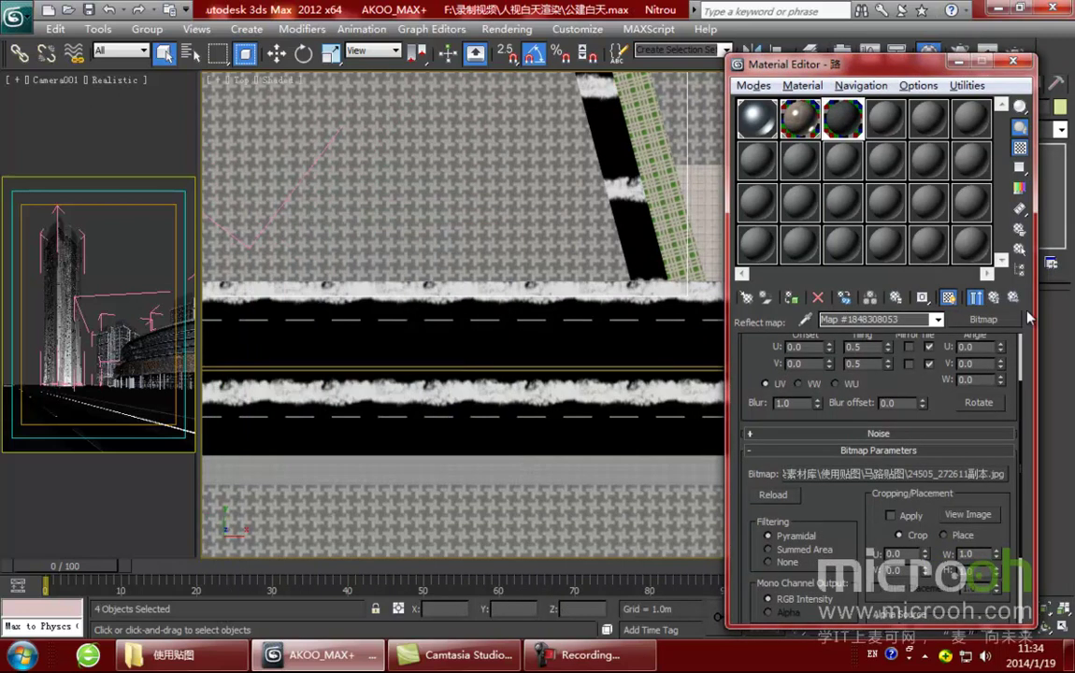
pyautogui.click(993, 297)
pyautogui.scroll(10, 878, 420)
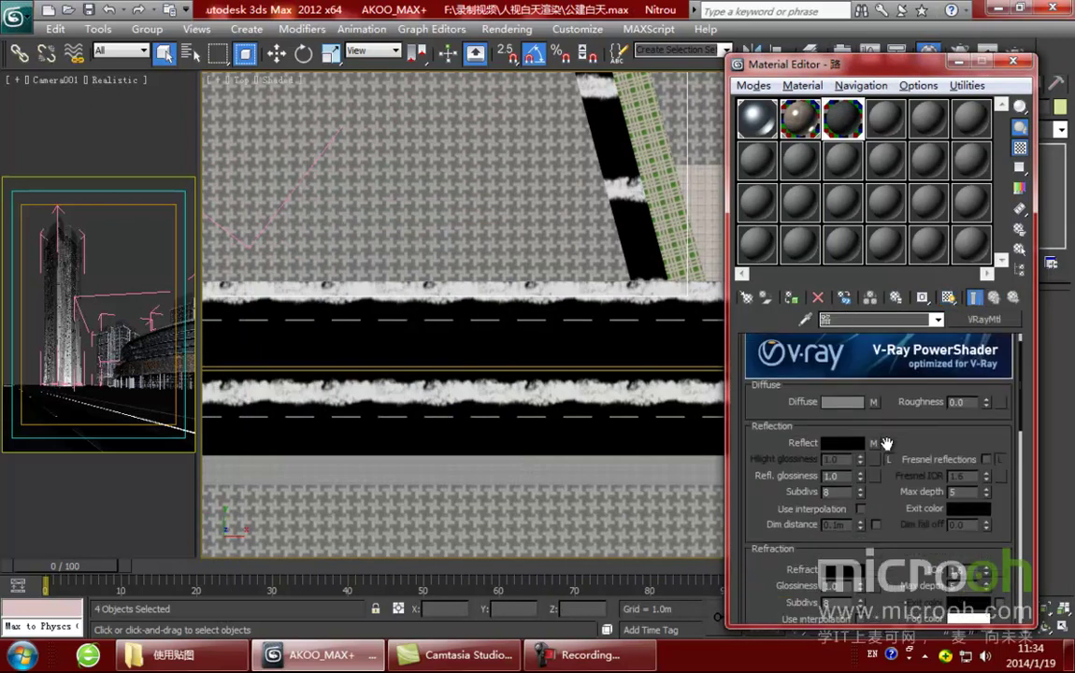
pyautogui.moveTo(871, 486); pyautogui.dragTo(873, 402)
pyautogui.click(844, 394)
pyautogui.moveTo(844, 70); pyautogui.dragTo(806, 65)
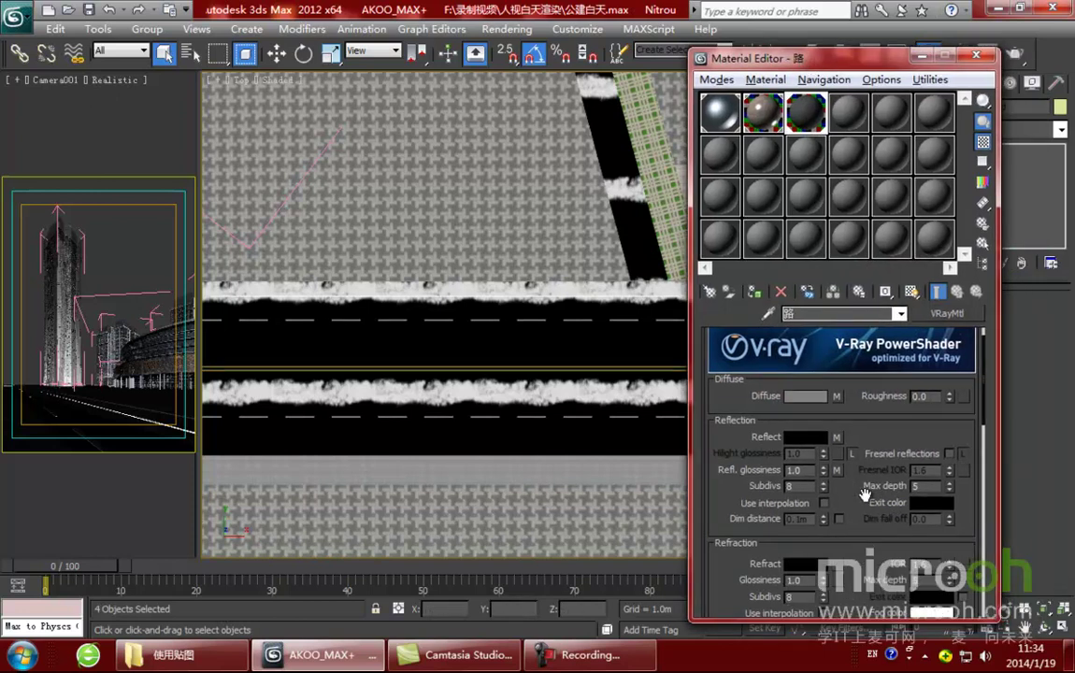
pyautogui.scroll(-4, 868, 382)
pyautogui.moveTo(870, 381); pyautogui.dragTo(852, 507)
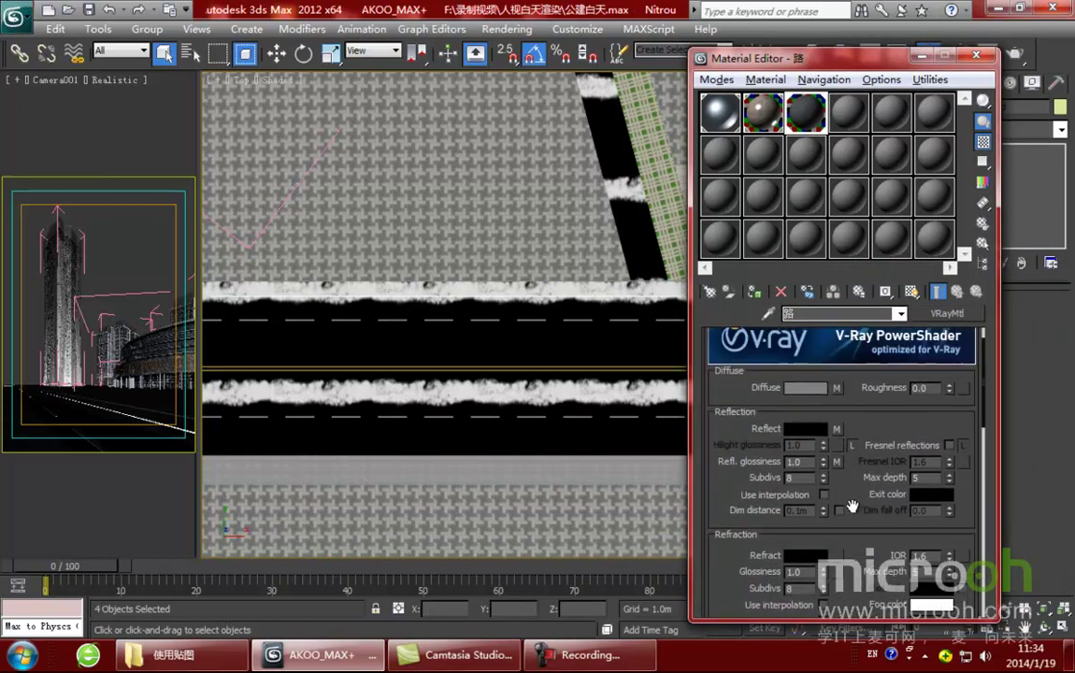
# Step: Copy the 路 material's reflection map and paste it as an instance into the Mix Amount slot of its diffuse Mix map
pyautogui.click(836, 387)
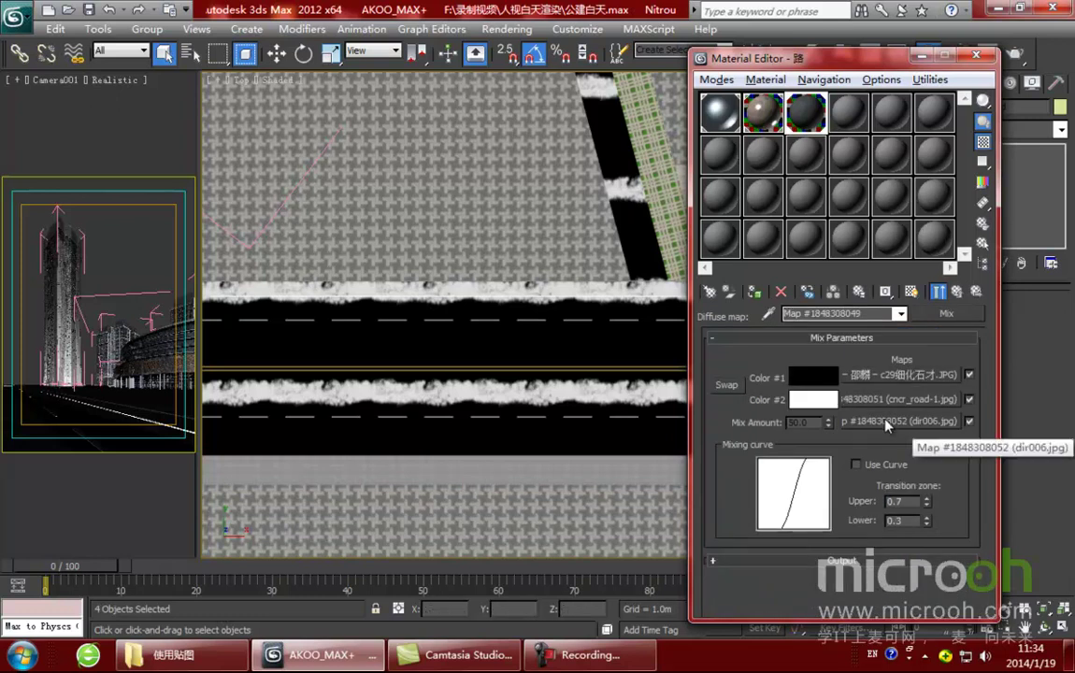
pyautogui.click(950, 318)
pyautogui.click(957, 292)
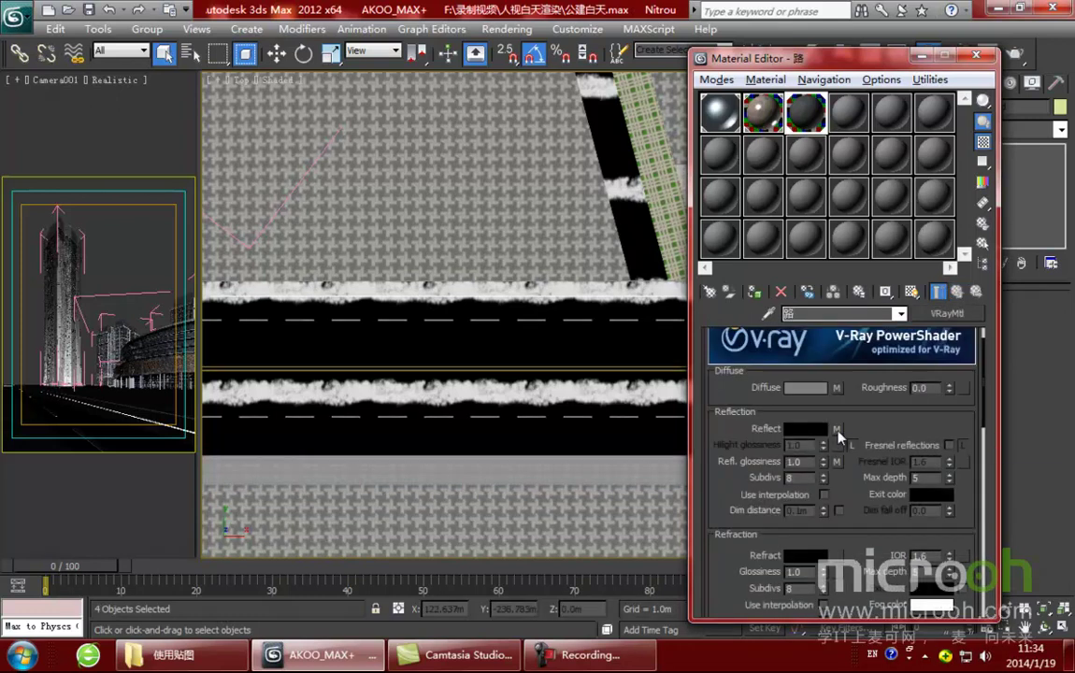
pyautogui.click(844, 433)
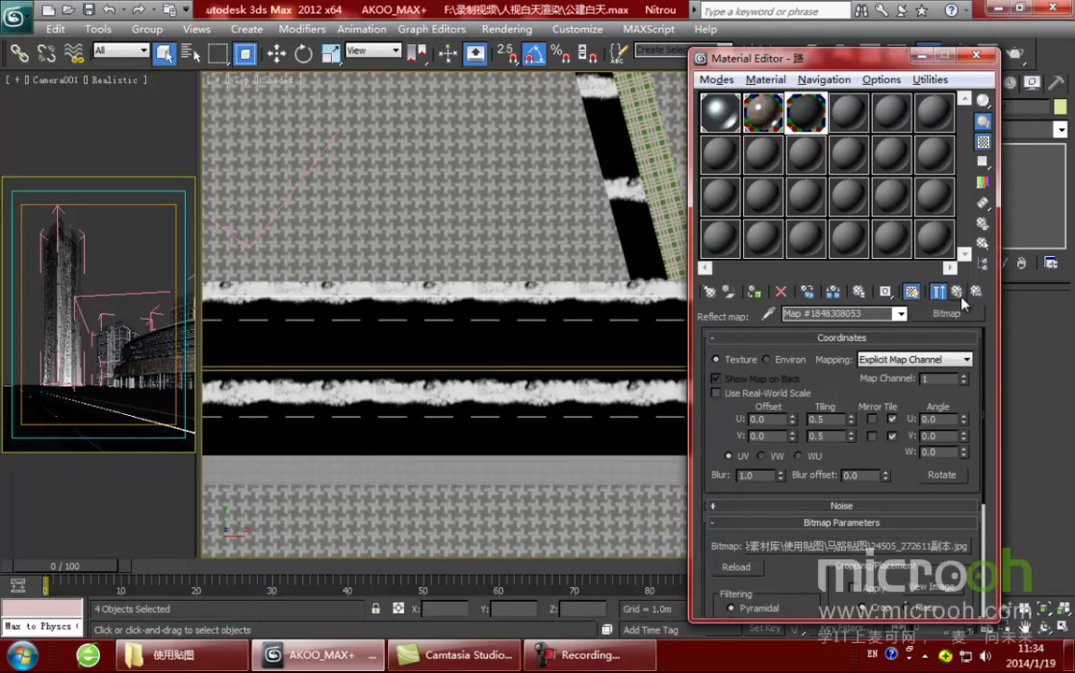
pyautogui.click(957, 292)
pyautogui.rightClick(830, 427)
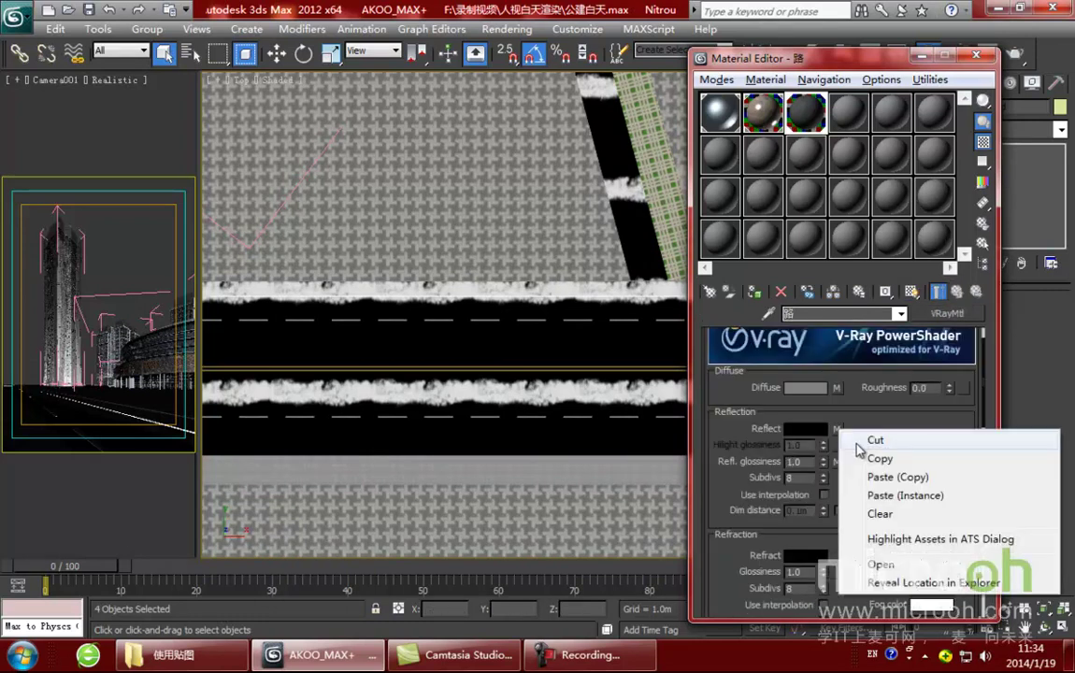
pyautogui.click(794, 418)
pyautogui.click(838, 388)
pyautogui.rightClick(876, 423)
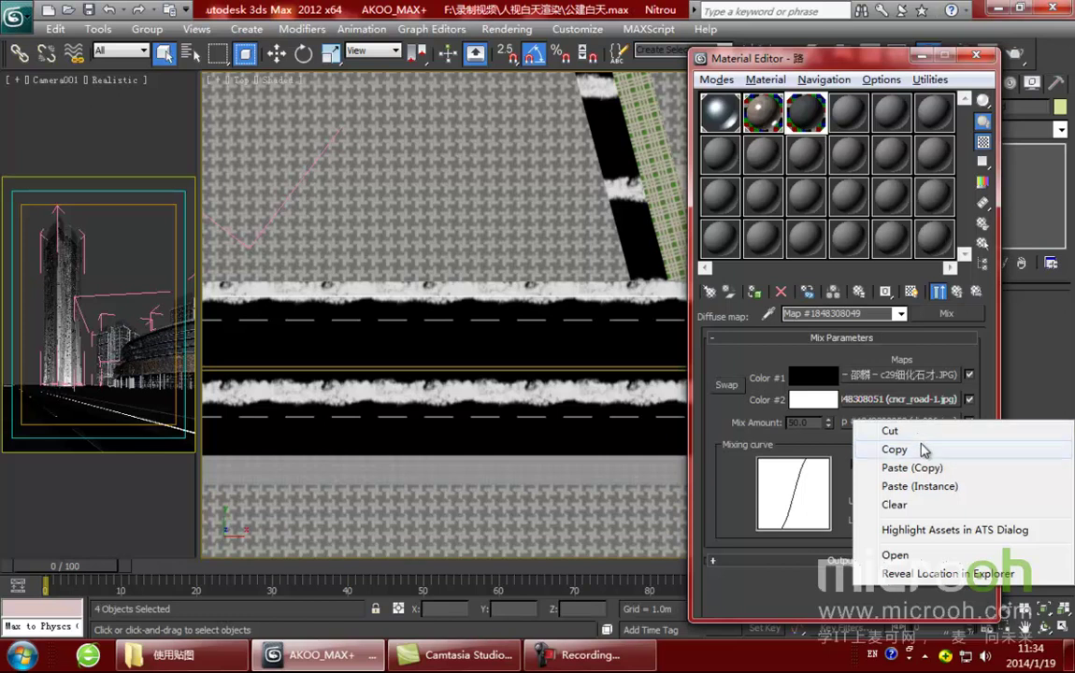
pyautogui.click(906, 486)
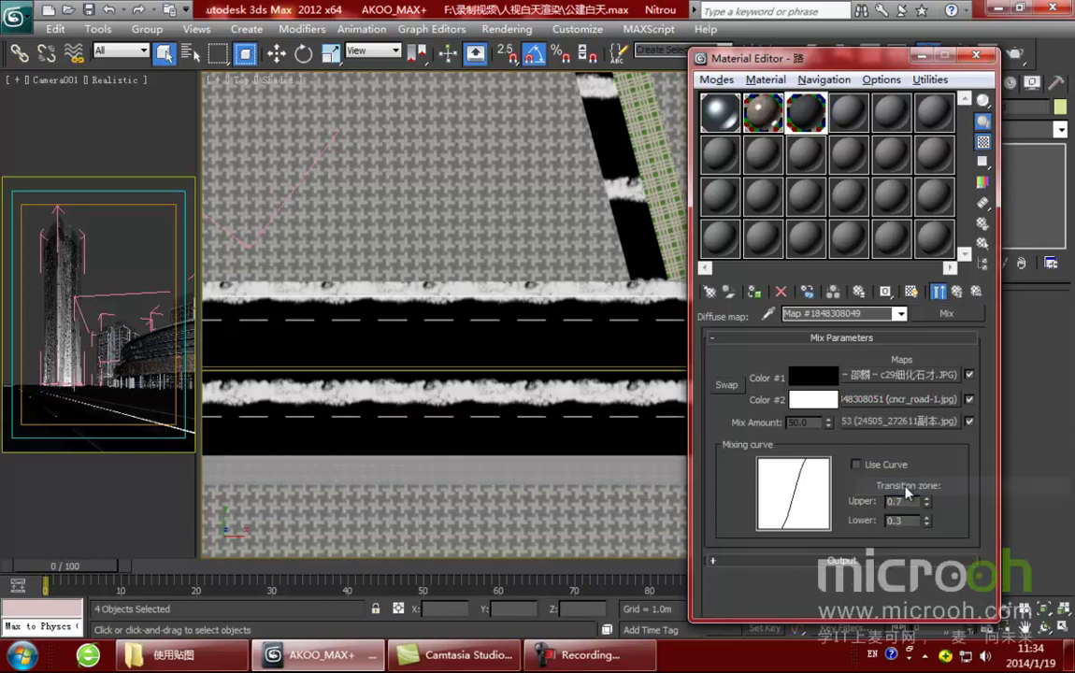
# Step: Inspect the diffuse Mix map in an enlarged sample preview, switching the sample shape to a box
pyautogui.doubleClick(816, 118)
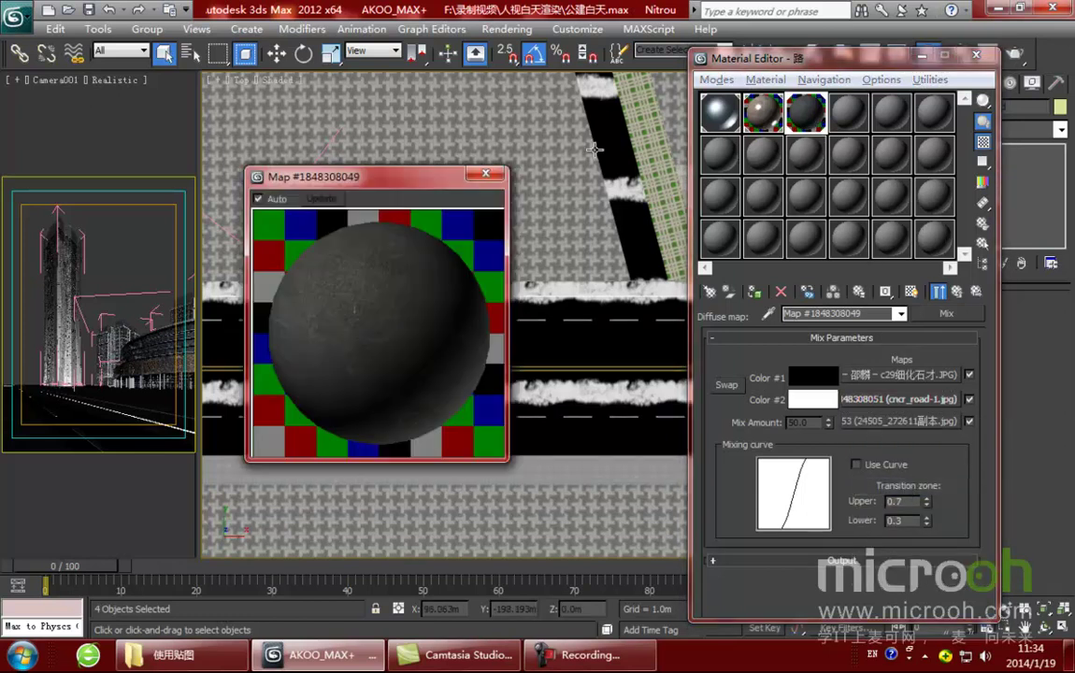
pyautogui.moveTo(451, 191); pyautogui.dragTo(544, 216)
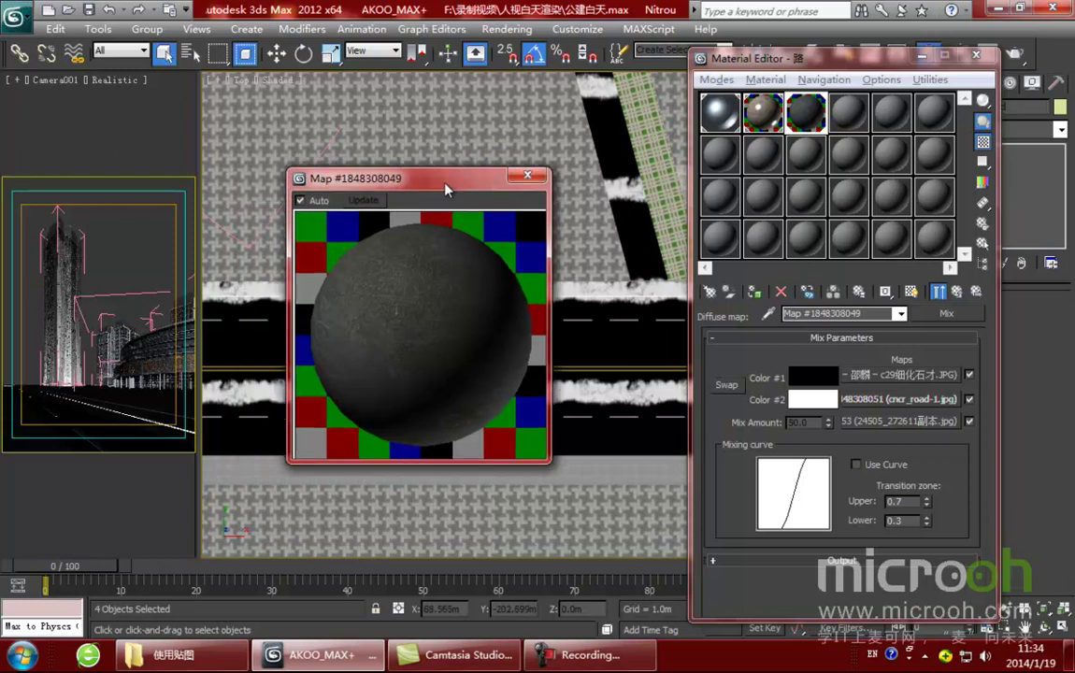
pyautogui.moveTo(445, 189); pyautogui.dragTo(468, 188)
pyautogui.click(983, 101)
pyautogui.moveTo(989, 110); pyautogui.dragTo(1047, 103)
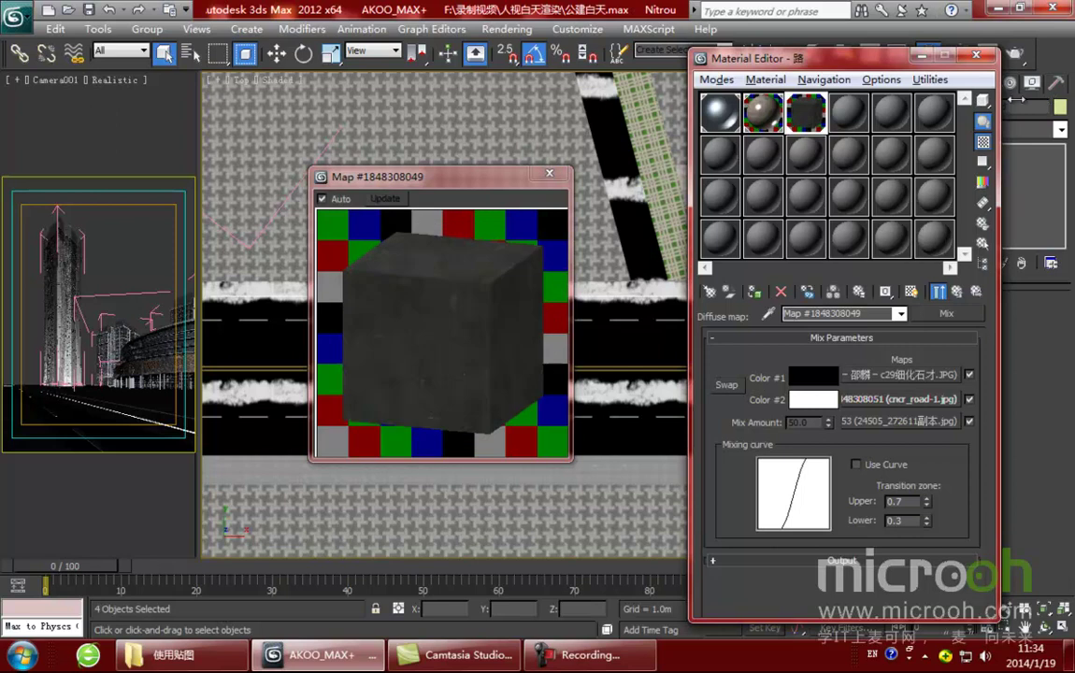
pyautogui.moveTo(550, 177); pyautogui.dragTo(511, 186)
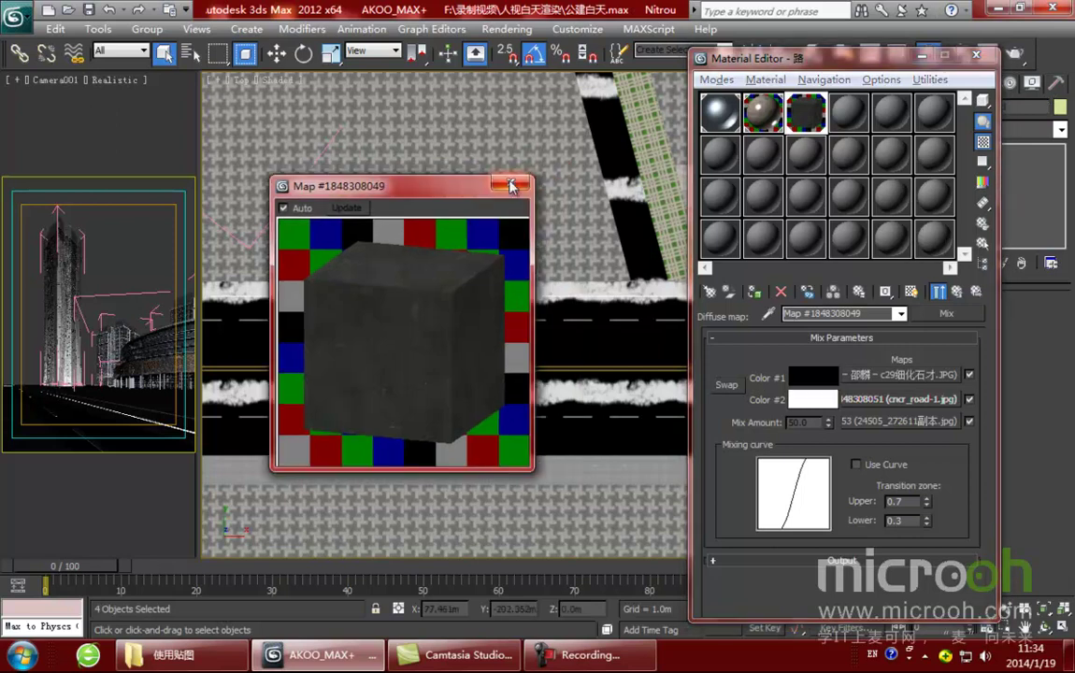
pyautogui.click(511, 186)
# Step: Render only the lower region of the Camera001 view covering the road and paving, and set the render area back to View
pyautogui.moveTo(841, 58); pyautogui.dragTo(801, 55)
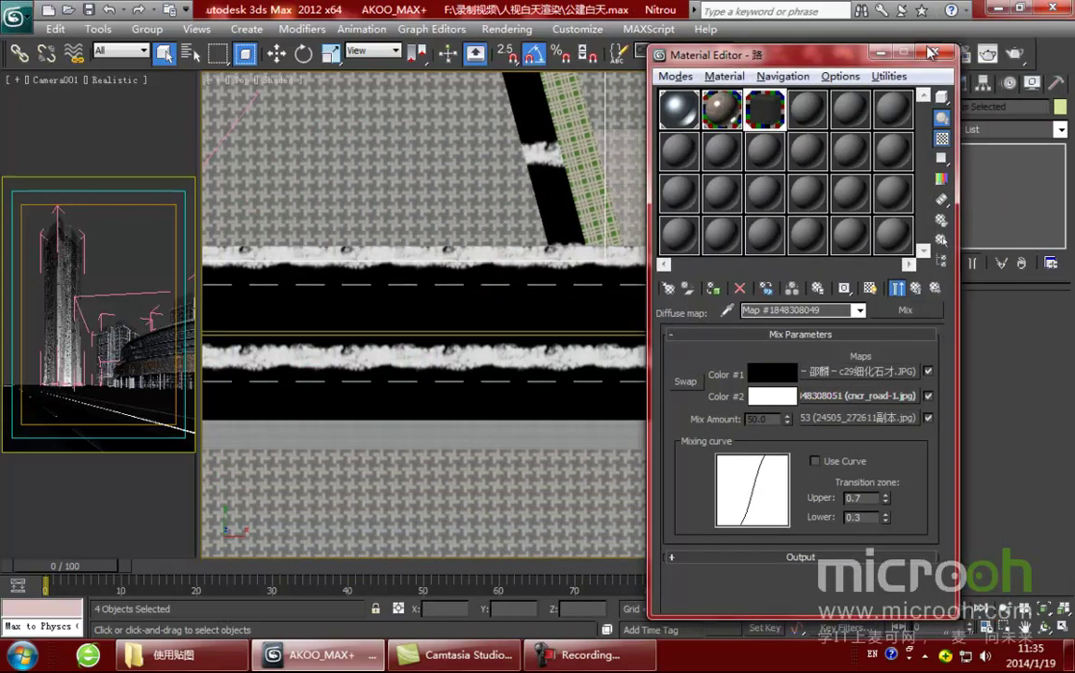
pyautogui.click(931, 53)
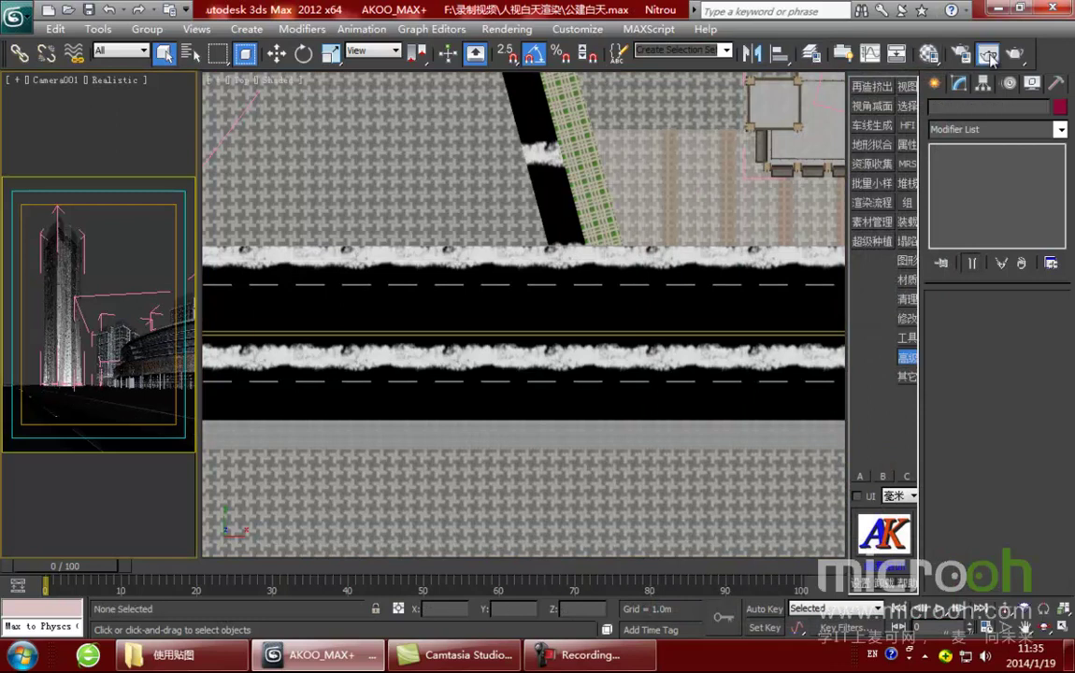
pyautogui.click(989, 55)
pyautogui.click(279, 112)
pyautogui.click(280, 152)
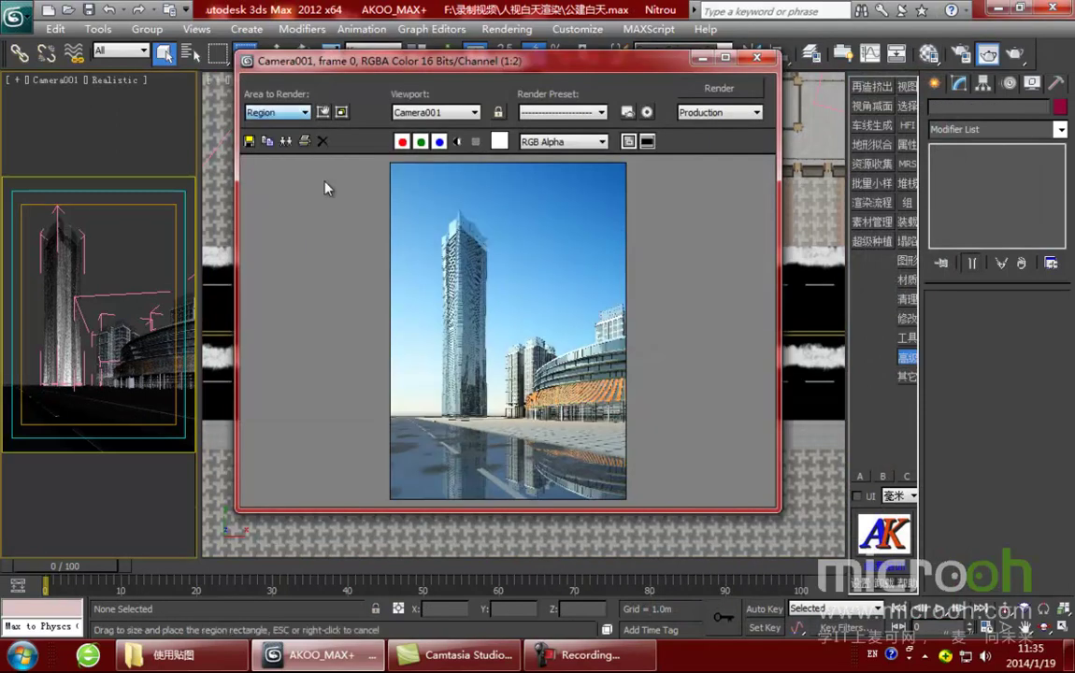
pyautogui.moveTo(468, 286); pyautogui.dragTo(635, 446)
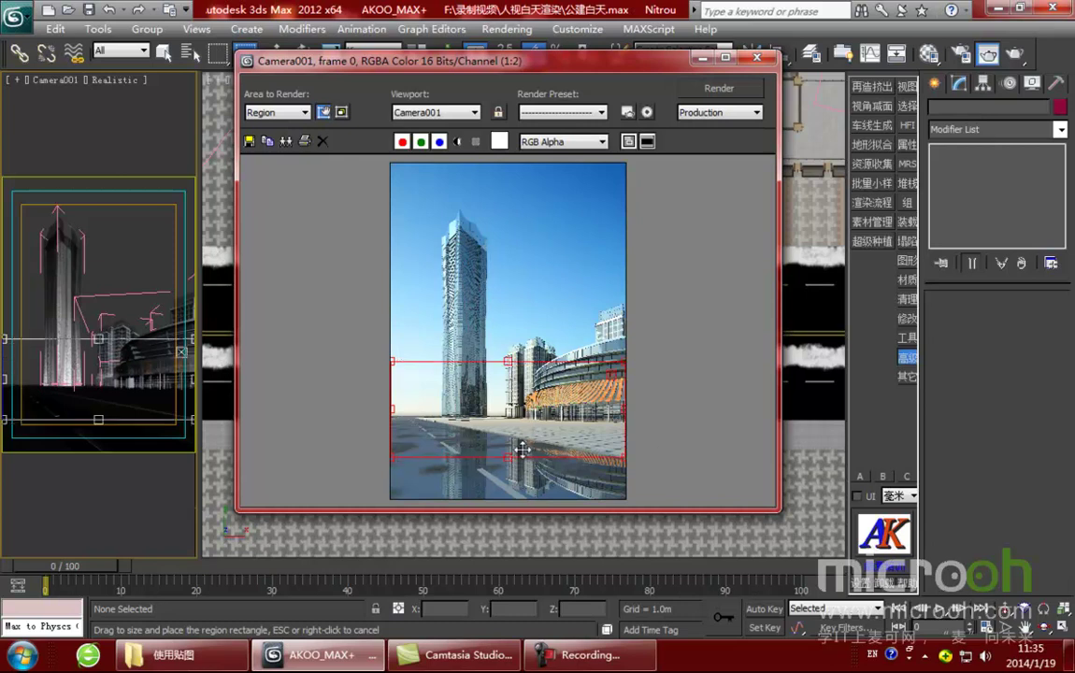
pyautogui.moveTo(504, 458); pyautogui.dragTo(504, 499)
pyautogui.moveTo(506, 361); pyautogui.dragTo(506, 408)
pyautogui.click(719, 88)
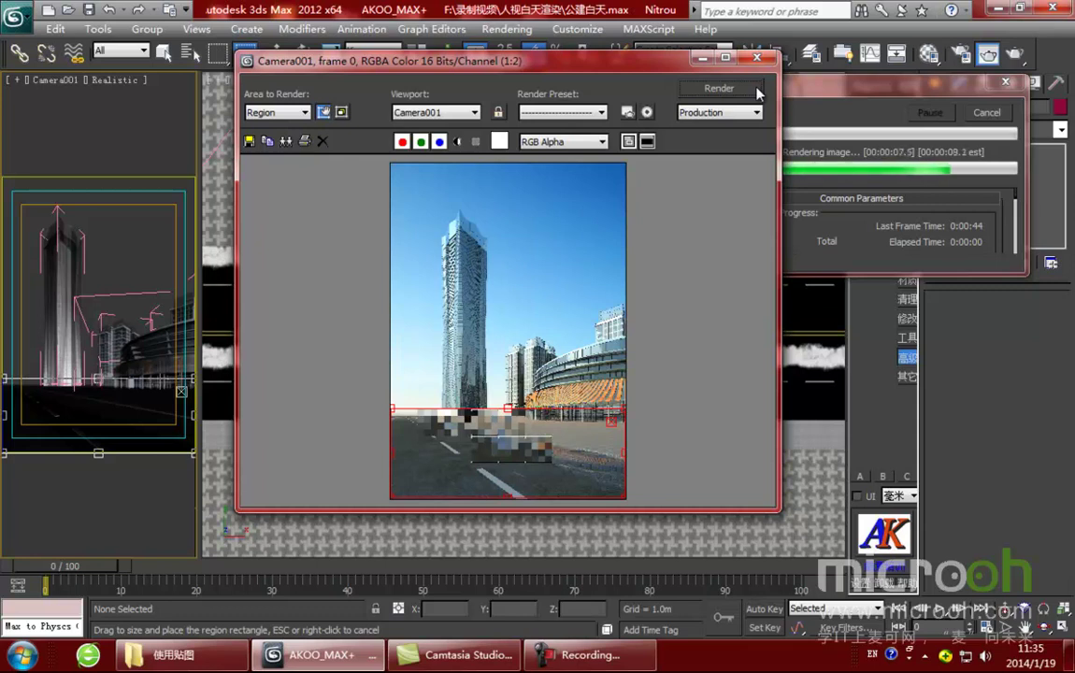
pyautogui.click(277, 112)
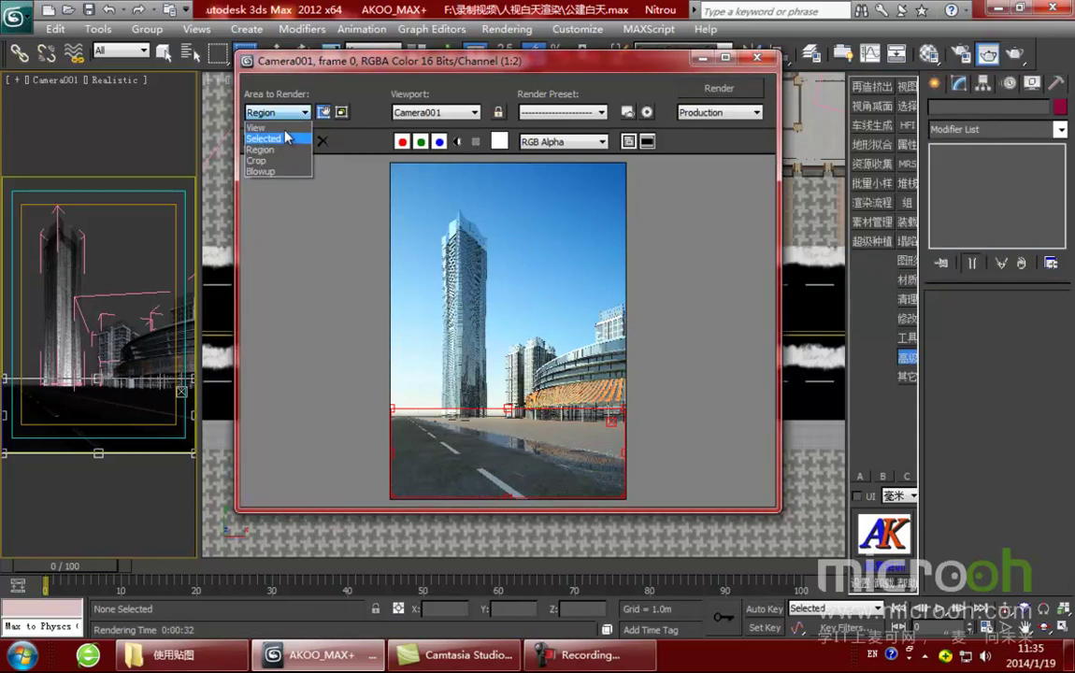
pyautogui.click(267, 125)
# Step: Examine the road's wet reflections, asphalt texture and paving edge in the rendered image at different magnifications, and close the frame window
pyautogui.scroll(2, 513, 449)
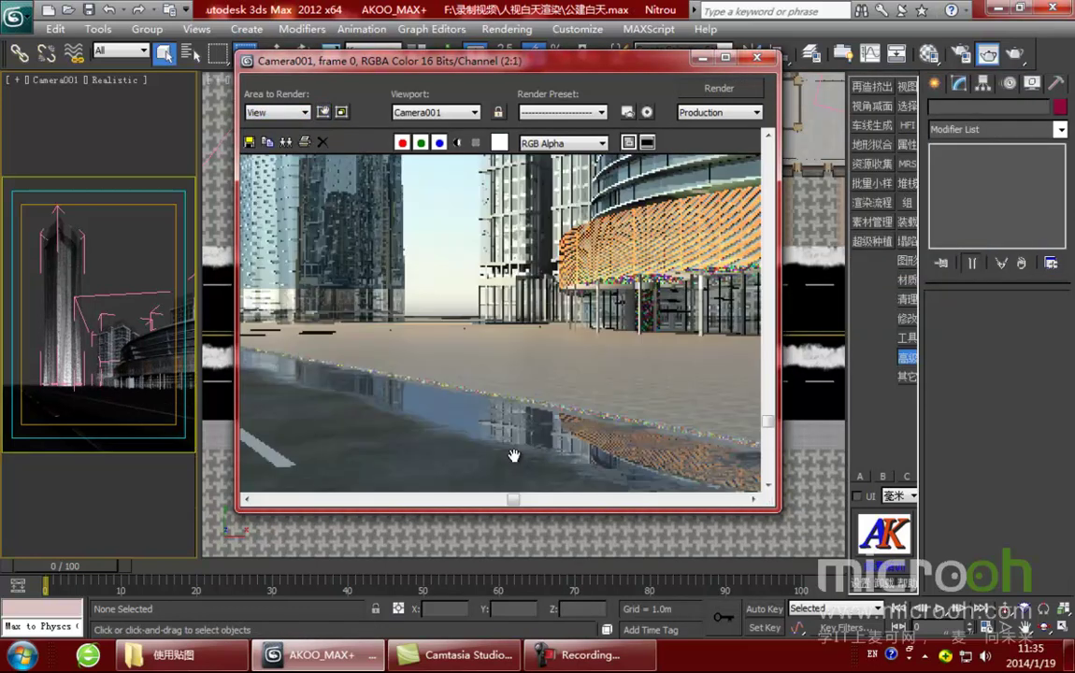
pyautogui.moveTo(513, 450); pyautogui.dragTo(494, 389, button='middle')
pyautogui.scroll(-1, 518, 403)
pyautogui.scroll(-2, 519, 408)
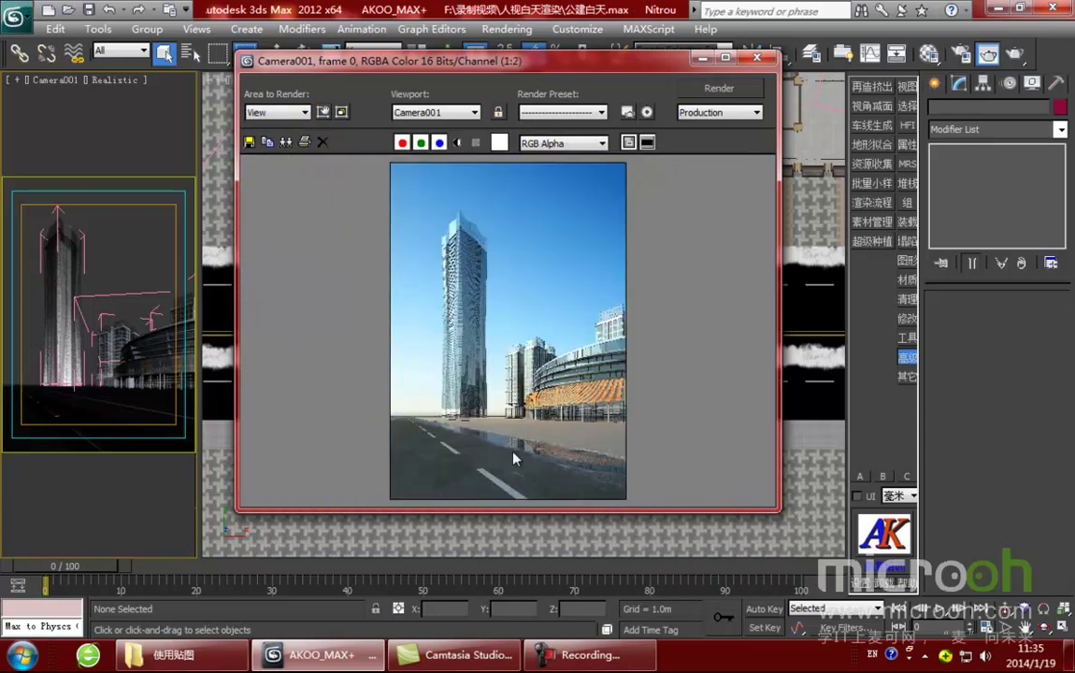
pyautogui.scroll(2, 514, 439)
pyautogui.scroll(1, 490, 444)
pyautogui.moveTo(490, 444); pyautogui.dragTo(550, 360, button='middle')
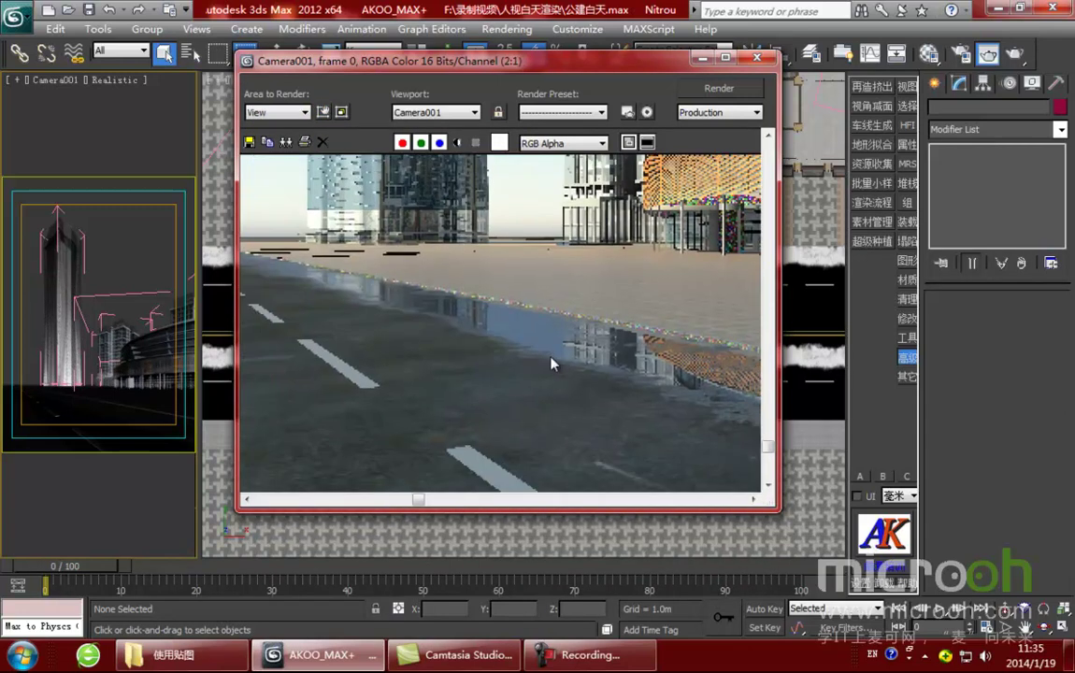
pyautogui.scroll(-1, 553, 366)
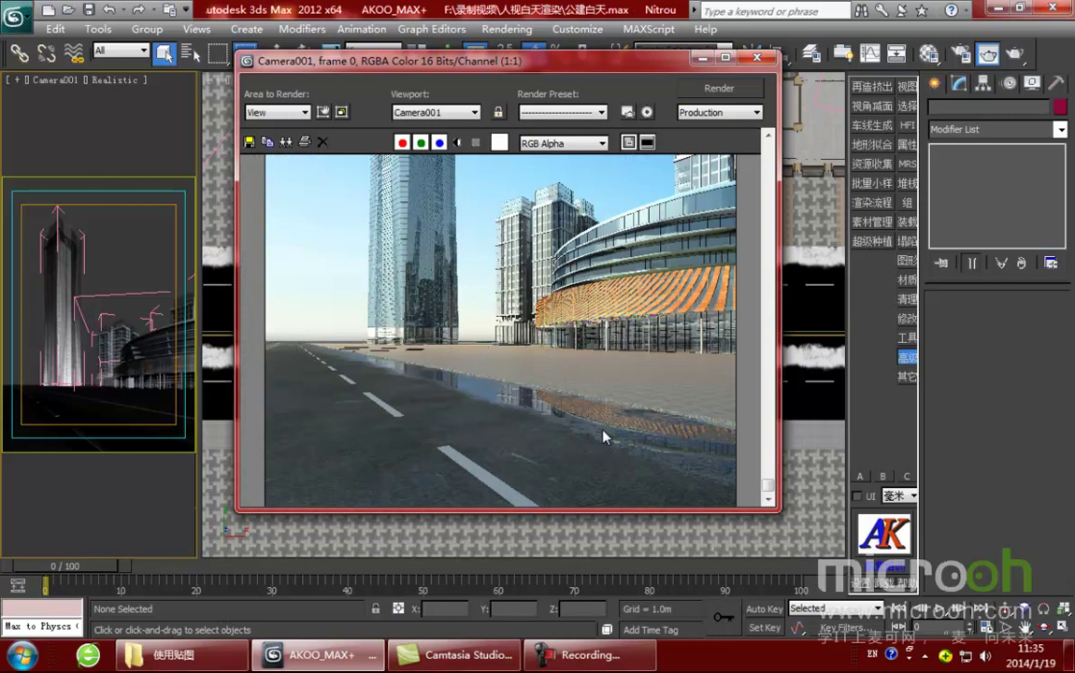
pyautogui.scroll(-2, 581, 436)
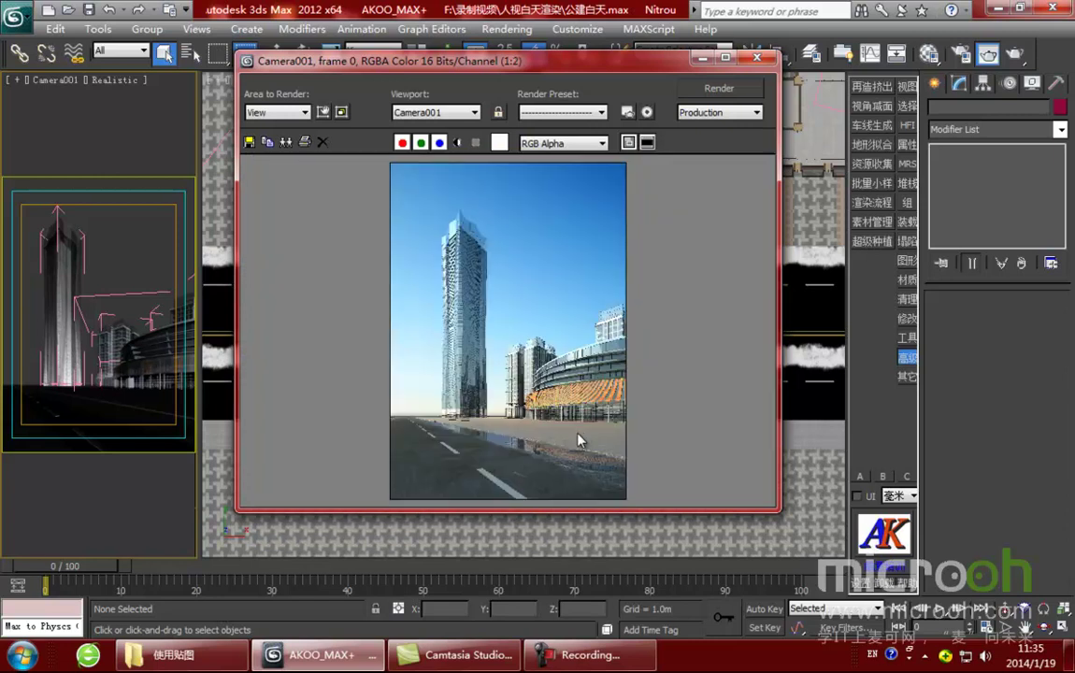
pyautogui.scroll(2, 503, 455)
pyautogui.scroll(-2, 502, 455)
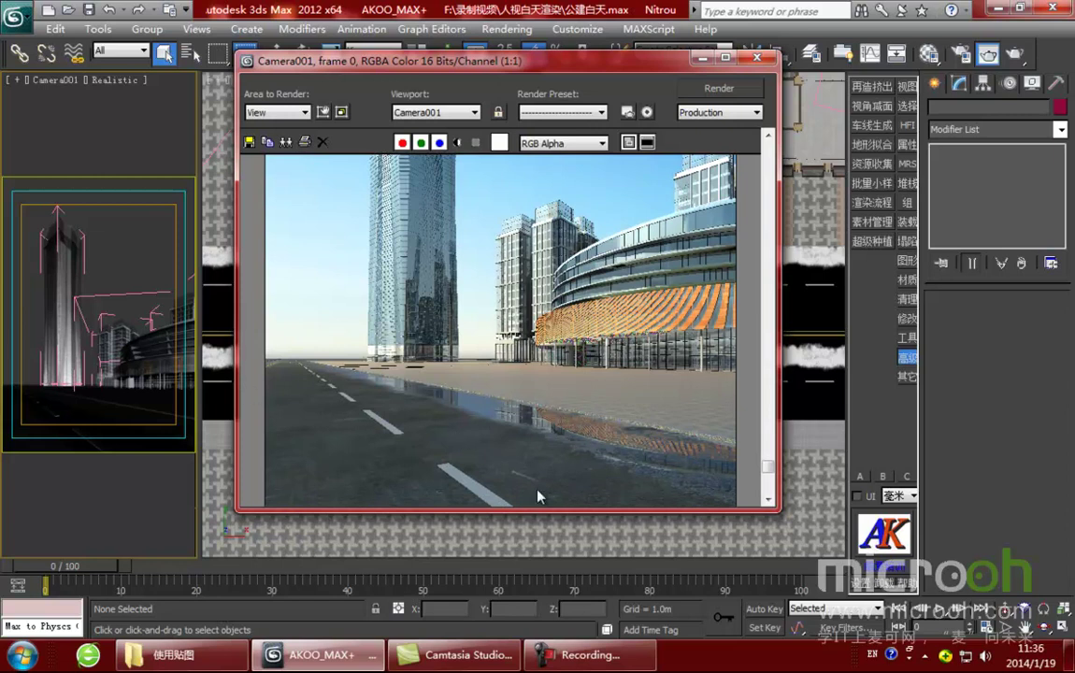
pyautogui.scroll(-2, 641, 465)
pyautogui.scroll(2, 571, 472)
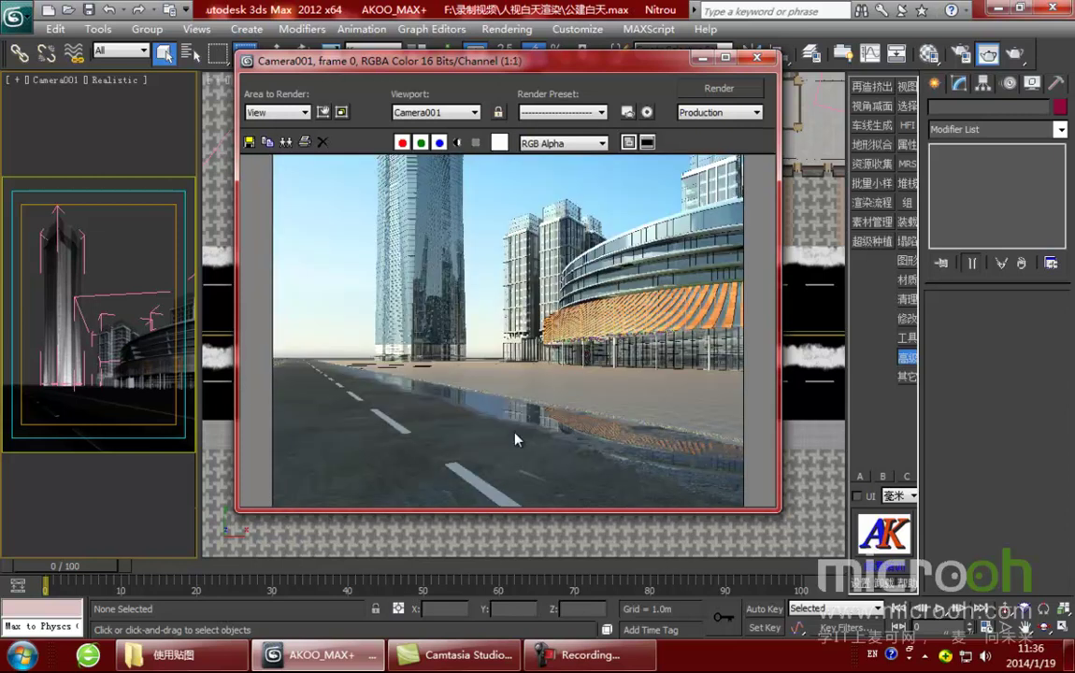
pyautogui.scroll(-1, 516, 436)
pyautogui.scroll(-2, 555, 449)
pyautogui.scroll(2, 553, 452)
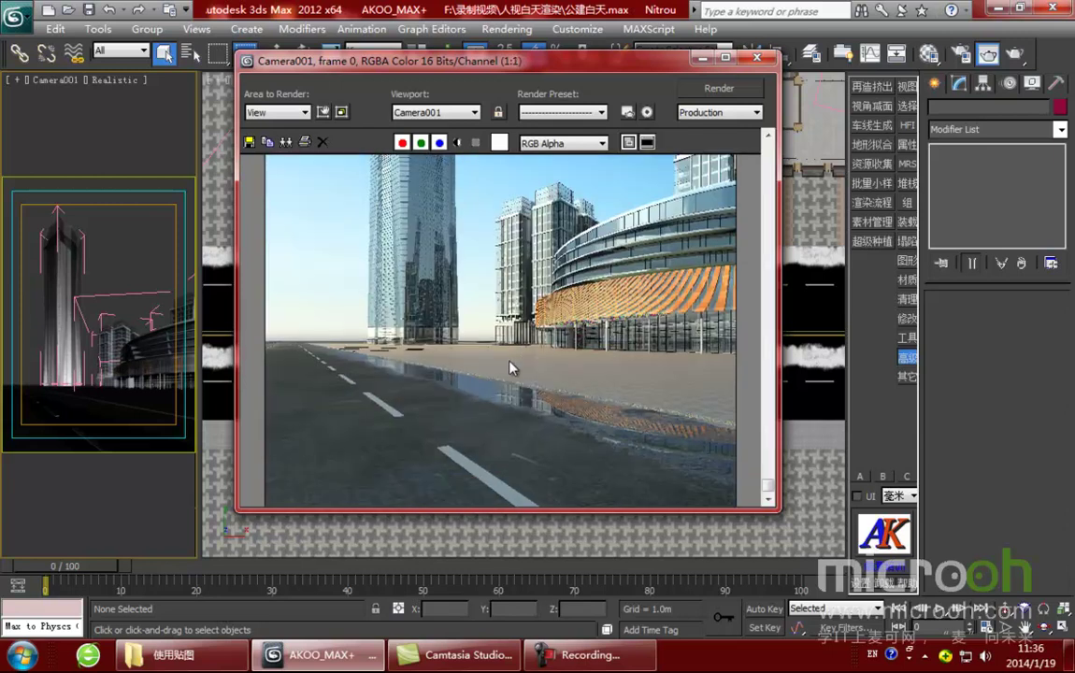
pyautogui.scroll(-2, 577, 427)
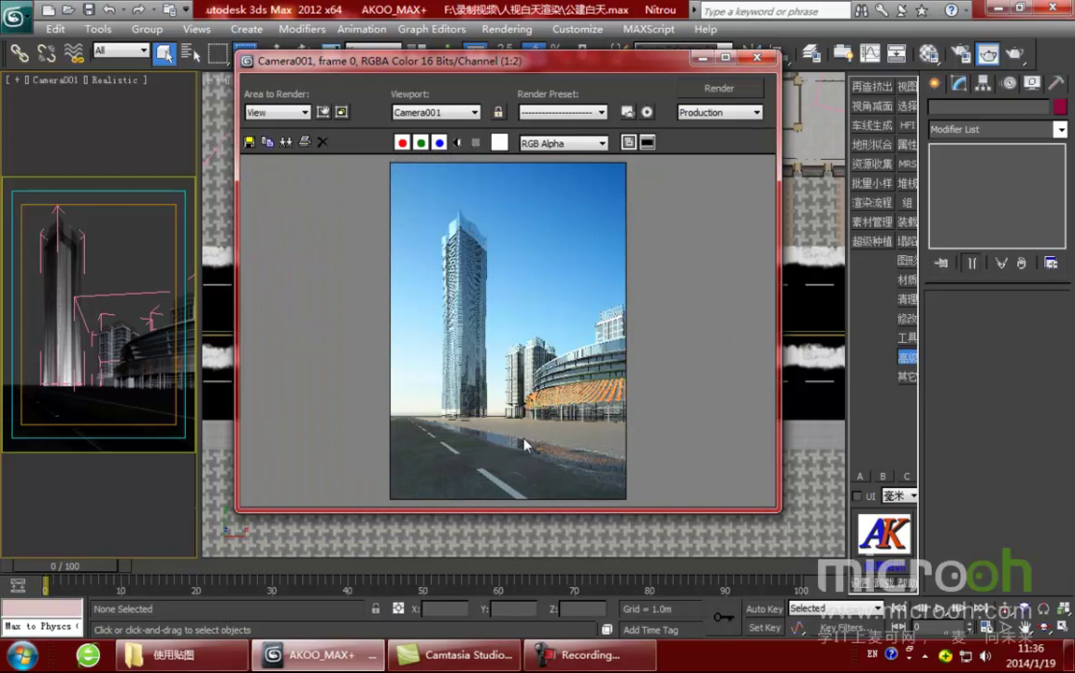
pyautogui.scroll(2, 540, 438)
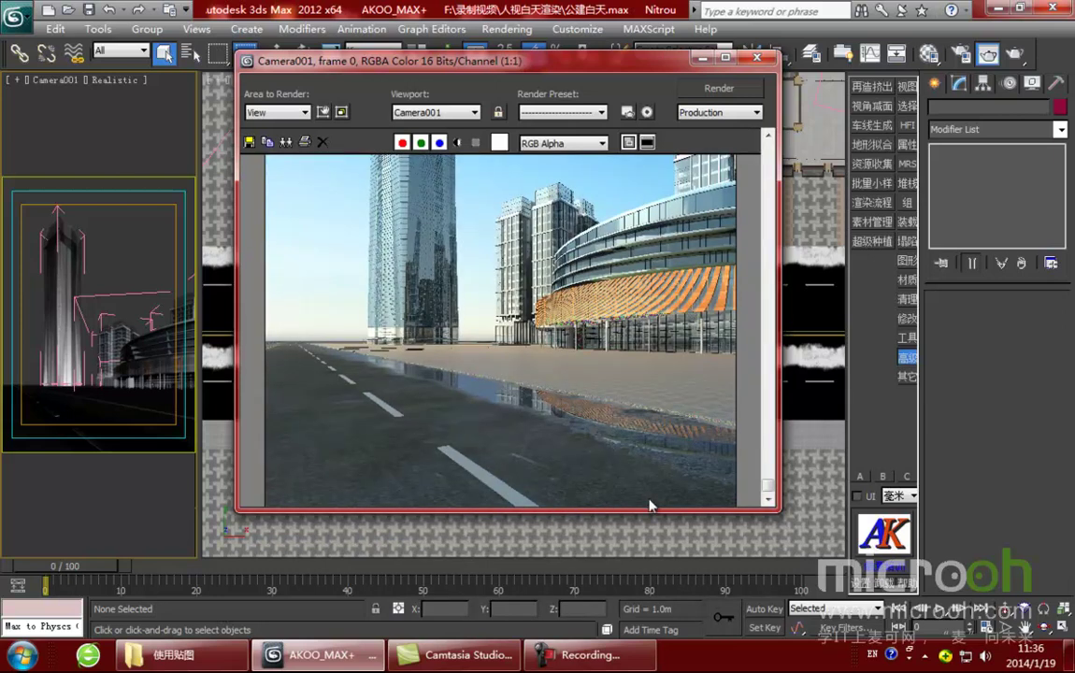
pyautogui.scroll(-1, 504, 480)
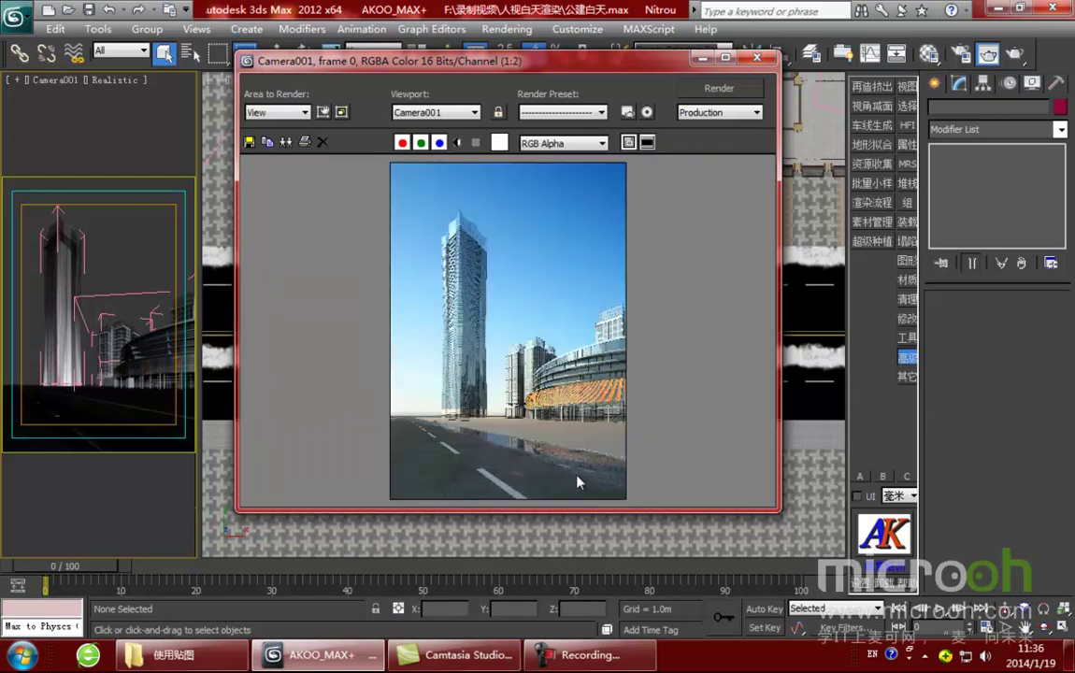
pyautogui.scroll(1, 524, 485)
pyautogui.scroll(-1, 538, 473)
pyautogui.scroll(2, 416, 427)
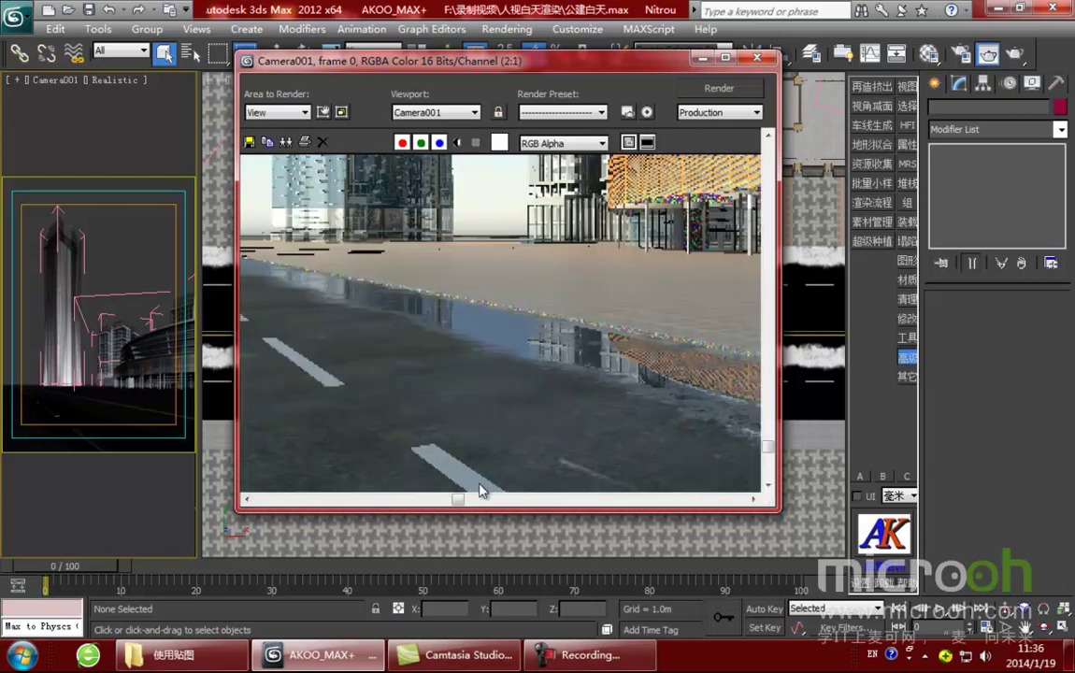
pyautogui.scroll(-1, 472, 484)
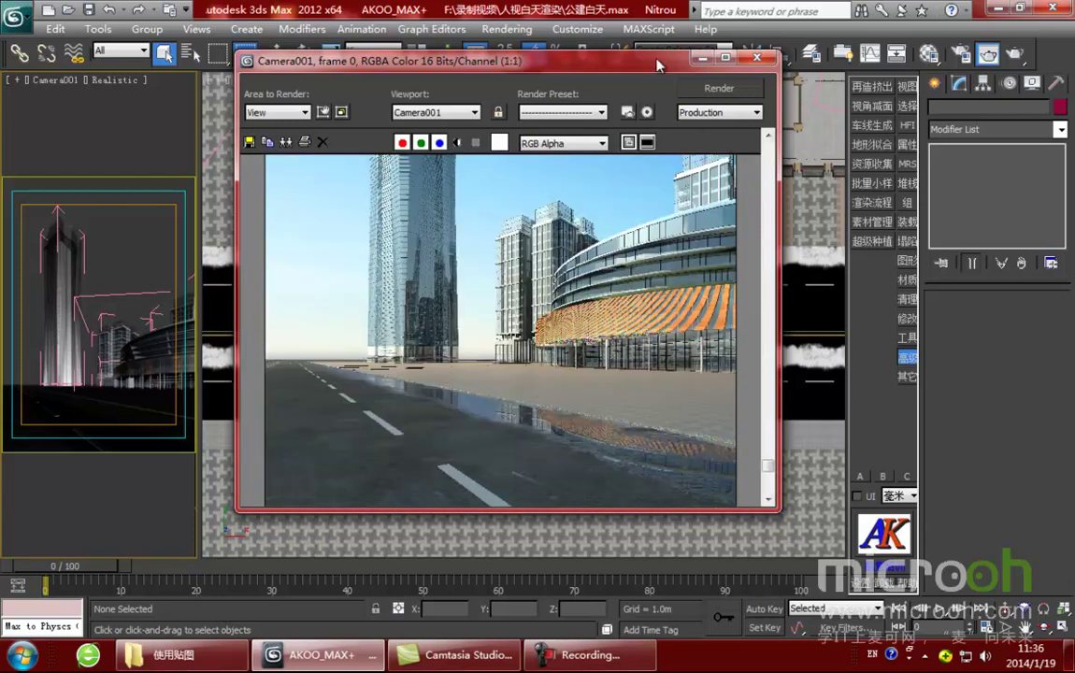
pyautogui.moveTo(658, 66); pyautogui.dragTo(589, 72)
pyautogui.click(686, 63)
# Step: Set the U and V tiling of the diffuse Mix map's Color #1 bitmap to 1.5 and check it in an enlarged sample preview
pyautogui.moveTo(647, 305); pyautogui.dragTo(551, 305, button='middle')
pyautogui.scroll(2, 611, 320)
pyautogui.press('m')
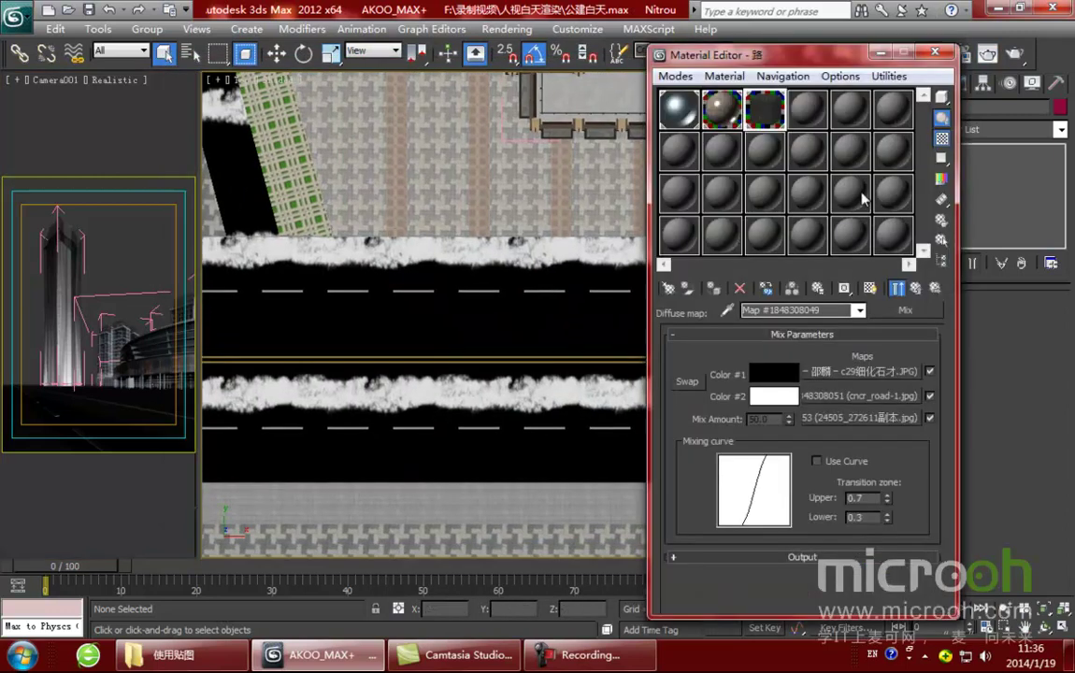
pyautogui.click(782, 334)
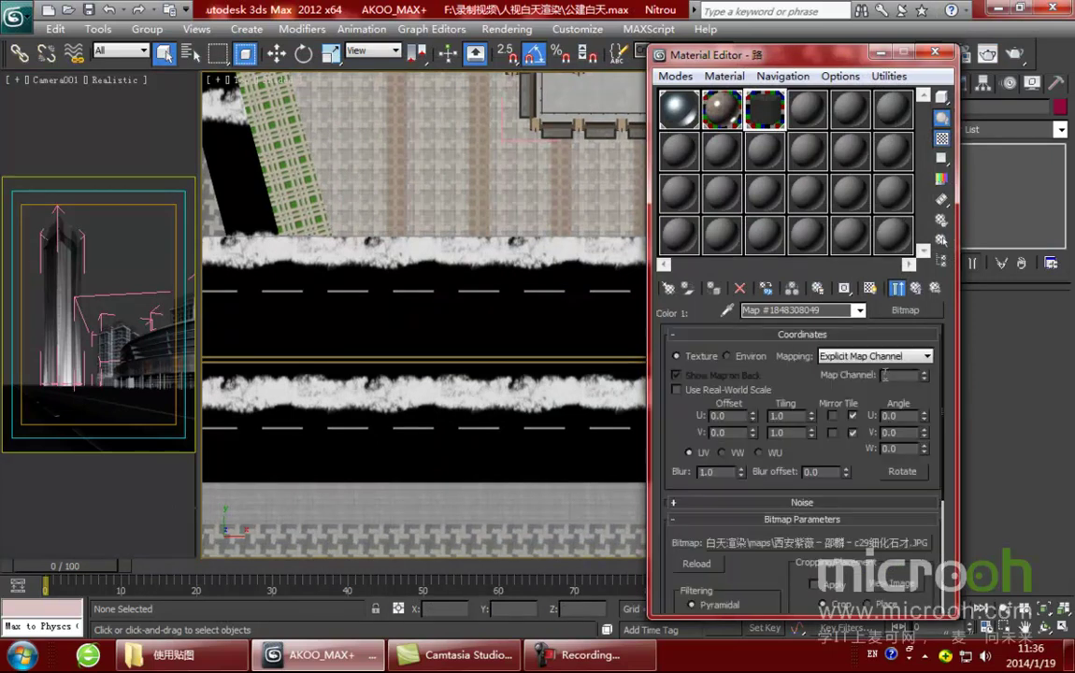
pyautogui.moveTo(811, 388); pyautogui.dragTo(812, 326)
pyautogui.scroll(1, 807, 386)
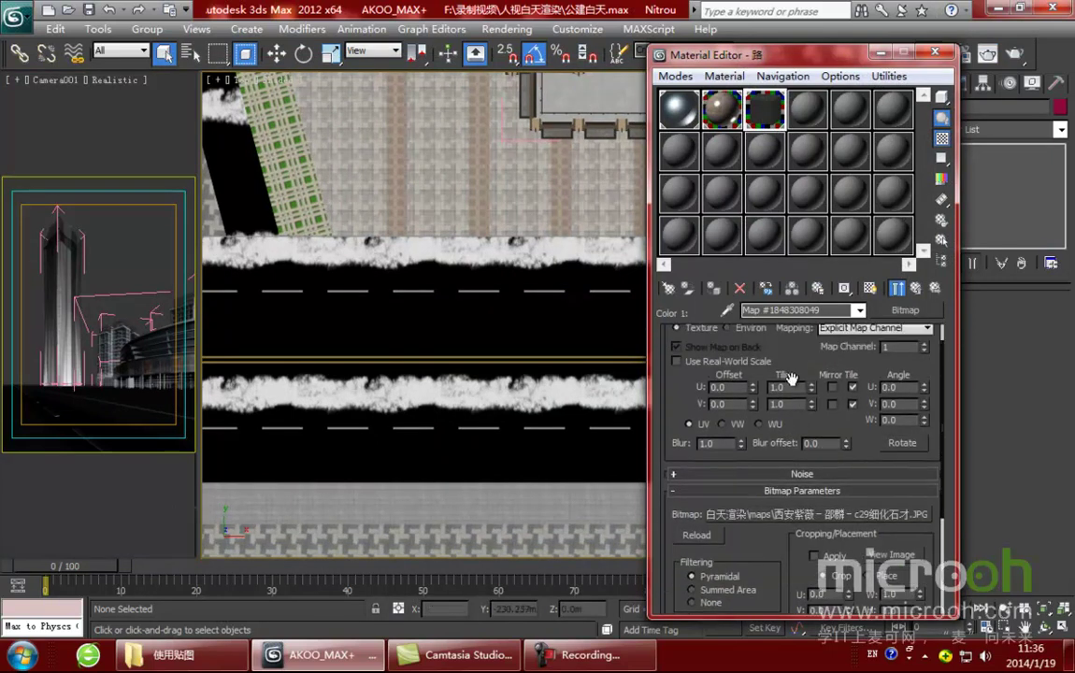
pyautogui.doubleClick(793, 386)
pyautogui.write('1.5')
pyautogui.doubleClick(771, 110)
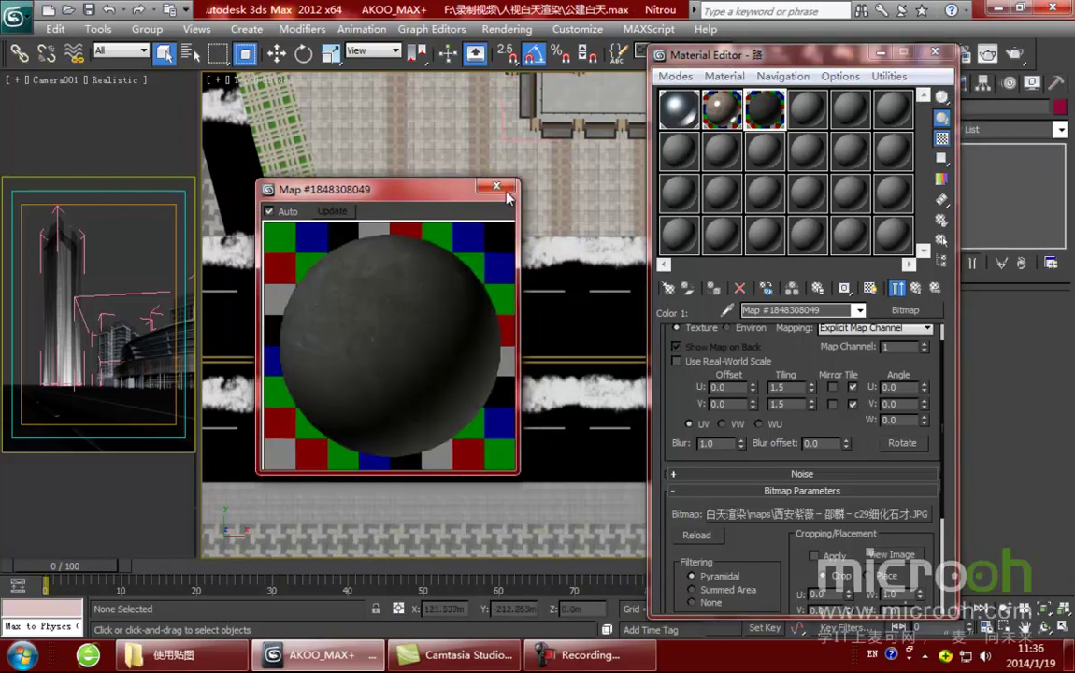
pyautogui.click(510, 182)
# Step: Raise the RGB Level in the Color #1 bitmap's output settings to 1.2 and return to the parent Mix map
pyautogui.moveTo(529, 343); pyautogui.dragTo(405, 271, button='middle')
pyautogui.scroll(2, 556, 280)
pyautogui.moveTo(556, 281); pyautogui.dragTo(605, 327, button='middle')
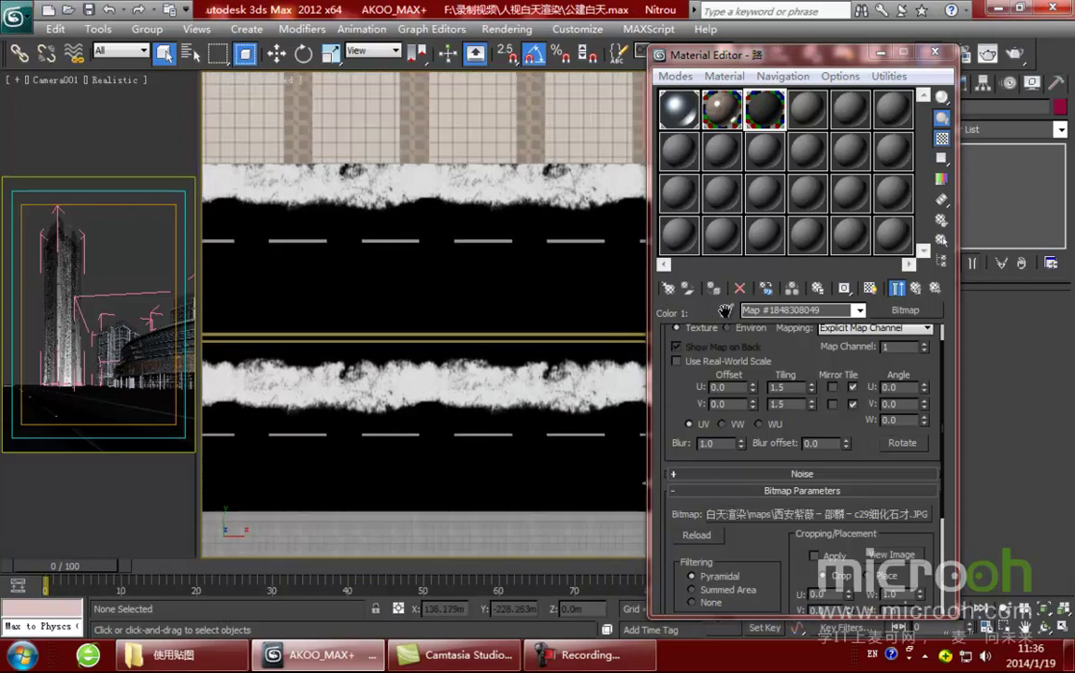
pyautogui.scroll(-5, 844, 429)
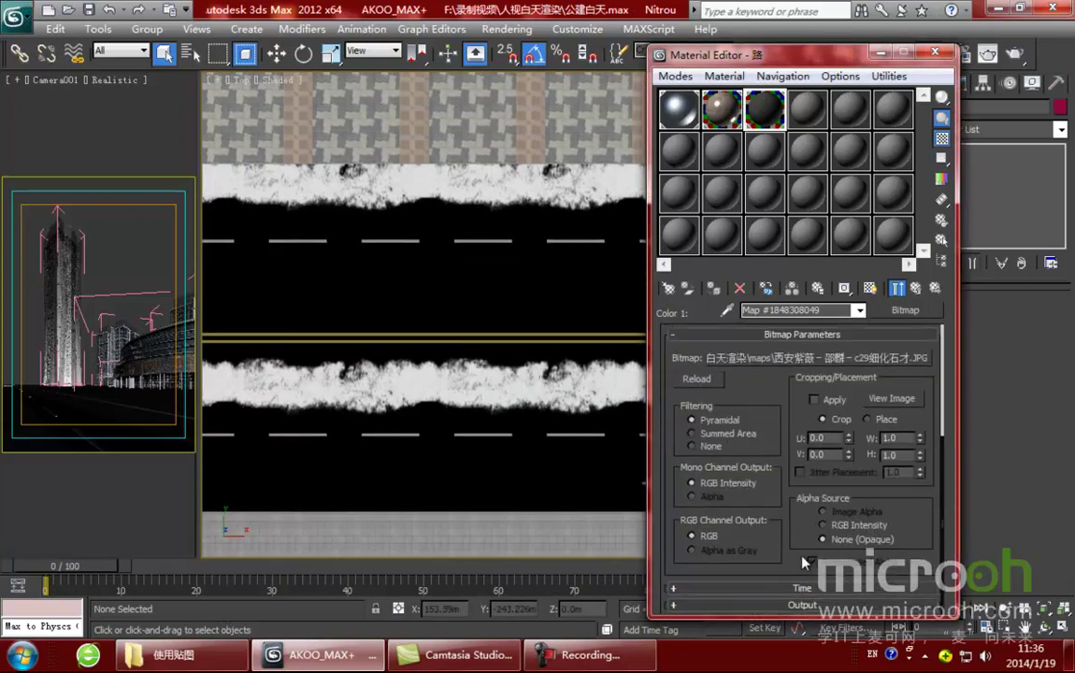
pyautogui.click(802, 606)
pyautogui.doubleClick(894, 393)
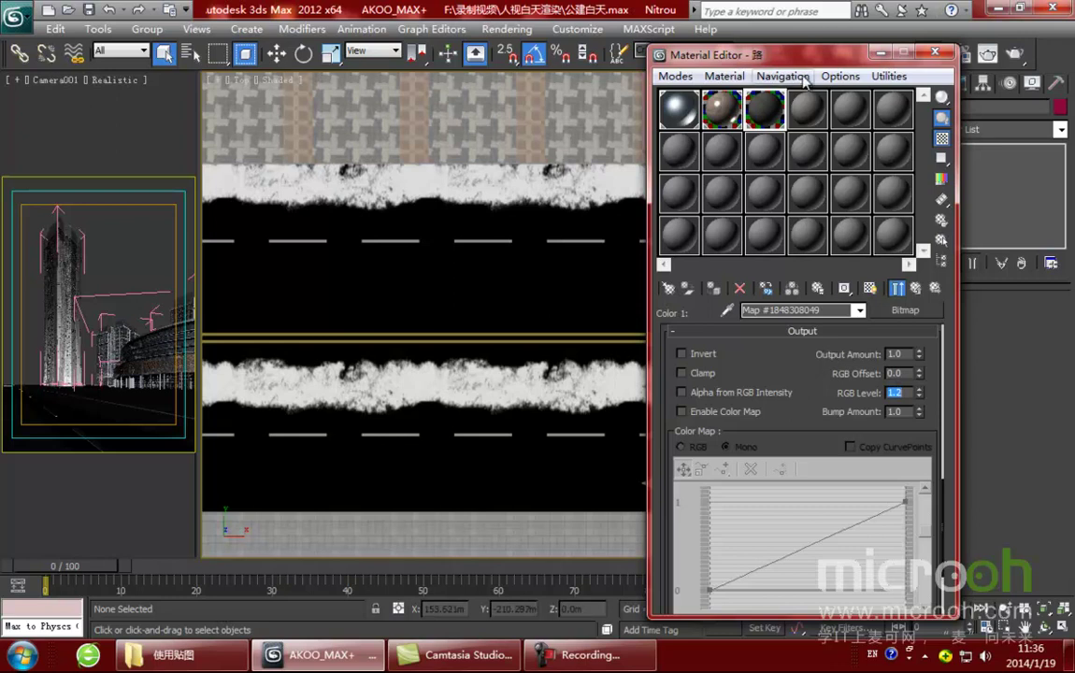
pyautogui.moveTo(812, 54); pyautogui.dragTo(828, 61)
pyautogui.click(932, 295)
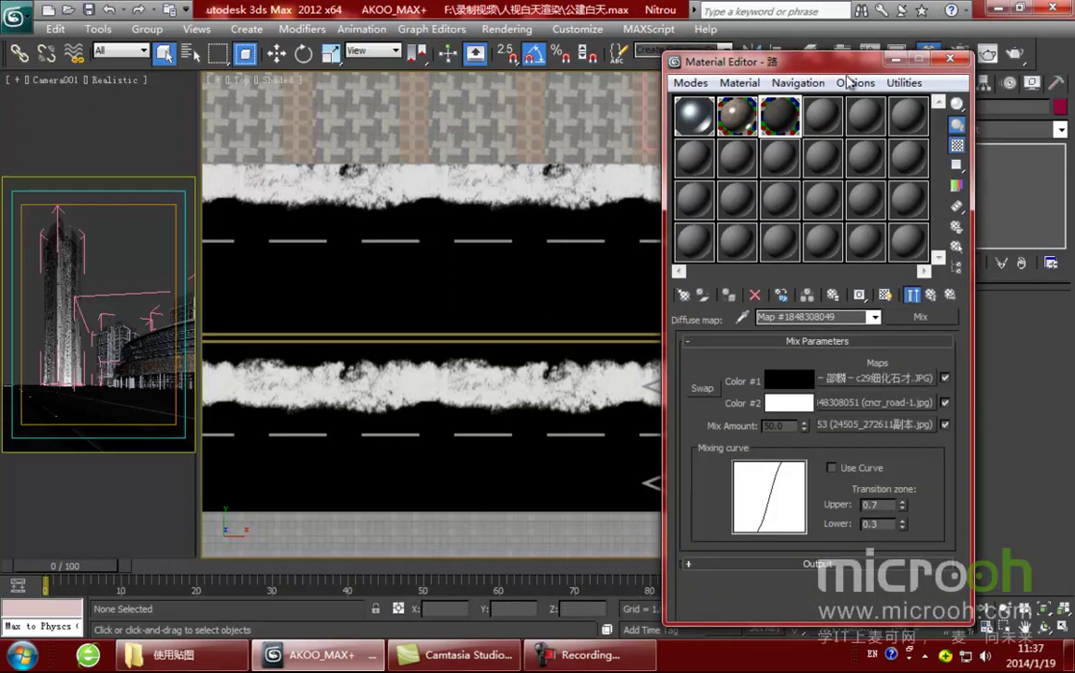
# Step: Review the road and its reflections in the last rendered frame at different magnifications, and close the frame window
pyautogui.click(987, 56)
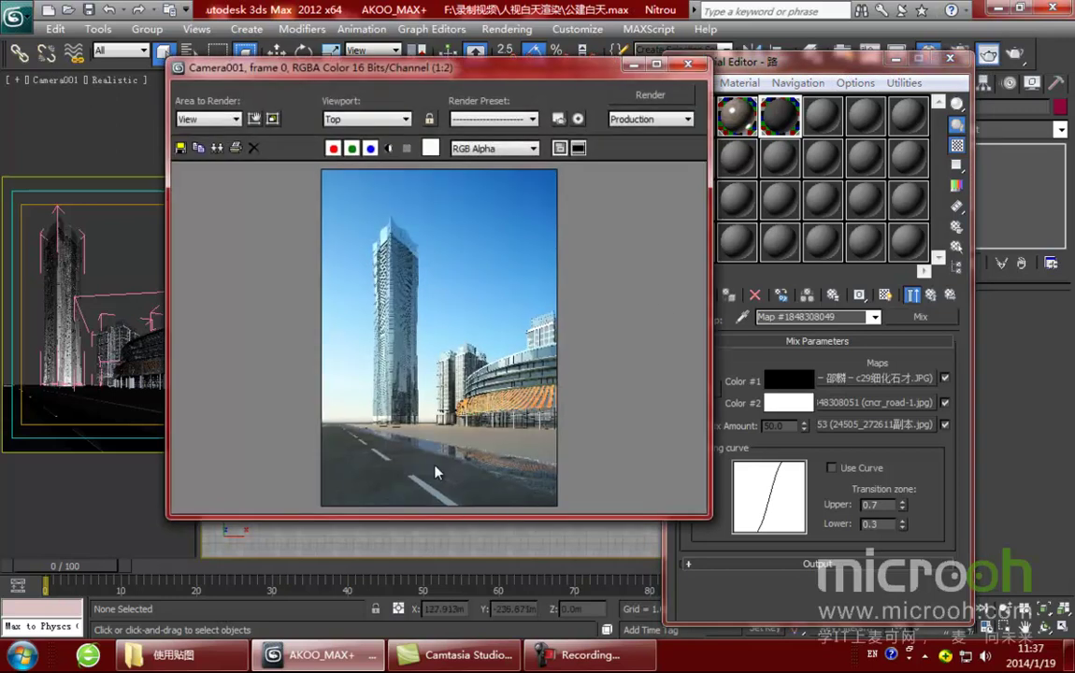
pyautogui.scroll(-3, 439, 416)
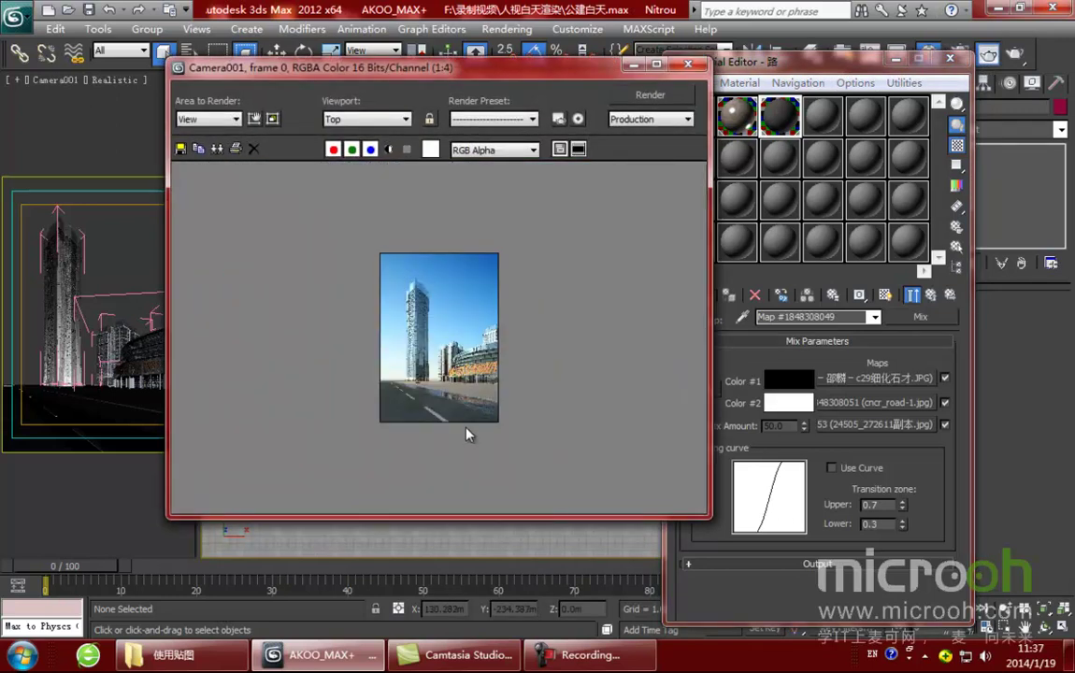
pyautogui.scroll(2, 465, 430)
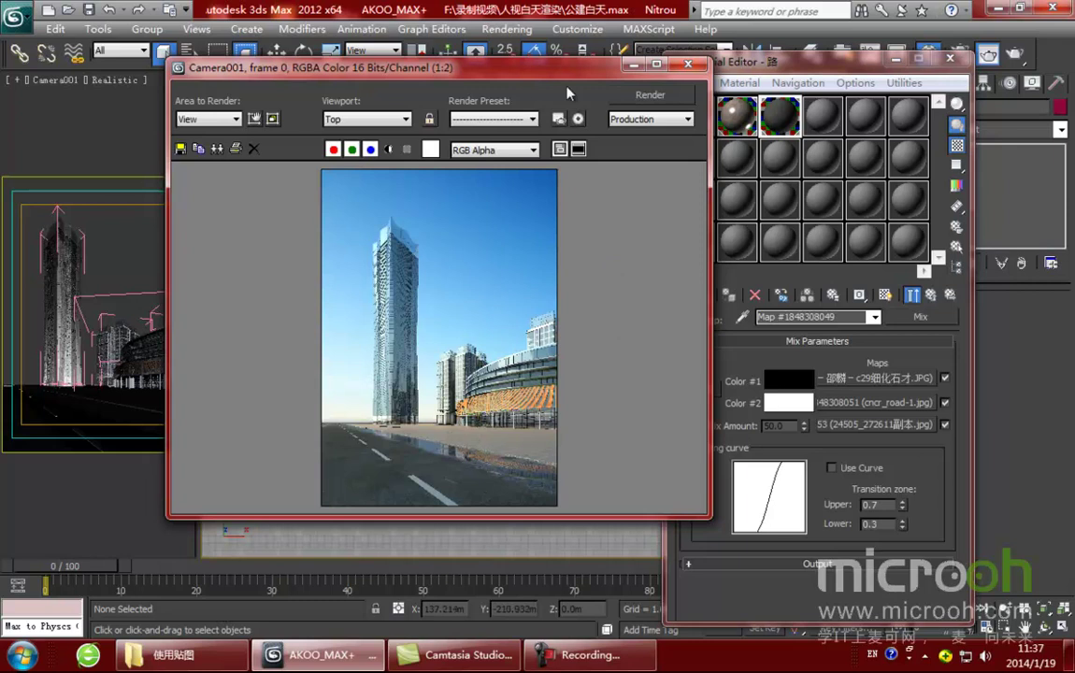
pyautogui.moveTo(512, 64); pyautogui.dragTo(528, 61)
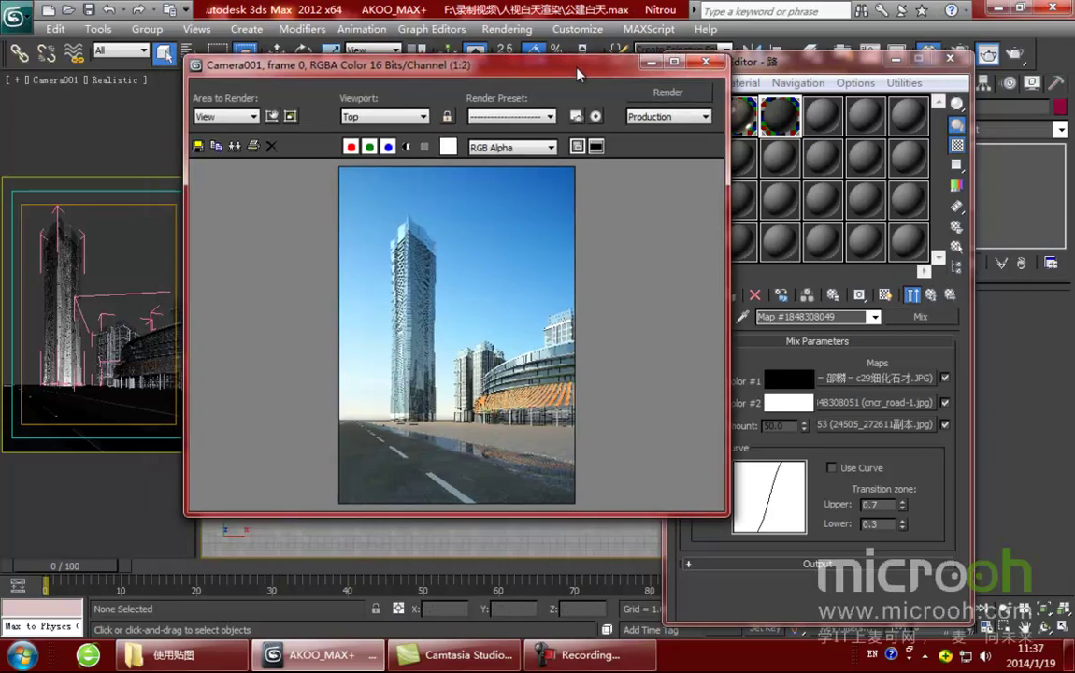
pyautogui.click(707, 63)
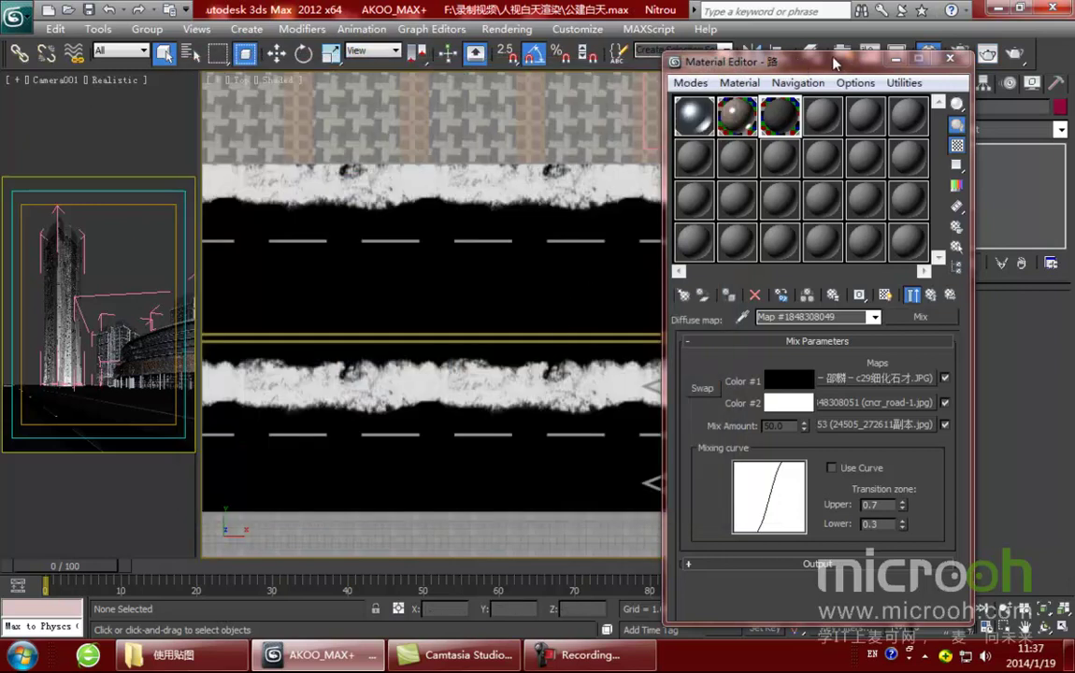
# Step: Pick the white road-marking material from the scene into the fourth sample slot, select all objects using it, and isolate them
pyautogui.moveTo(814, 63); pyautogui.dragTo(848, 62)
pyautogui.click(858, 116)
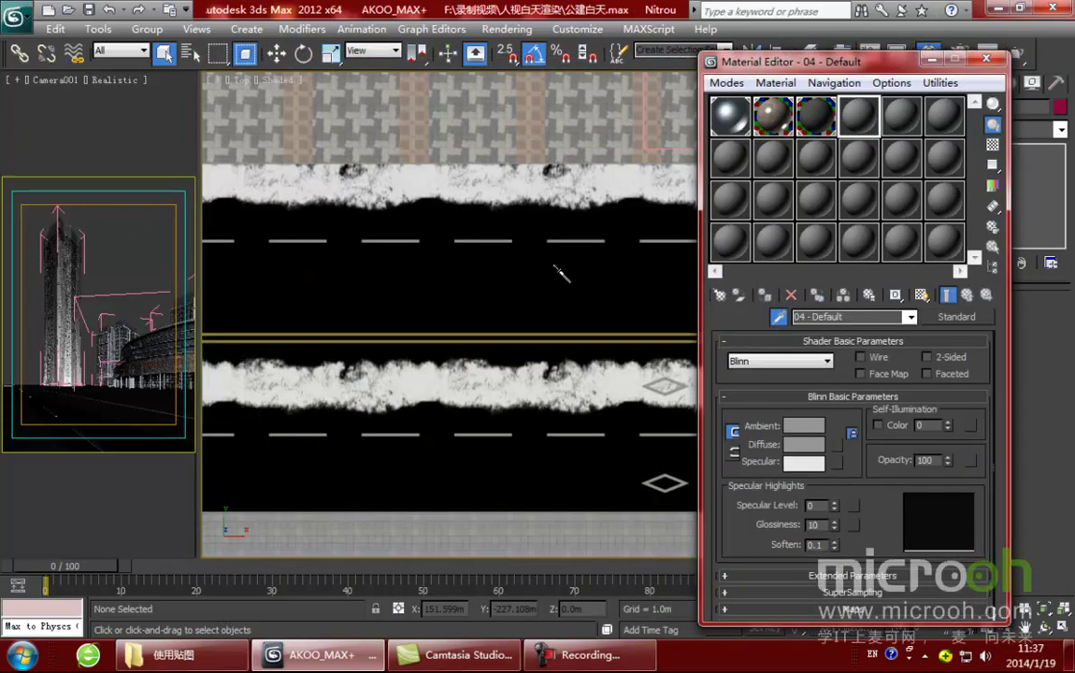
pyautogui.scroll(8, 537, 318)
pyautogui.scroll(-8, 536, 318)
pyautogui.click(506, 318)
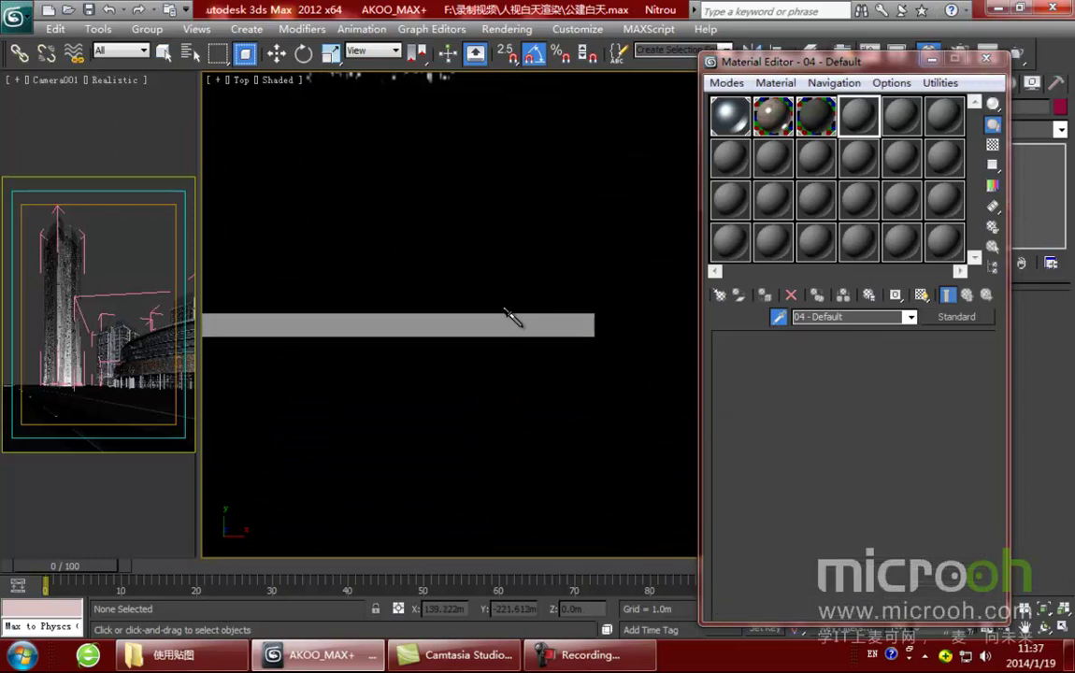
pyautogui.click(994, 248)
pyautogui.click(686, 577)
pyautogui.hotkey('alt', 'q')
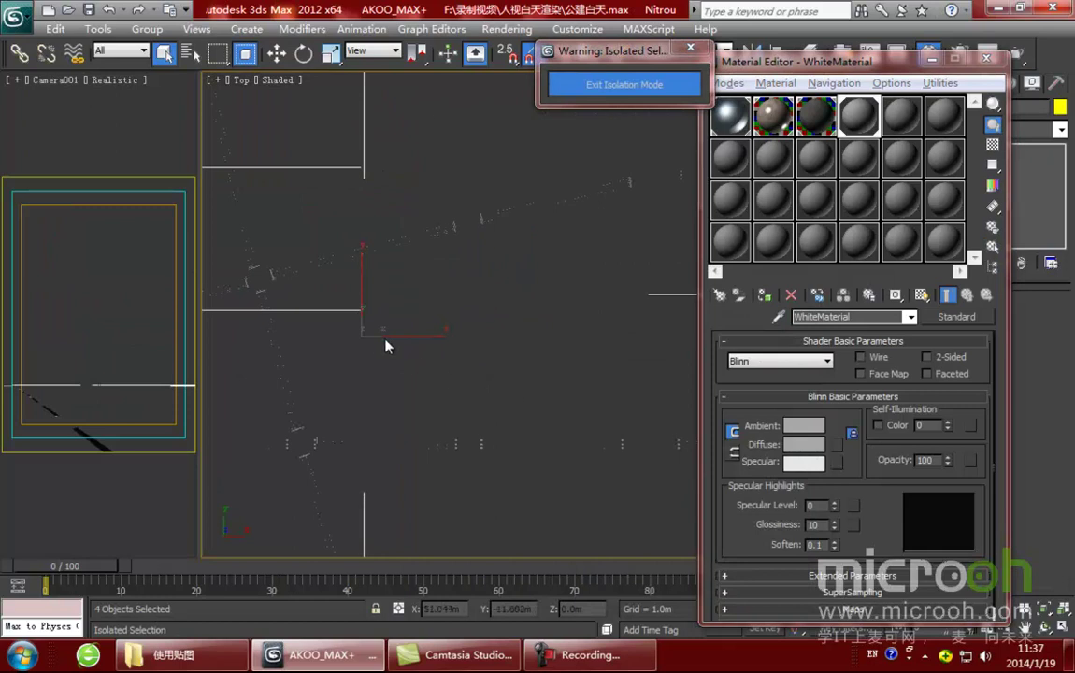
# Step: Load the crack texture dir005.jpg from the d-道路 folder on drive D as the WhiteMaterial's diffuse bitmap
pyautogui.scroll(5, 486, 281)
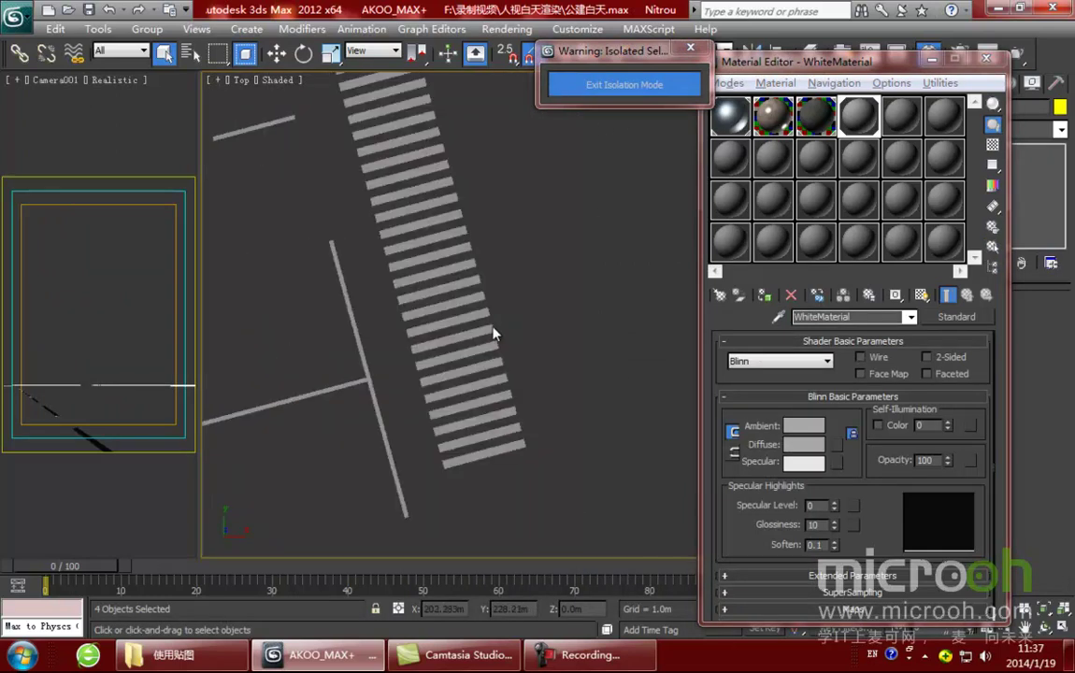
pyautogui.moveTo(513, 332); pyautogui.dragTo(621, 411, button='middle')
pyautogui.click(835, 446)
pyautogui.doubleClick(398, 140)
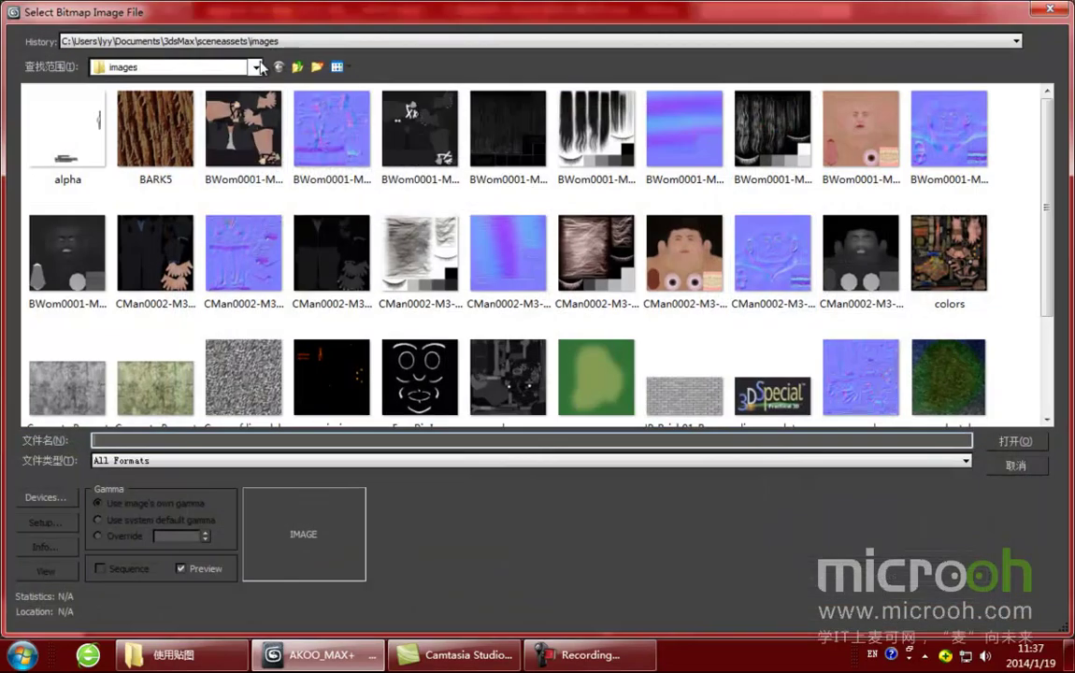
pyautogui.click(255, 68)
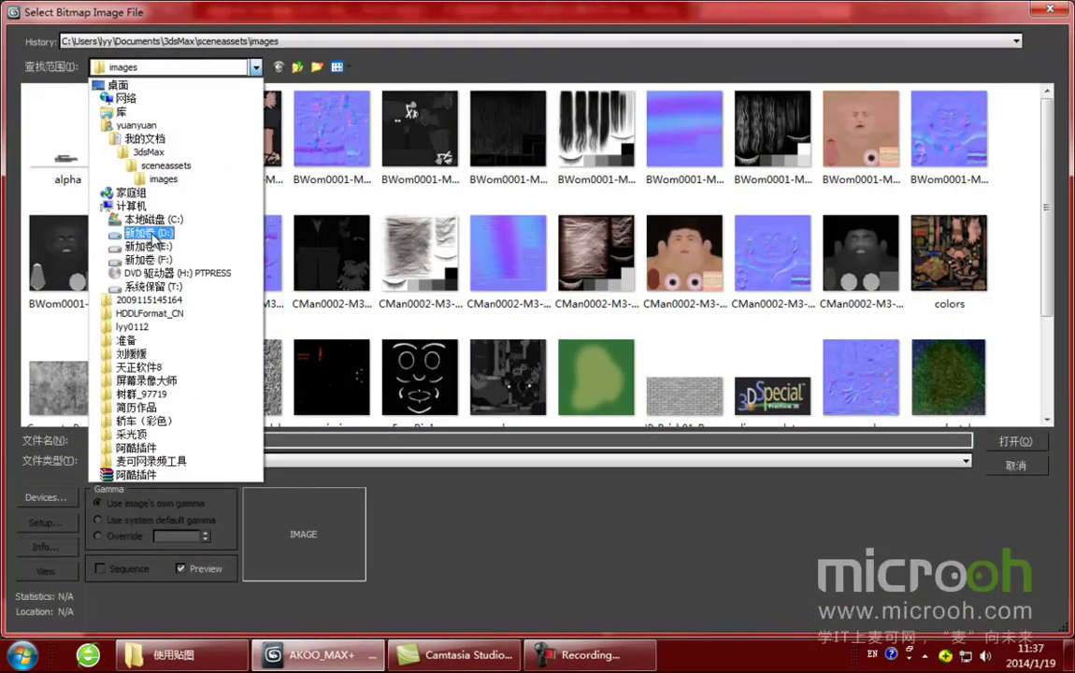
pyautogui.click(138, 233)
pyautogui.doubleClick(168, 232)
pyautogui.doubleClick(505, 127)
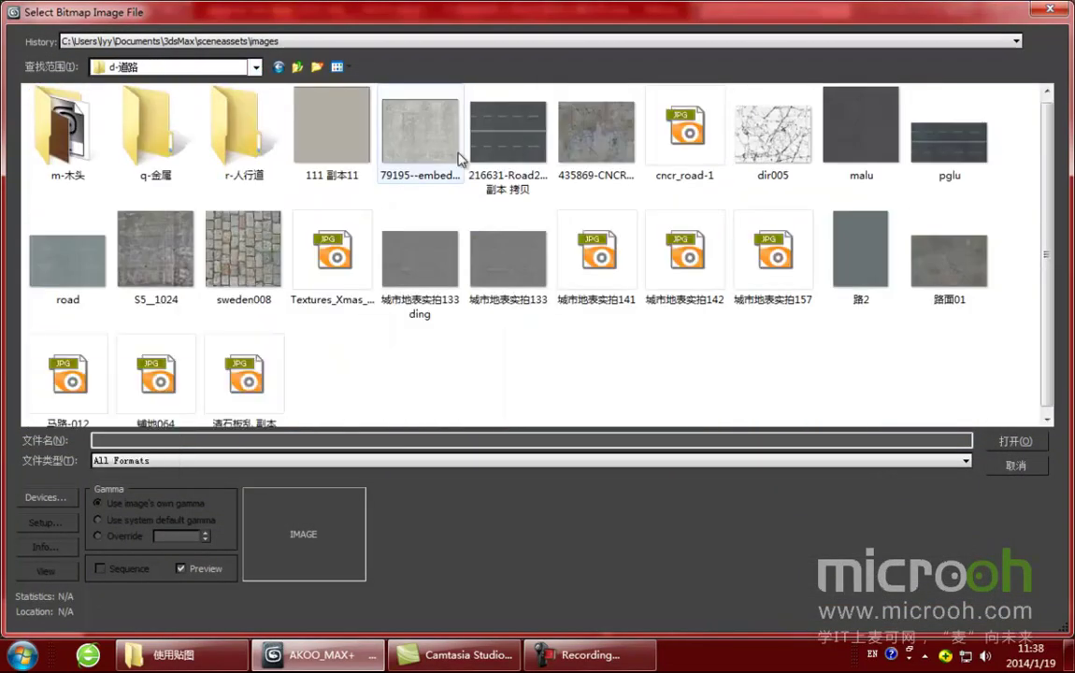
pyautogui.click(773, 140)
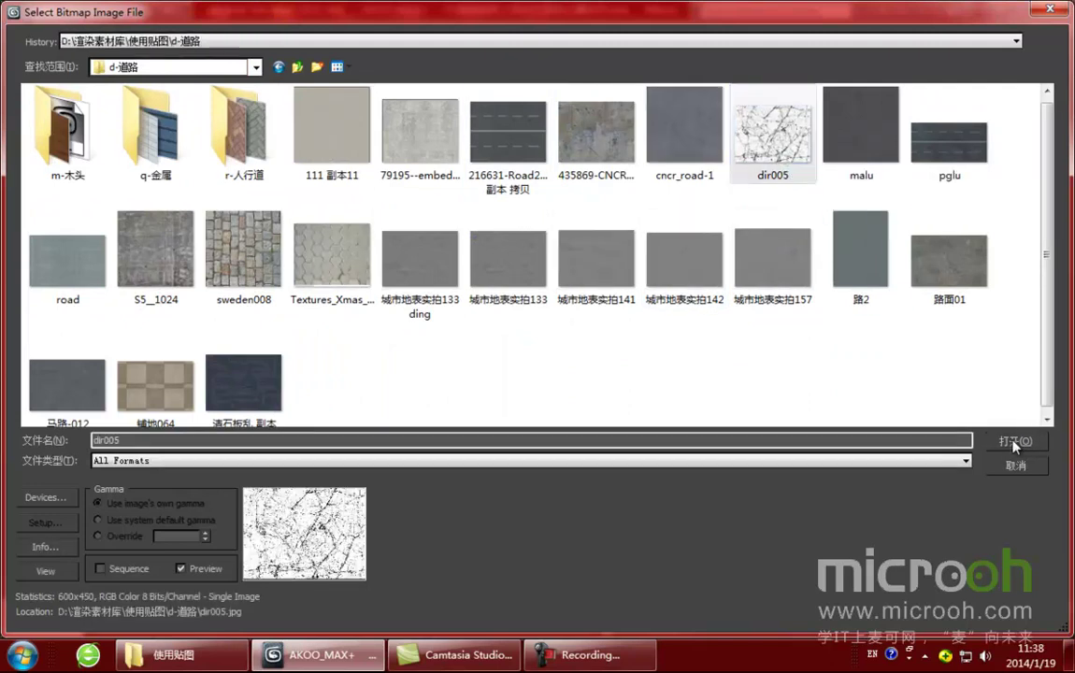
pyautogui.click(1013, 440)
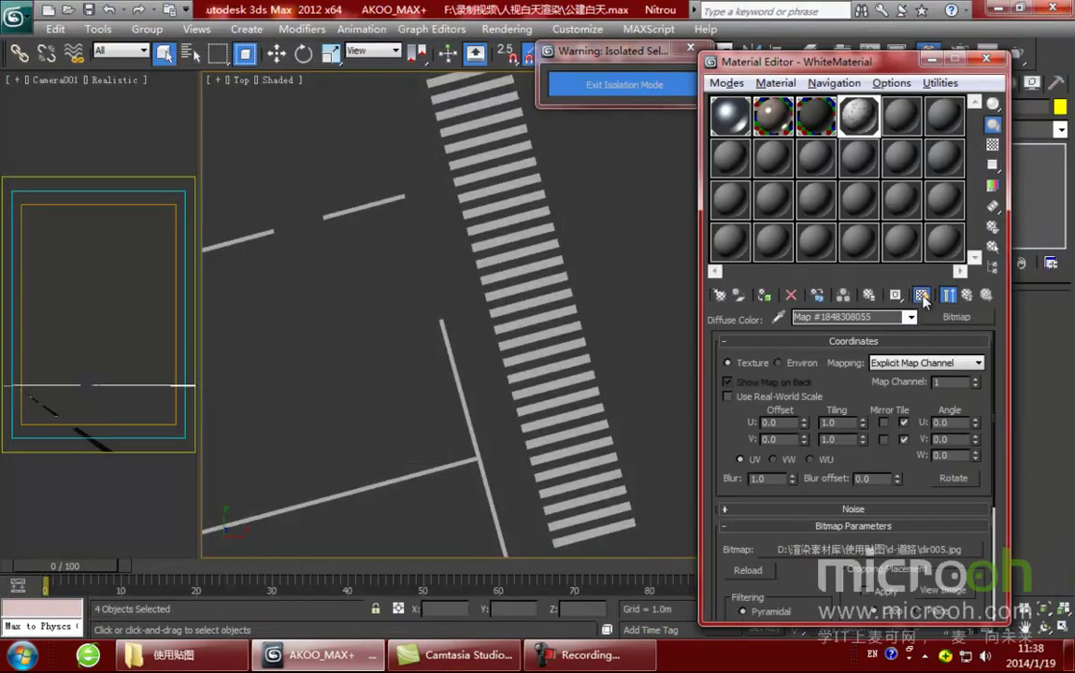
# Step: Add a UVW Map modifier to the isolated road markings and use Box mapping
pyautogui.moveTo(449, 326); pyautogui.dragTo(372, 301, button='middle')
pyautogui.moveTo(766, 62); pyautogui.dragTo(617, 85)
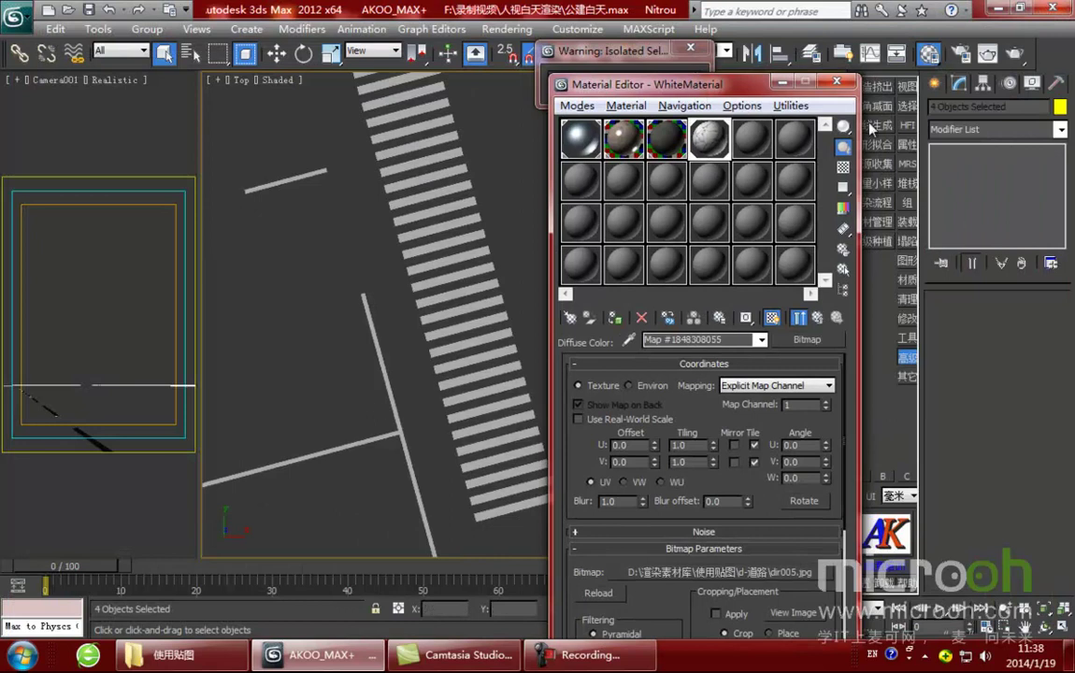
pyautogui.click(978, 129)
pyautogui.scroll(-10, 978, 374)
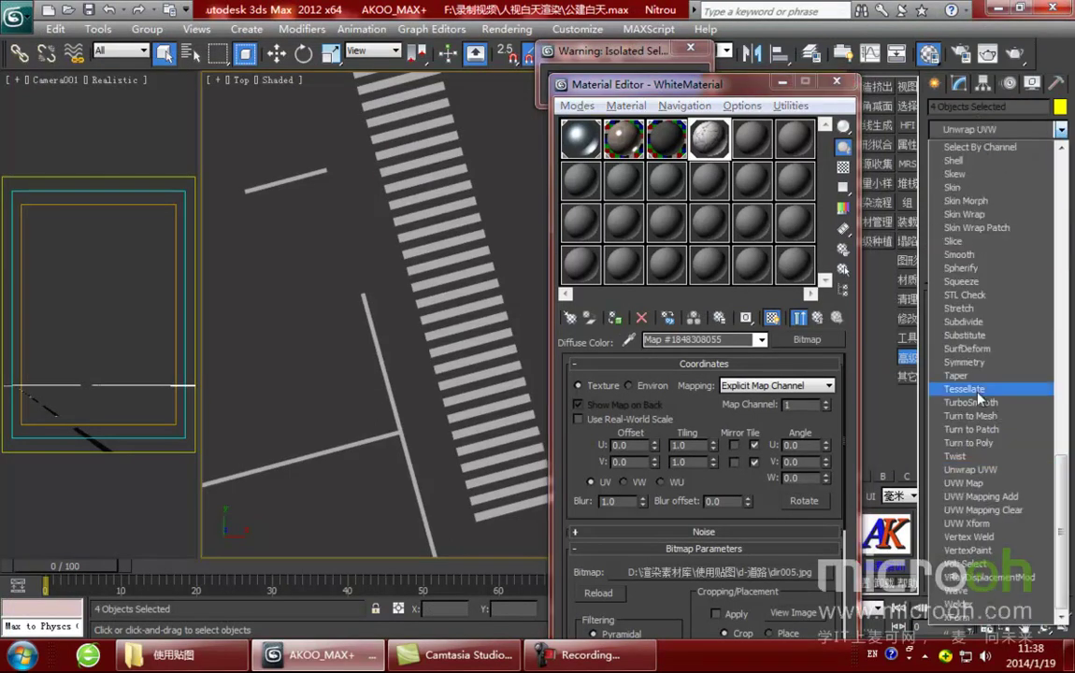
pyautogui.click(963, 483)
pyautogui.moveTo(343, 276); pyautogui.dragTo(389, 194, button='middle')
pyautogui.scroll(3, 491, 304)
pyautogui.moveTo(492, 305); pyautogui.dragTo(466, 300, button='middle')
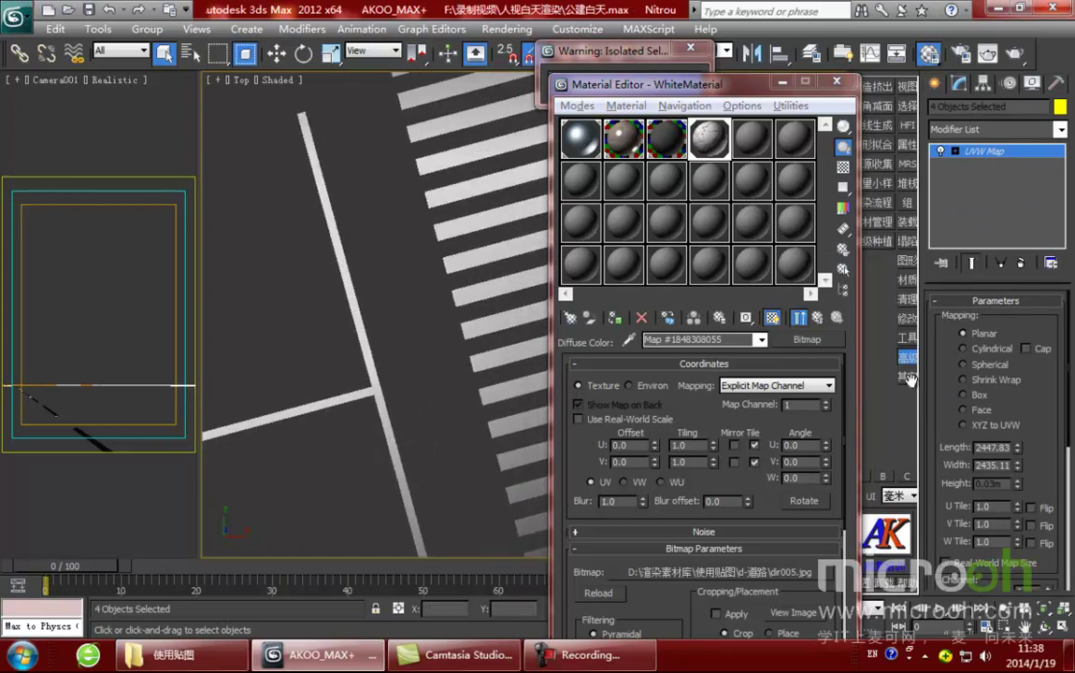
pyautogui.click(962, 394)
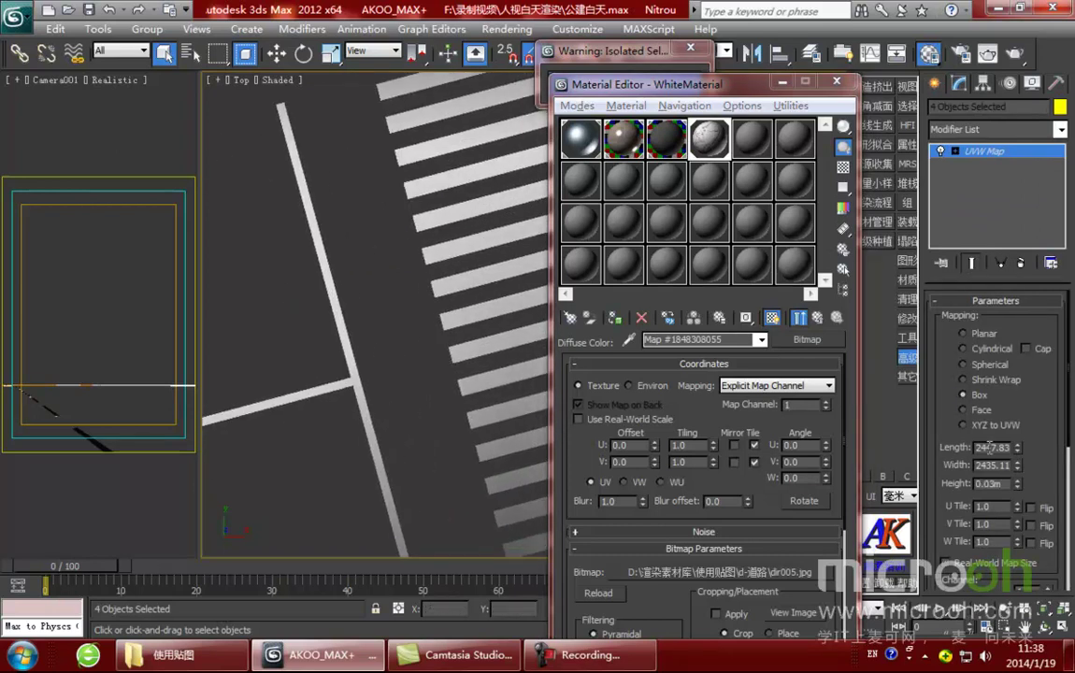
# Step: Set the road markings' UVW Map length, width and height to 2 m each, and check the crack texture close up
pyautogui.write('2')
pyautogui.press('Tab')
pyautogui.write('2')
pyautogui.press('Tab')
pyautogui.write('2')
pyautogui.scroll(5, 409, 243)
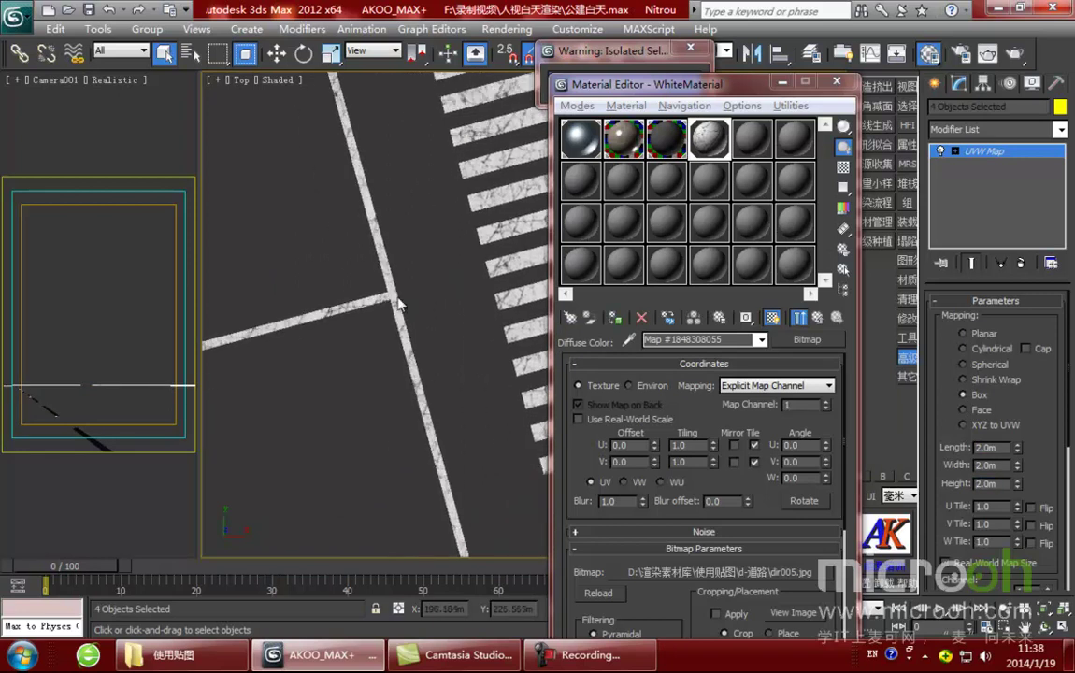
pyautogui.scroll(4, 414, 304)
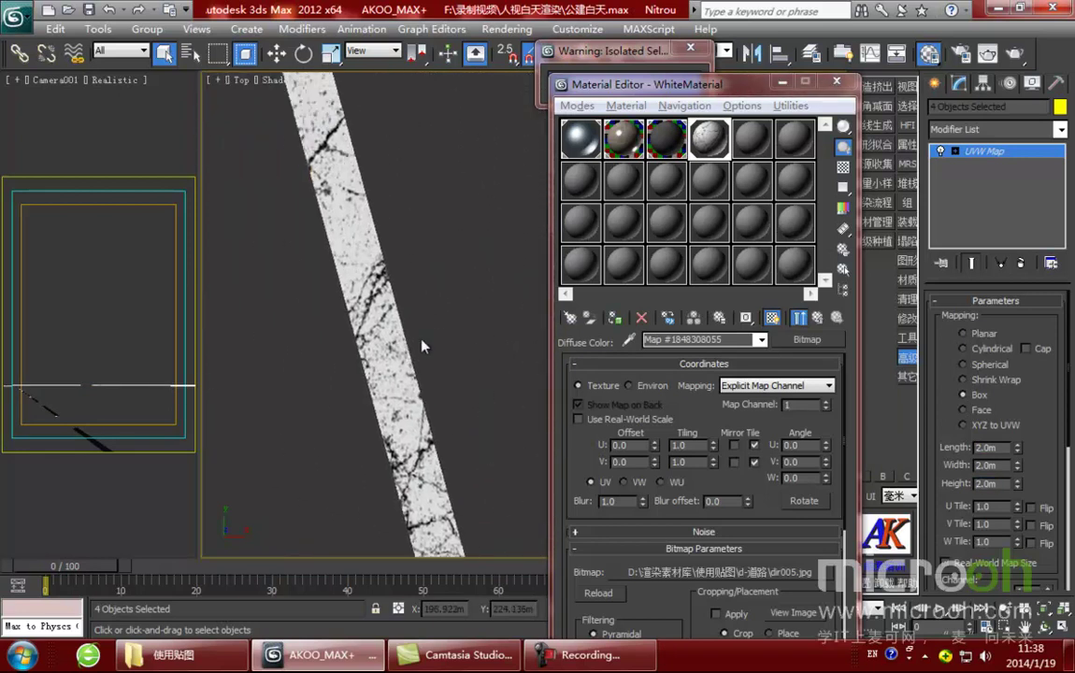
# Step: Copy the WhiteMaterial's diffuse map into its Opacity slot as an instance
pyautogui.moveTo(701, 84); pyautogui.dragTo(622, 83)
pyautogui.click(737, 317)
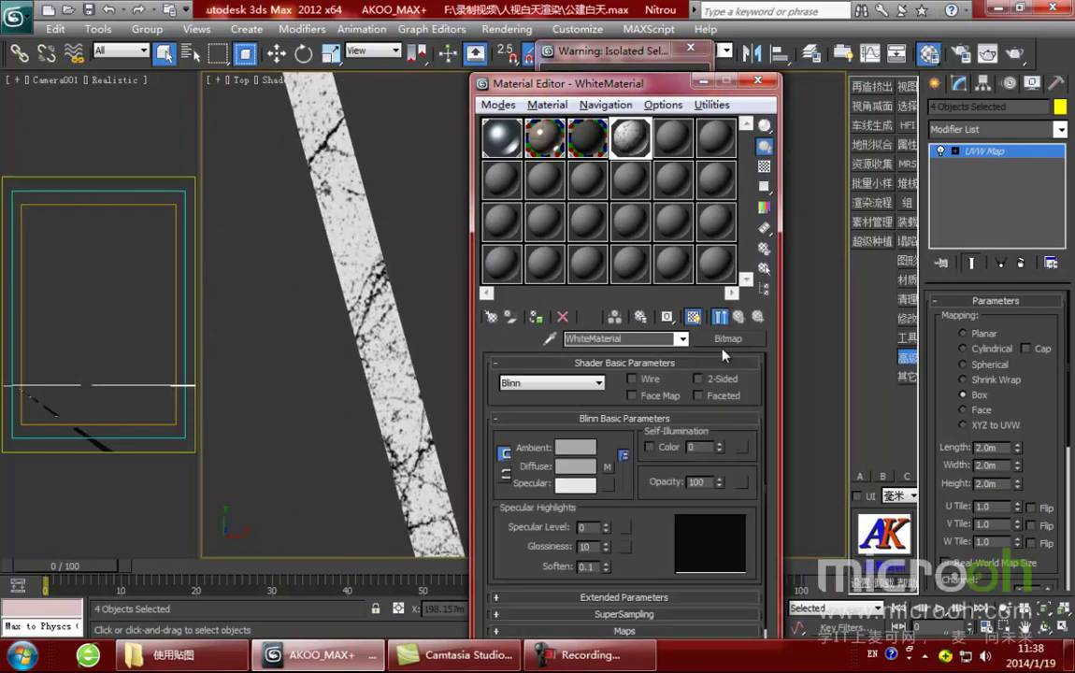
pyautogui.click(636, 617)
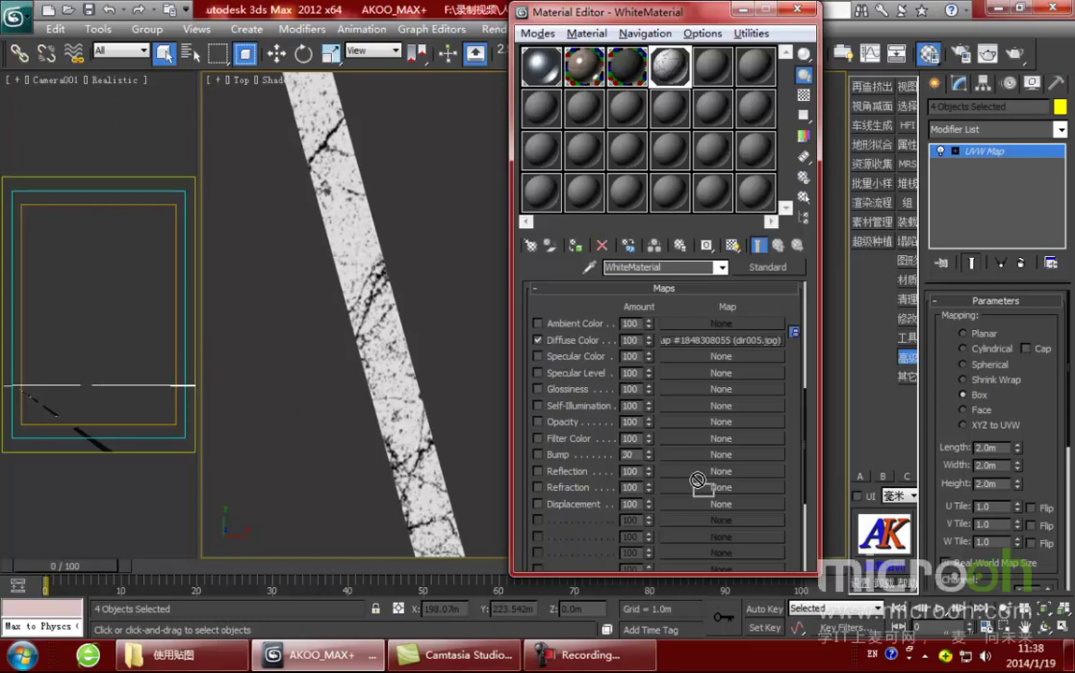
pyautogui.moveTo(687, 428); pyautogui.dragTo(710, 454)
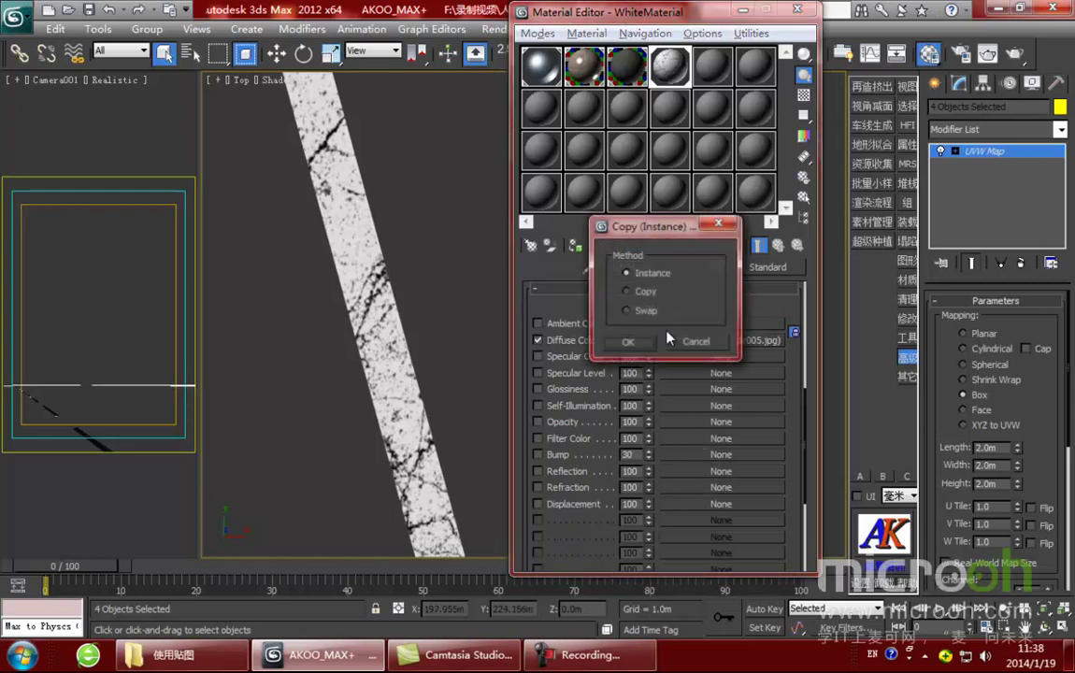
pyautogui.press('Return')
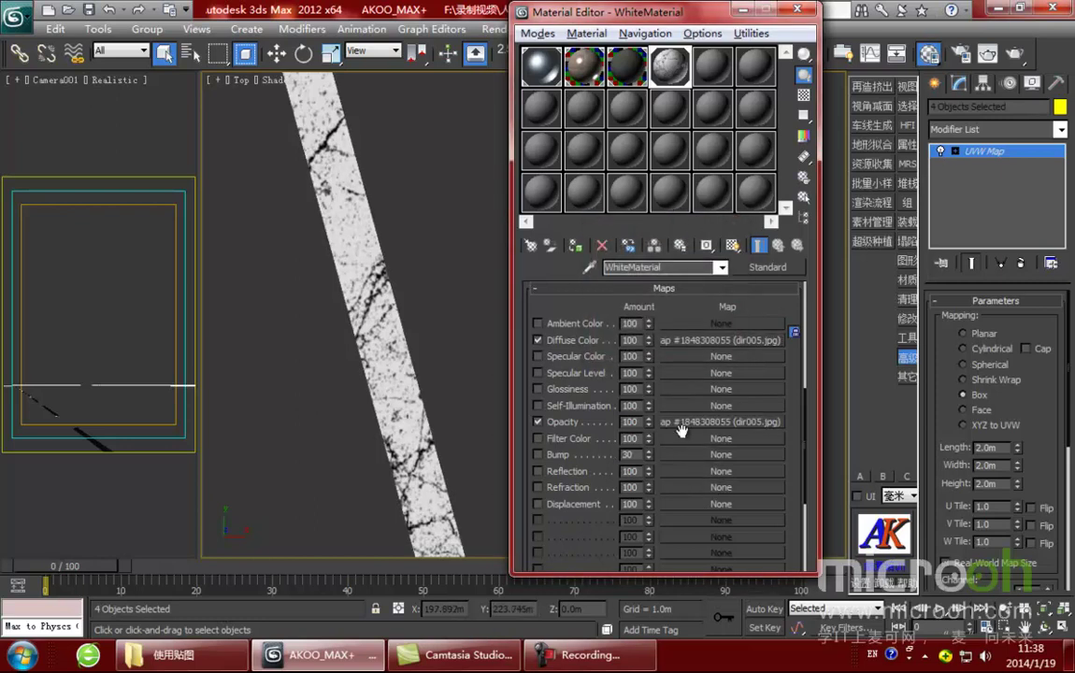
# Step: Inspect the WhiteMaterial sample in an enlarged preview, and close the preview and the Material Editor
pyautogui.doubleClick(671, 71)
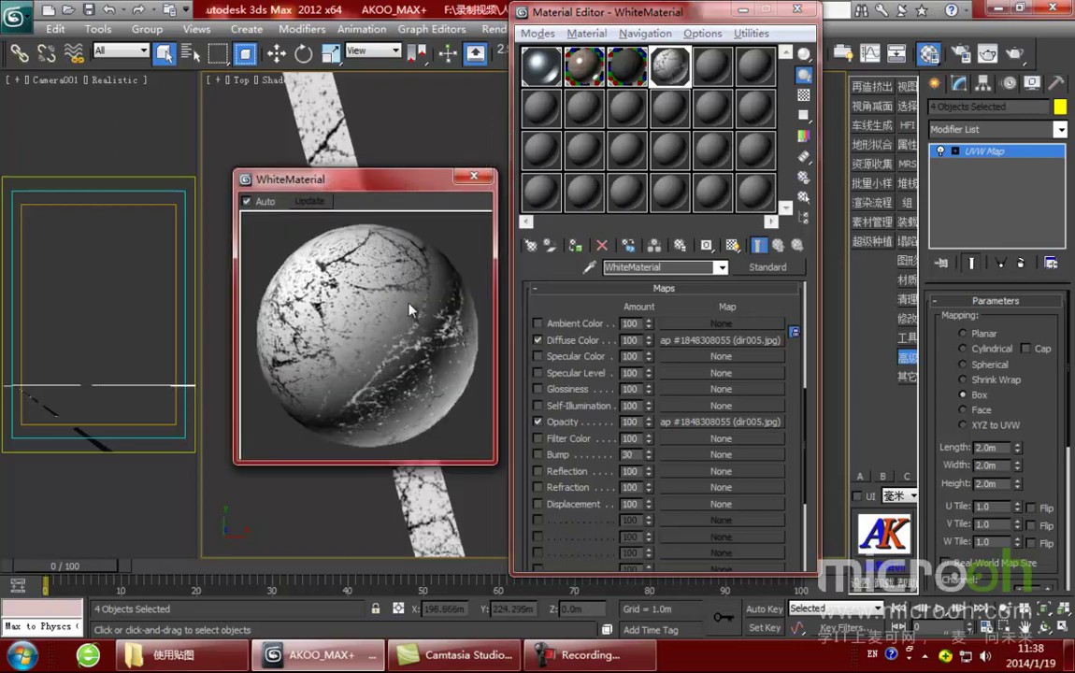
pyautogui.click(474, 176)
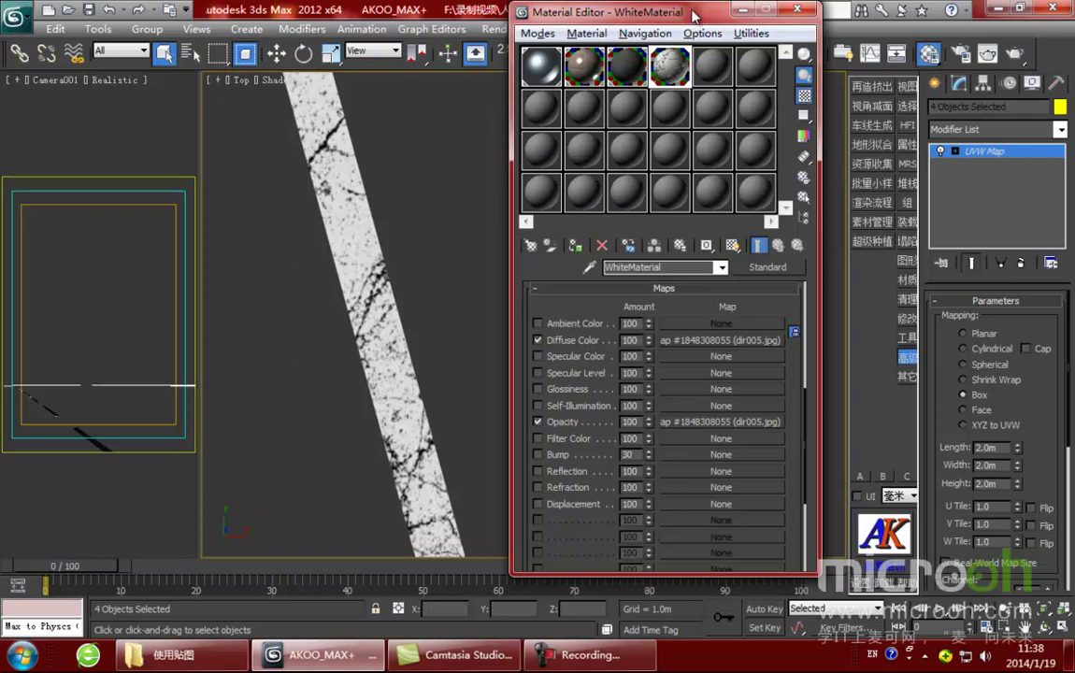
pyautogui.moveTo(778, 14); pyautogui.dragTo(778, 45)
pyautogui.click(796, 40)
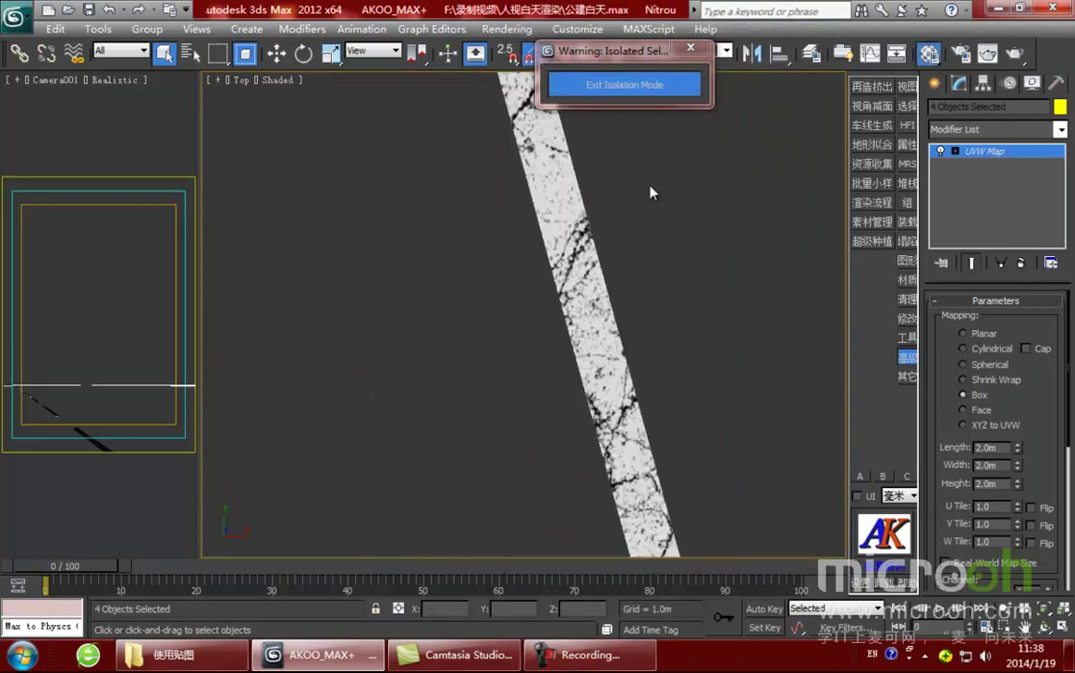
# Step: Set the output RGB level of WhiteMaterial's diffuse bitmap dir005.jpg to 0.85
pyautogui.press('m')
pyautogui.click(703, 372)
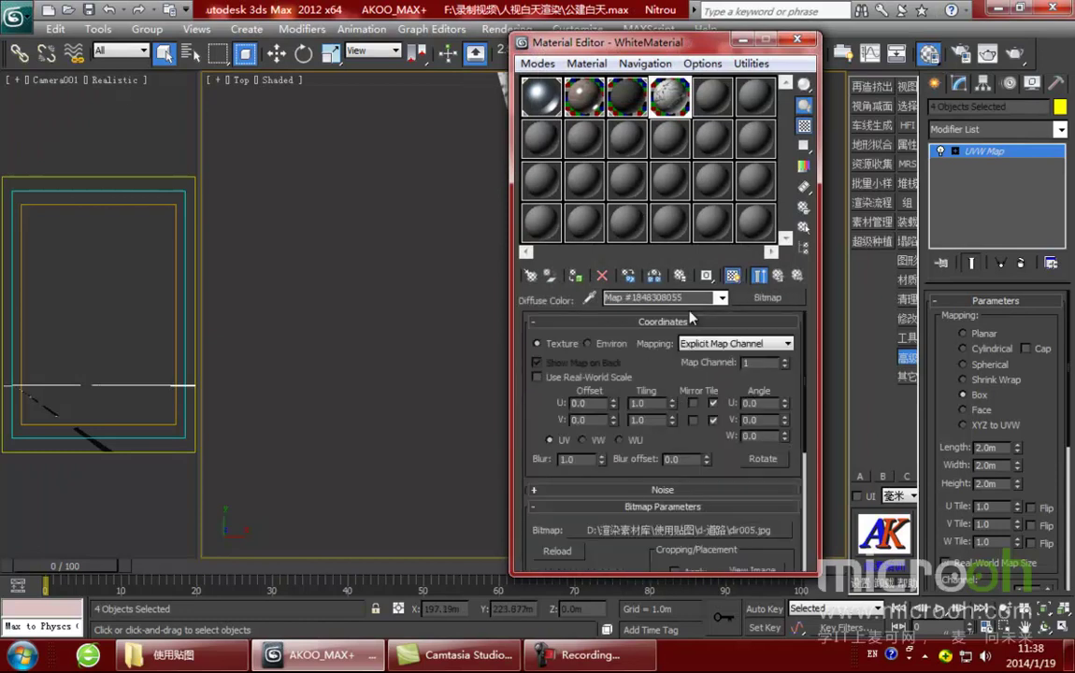
pyautogui.moveTo(628, 561); pyautogui.dragTo(665, 294)
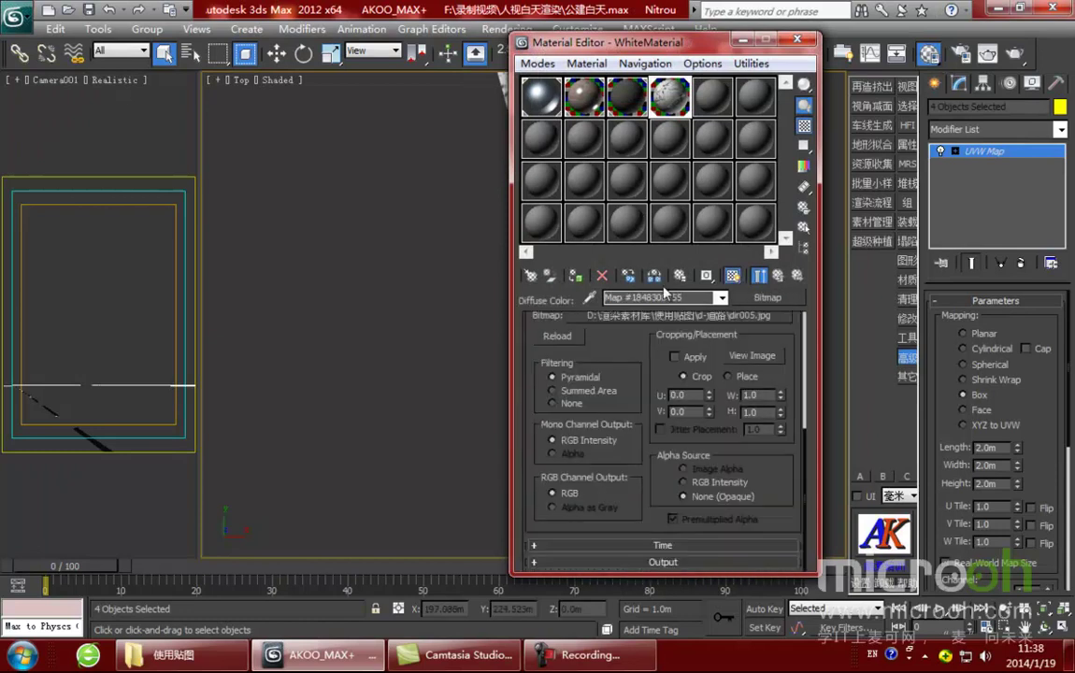
pyautogui.click(662, 561)
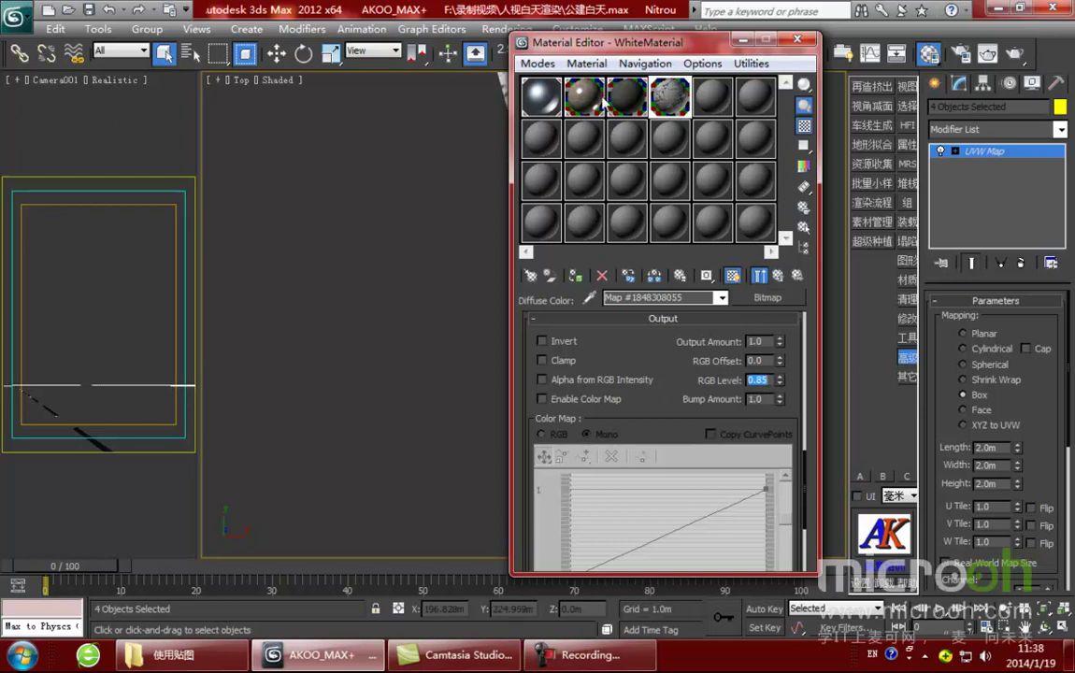
# Step: Replace the Color #1 bitmap in the road material's diffuse Mix map with streets19--1.jpg
pyautogui.click(635, 86)
pyautogui.click(707, 383)
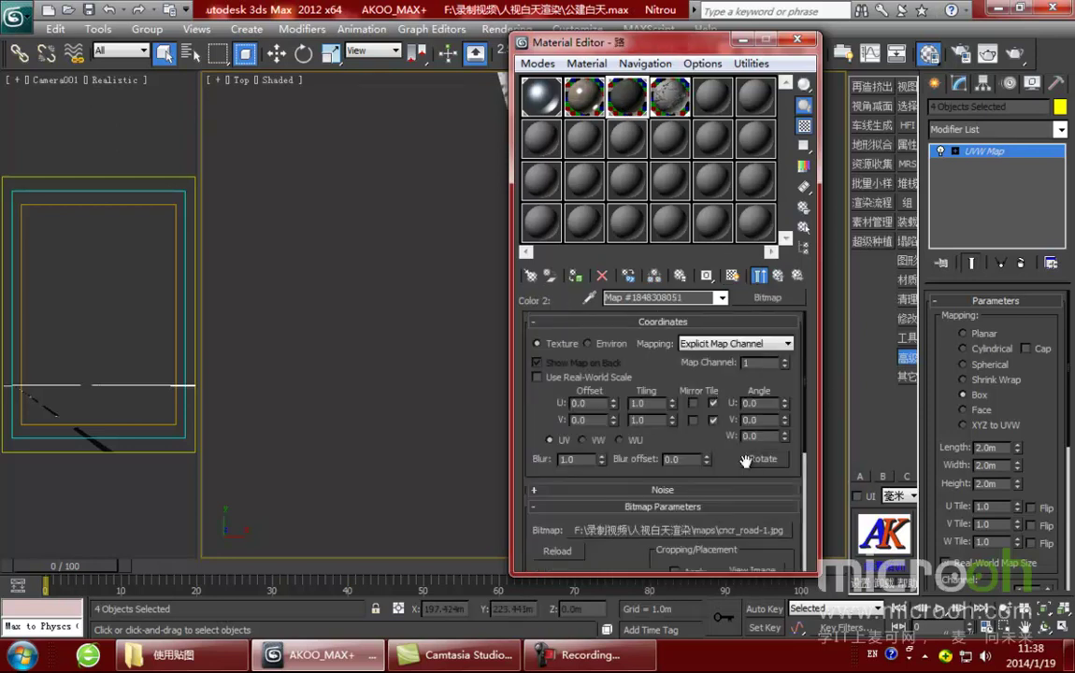
pyautogui.scroll(-3, 727, 467)
pyautogui.press('Up')
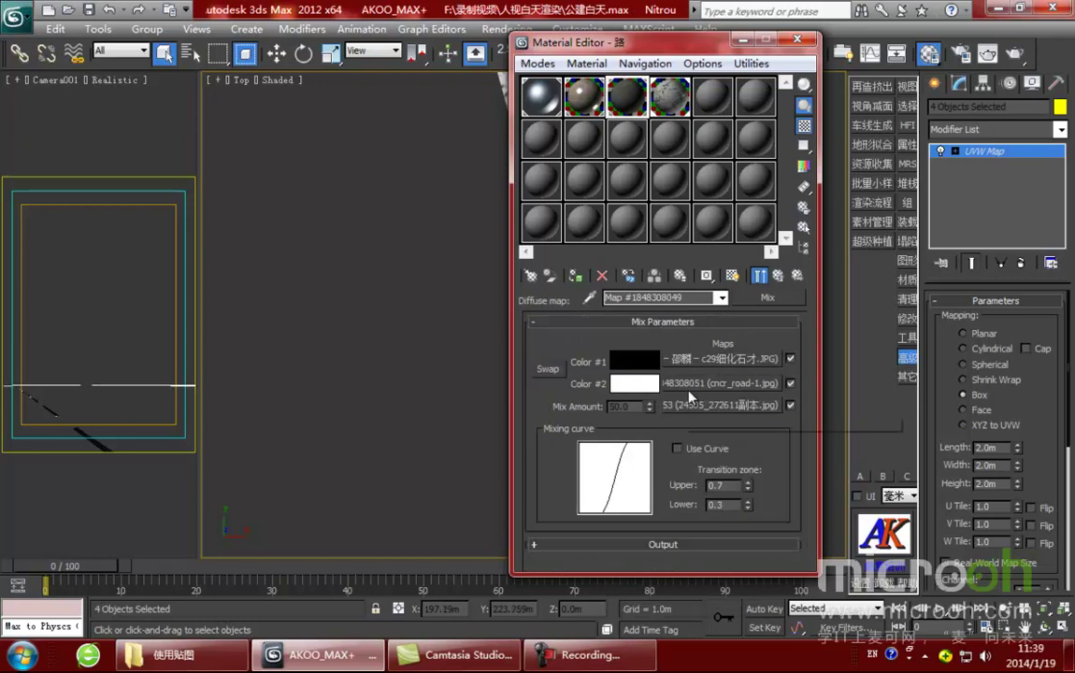
pyautogui.moveTo(559, 44); pyautogui.dragTo(524, 43)
pyautogui.click(710, 360)
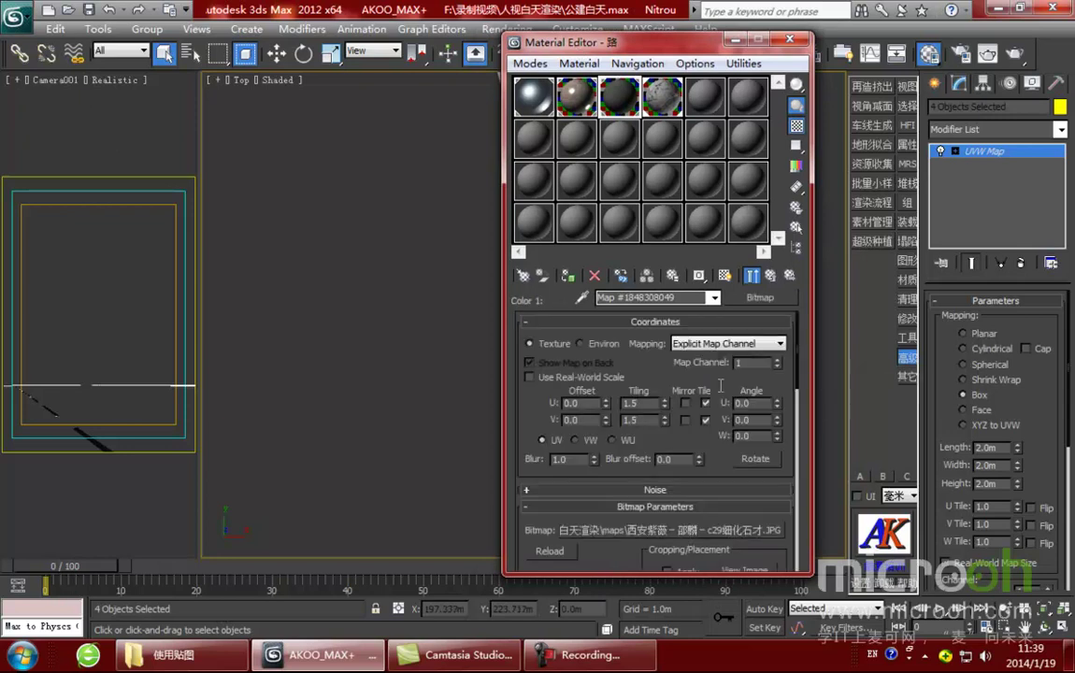
pyautogui.click(631, 530)
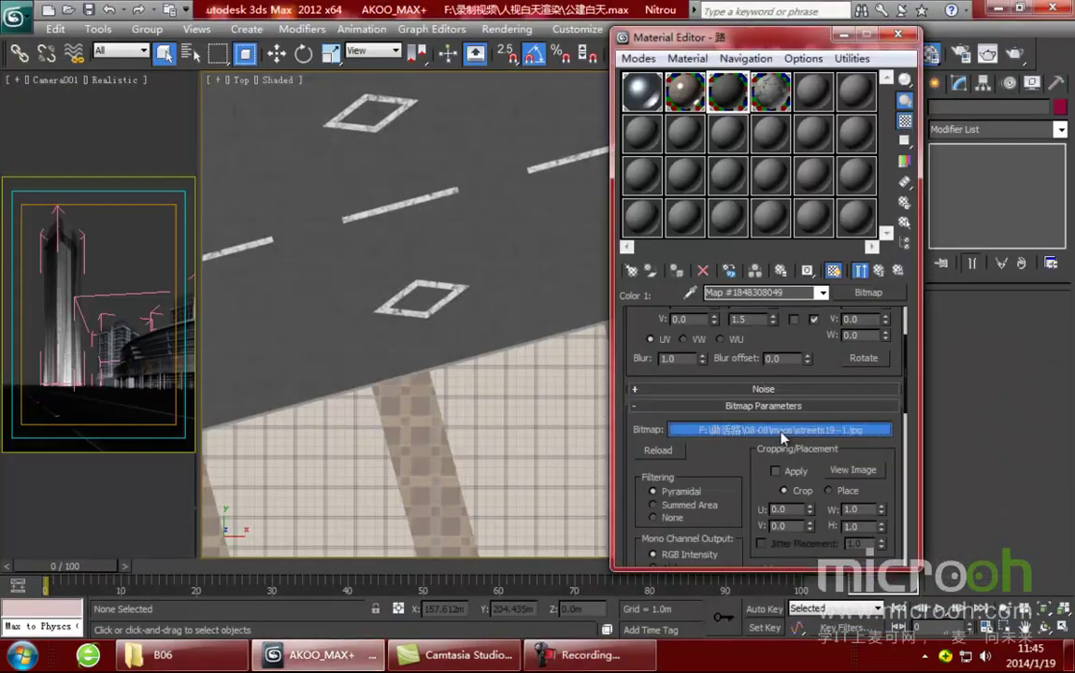
# Step: Preview streets19--1.jpg at full size in the bitmap selection and confirm it as the Color #1 bitmap
pyautogui.click(783, 430)
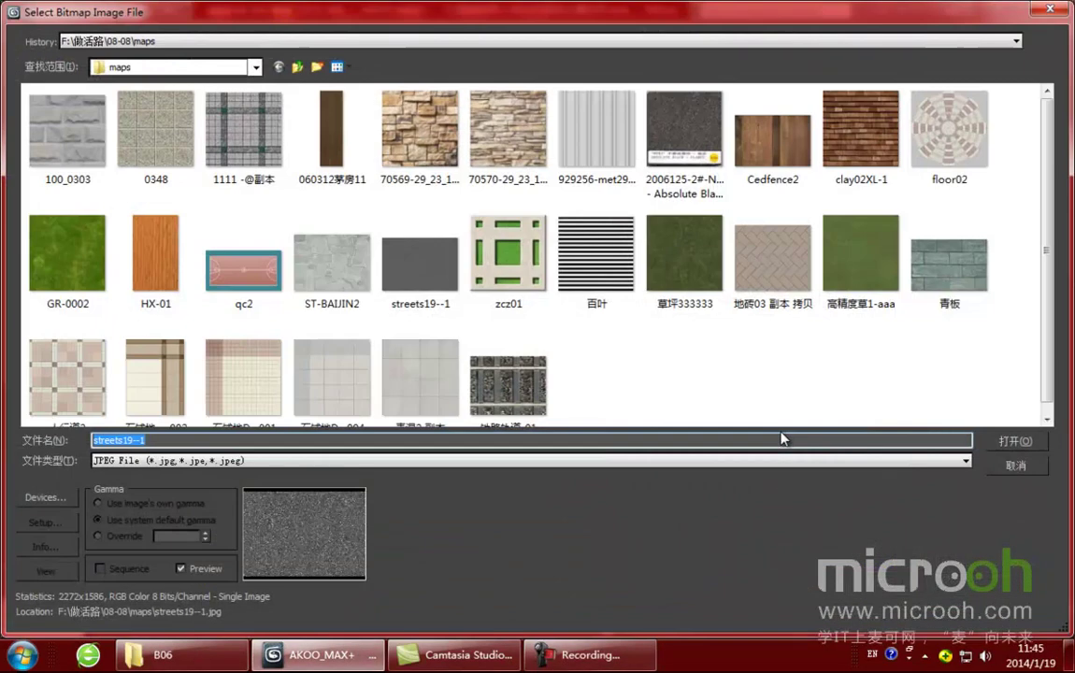
pyautogui.click(45, 570)
pyautogui.click(772, 157)
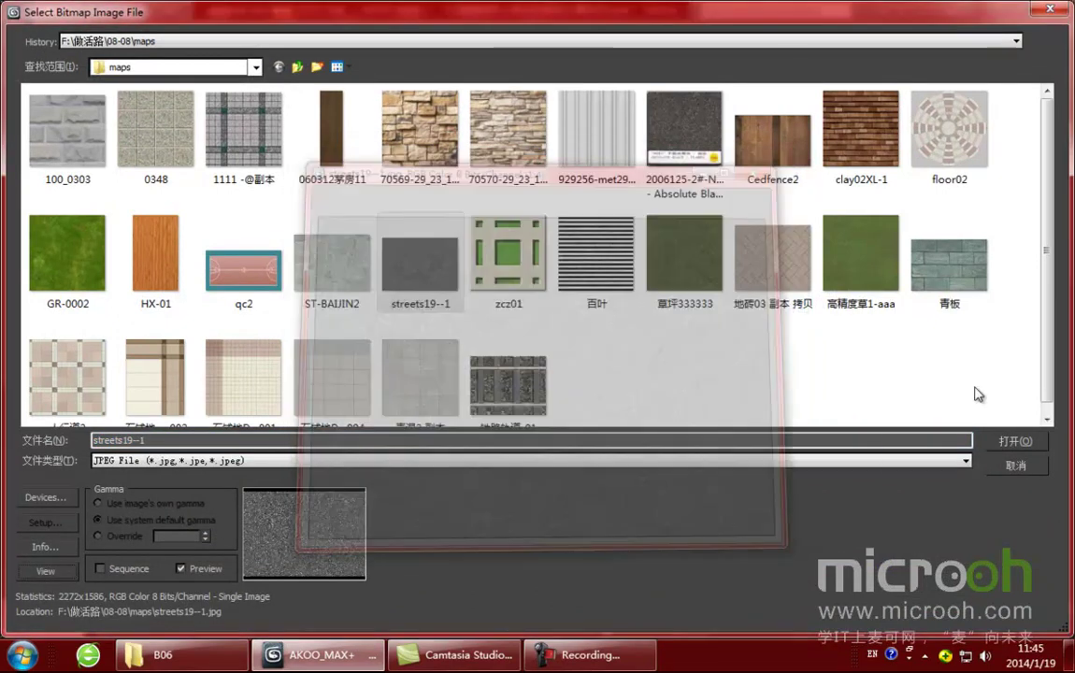
pyautogui.click(1018, 440)
# Step: Examine the new asphalt texture on the road from near and far in the Top view, and close the Material Editor
pyautogui.scroll(5, 385, 312)
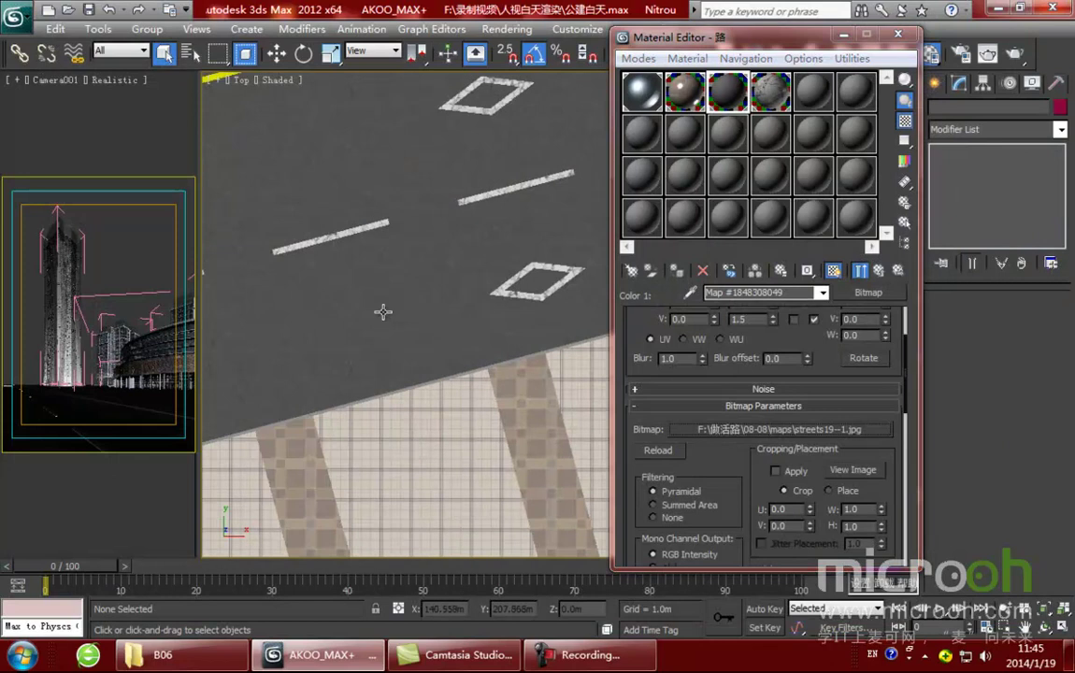
pyautogui.scroll(3, 360, 341)
pyautogui.moveTo(419, 334); pyautogui.dragTo(508, 334, button='middle')
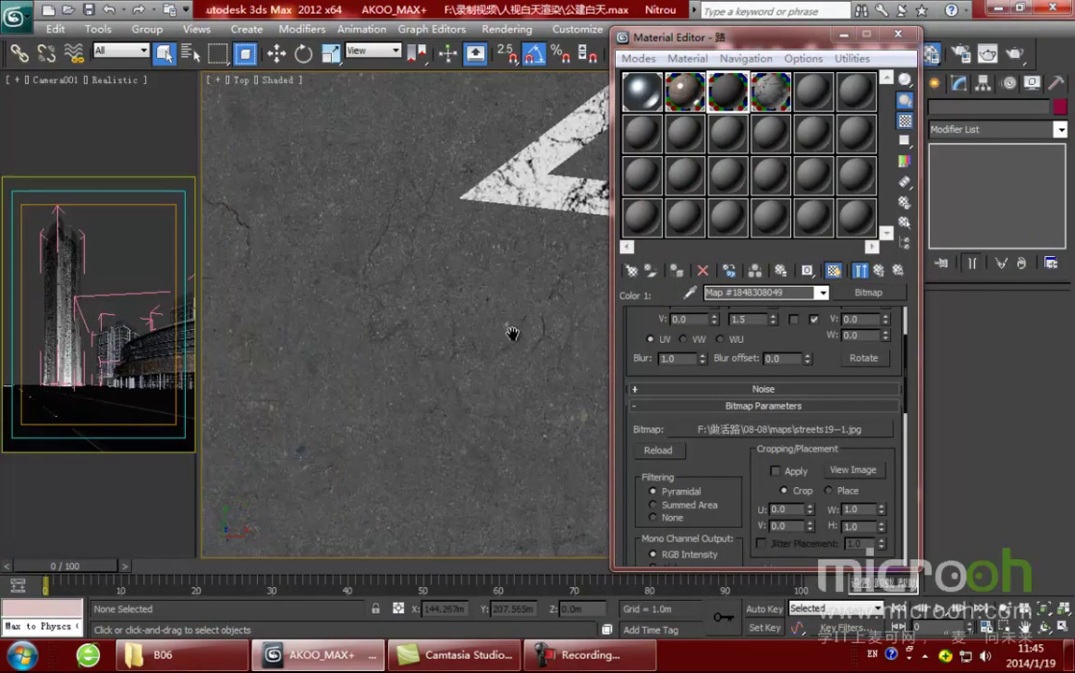
pyautogui.scroll(-5, 516, 331)
pyautogui.scroll(-2, 516, 331)
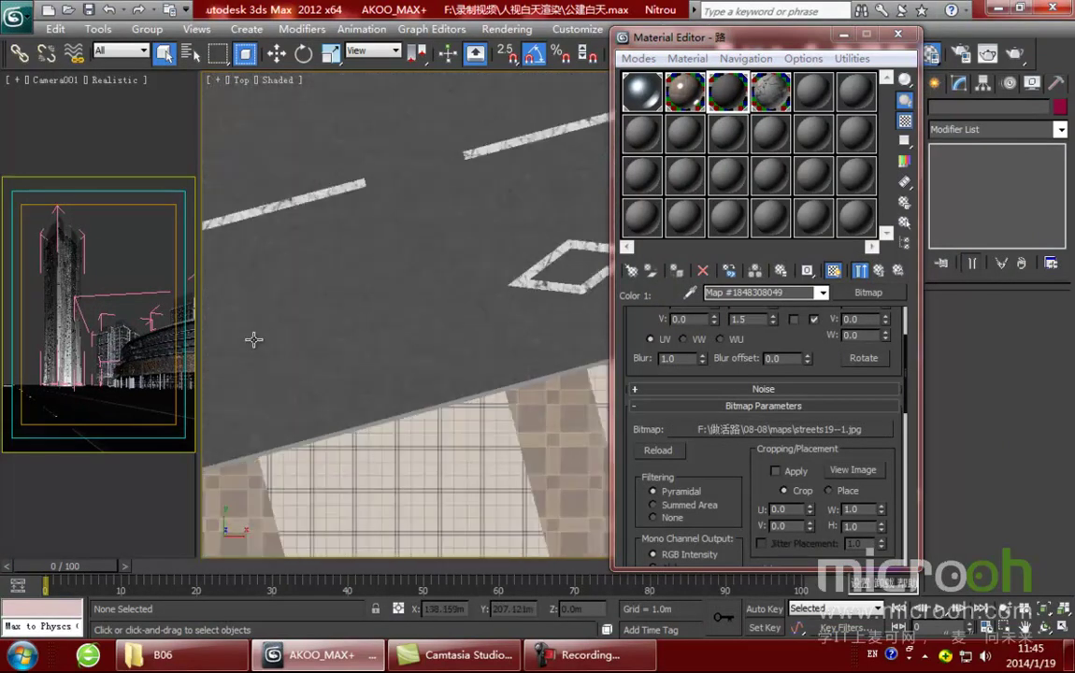
pyautogui.scroll(1, 420, 306)
pyautogui.scroll(1, 467, 307)
pyautogui.scroll(1, 386, 349)
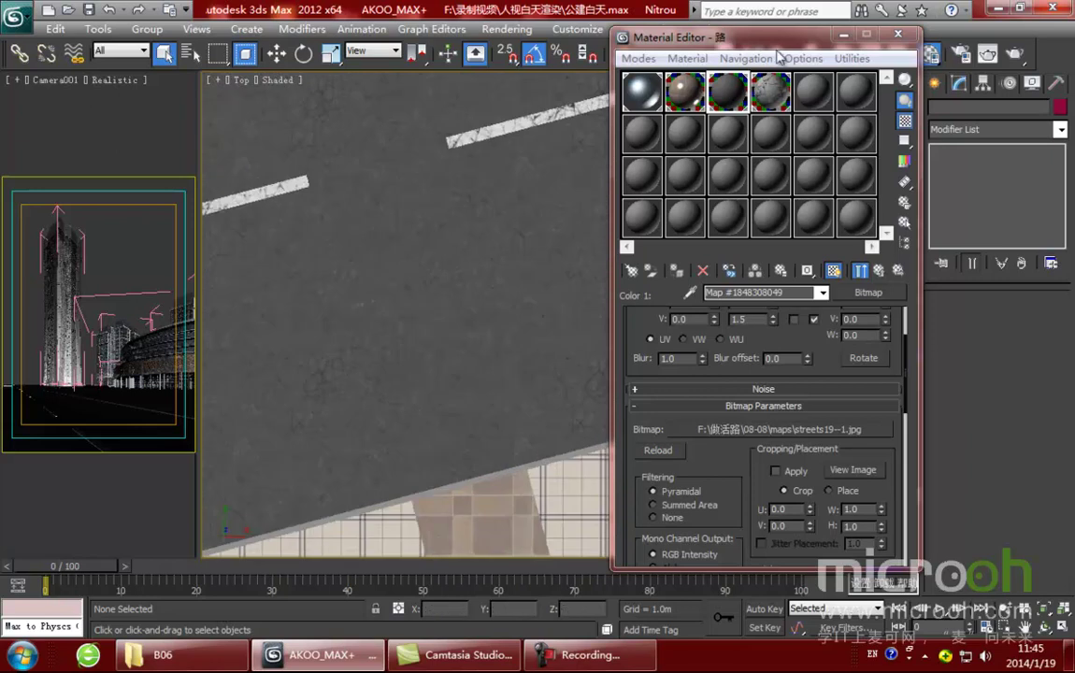
pyautogui.moveTo(701, 37); pyautogui.dragTo(609, 44)
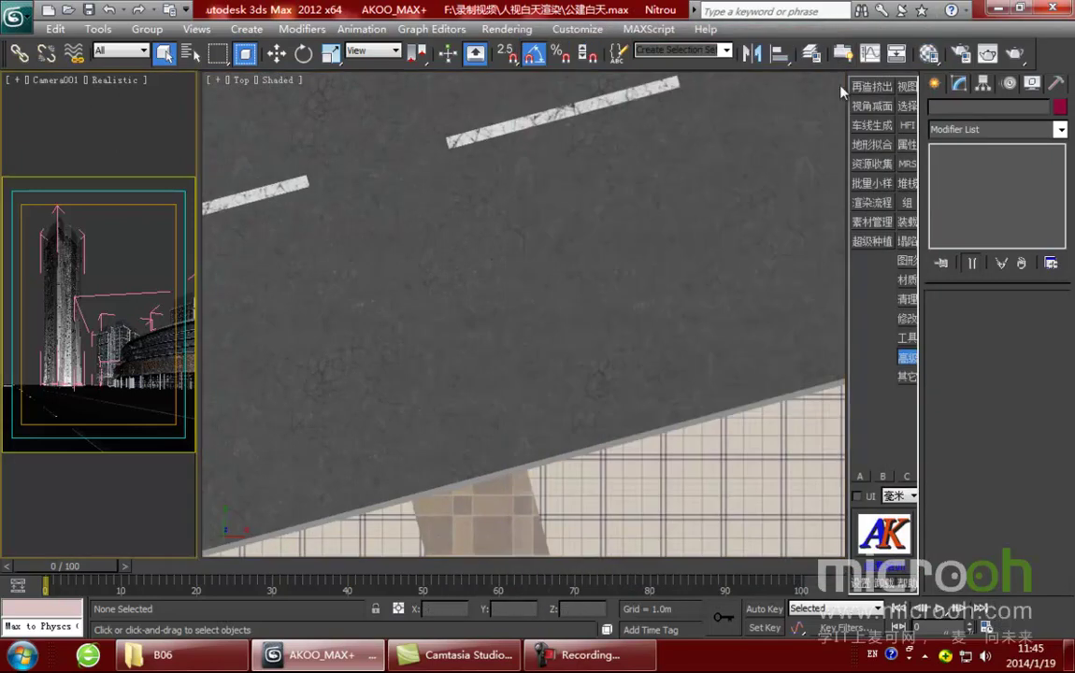
# Step: Render only the ground region of the Camera001 view, and return the area to render to View
pyautogui.click(990, 55)
pyautogui.click(224, 118)
pyautogui.click(228, 155)
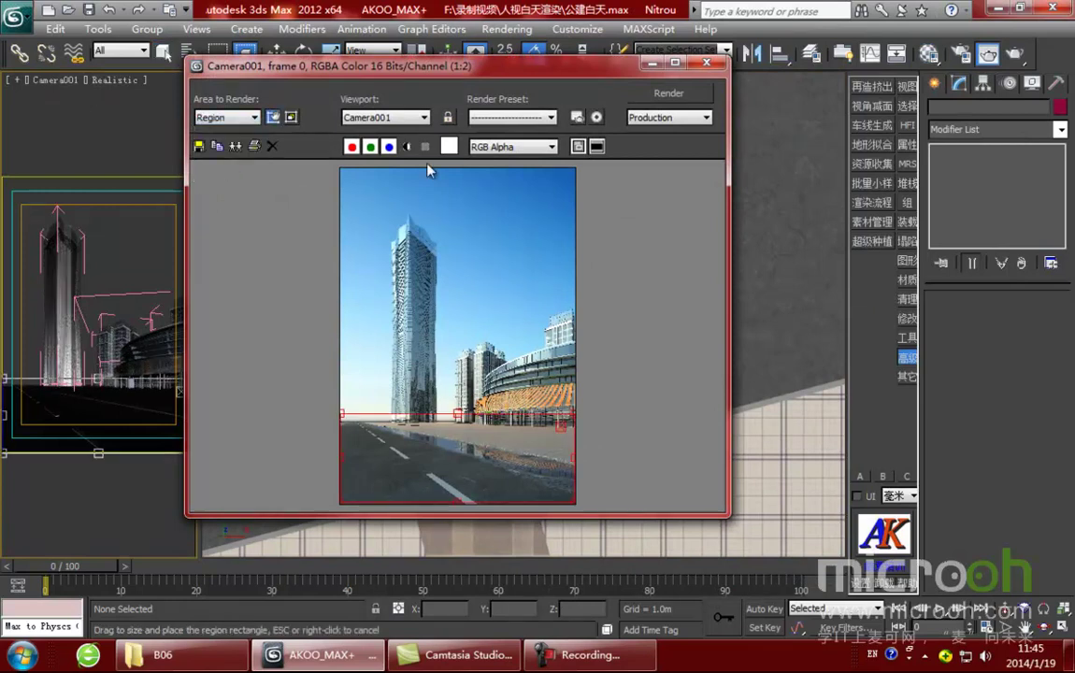
pyautogui.click(705, 98)
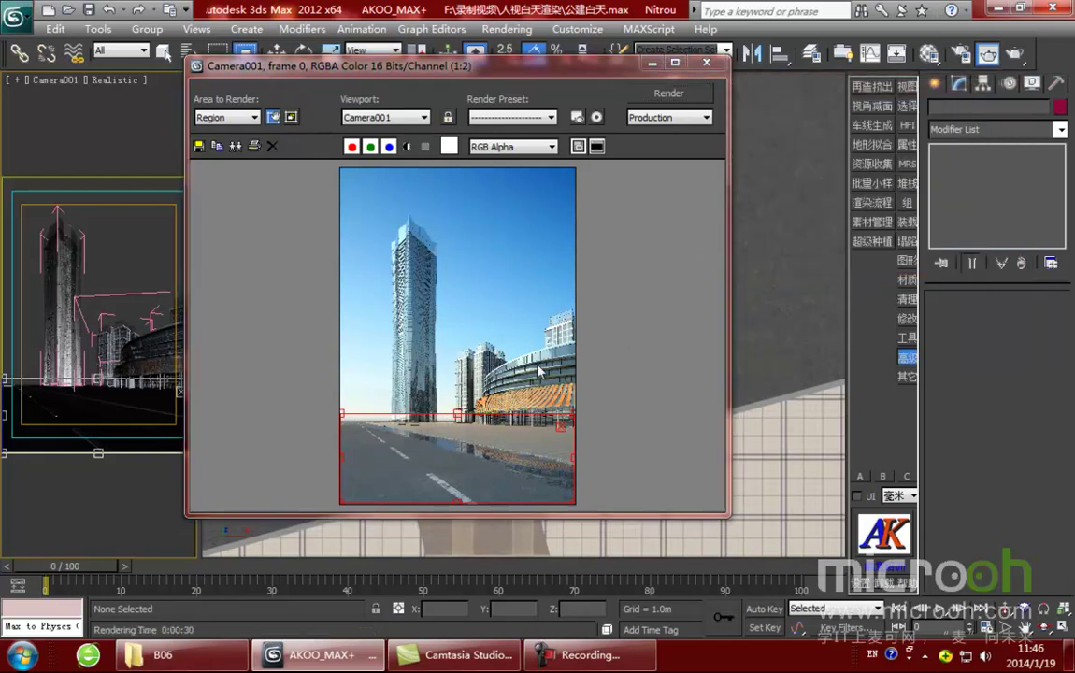
pyautogui.click(224, 117)
pyautogui.click(220, 131)
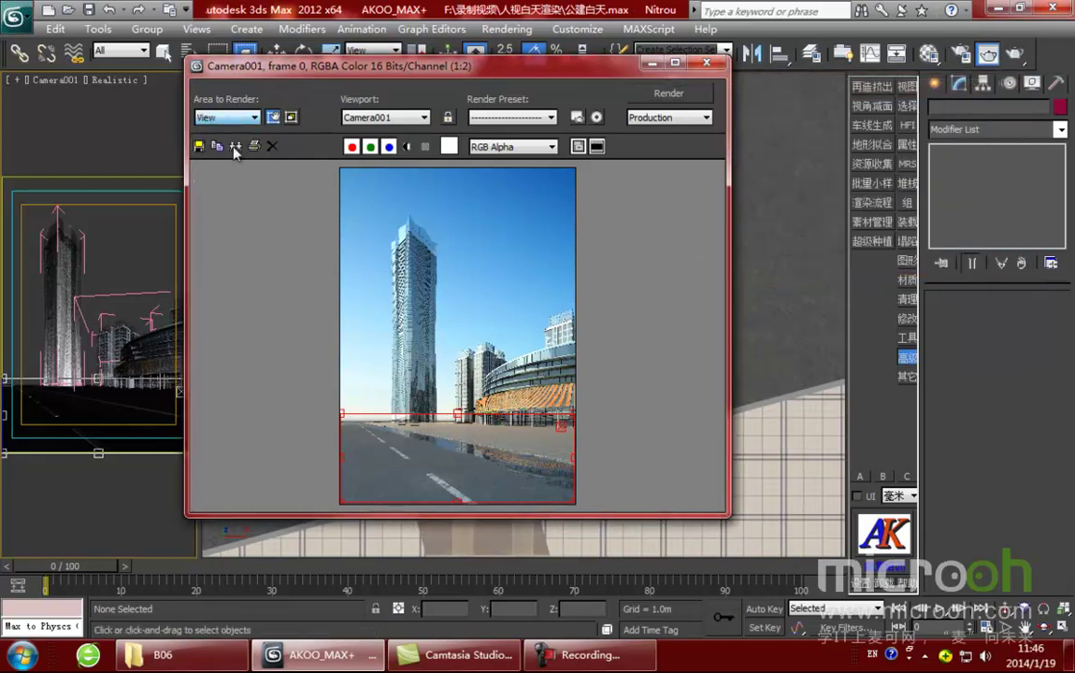
# Step: Examine the rendered road surface, worn lane markings, wet reflections and the tower's base at different magnifications
pyautogui.scroll(1, 425, 486)
pyautogui.moveTo(425, 486); pyautogui.dragTo(521, 389, button='middle')
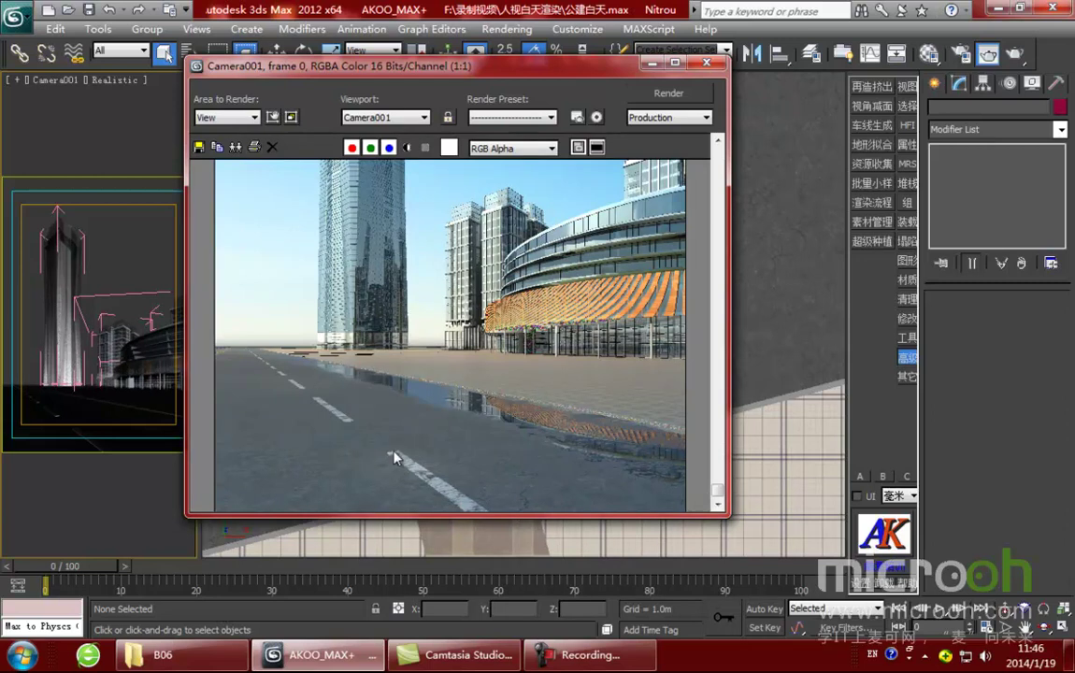
pyautogui.scroll(-1, 328, 411)
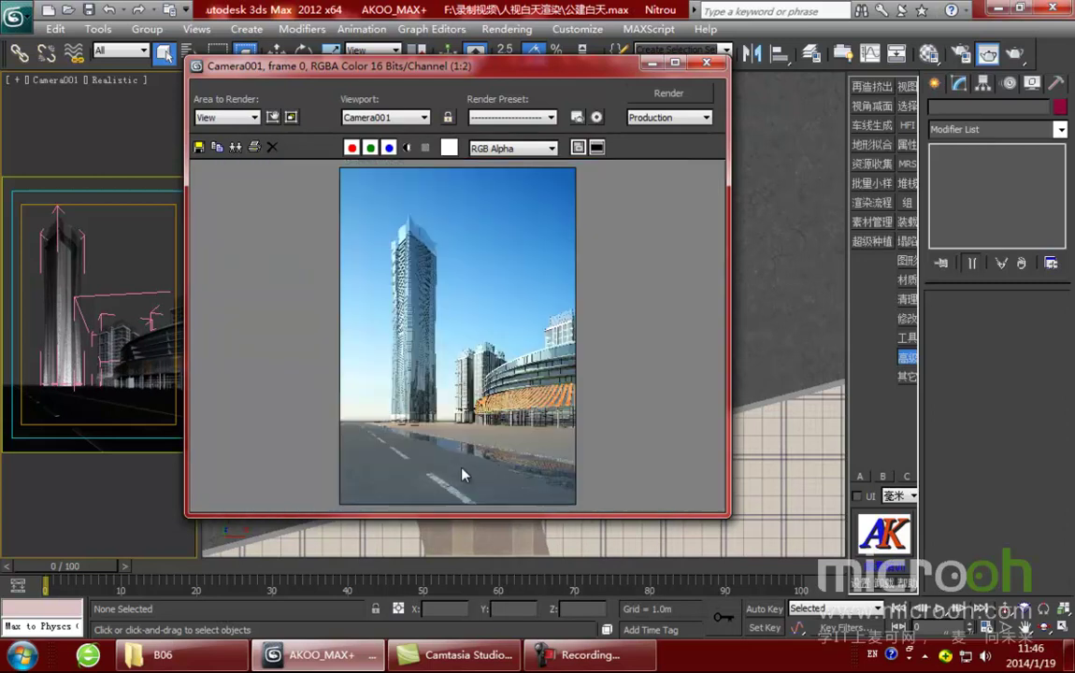
pyautogui.scroll(2, 478, 494)
pyautogui.moveTo(546, 432); pyautogui.dragTo(462, 315, button='middle')
pyautogui.scroll(-1, 521, 435)
pyautogui.scroll(-1, 491, 449)
pyautogui.scroll(1, 474, 437)
pyautogui.scroll(1, 453, 431)
pyautogui.moveTo(372, 393); pyautogui.dragTo(639, 405, button='middle')
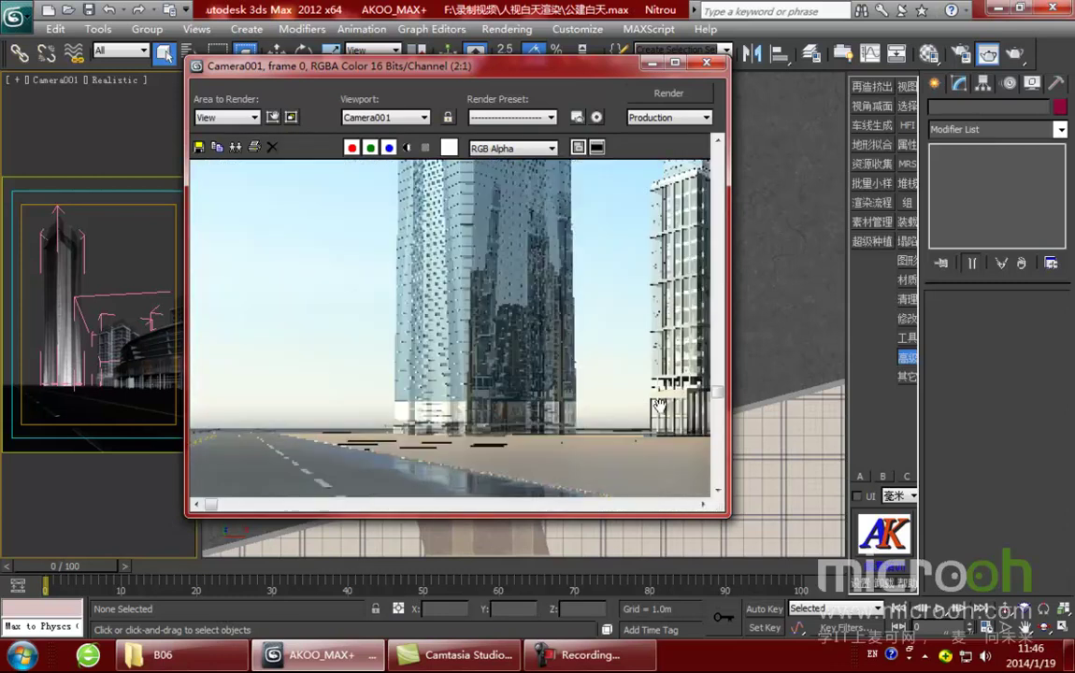
pyautogui.scroll(-1, 552, 410)
pyautogui.scroll(-1, 369, 382)
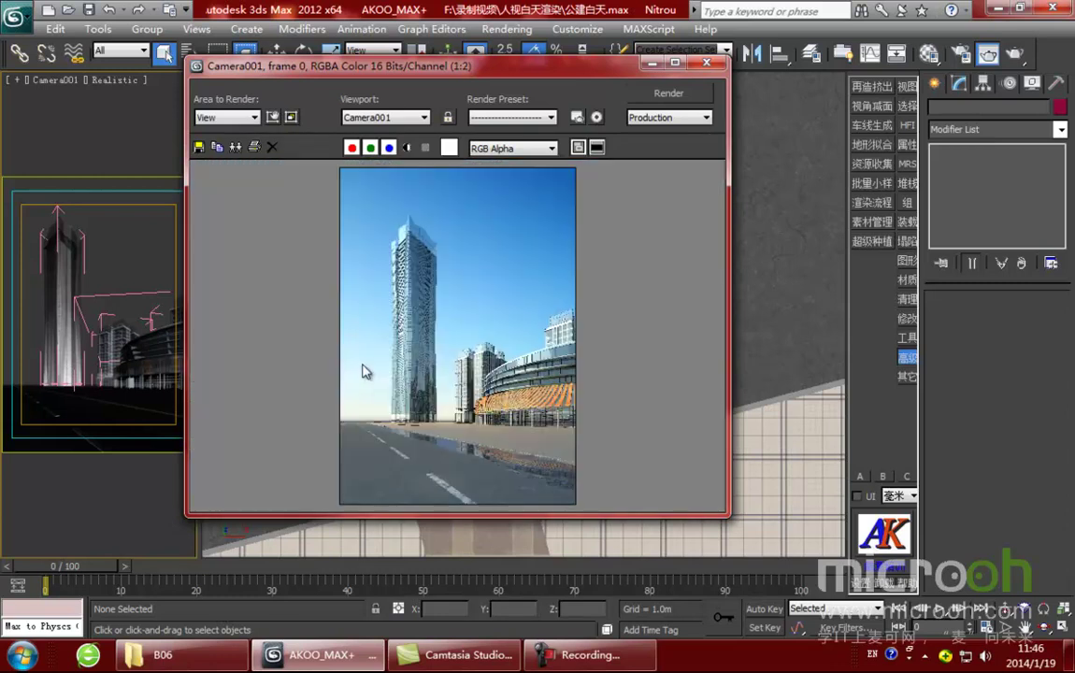
# Step: Compare the rendered paving and background buildings in overview and at full size, and minimize the render window
pyautogui.scroll(1, 411, 412)
pyautogui.scroll(-1, 376, 382)
pyautogui.scroll(1, 478, 434)
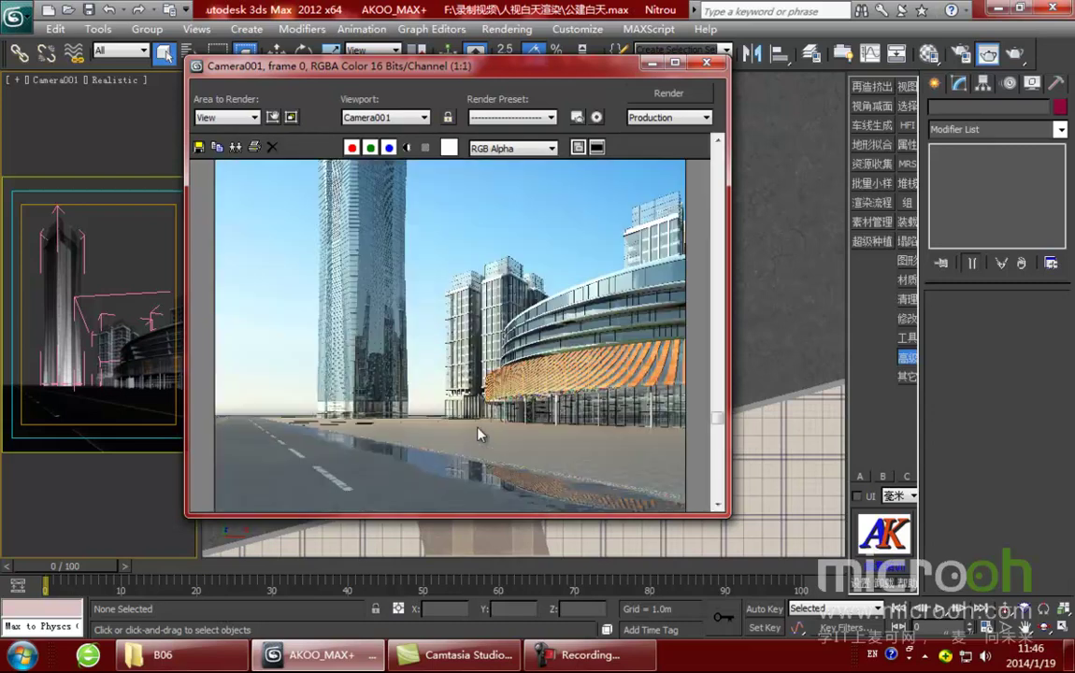
pyautogui.scroll(-2, 551, 355)
pyautogui.scroll(1, 521, 368)
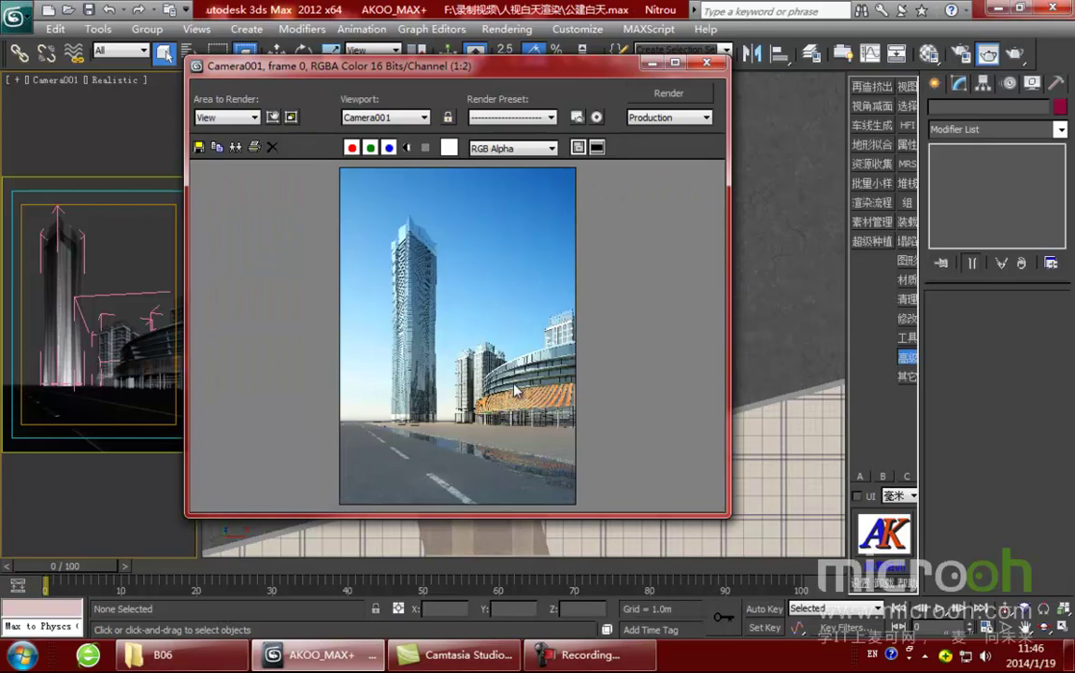
pyautogui.scroll(1, 510, 419)
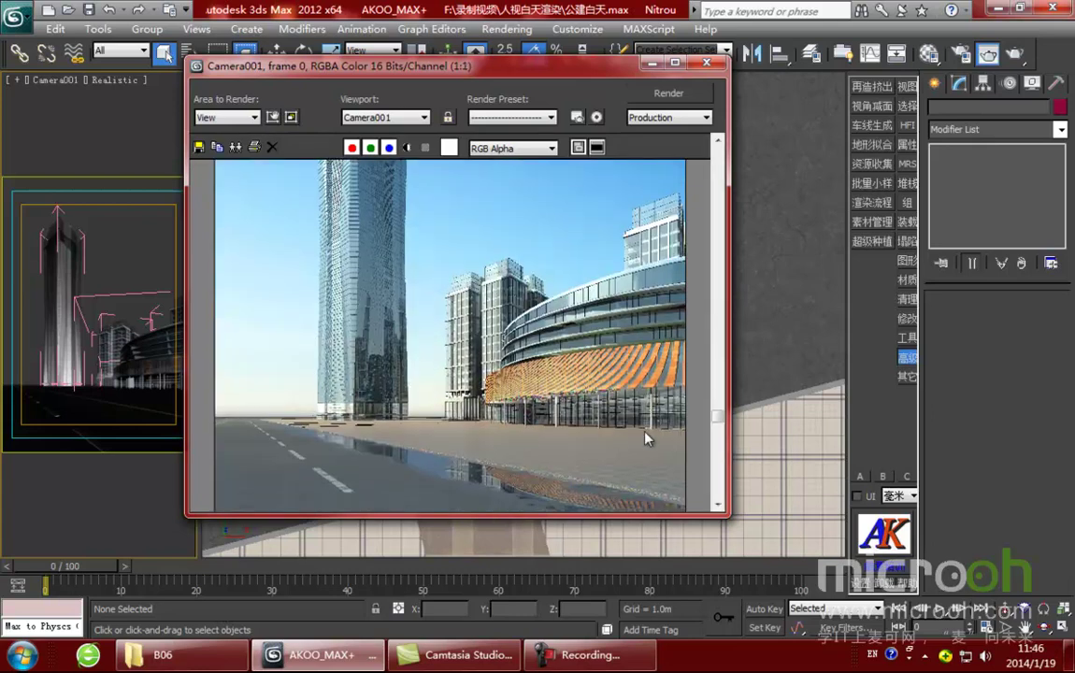
pyautogui.scroll(-1, 598, 412)
pyautogui.click(652, 63)
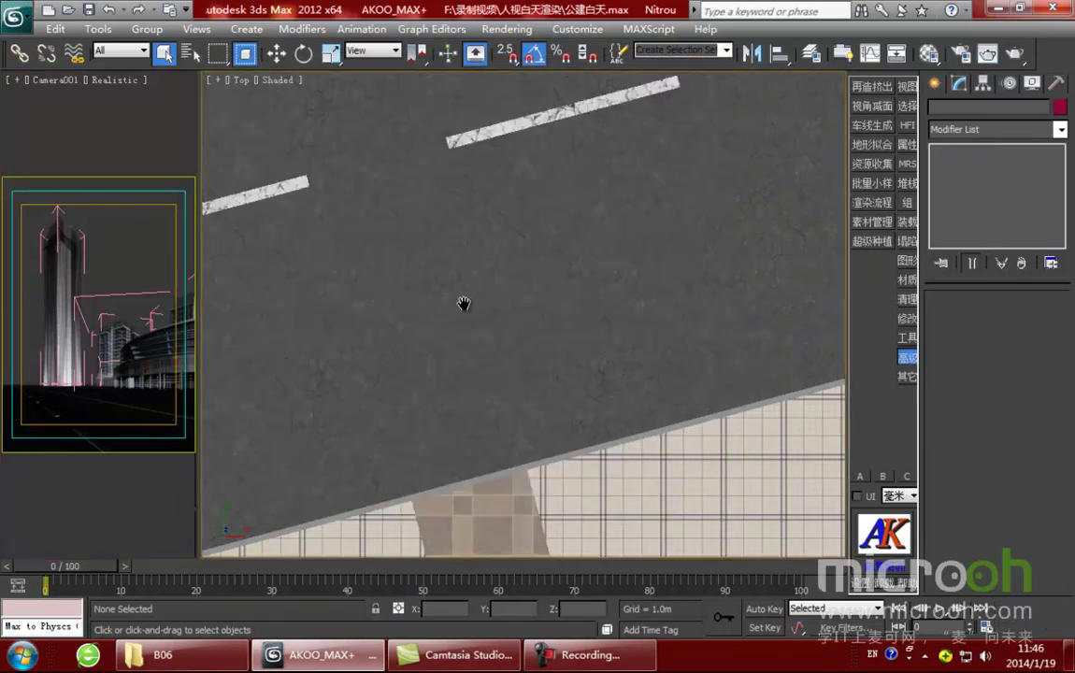
# Step: Pick the residential high-rises' glass material 夜景-玻璃 from the model into the unused 05 - Default sample slot
pyautogui.scroll(-5, 487, 324)
pyautogui.scroll(-6, 589, 385)
pyautogui.keyDown('alt'); pyautogui.moveTo(530, 265); pyautogui.dragTo(483, 235, button='middle'); pyautogui.keyUp('alt')
pyautogui.scroll(2, 479, 322)
pyautogui.moveTo(479, 186); pyautogui.dragTo(357, 386, button='middle')
pyautogui.scroll(2, 496, 422)
pyautogui.scroll(2, 475, 392)
pyautogui.scroll(5, 499, 348)
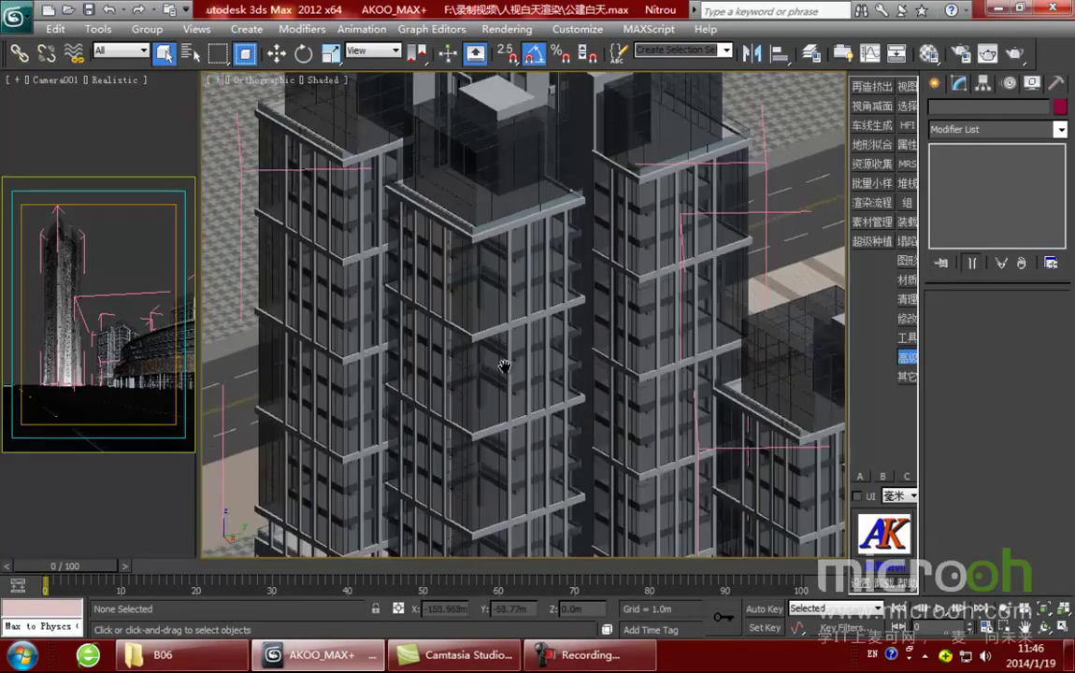
pyautogui.moveTo(504, 354); pyautogui.dragTo(504, 372, button='middle')
pyautogui.press('m')
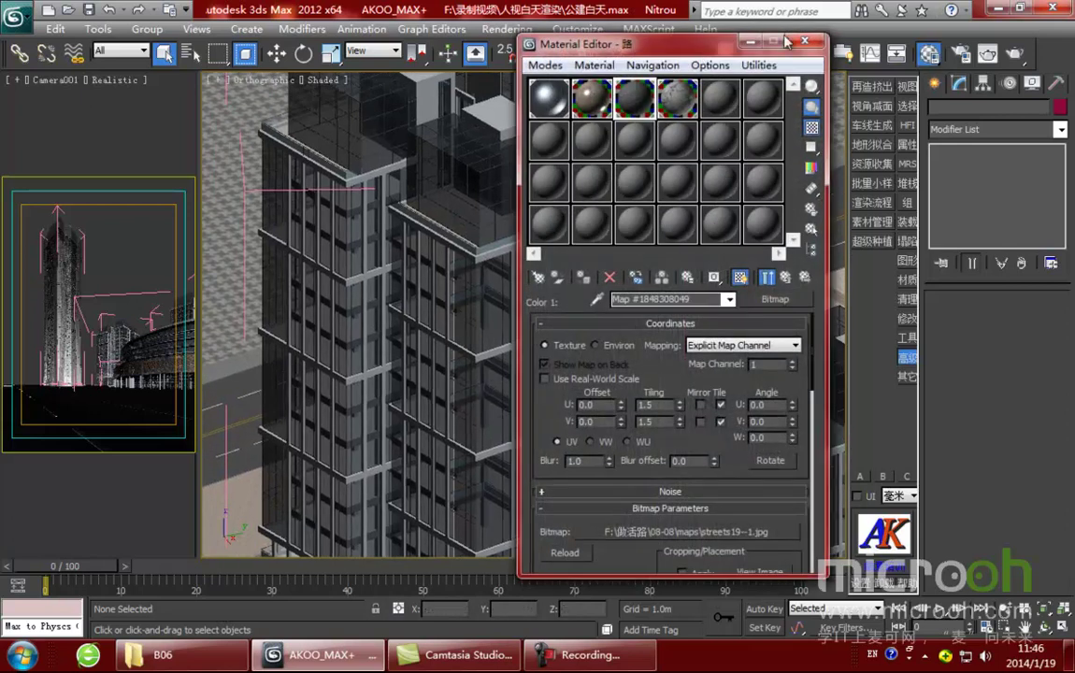
pyautogui.moveTo(635, 30); pyautogui.dragTo(708, 31)
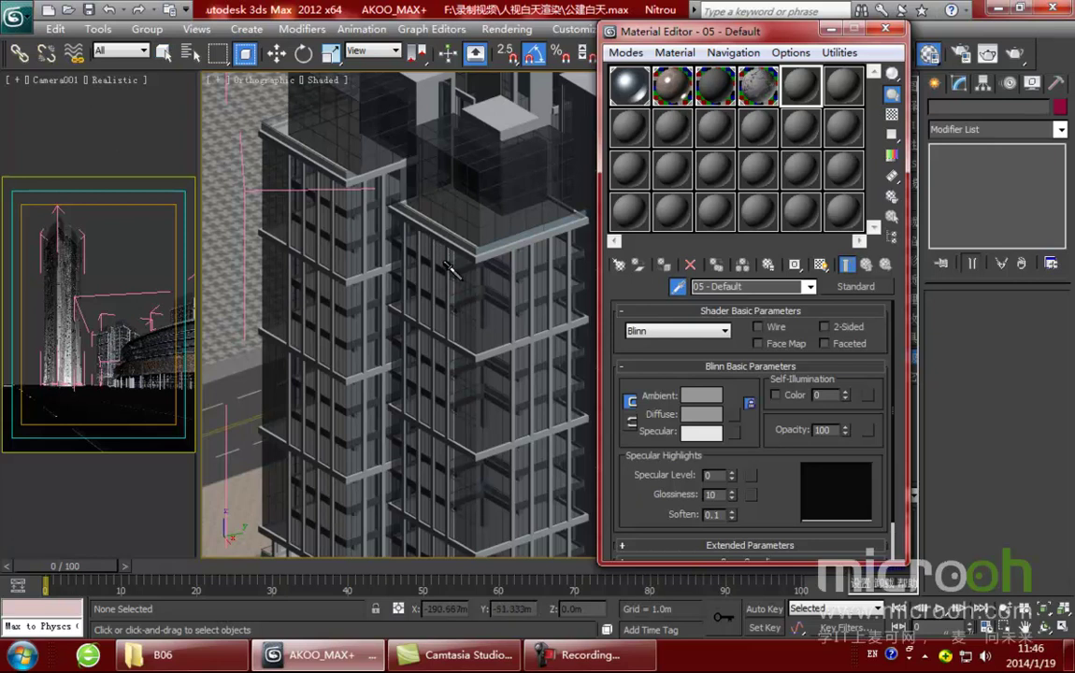
pyautogui.scroll(5, 430, 290)
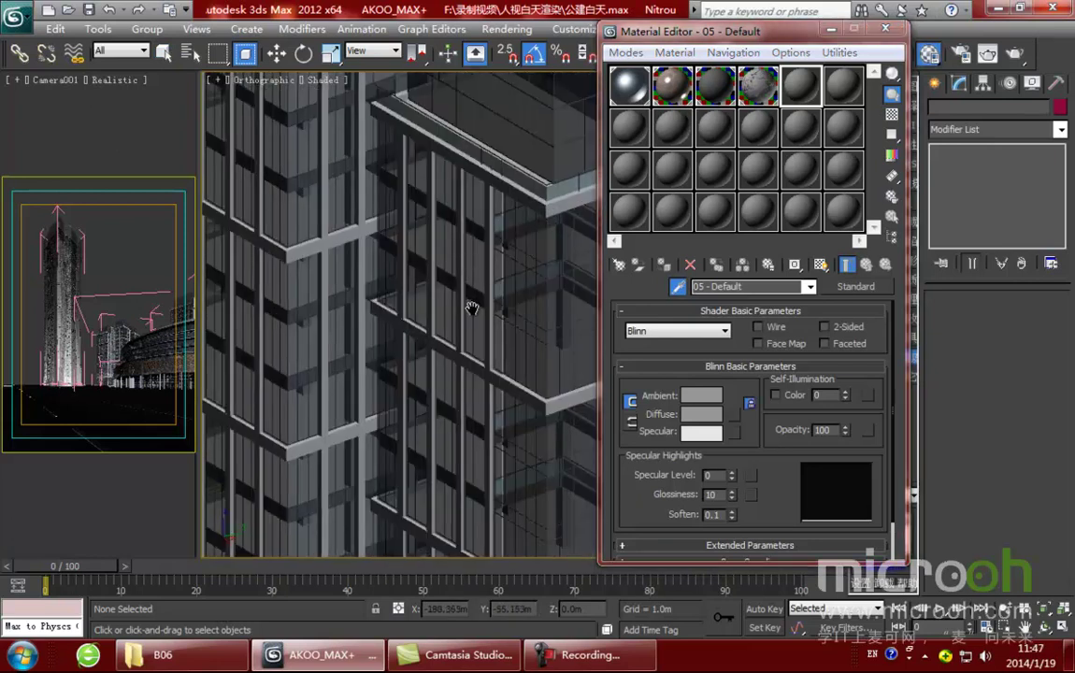
pyautogui.click(455, 210)
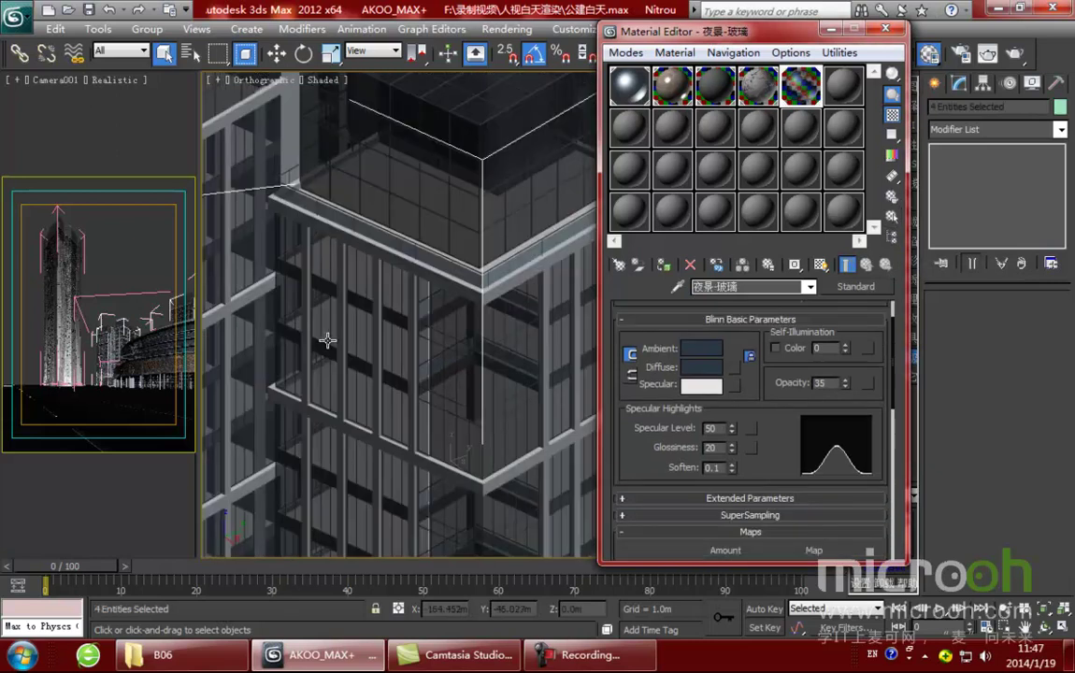
# Step: Set the high-rise glass material's specular level to 79 and glossiness to 24
pyautogui.moveTo(361, 247); pyautogui.dragTo(412, 291, button='middle')
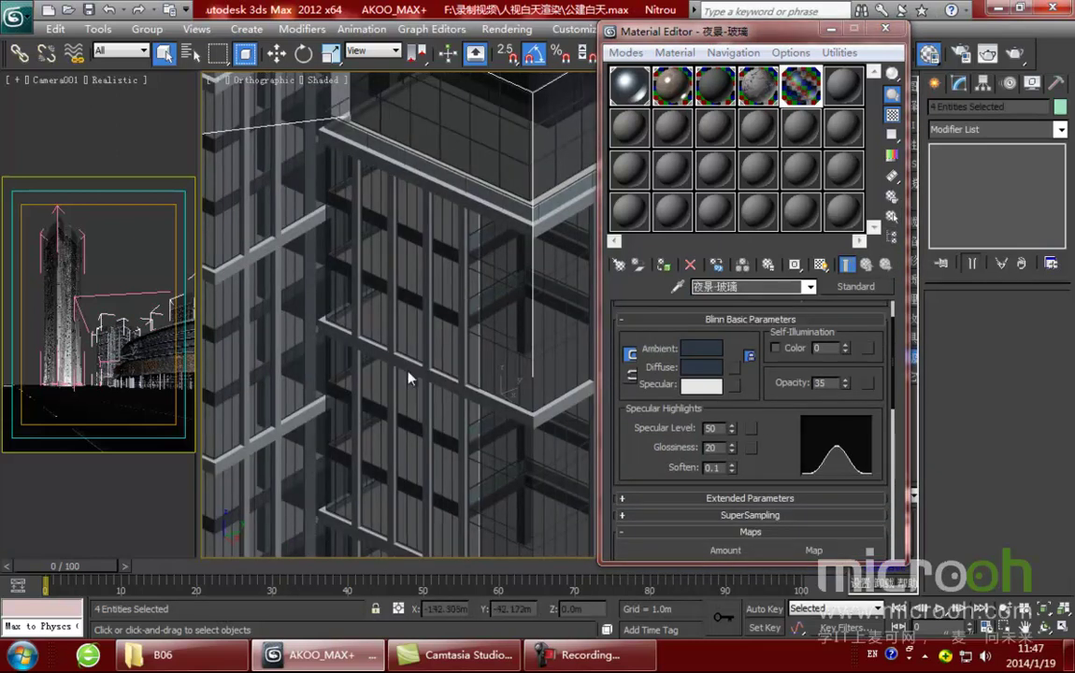
pyautogui.moveTo(376, 314); pyautogui.dragTo(381, 268, button='middle')
pyautogui.moveTo(775, 378); pyautogui.dragTo(775, 360)
pyautogui.moveTo(734, 417)
pyautogui.mouseDown()
pyautogui.moveTo(734, 388)
pyautogui.moveTo(733, 430)
pyautogui.mouseUp()
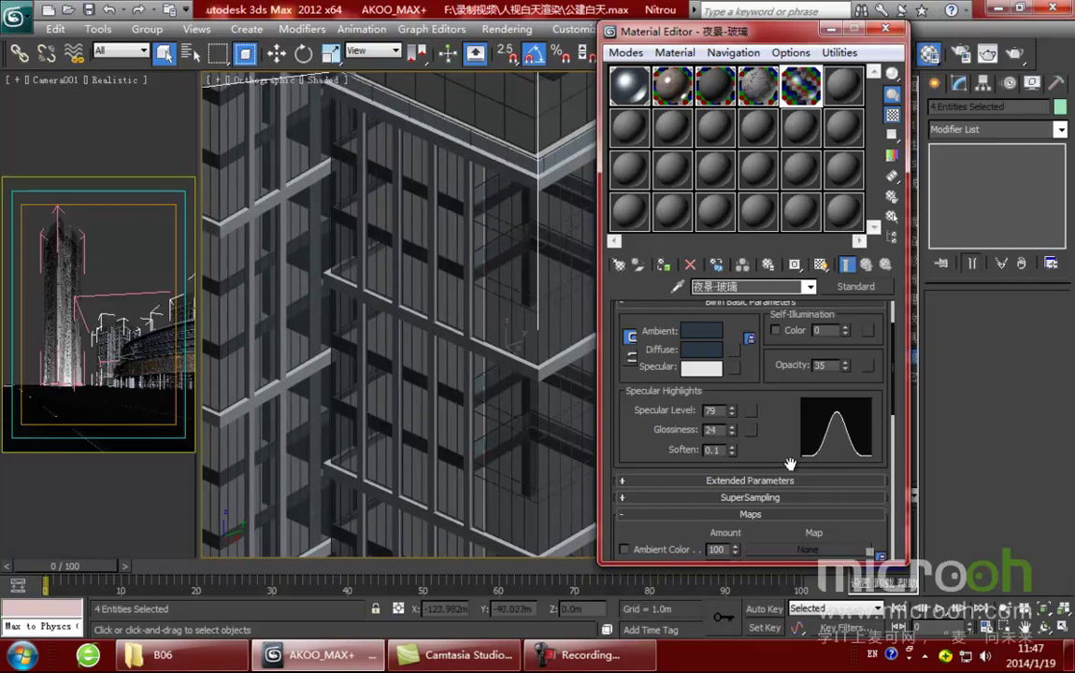
# Step: Copy the glass material's diffuse color to its Filter color in the extended parameters, and review its reflection map
pyautogui.moveTo(795, 462); pyautogui.dragTo(788, 413)
pyautogui.click(776, 430)
pyautogui.moveTo(779, 355); pyautogui.dragTo(779, 379)
pyautogui.moveTo(703, 323); pyautogui.dragTo(759, 481)
pyautogui.click(745, 302)
pyautogui.scroll(-5, 786, 309)
pyautogui.scroll(-10, 787, 441)
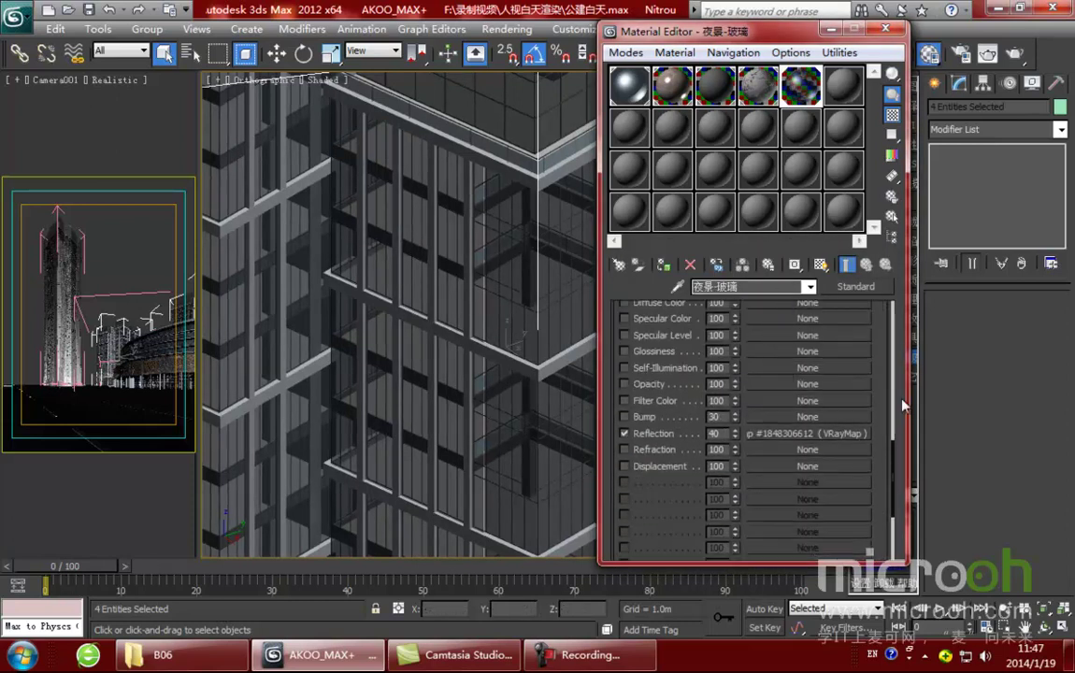
pyautogui.scroll(9, 885, 384)
pyautogui.moveTo(806, 338); pyautogui.dragTo(801, 489)
# Step: Hide the selected glass objects of the residential high-rises
pyautogui.moveTo(524, 355); pyautogui.dragTo(557, 349, button='middle')
pyautogui.rightClick(485, 312)
pyautogui.click(523, 265)
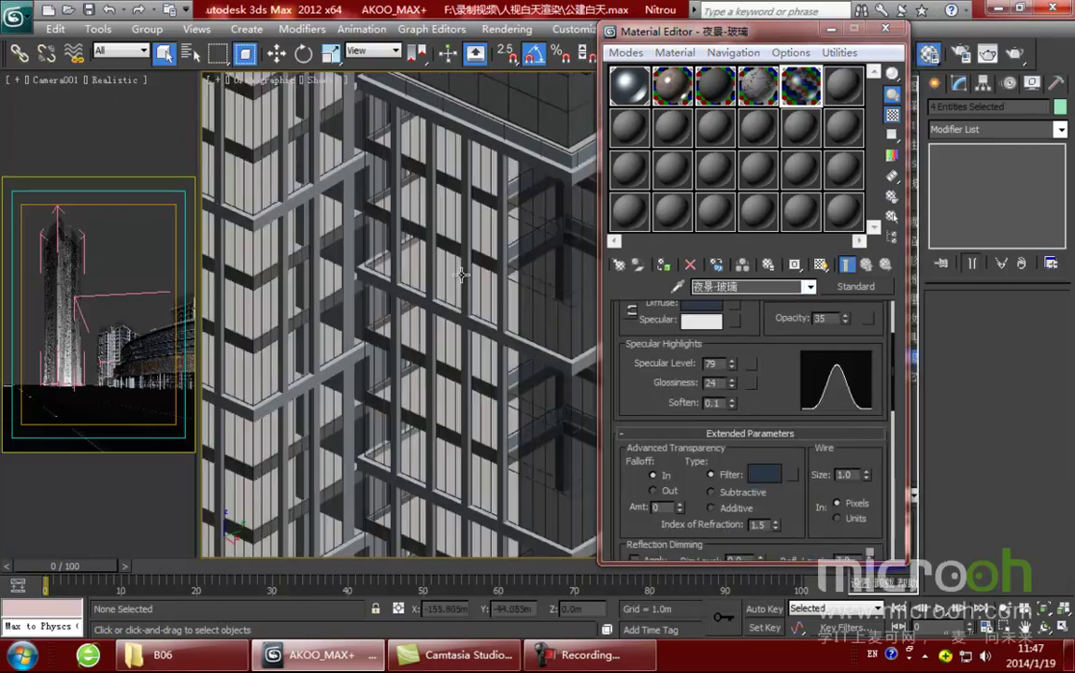
# Step: Pick the high-rises' second glass material 亮玻璃1 from the model into the unused 06 - Default sample slot
pyautogui.moveTo(322, 253); pyautogui.dragTo(353, 266, button='middle')
pyautogui.click(843, 86)
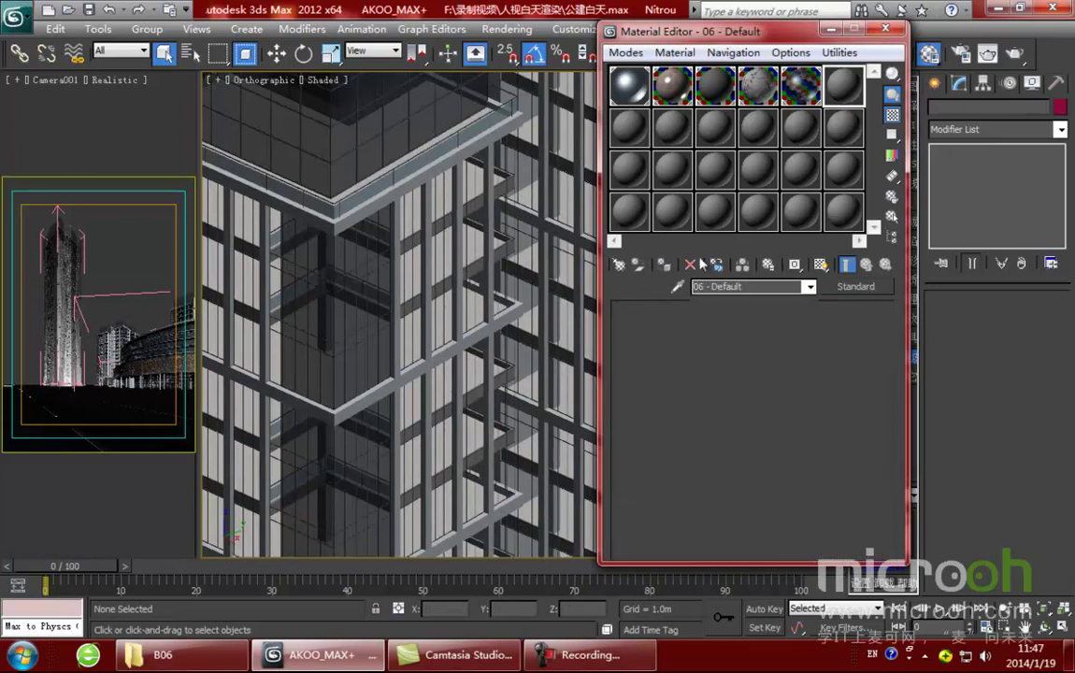
pyautogui.click(344, 243)
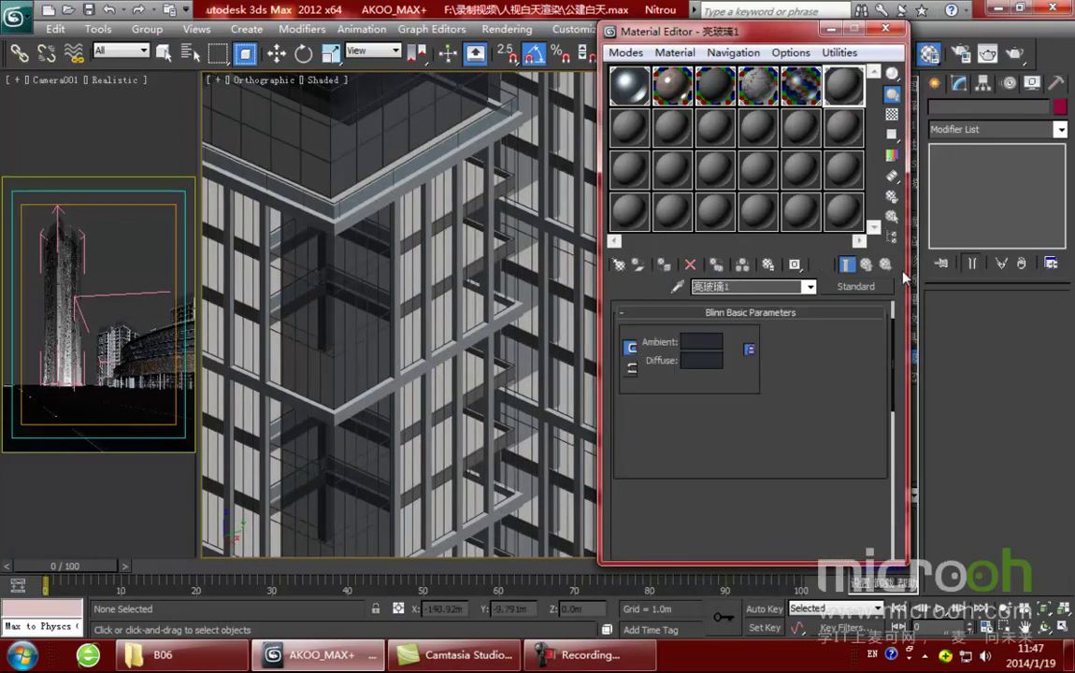
# Step: Select all objects that use the 亮玻璃1 material and isolate them
pyautogui.click(885, 224)
pyautogui.click(689, 576)
pyautogui.hotkey('alt', 'q')
pyautogui.scroll(3, 487, 408)
pyautogui.moveTo(497, 426); pyautogui.dragTo(519, 440, button='middle')
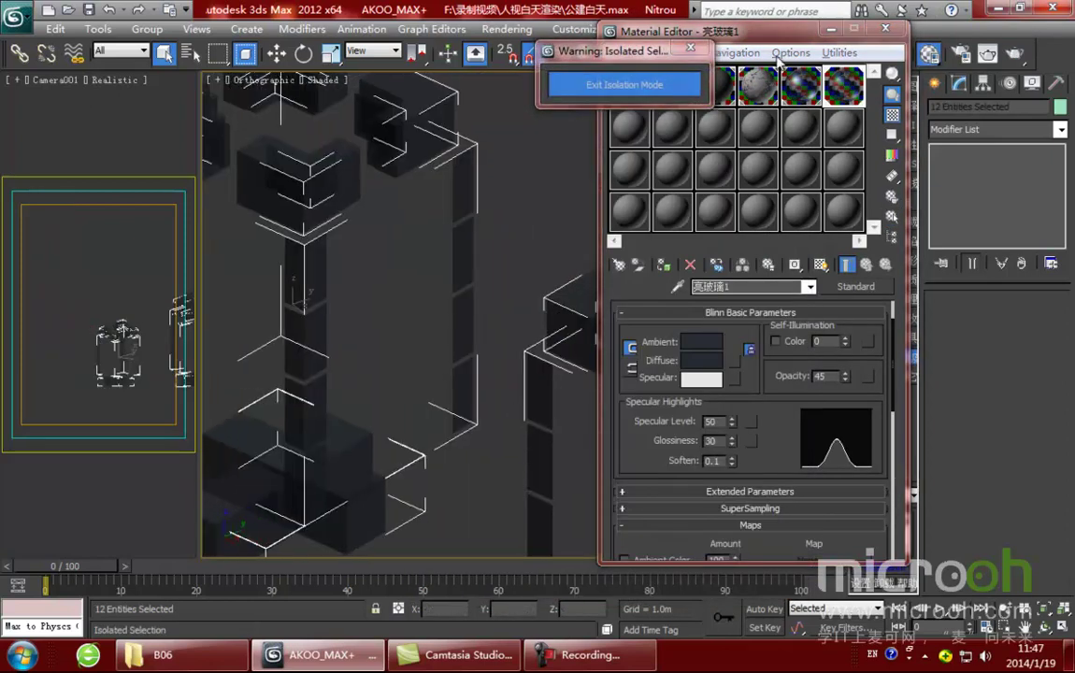
# Step: Change the locked ambient and diffuse color of 亮玻璃1 to a muted medium blue
pyautogui.moveTo(788, 37); pyautogui.dragTo(807, 34)
pyautogui.scroll(2, 721, 402)
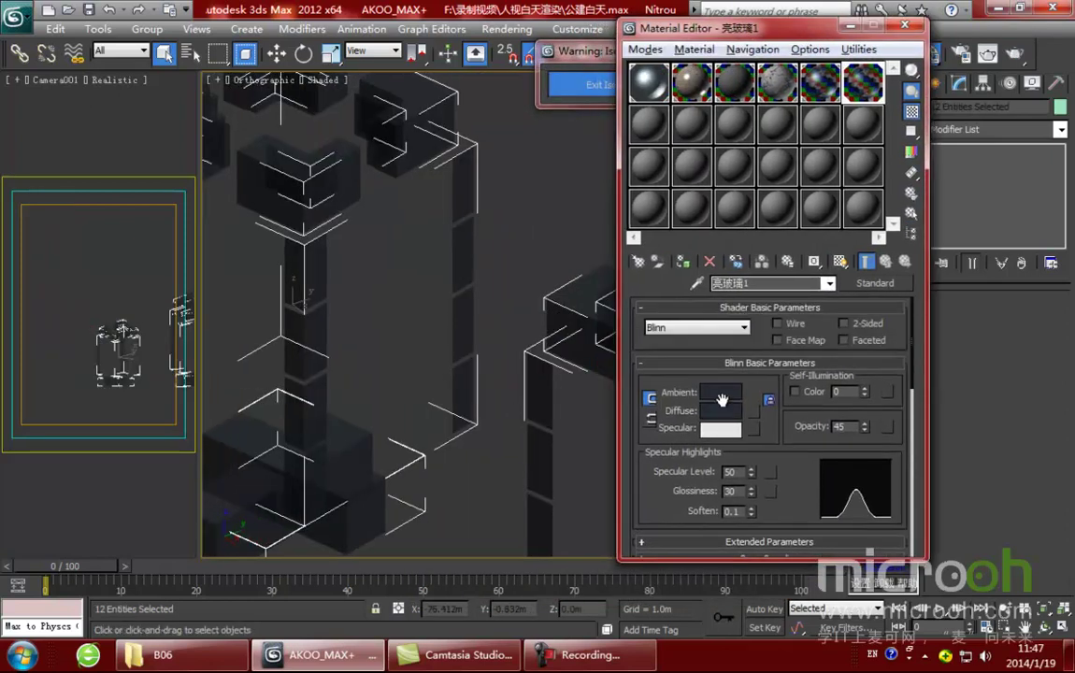
pyautogui.click(725, 397)
pyautogui.moveTo(696, 267)
pyautogui.mouseDown()
pyautogui.moveTo(690, 191)
pyautogui.moveTo(693, 277)
pyautogui.mouseUp()
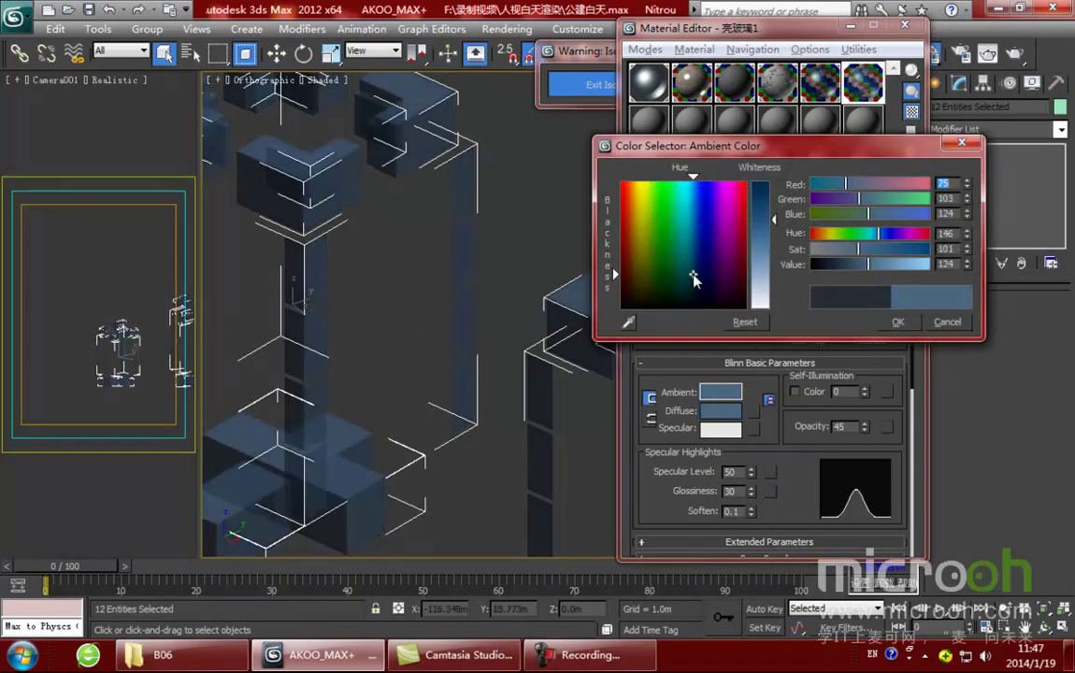
pyautogui.moveTo(773, 218); pyautogui.dragTo(774, 228)
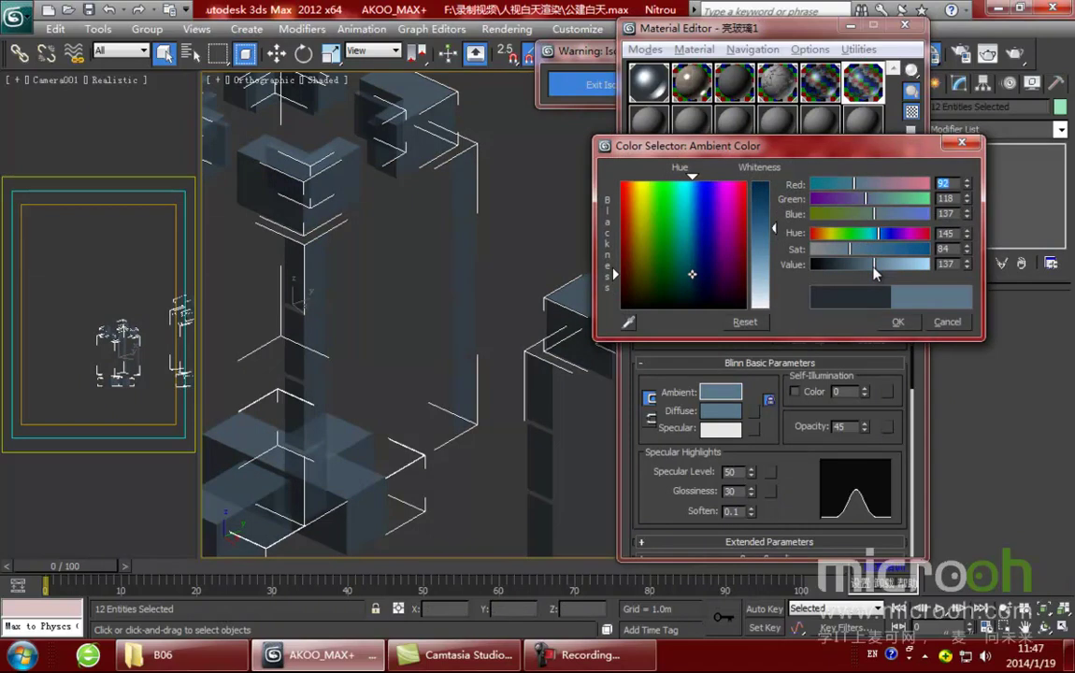
pyautogui.moveTo(873, 266); pyautogui.dragTo(861, 268)
pyautogui.click(895, 320)
# Step: Copy the 亮玻璃1 diffuse color to its Filter color in the extended parameters, and review its reflection map
pyautogui.scroll(-3, 733, 366)
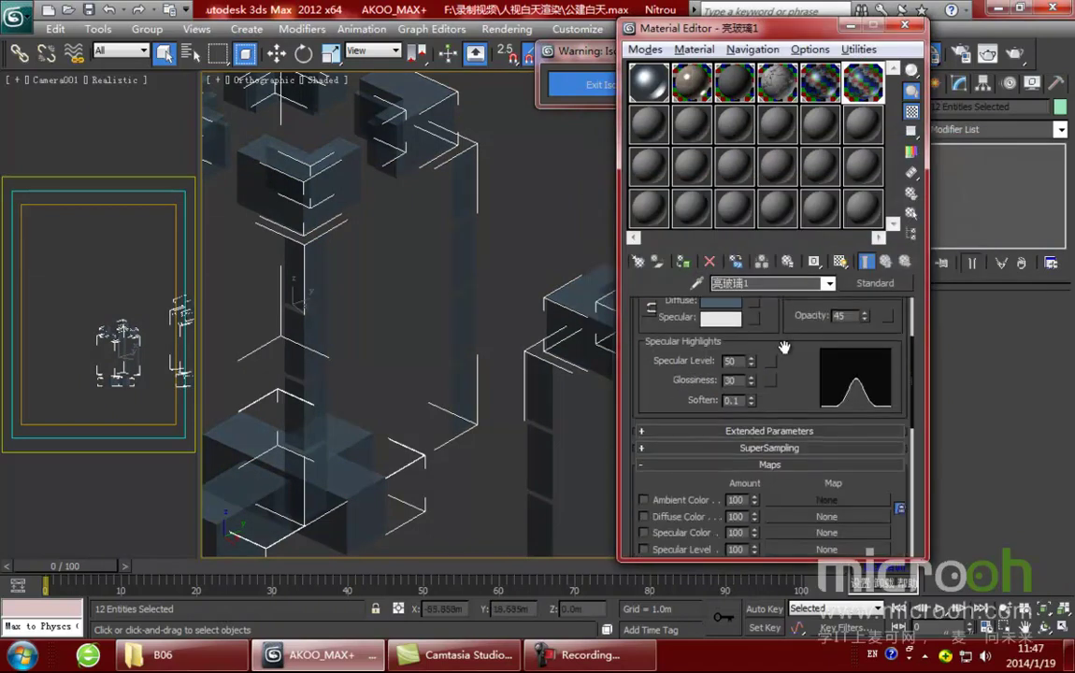
pyautogui.click(770, 430)
pyautogui.scroll(1, 738, 392)
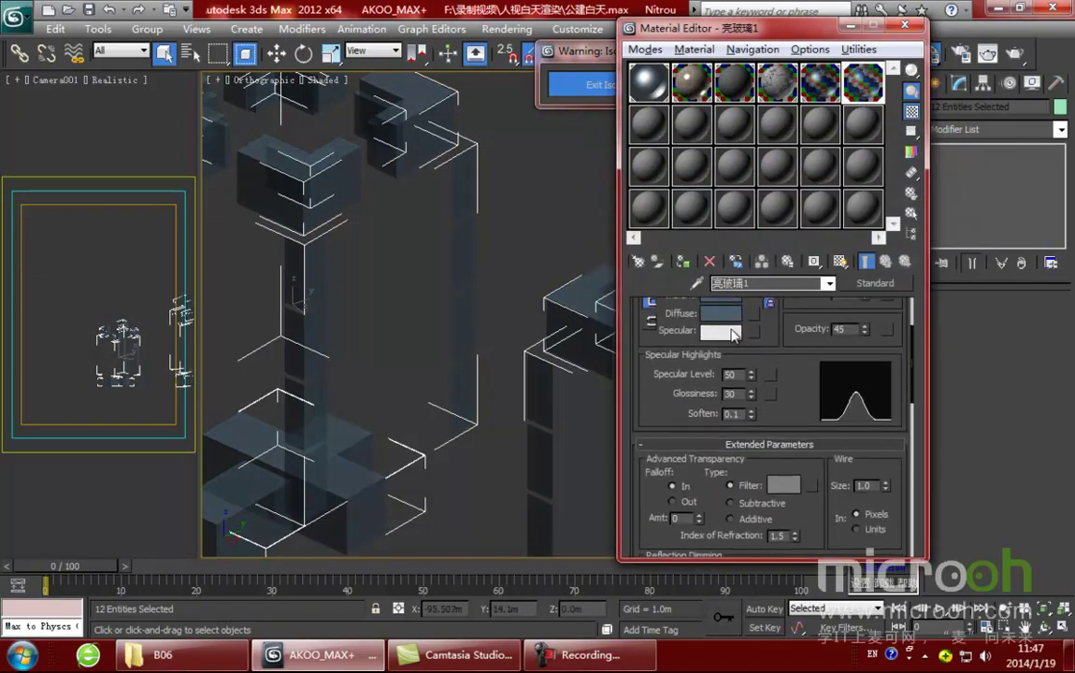
pyautogui.moveTo(785, 498); pyautogui.dragTo(785, 498)
pyautogui.click(764, 299)
pyautogui.scroll(-4, 799, 416)
pyautogui.scroll(4, 808, 505)
pyautogui.scroll(1, 811, 520)
pyautogui.scroll(-7, 827, 495)
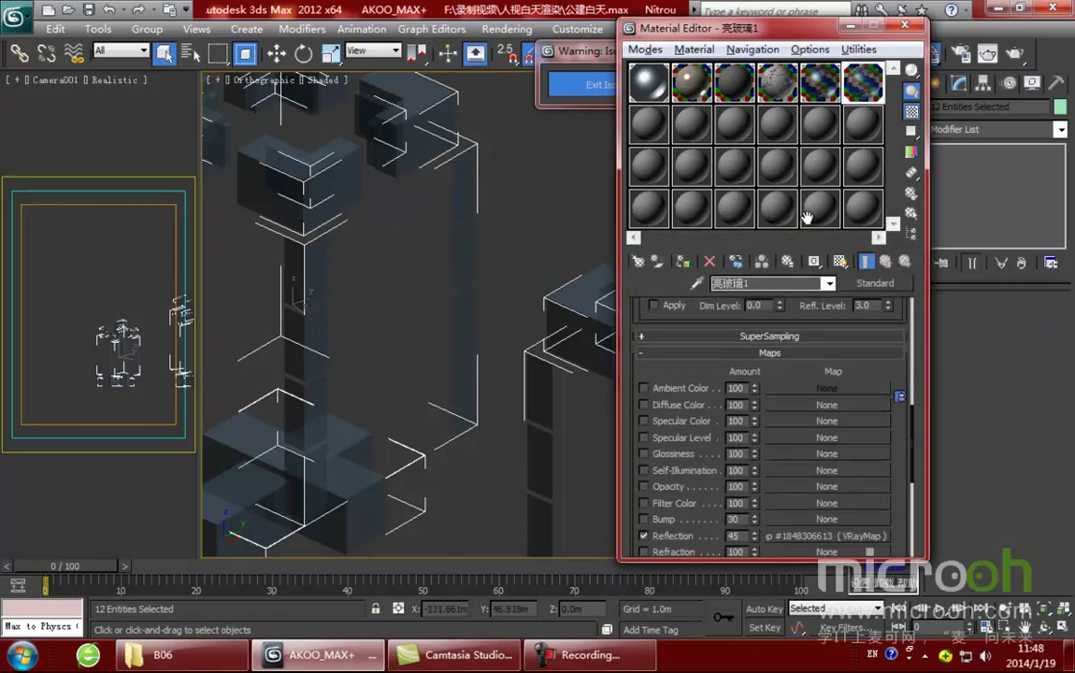
pyautogui.scroll(-3, 785, 467)
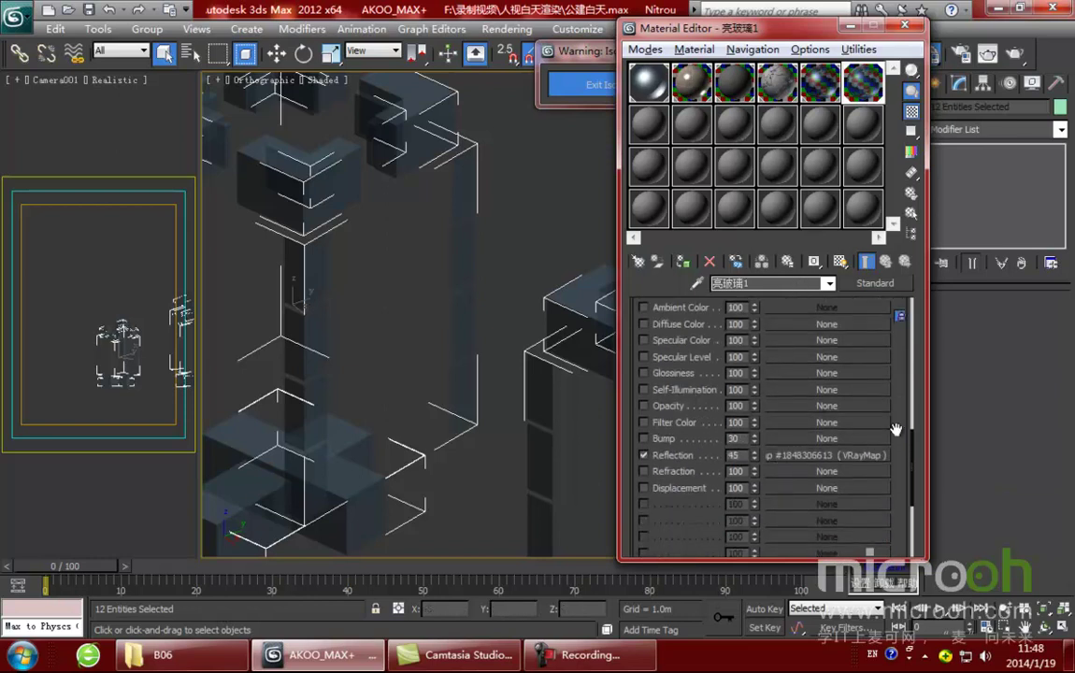
pyautogui.scroll(5, 797, 374)
pyautogui.scroll(5, 805, 361)
# Step: Exit isolation mode and hide the selected 亮玻璃1 glass objects
pyautogui.click(588, 84)
pyautogui.rightClick(439, 247)
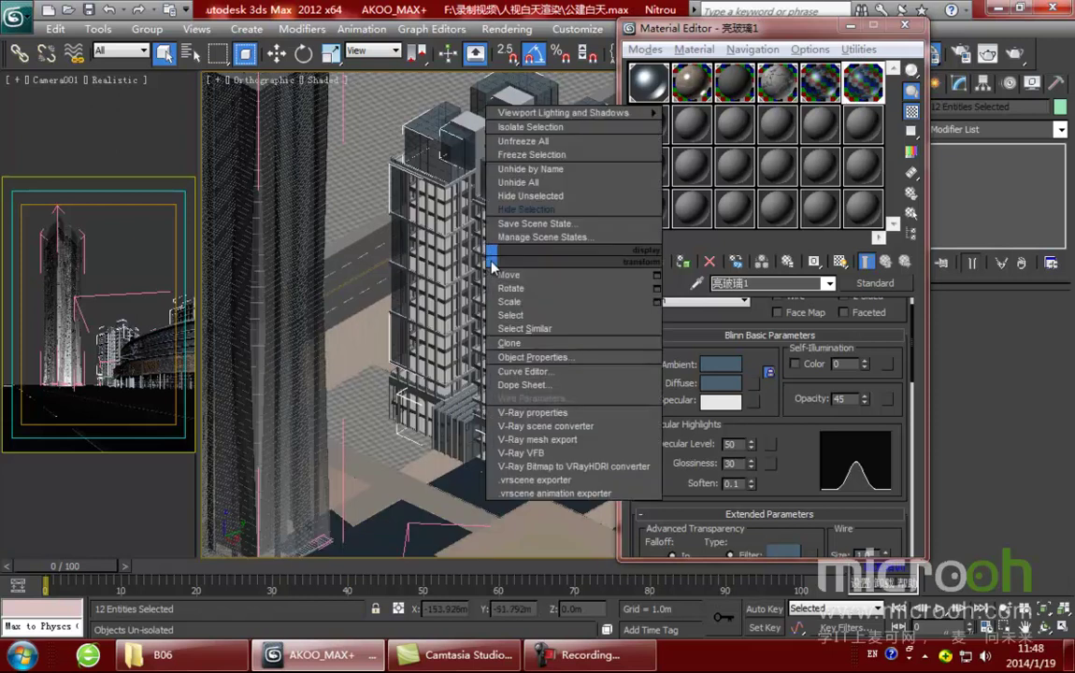
pyautogui.click(467, 206)
# Step: Examine the high-rises, the ring-shaped building and the surrounding roads for remaining materials to adjust
pyautogui.scroll(-4, 501, 345)
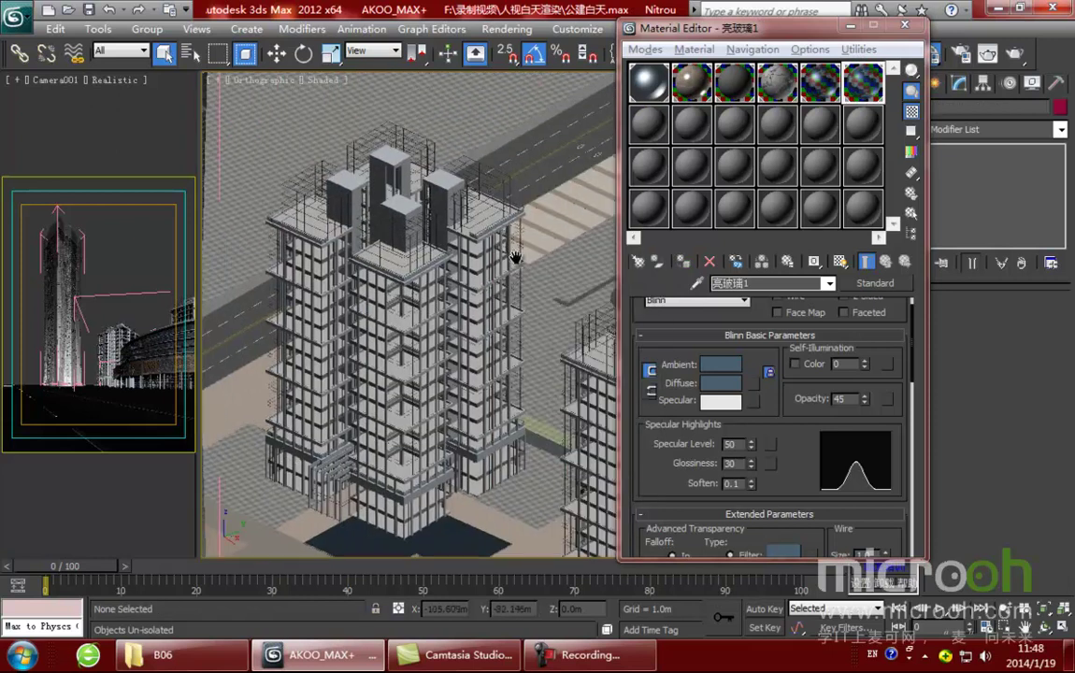
pyautogui.moveTo(439, 171); pyautogui.dragTo(411, 421, button='middle')
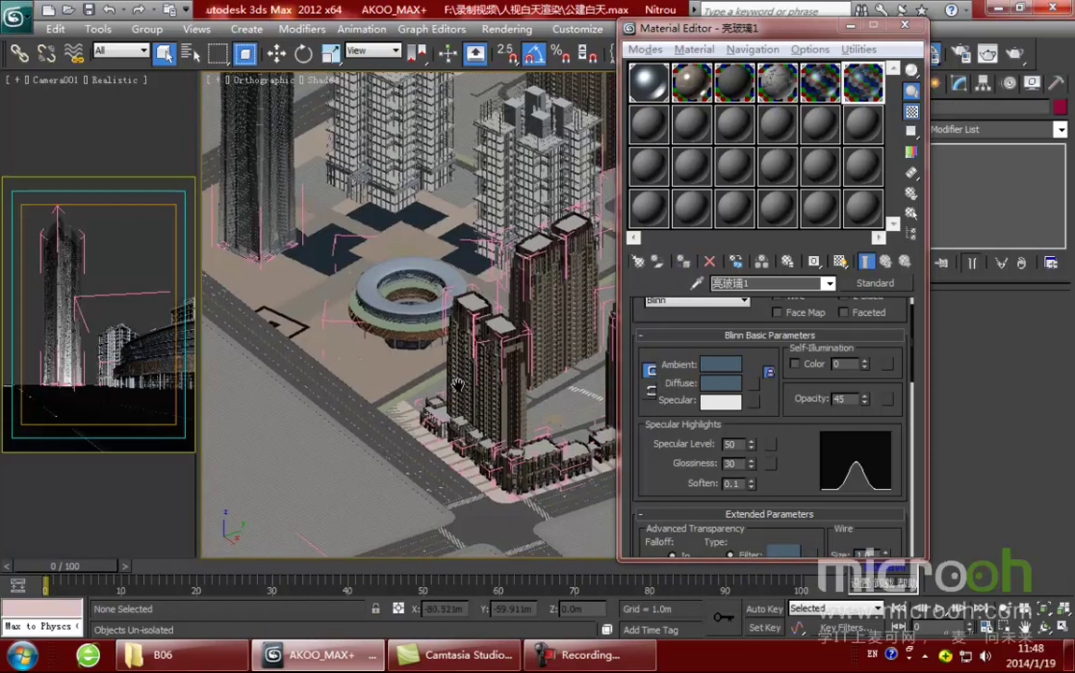
pyautogui.scroll(2, 385, 321)
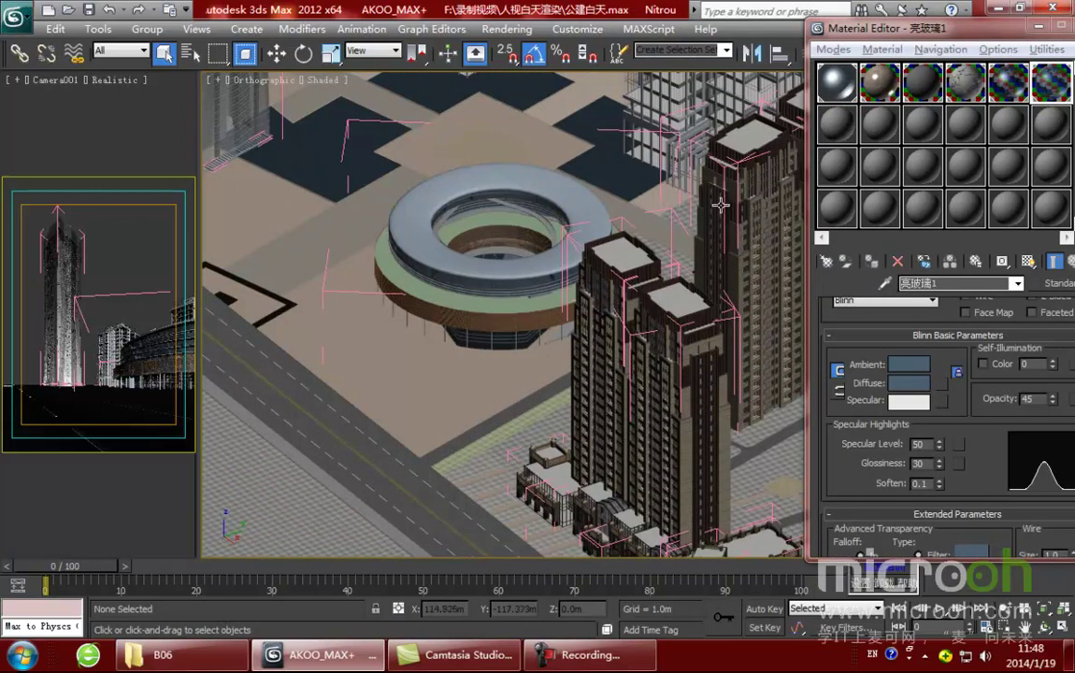
pyautogui.moveTo(558, 416); pyautogui.dragTo(746, 429, button='middle')
pyautogui.scroll(2, 403, 343)
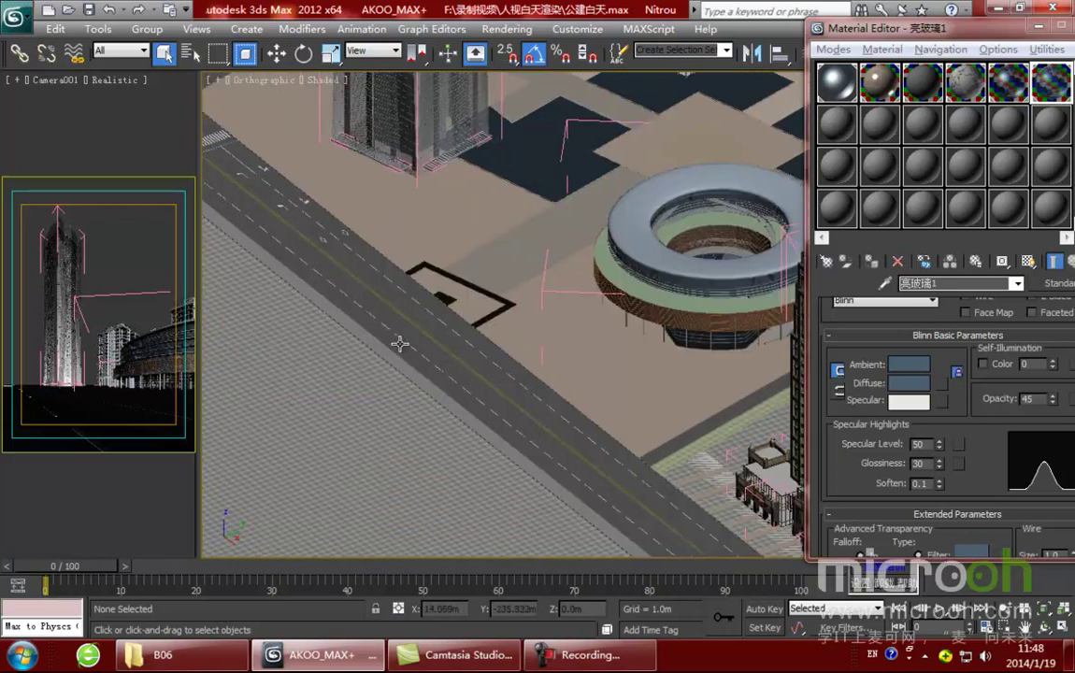
pyautogui.moveTo(400, 353); pyautogui.dragTo(517, 433, button='middle')
pyautogui.scroll(-2, 516, 433)
pyautogui.moveTo(516, 312); pyautogui.dragTo(452, 468, button='middle')
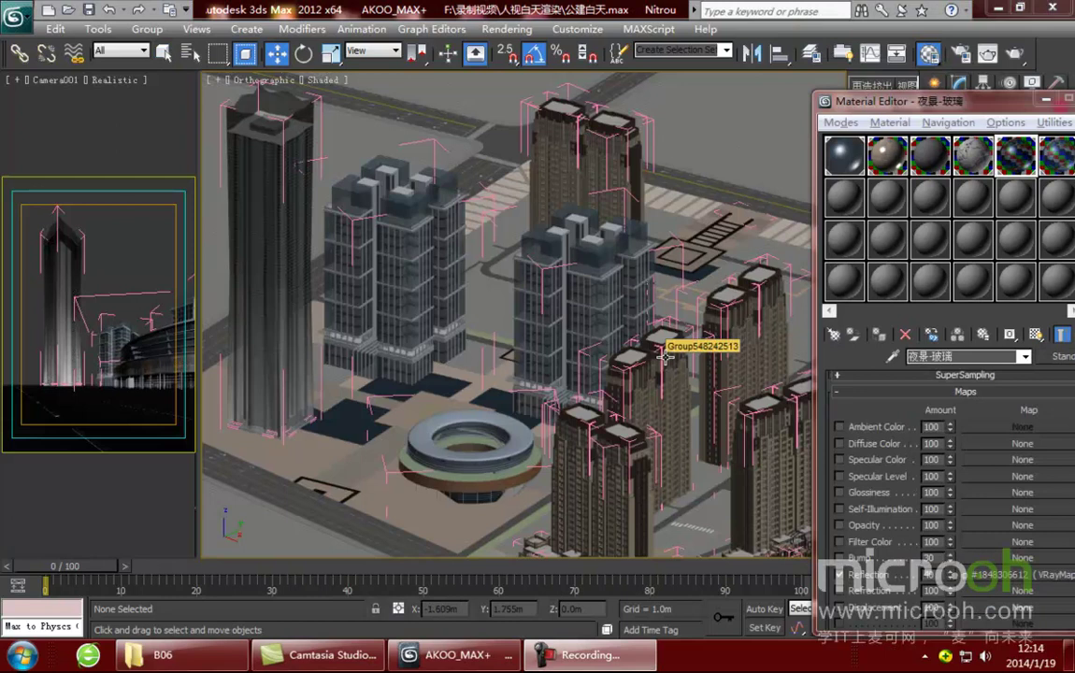
pyautogui.moveTo(414, 353); pyautogui.dragTo(602, 316, button='middle')
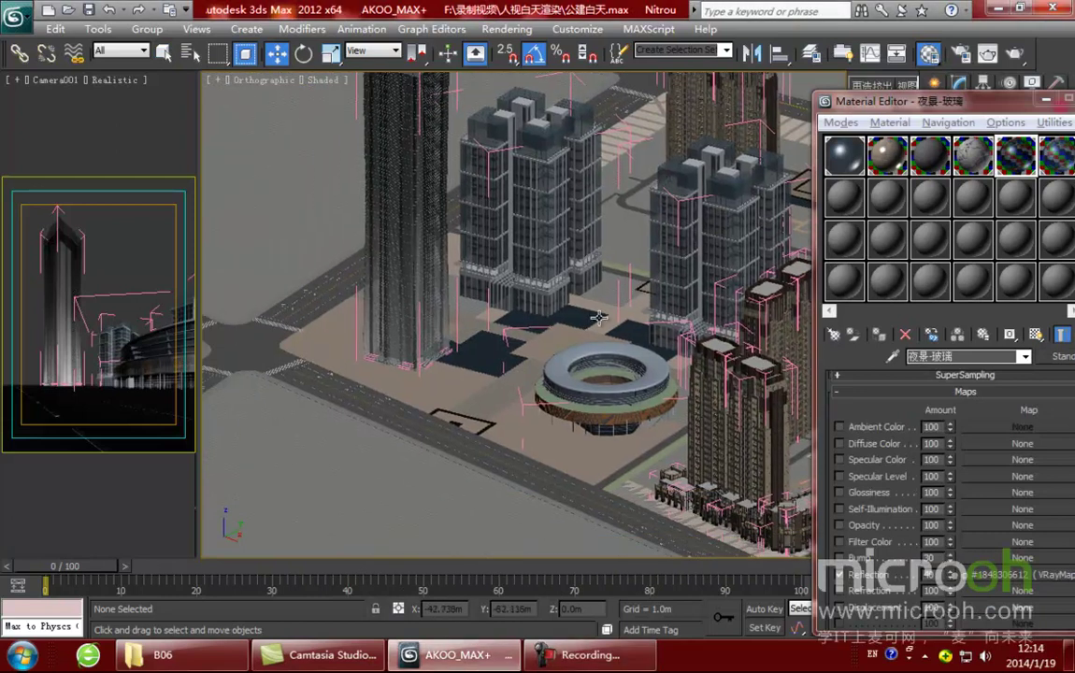
pyautogui.moveTo(500, 340); pyautogui.dragTo(519, 392, button='middle')
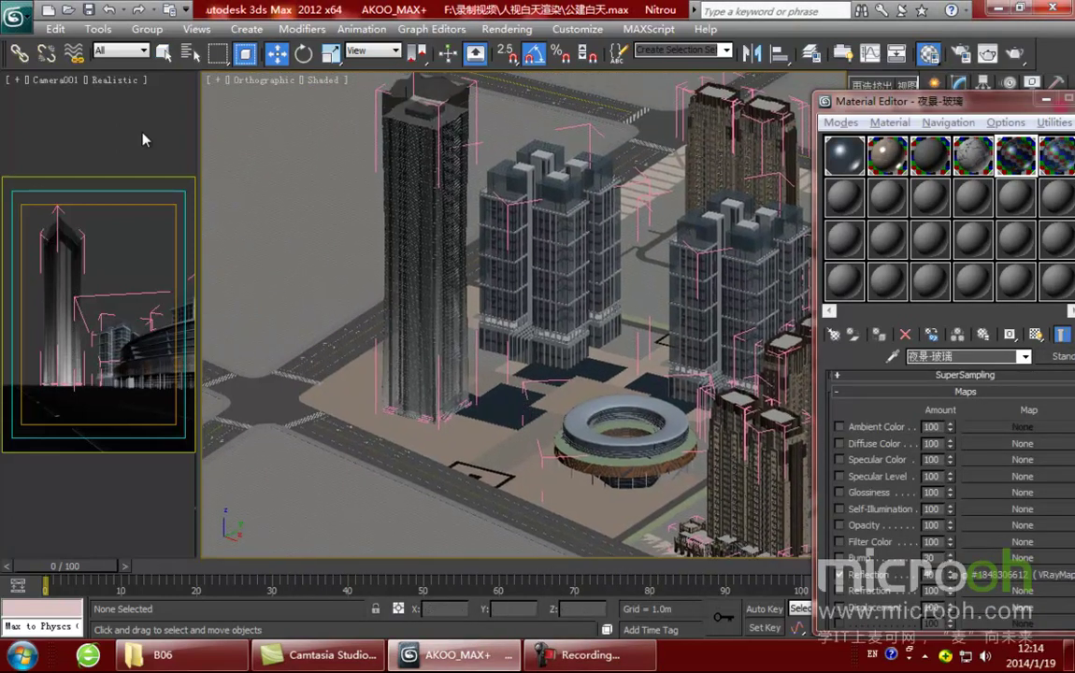
# Step: Render the Camera001 view and enlarge the rendered image to inspect the glass, facades and wet road
pyautogui.click(120, 113)
pyautogui.click(1015, 54)
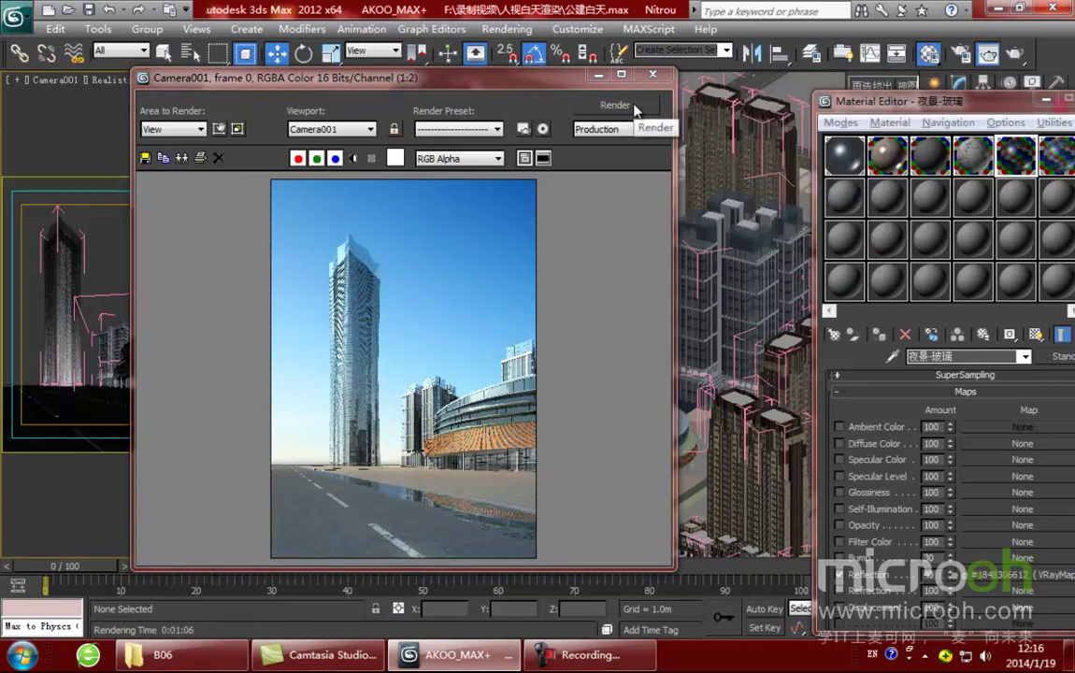
pyautogui.click(621, 74)
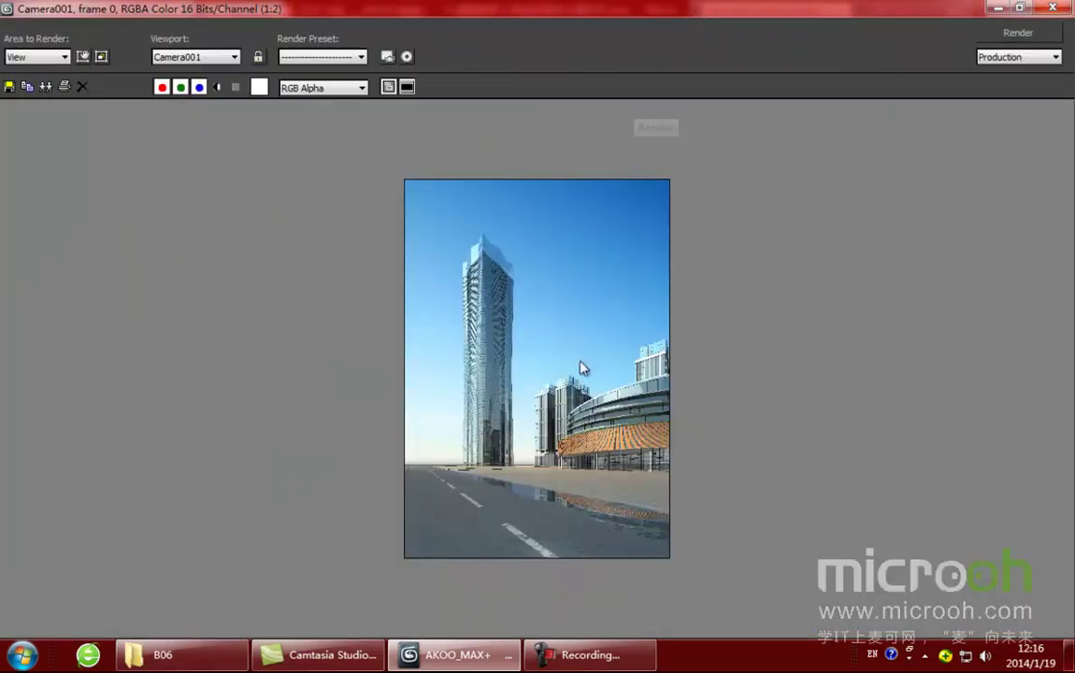
pyautogui.scroll(1, 565, 399)
pyautogui.scroll(1, 565, 399)
pyautogui.scroll(-1, 564, 399)
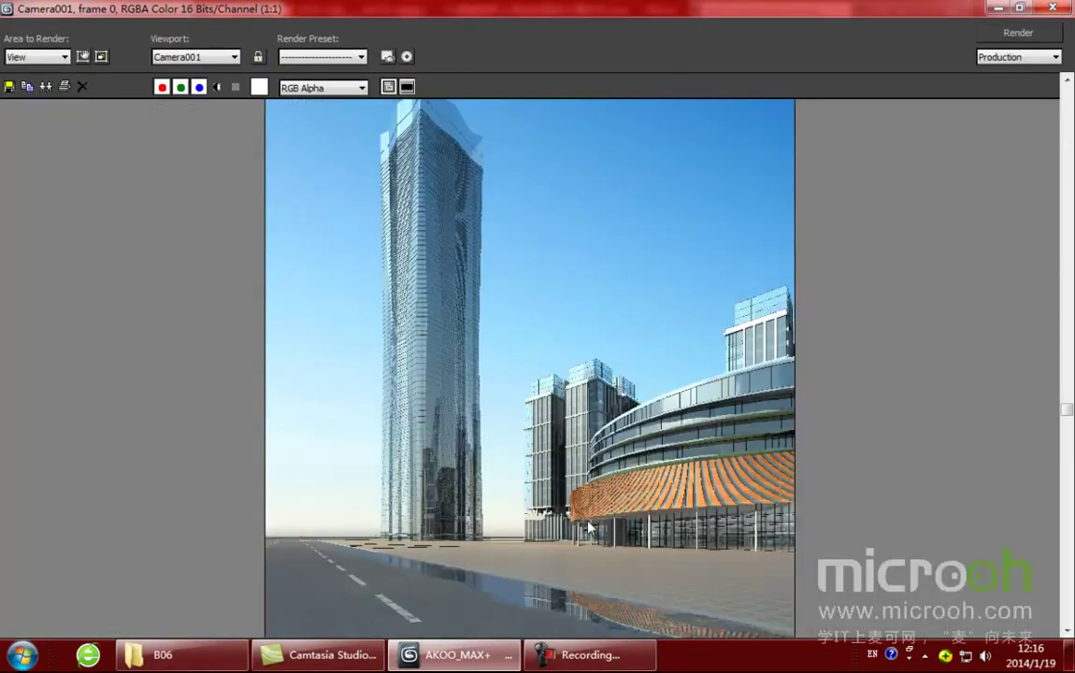
# Step: Inspect the rendered camera image at different magnifications, then close the render window and the Material Editor
pyautogui.scroll(-1, 505, 482)
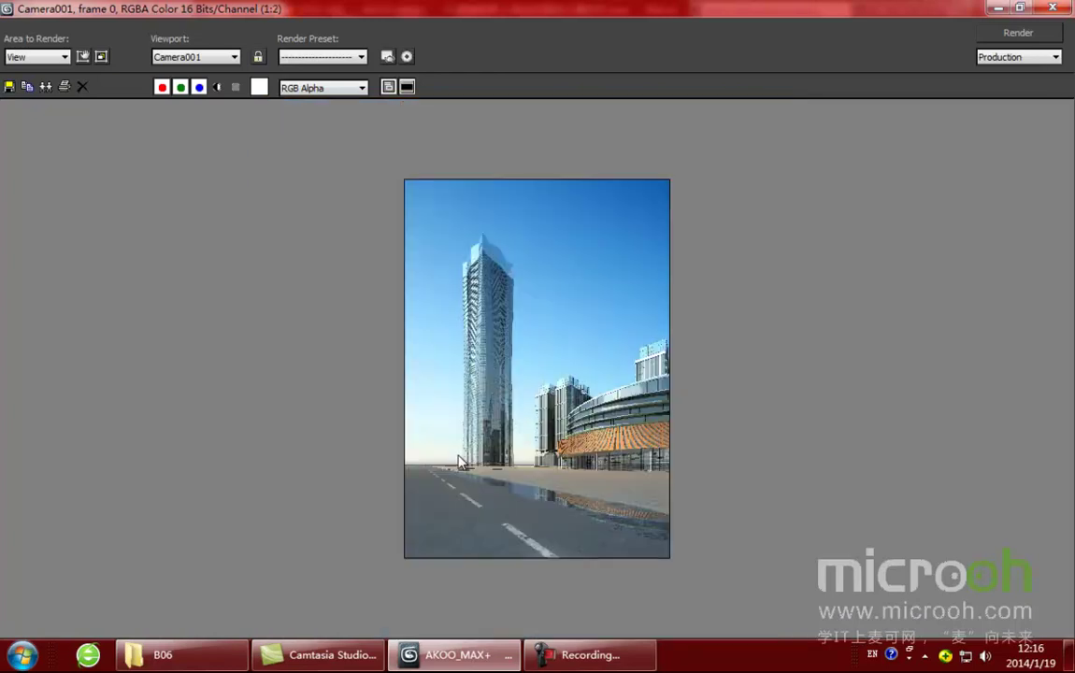
pyautogui.scroll(1, 484, 453)
pyautogui.scroll(-1, 547, 453)
pyautogui.scroll(1, 608, 471)
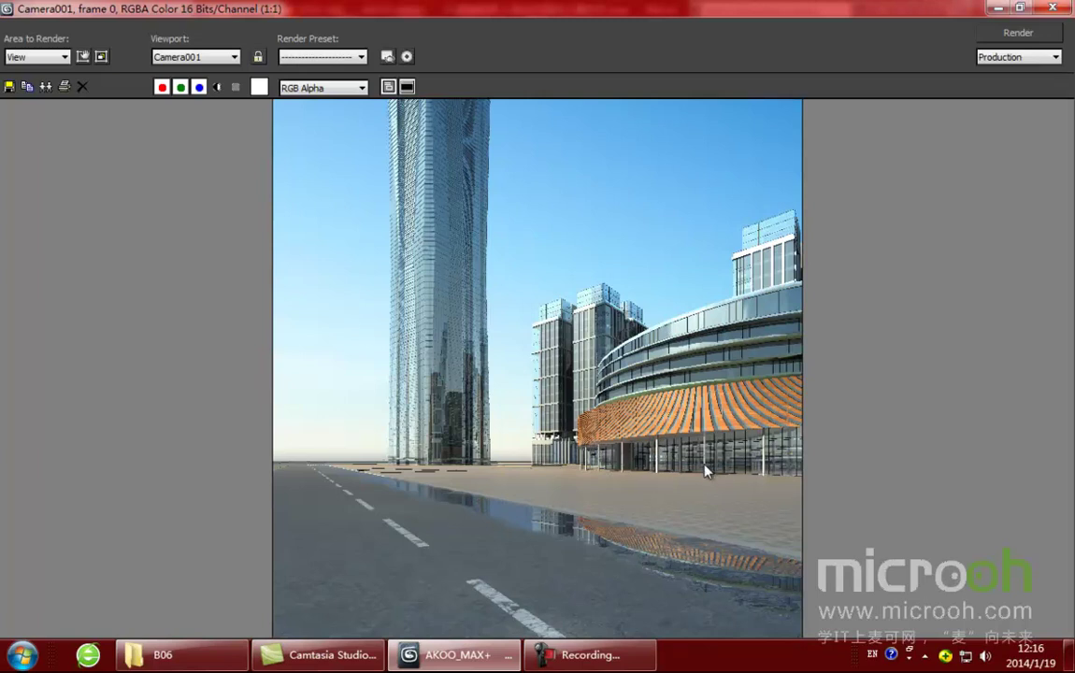
pyautogui.scroll(-1, 705, 472)
pyautogui.click(1051, 9)
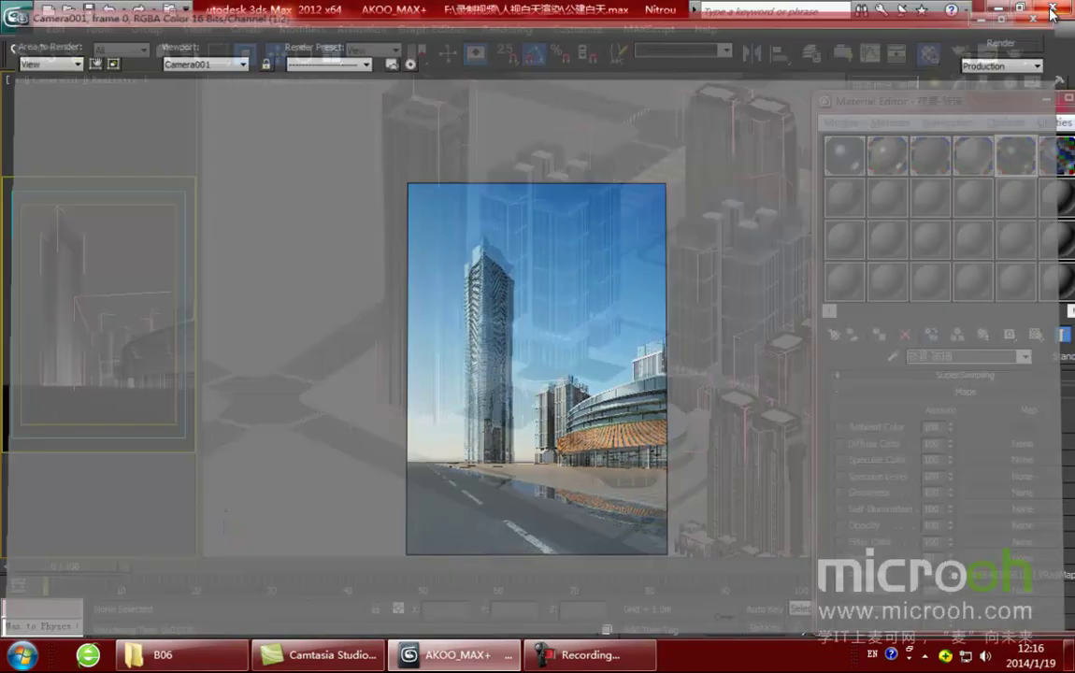
pyautogui.moveTo(923, 111); pyautogui.dragTo(673, 105)
pyautogui.click(854, 96)
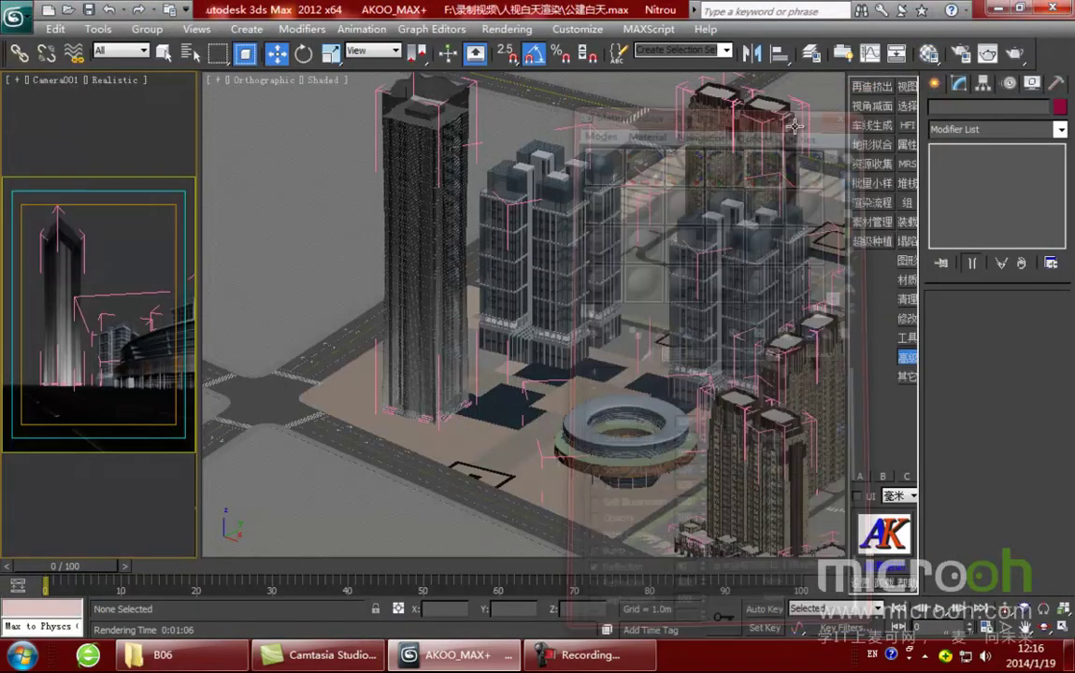
# Step: Switch the main viewport to a top wireframe view framed on the square high-rise tower
pyautogui.moveTo(424, 198); pyautogui.dragTo(422, 264, button='middle')
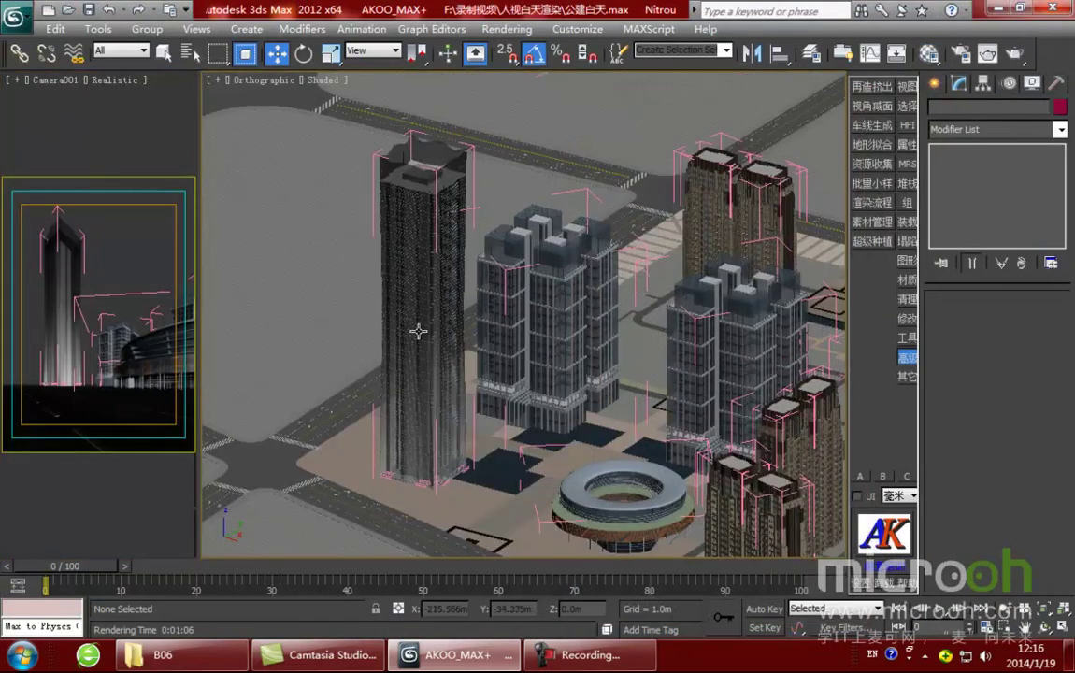
pyautogui.scroll(5, 432, 429)
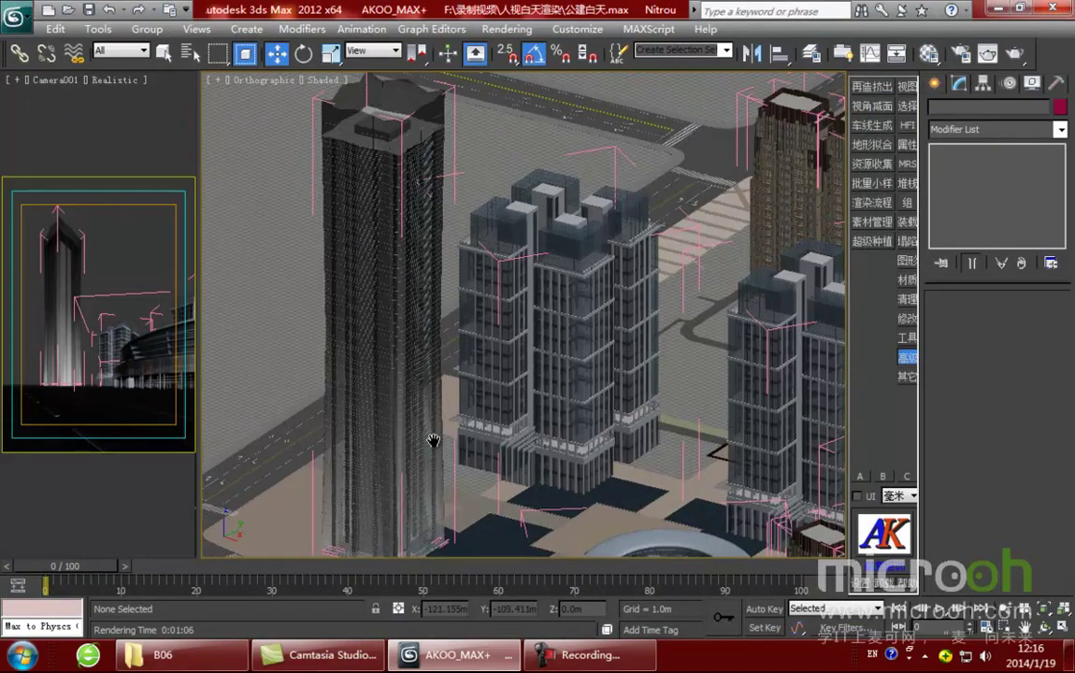
pyautogui.press('t')
pyautogui.press('z')
pyautogui.scroll(3, 479, 365)
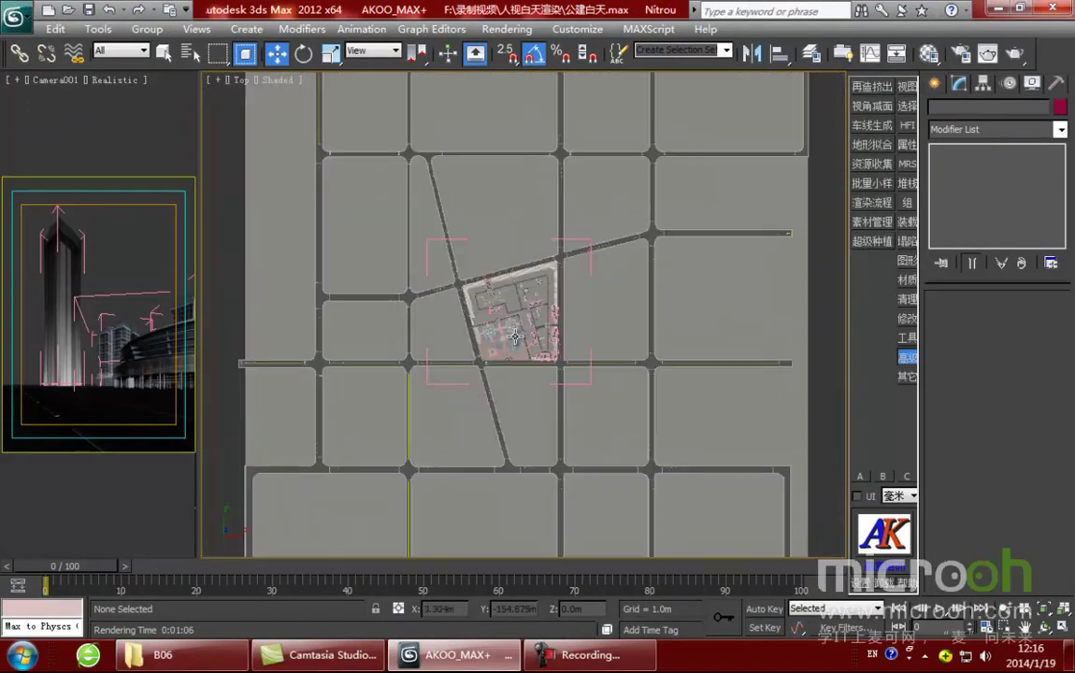
pyautogui.scroll(5, 488, 387)
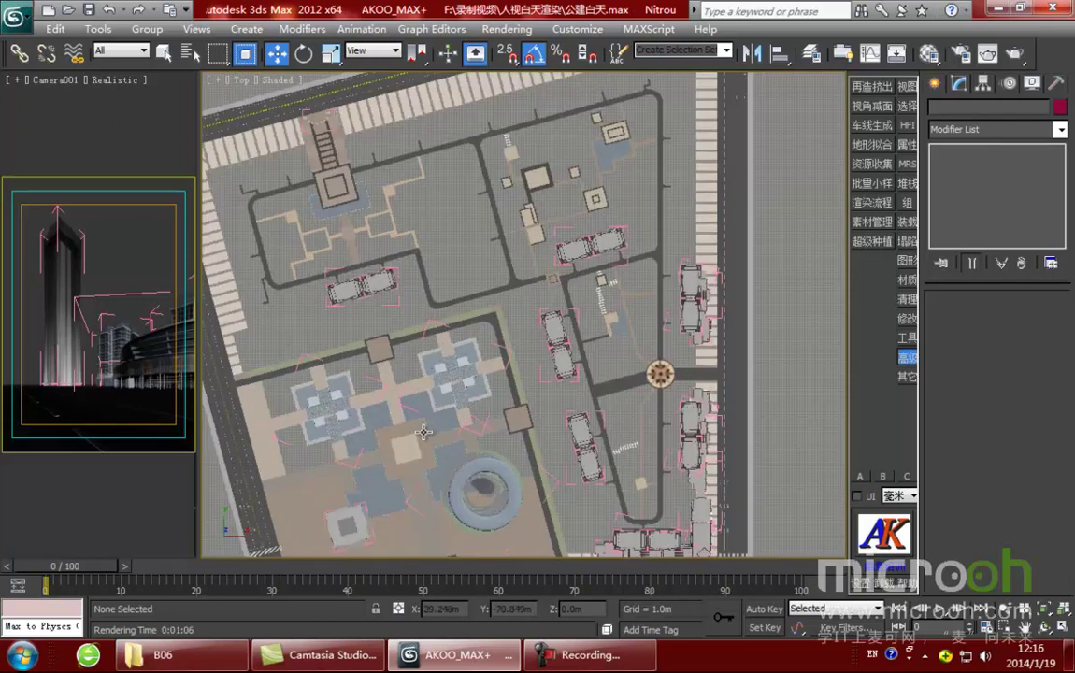
pyautogui.moveTo(498, 370); pyautogui.dragTo(775, 111, button='middle')
pyautogui.moveTo(461, 449); pyautogui.dragTo(528, 359, button='middle')
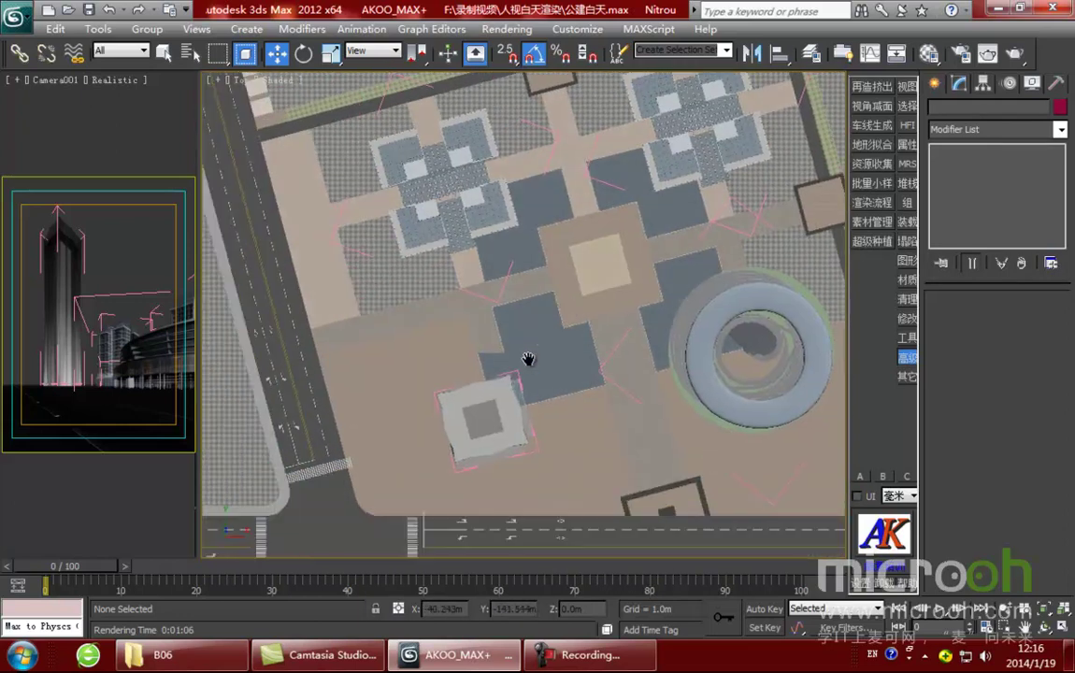
pyautogui.scroll(3, 496, 421)
pyautogui.moveTo(490, 413)
pyautogui.mouseDown(button='middle')
pyautogui.moveTo(487, 384)
pyautogui.moveTo(533, 213)
pyautogui.mouseUp(button='middle')
pyautogui.press('F3')
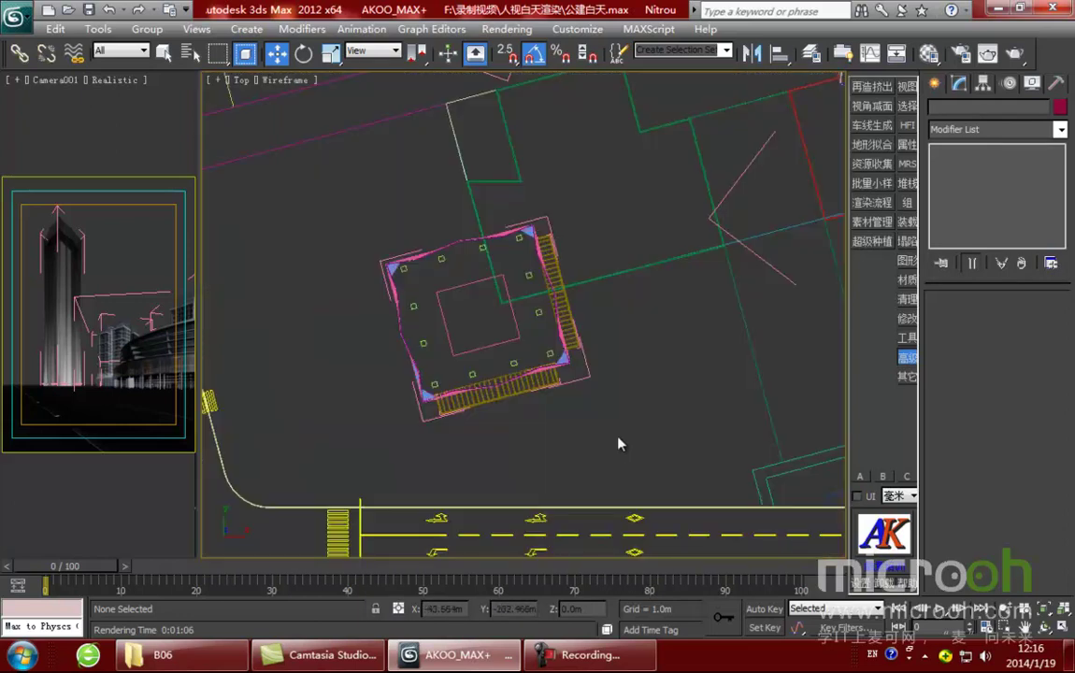
# Step: Select all parts of the square high-rise tower, isolate them and clear the selection
pyautogui.moveTo(343, 237); pyautogui.dragTo(333, 213)
pyautogui.hotkey('alt', 'q')
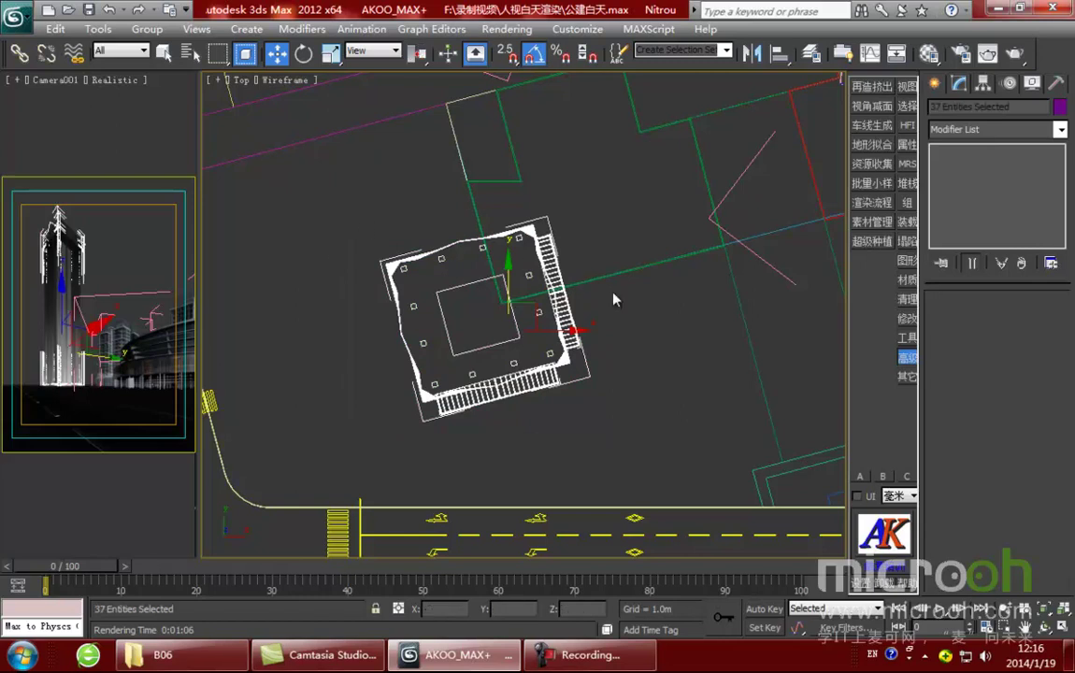
pyautogui.moveTo(563, 368); pyautogui.dragTo(525, 414, button='middle')
pyautogui.click(748, 289)
pyautogui.moveTo(609, 374); pyautogui.dragTo(603, 357, button='middle')
pyautogui.keyDown('alt'); pyautogui.moveTo(614, 423); pyautogui.dragTo(547, 403, button='middle'); pyautogui.keyUp('alt')
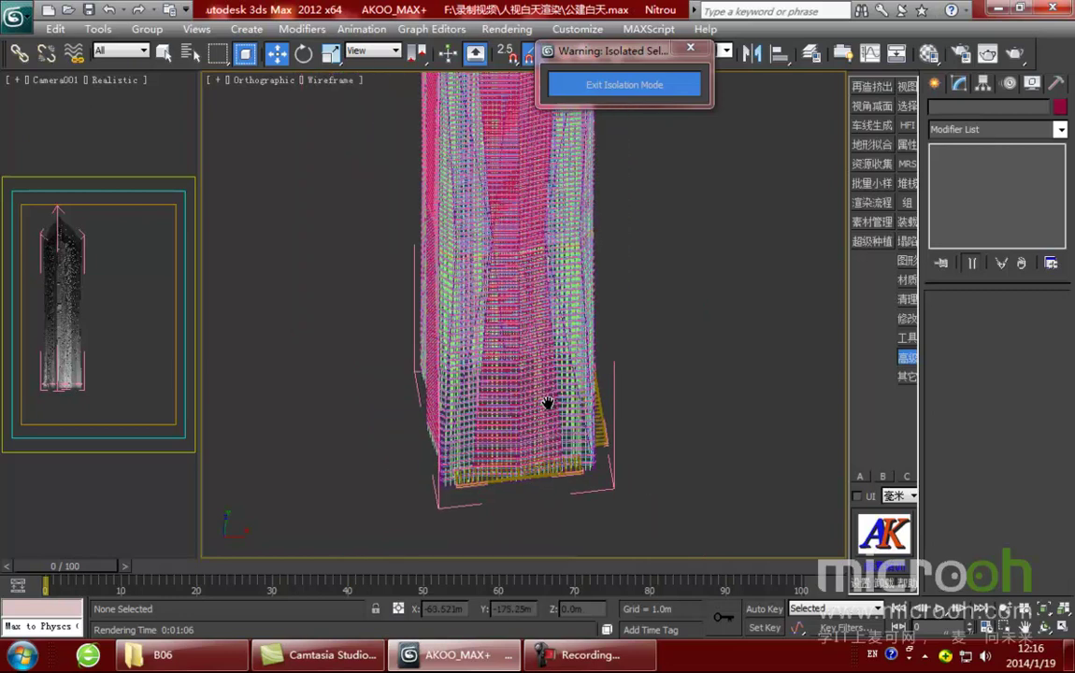
# Step: Place a standard Omni light at the centre of the isolated tower's plan in the top view
pyautogui.press('t')
pyautogui.press('z')
pyautogui.scroll(1, 477, 324)
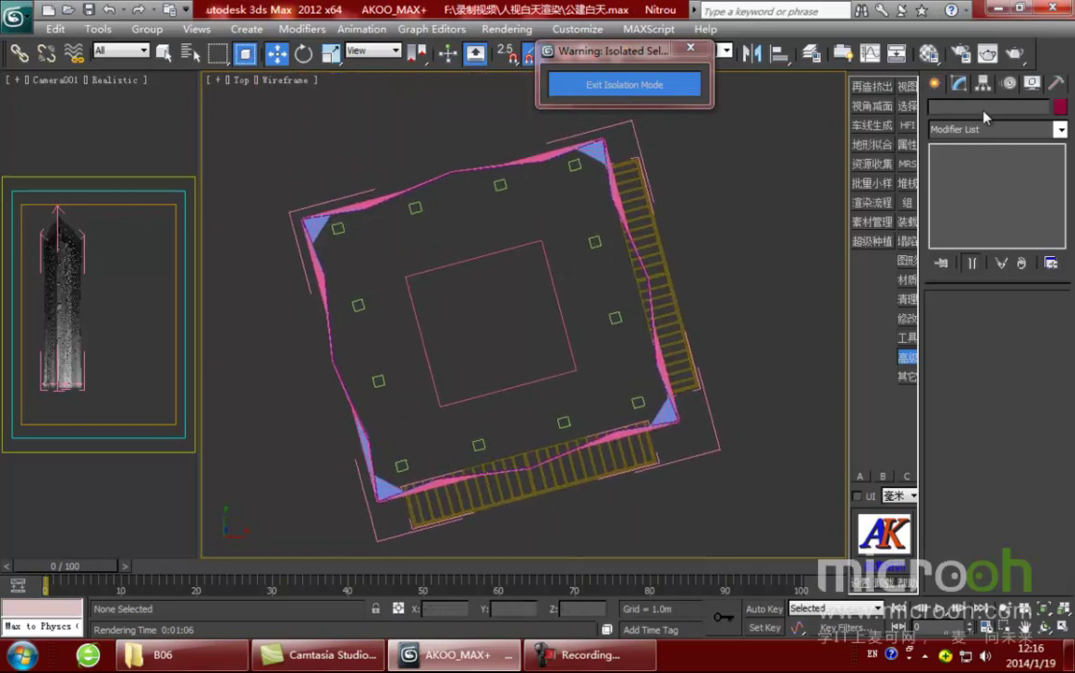
pyautogui.click(934, 84)
pyautogui.moveTo(595, 288); pyautogui.dragTo(555, 289, button='middle')
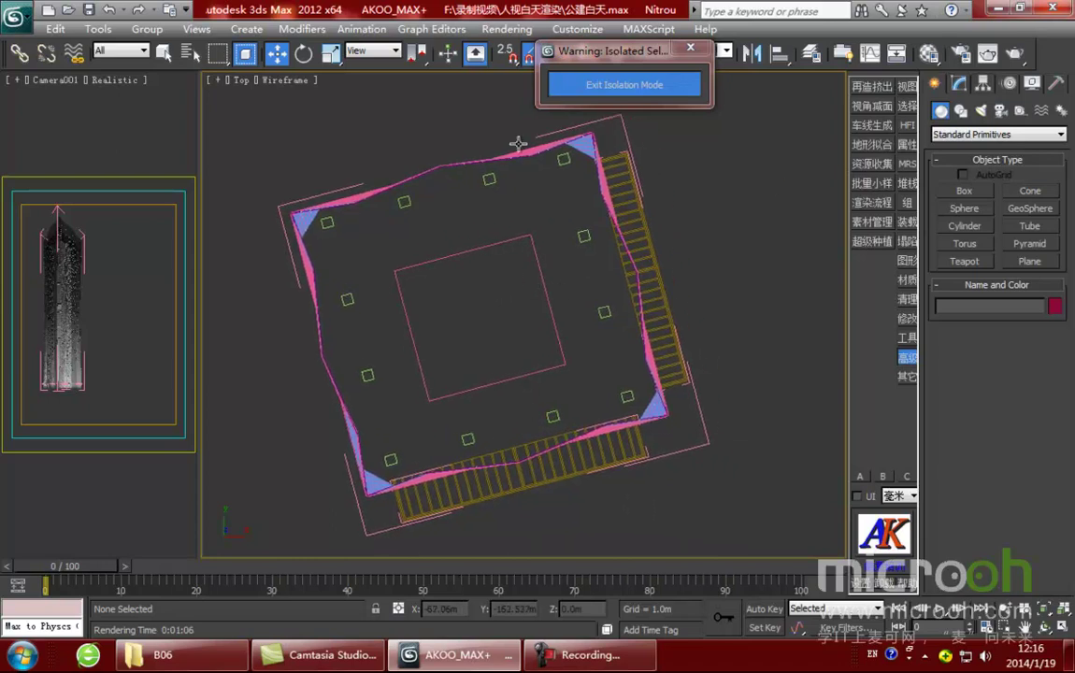
pyautogui.moveTo(558, 293); pyautogui.dragTo(567, 312, button='middle')
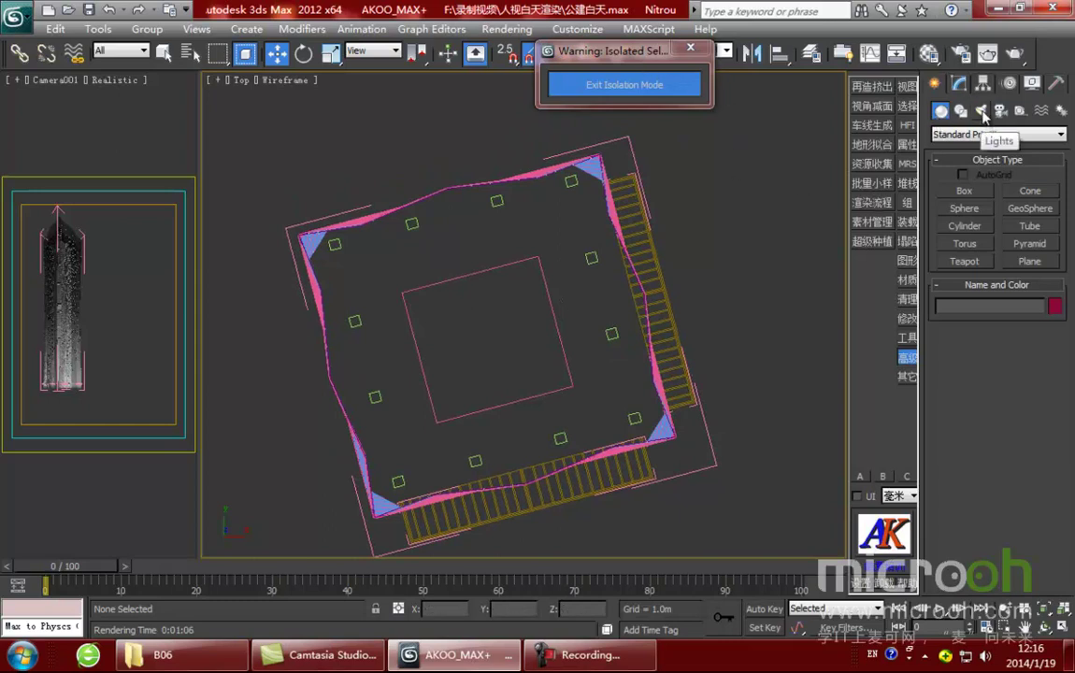
pyautogui.click(980, 110)
pyautogui.click(974, 134)
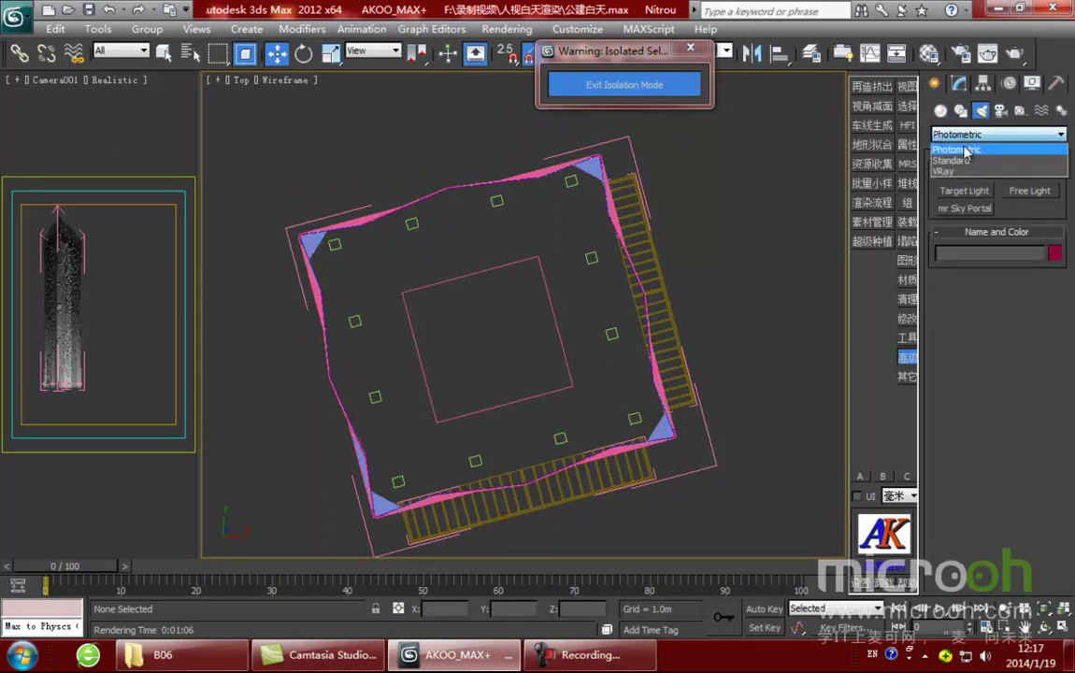
pyautogui.click(963, 161)
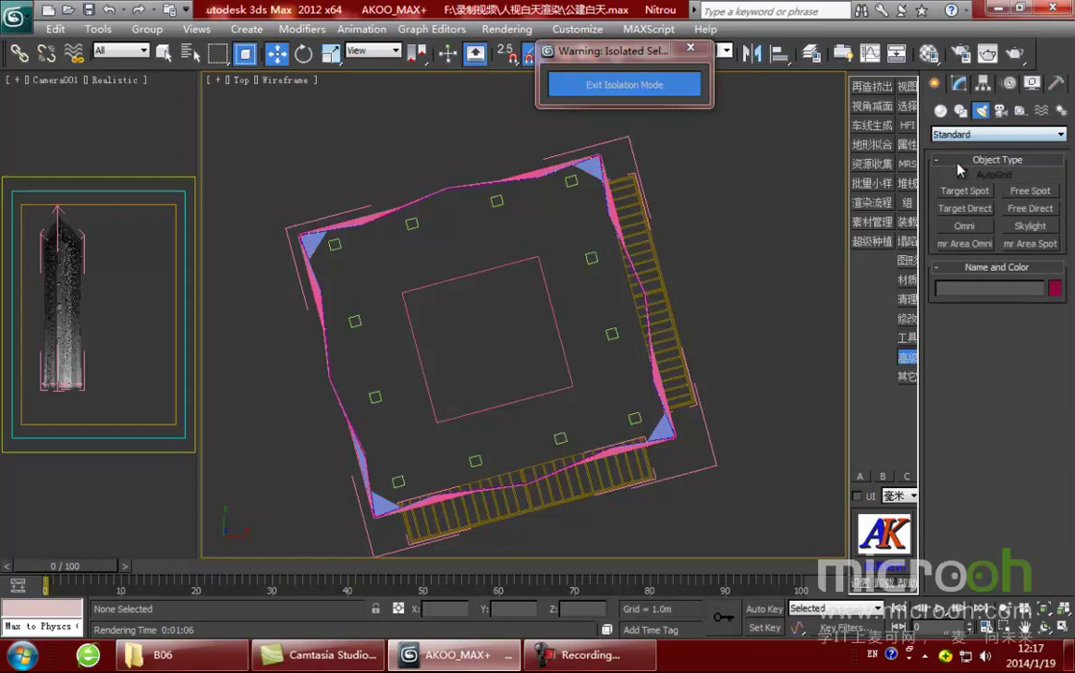
pyautogui.click(964, 226)
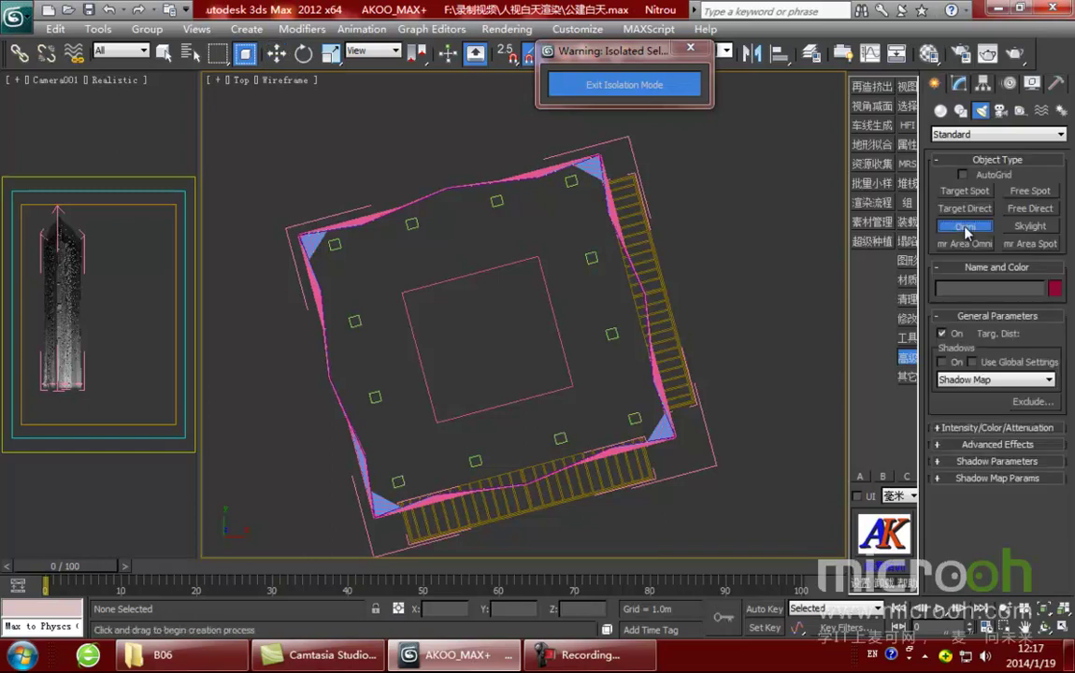
pyautogui.moveTo(553, 383); pyautogui.dragTo(578, 343, button='middle')
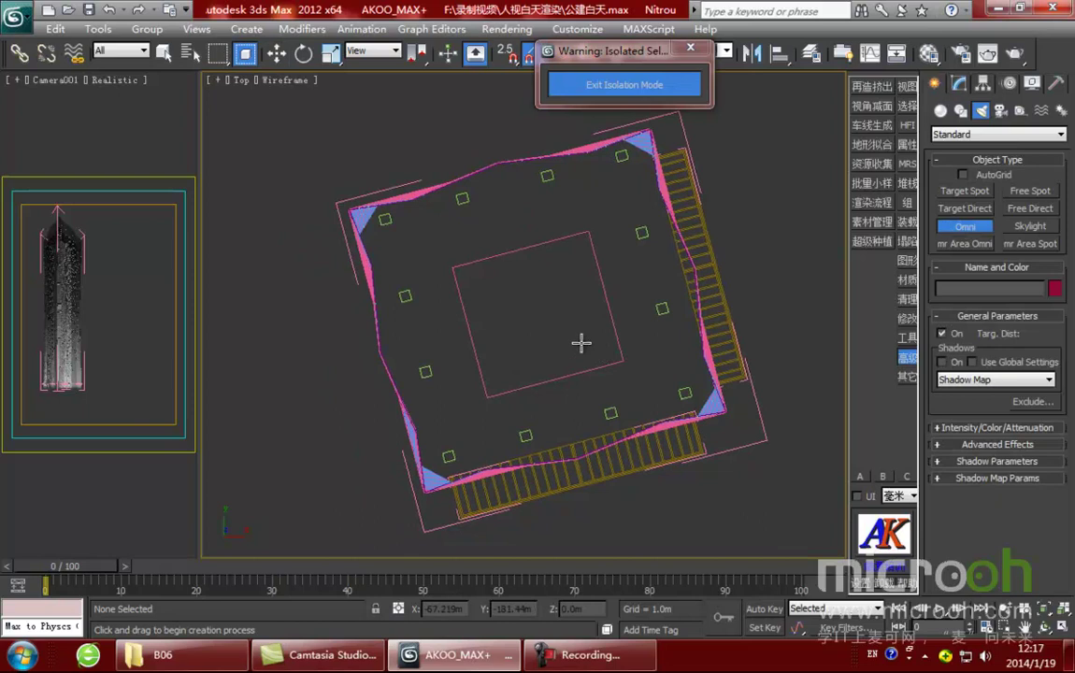
pyautogui.click(537, 310)
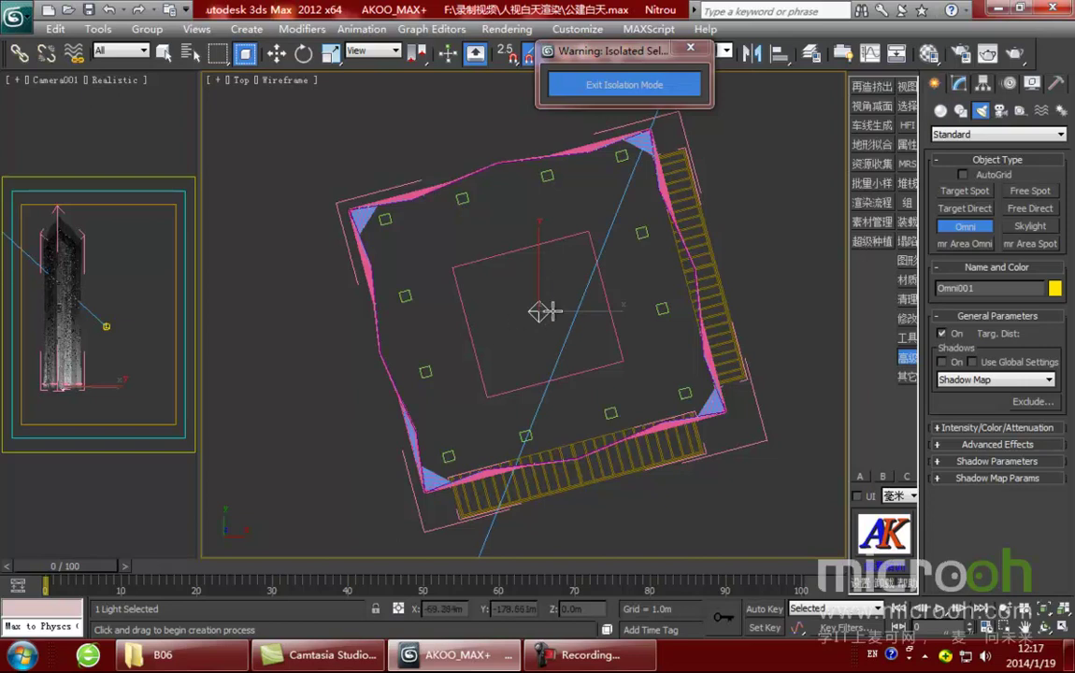
pyautogui.press('w')
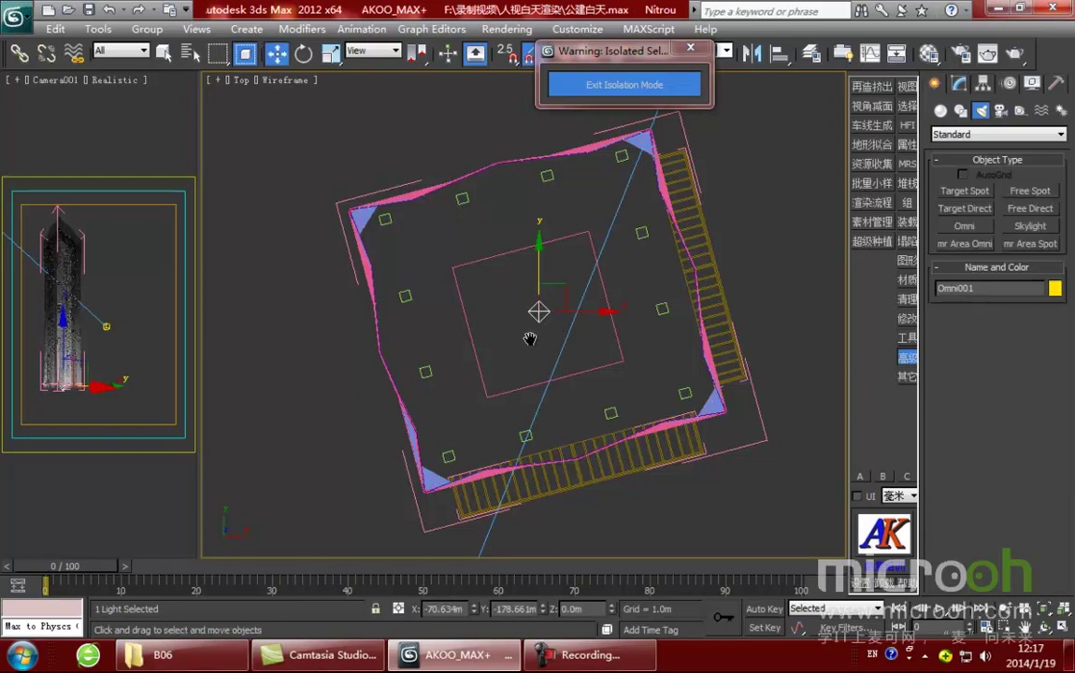
pyautogui.moveTo(540, 312); pyautogui.dragTo(508, 327, button='middle')
pyautogui.moveTo(530, 300); pyautogui.dragTo(551, 292)
# Step: Set the omni light's colour to a warm orange (255, 213, 146) and its multiplier to 2.0
pyautogui.click(961, 83)
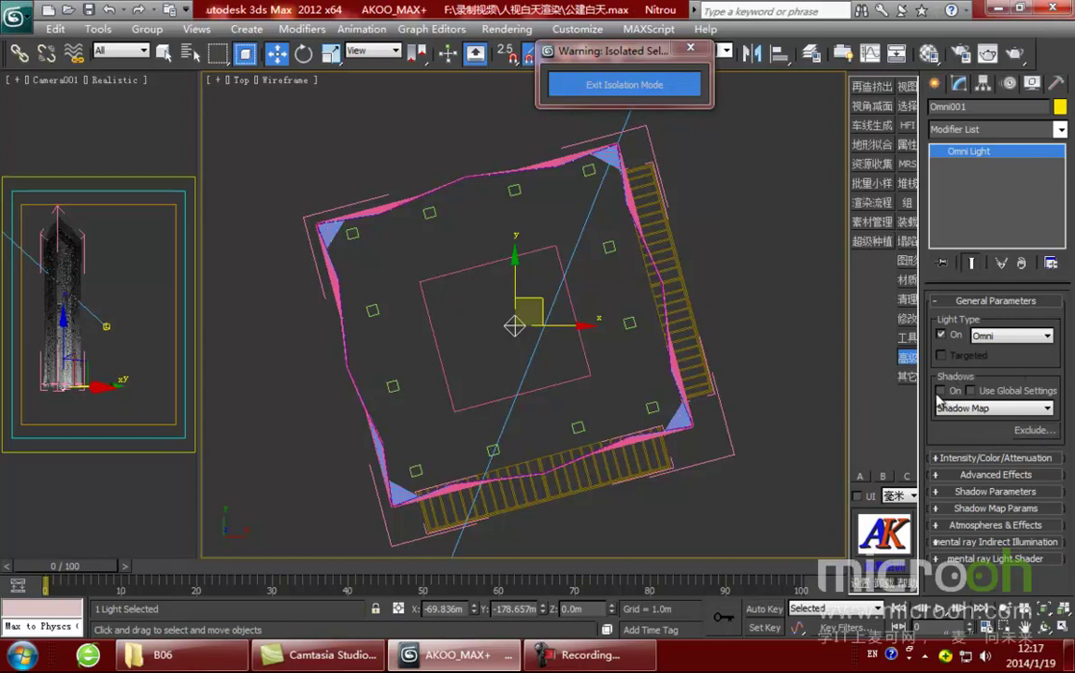
pyautogui.click(1002, 457)
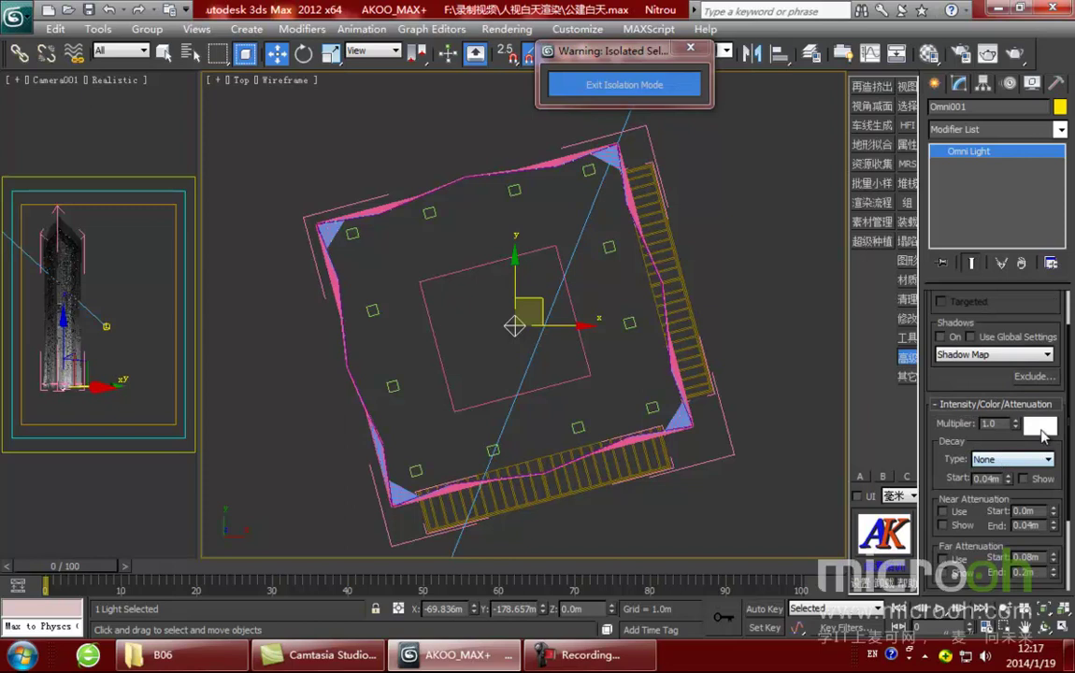
pyautogui.click(1040, 429)
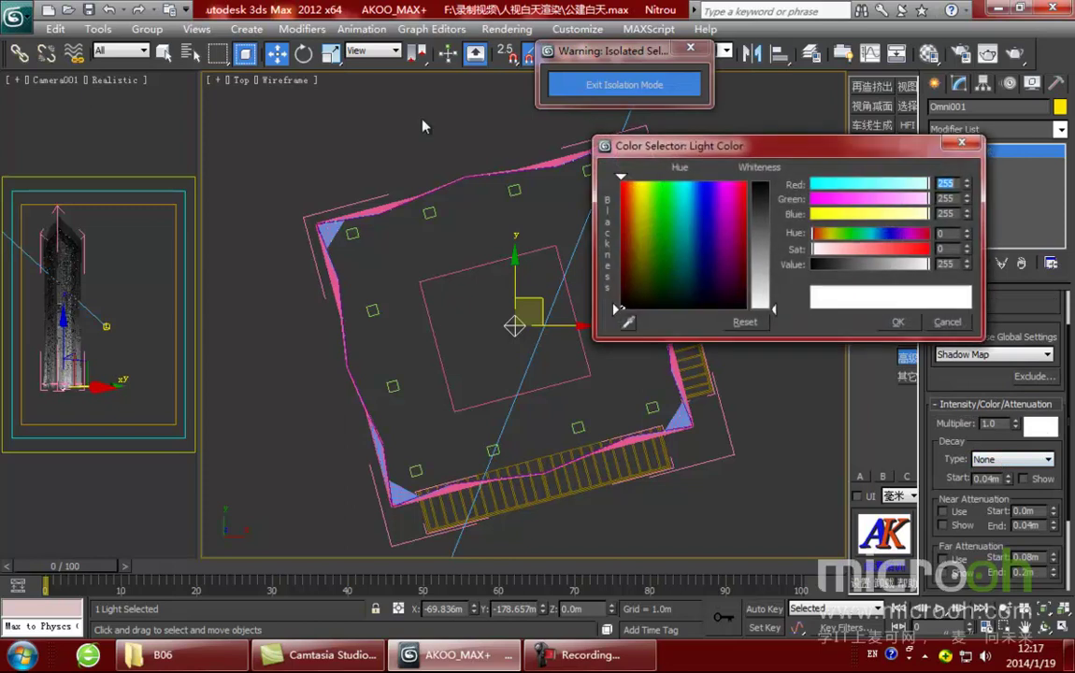
pyautogui.click(628, 178)
pyautogui.click(765, 255)
pyautogui.moveTo(630, 183); pyautogui.dragTo(634, 184)
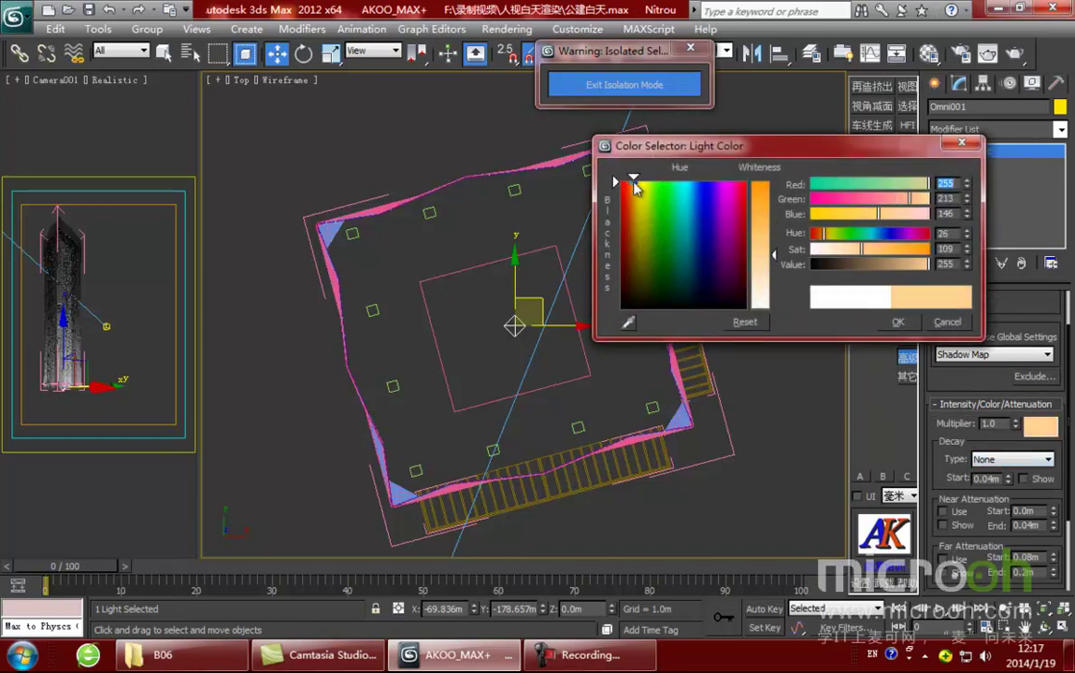
pyautogui.click(897, 322)
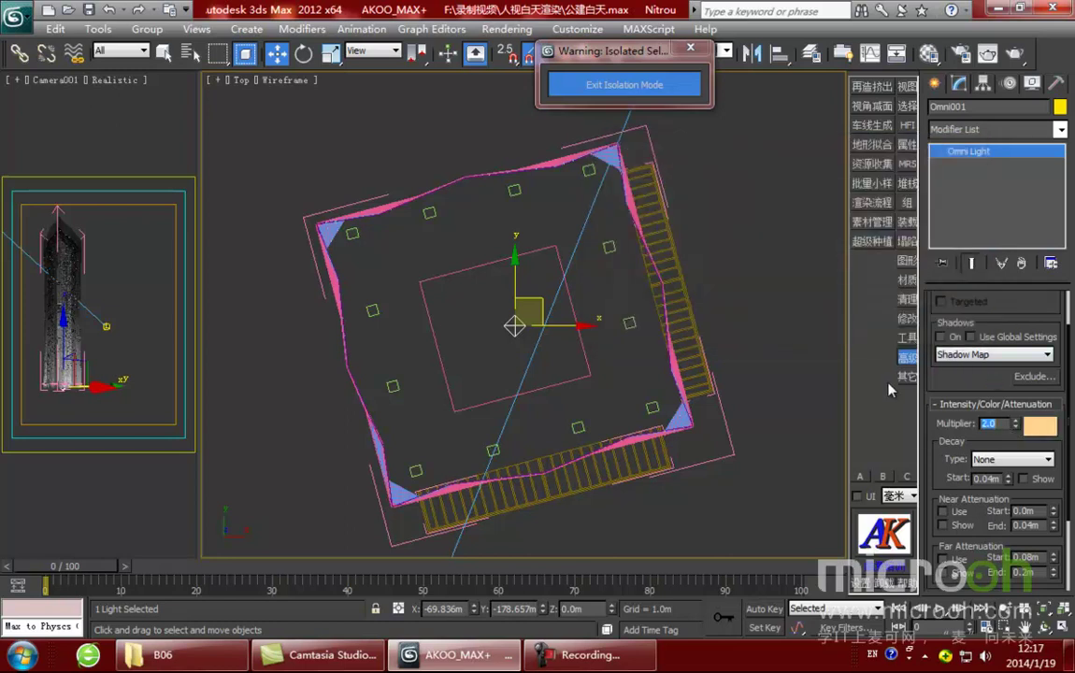
# Step: Enable and show the omni light's far attenuation with a start of 8.695 m and an end of 18.617 m
pyautogui.moveTo(940, 440); pyautogui.dragTo(940, 377)
pyautogui.moveTo(322, 314); pyautogui.dragTo(348, 316, button='middle')
pyautogui.scroll(3, 561, 359)
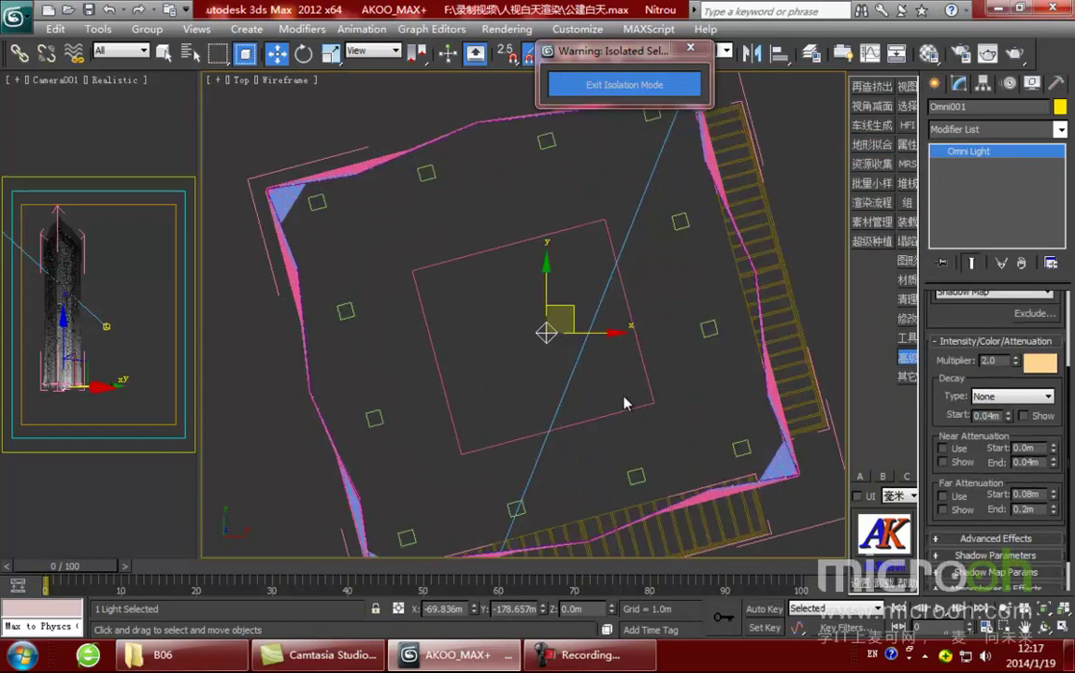
pyautogui.click(942, 496)
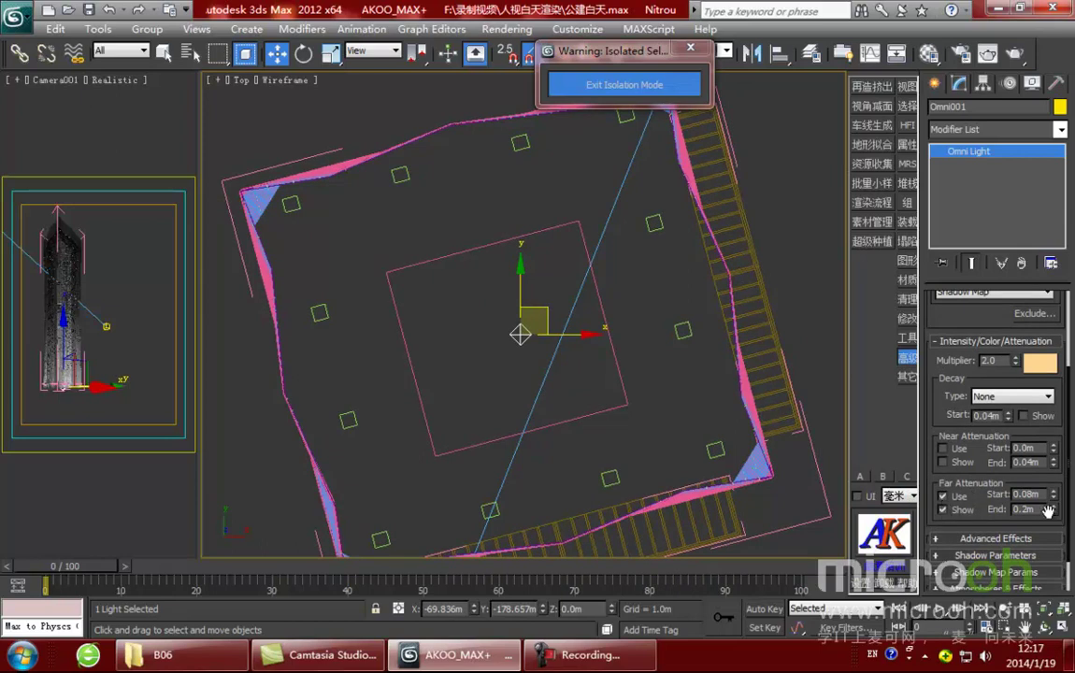
pyautogui.moveTo(1053, 518); pyautogui.dragTo(1058, 219)
pyautogui.moveTo(1054, 509); pyautogui.dragTo(1053, 241)
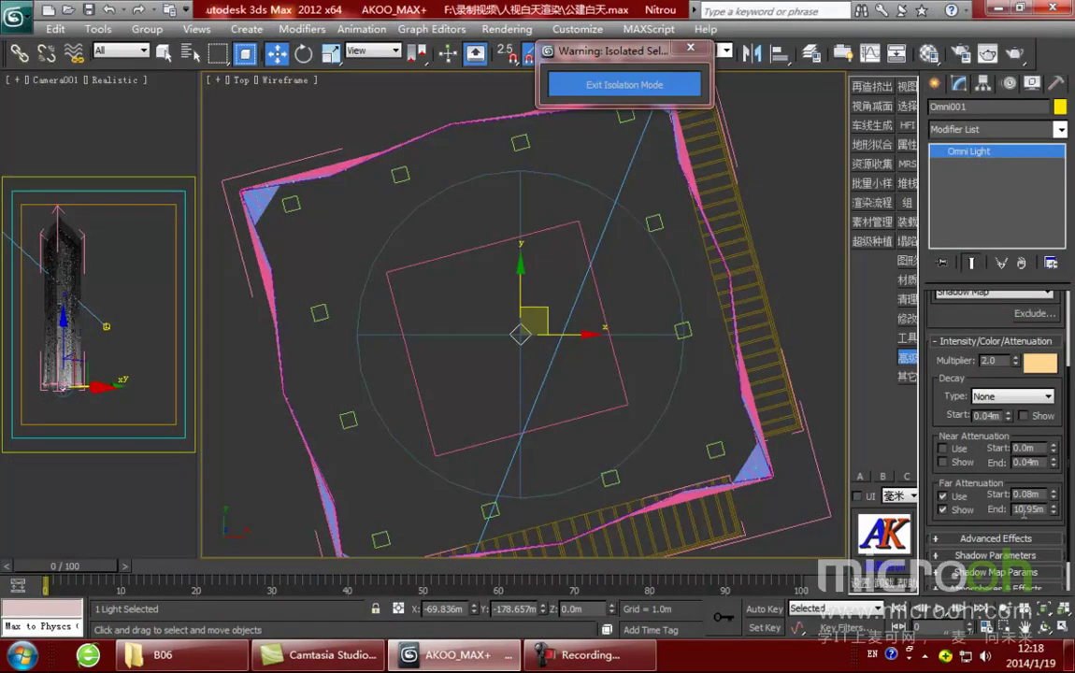
pyautogui.moveTo(1055, 515); pyautogui.dragTo(1055, 373)
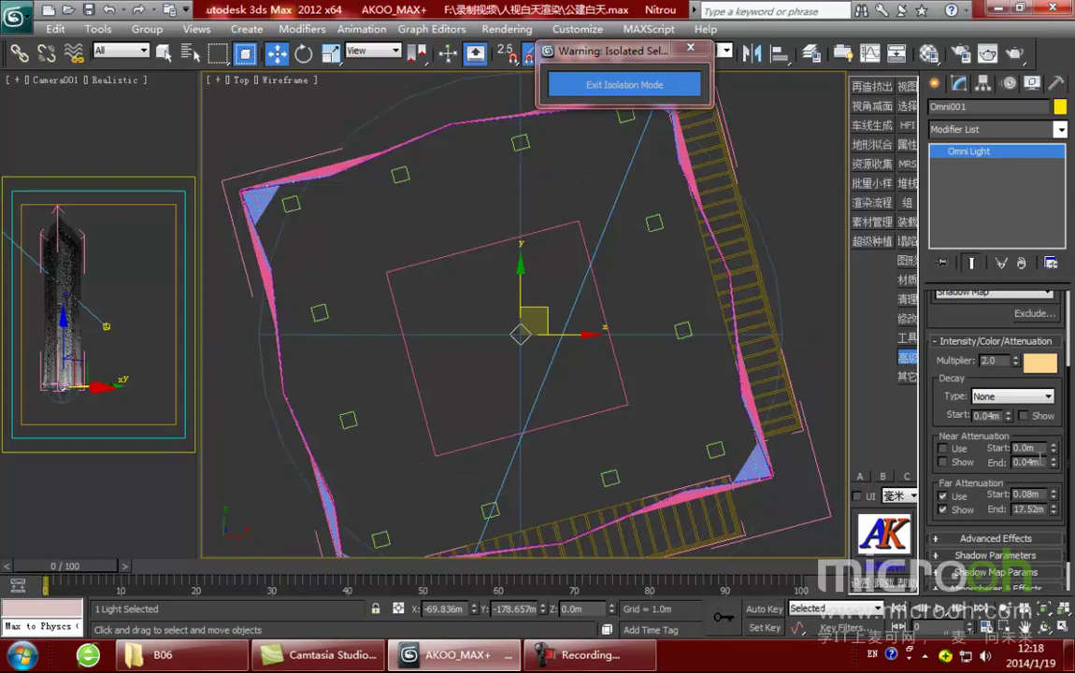
pyautogui.moveTo(1053, 495); pyautogui.dragTo(1064, 427)
pyautogui.moveTo(1054, 494)
pyautogui.mouseDown()
pyautogui.moveTo(1053, 467)
pyautogui.moveTo(1053, 496)
pyautogui.mouseUp()
pyautogui.moveTo(1059, 231); pyautogui.dragTo(1071, 177)
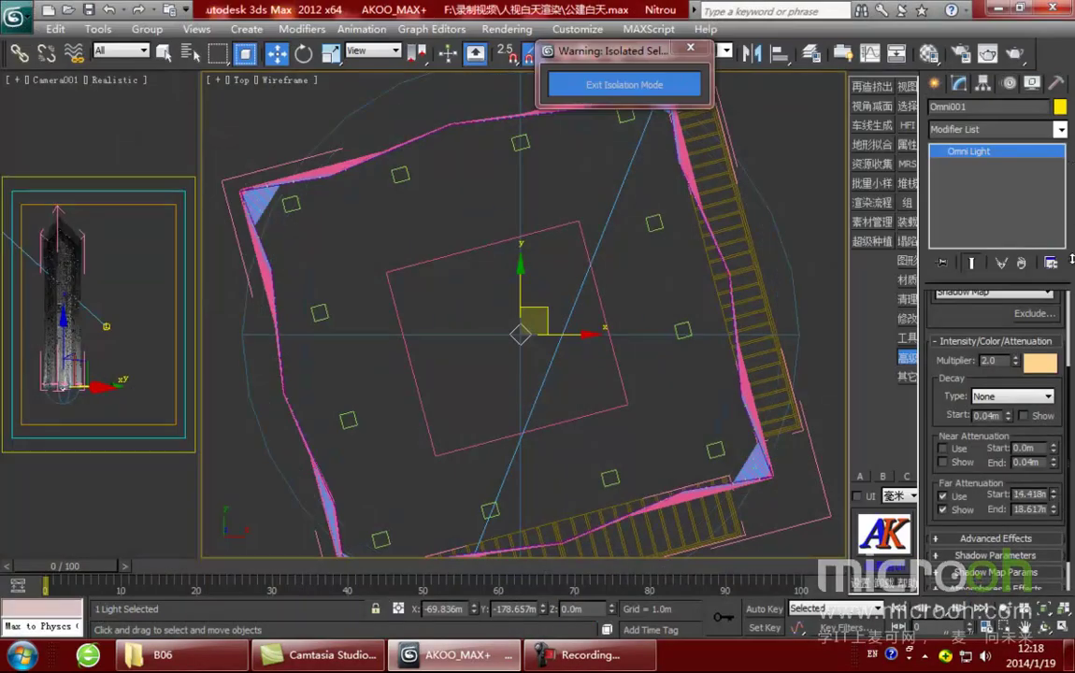
pyautogui.moveTo(1072, 347); pyautogui.dragTo(1072, 361)
pyautogui.moveTo(1070, 386); pyautogui.dragTo(1070, 382)
# Step: In the front view, lower the omni light slightly at the tower's base and stretch it vertically to about 783 percent
pyautogui.moveTo(631, 432); pyautogui.dragTo(584, 408, button='middle')
pyautogui.press('f')
pyautogui.press('z')
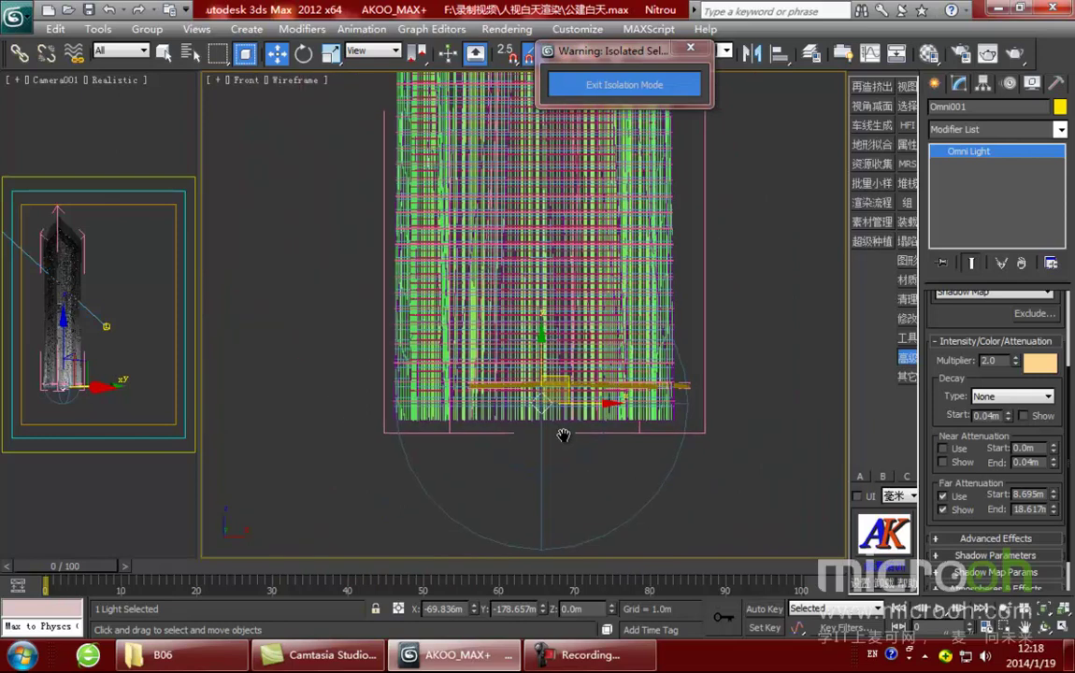
pyautogui.moveTo(541, 355); pyautogui.dragTo(540, 361)
pyautogui.scroll(-2, 570, 392)
pyautogui.moveTo(570, 393); pyautogui.dragTo(554, 497, button='middle')
pyautogui.click(331, 53)
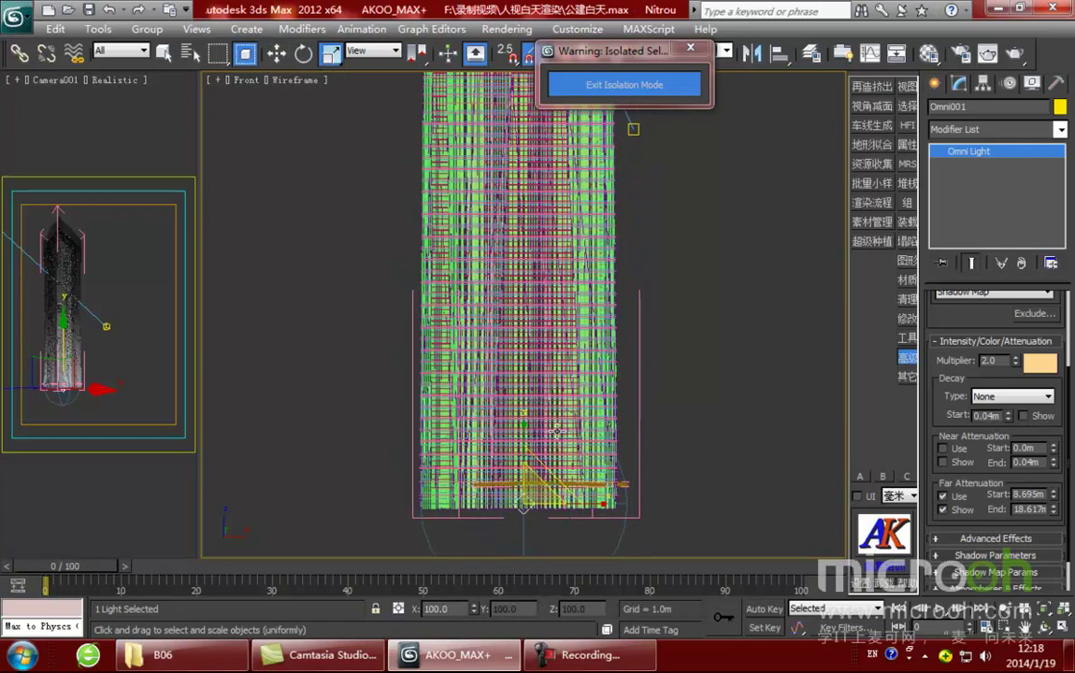
pyautogui.moveTo(526, 422); pyautogui.dragTo(513, 655)
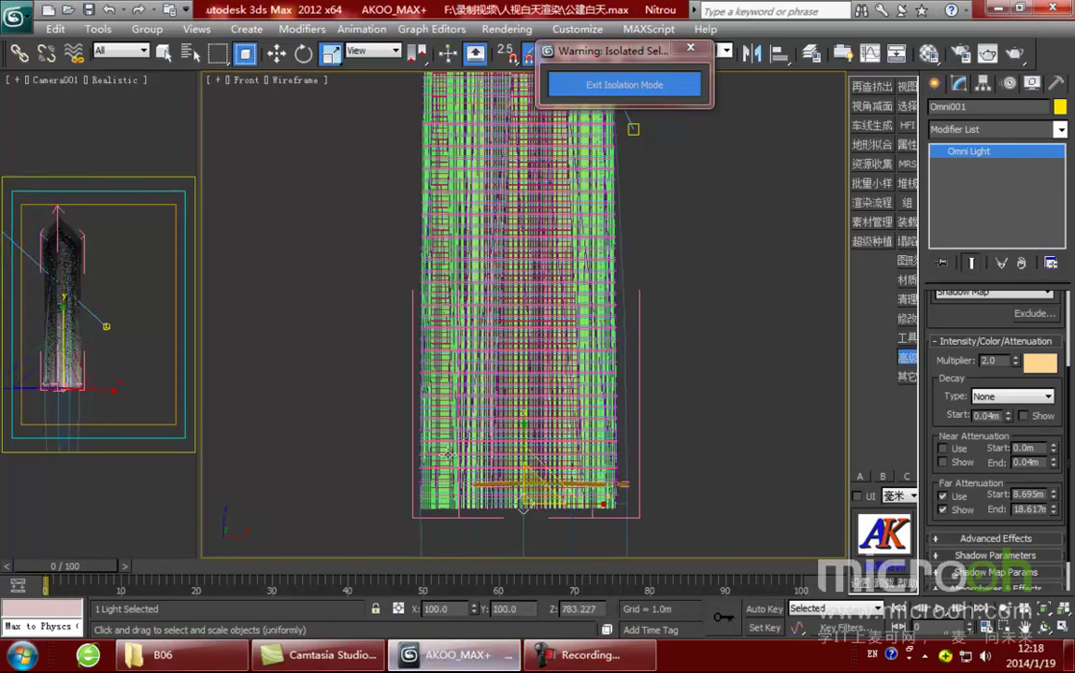
# Step: Isolate the stretched omni light so that the tower geometry is hidden in the front view
pyautogui.scroll(-4, 576, 413)
pyautogui.moveTo(576, 414); pyautogui.dragTo(552, 457, button='middle')
pyautogui.hotkey('alt', 'q')
pyautogui.scroll(2, 502, 346)
pyautogui.moveTo(502, 346); pyautogui.dragTo(519, 377, button='middle')
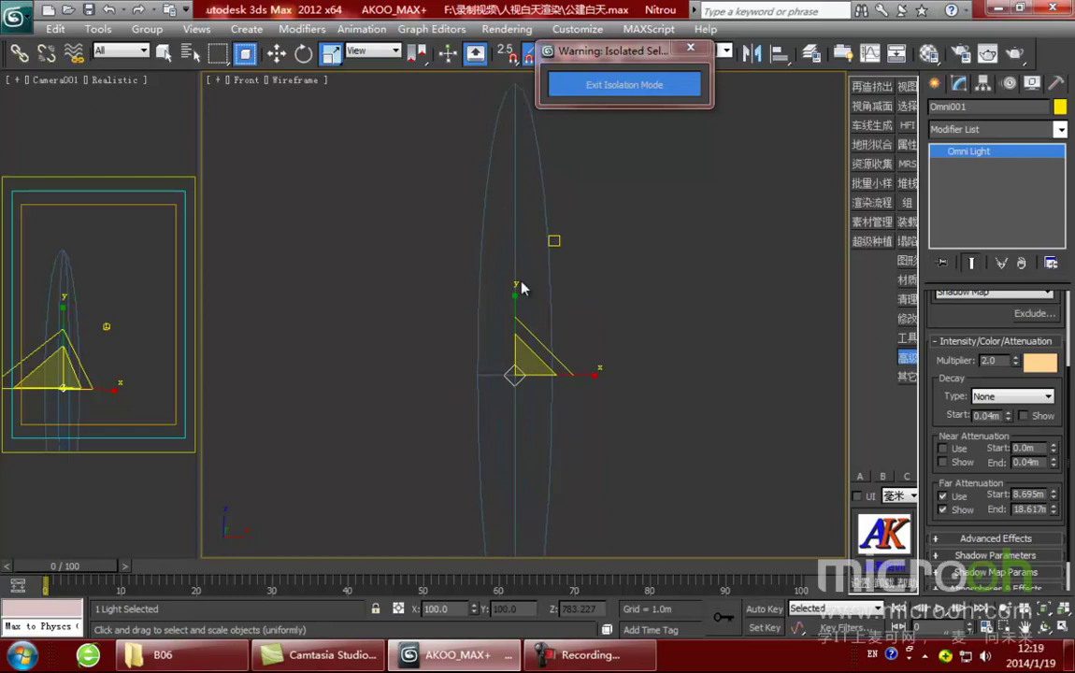
# Step: Exit isolation mode to bring back the full scene and activate the camera view
pyautogui.moveTo(568, 300); pyautogui.dragTo(575, 329, button='middle')
pyautogui.click(624, 91)
pyautogui.moveTo(623, 412); pyautogui.dragTo(453, 382, button='middle')
pyautogui.click(93, 130)
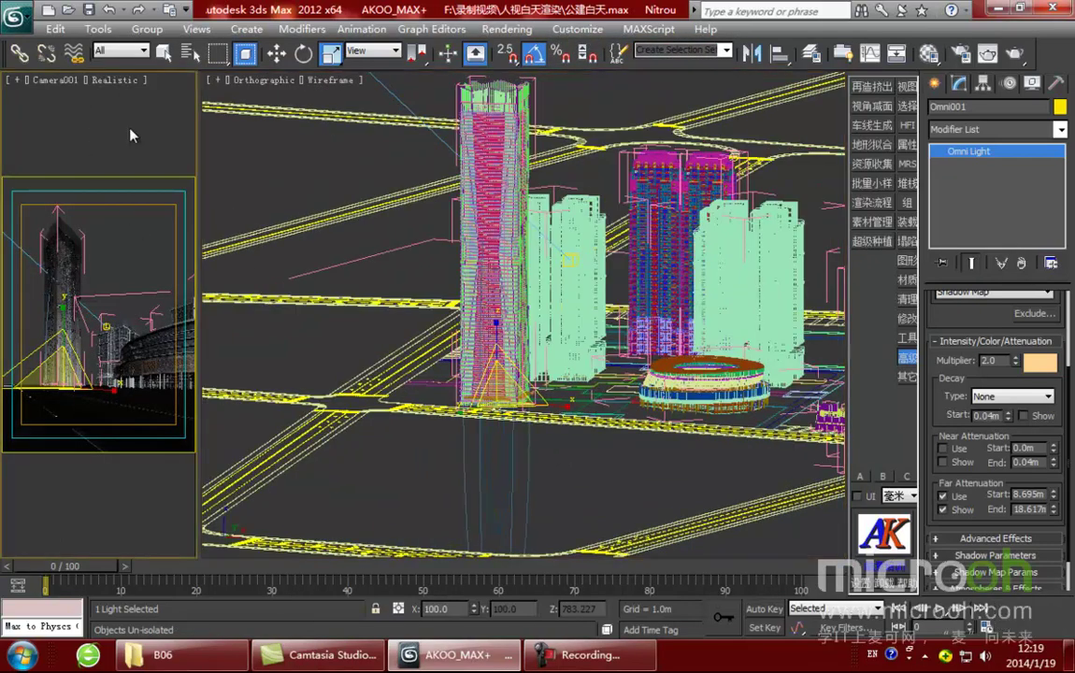
# Step: Set the area to render to Region and fit the region around the whole high-rise tower in the last camera render
pyautogui.click(987, 54)
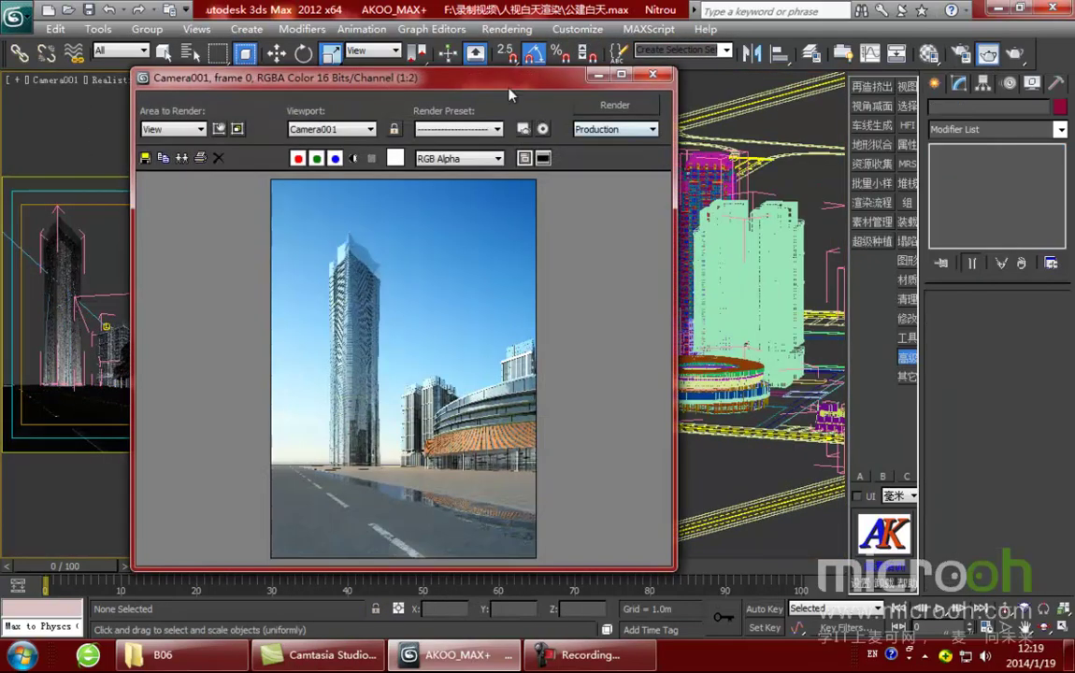
pyautogui.click(274, 120)
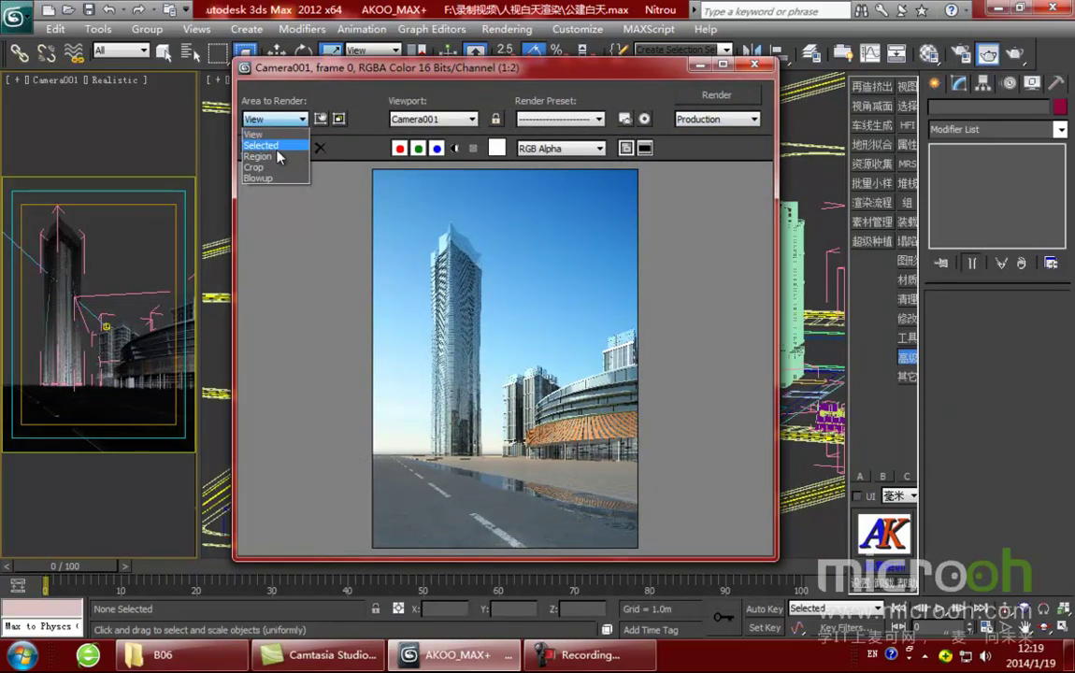
pyautogui.click(265, 153)
pyautogui.moveTo(540, 381); pyautogui.dragTo(463, 304)
pyautogui.moveTo(475, 379); pyautogui.dragTo(474, 471)
pyautogui.moveTo(547, 348); pyautogui.dragTo(481, 362)
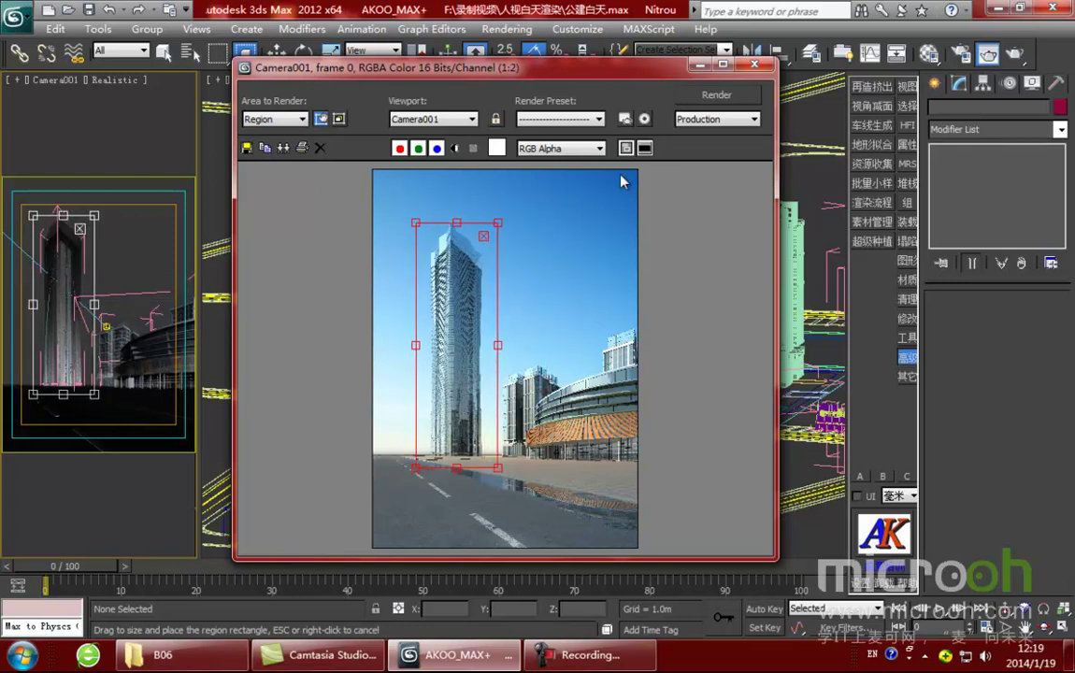
# Step: Render the tower region from Camera001, then set the area to render back to View
pyautogui.click(712, 99)
pyautogui.moveTo(554, 62); pyautogui.dragTo(539, 62)
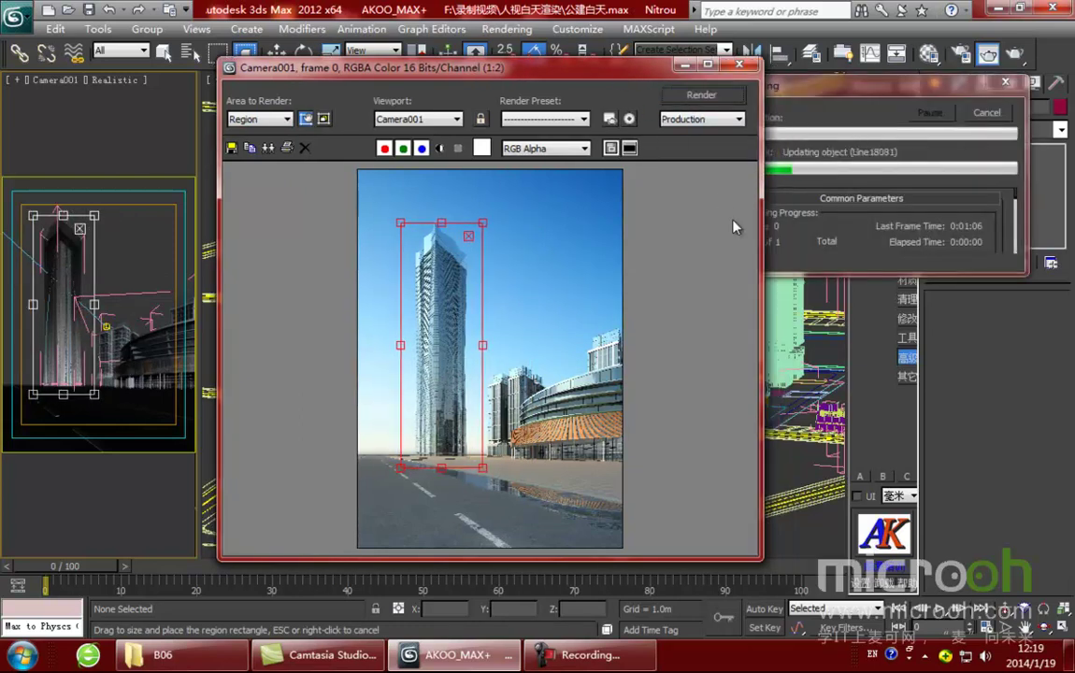
pyautogui.moveTo(466, 67); pyautogui.dragTo(226, 82)
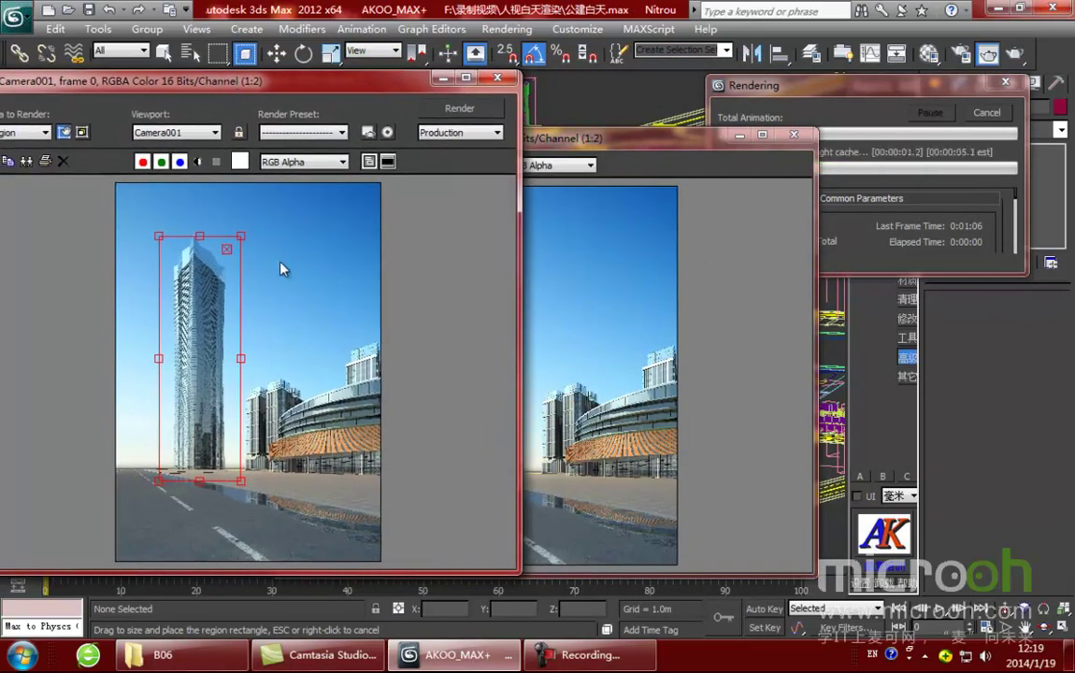
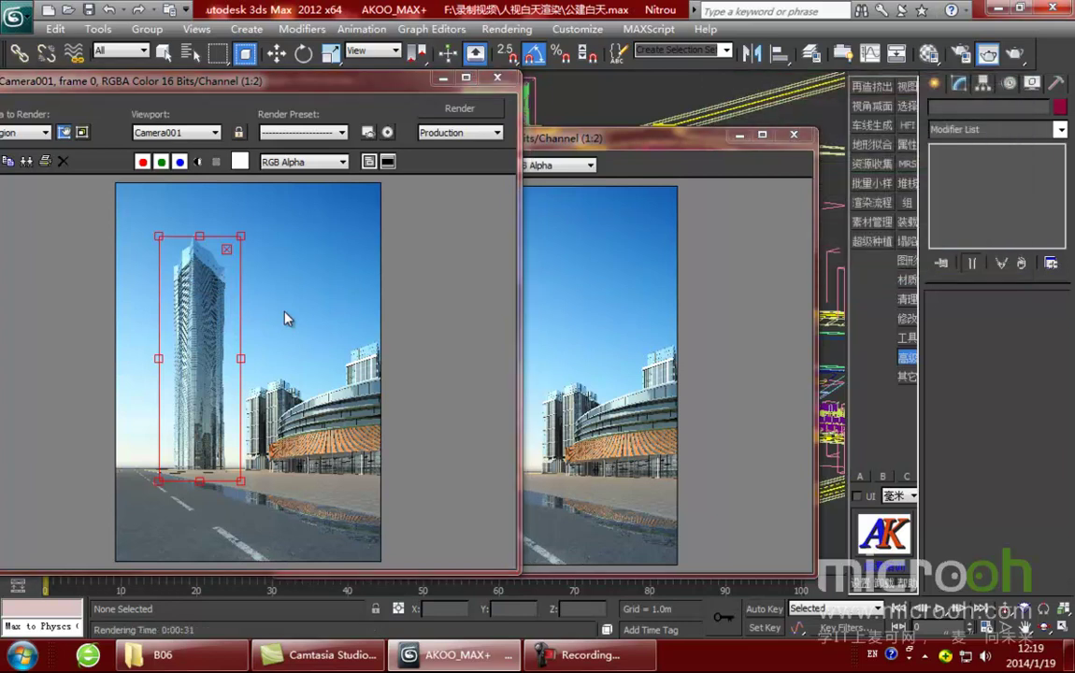
pyautogui.click(23, 131)
pyautogui.click(21, 148)
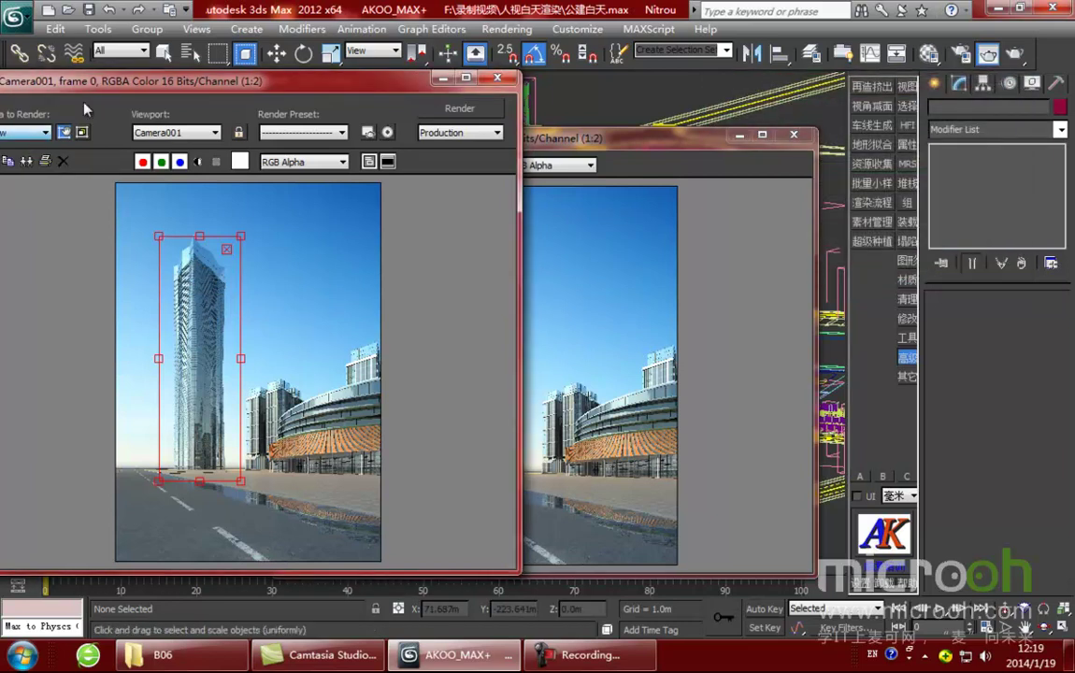
# Step: Compare the new render side by side with the cloned earlier one, examining the tower's lower facade up close
pyautogui.moveTo(129, 84); pyautogui.dragTo(755, 143)
pyautogui.moveTo(517, 144); pyautogui.dragTo(363, 150)
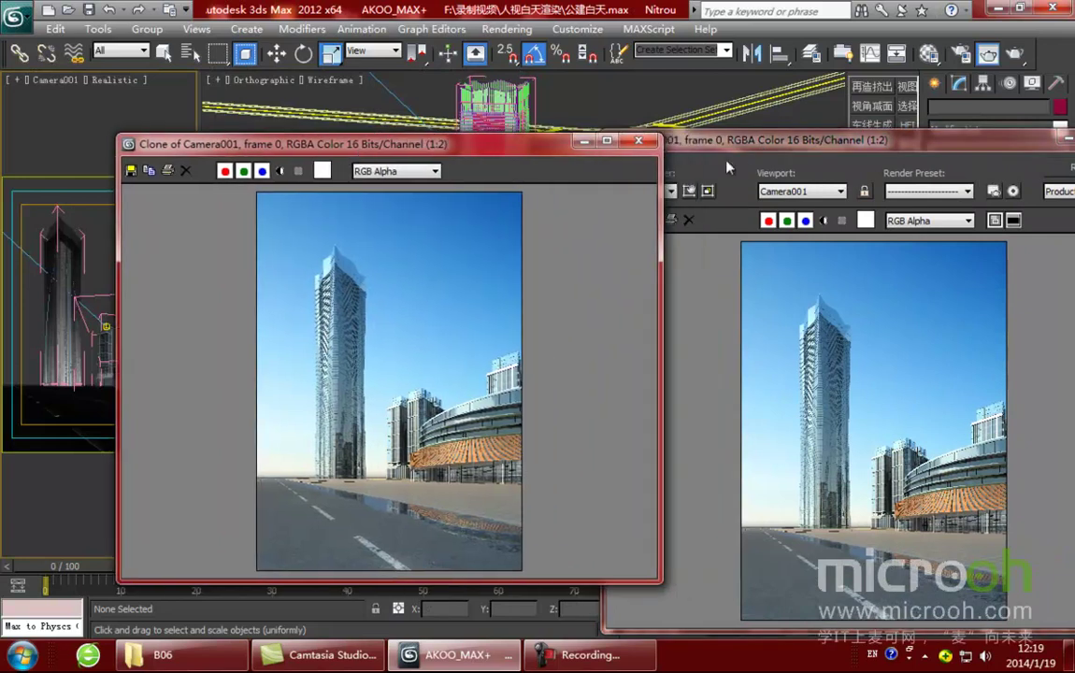
pyautogui.moveTo(734, 148); pyautogui.dragTo(663, 129)
pyautogui.scroll(2, 674, 444)
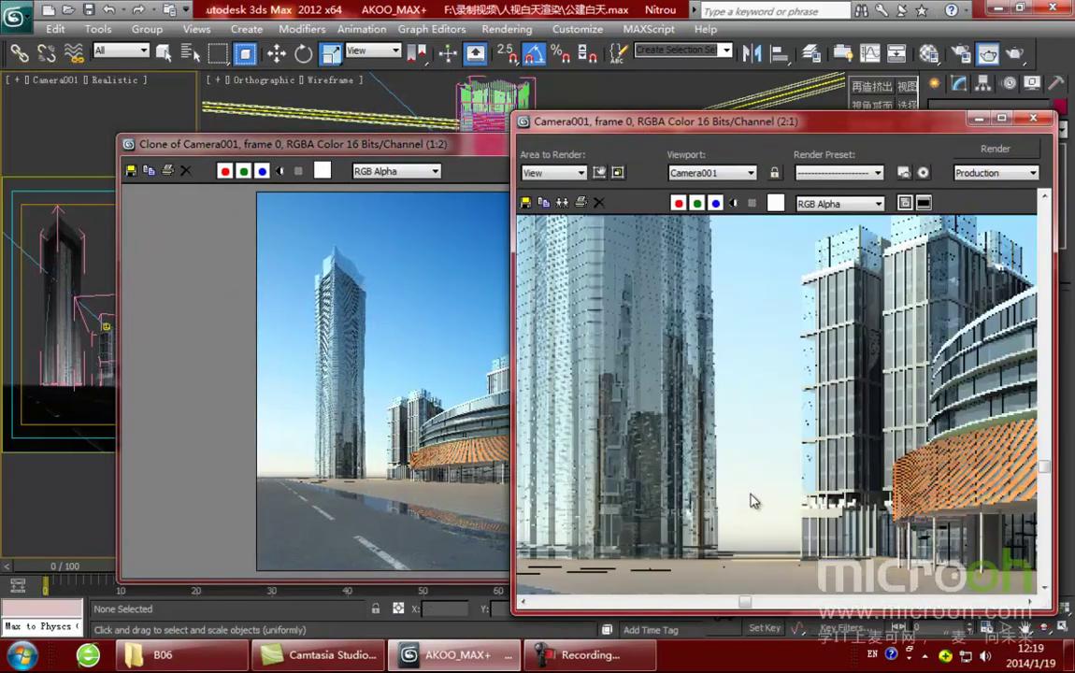
pyautogui.moveTo(687, 474); pyautogui.dragTo(737, 447, button='middle')
pyautogui.scroll(-1, 718, 472)
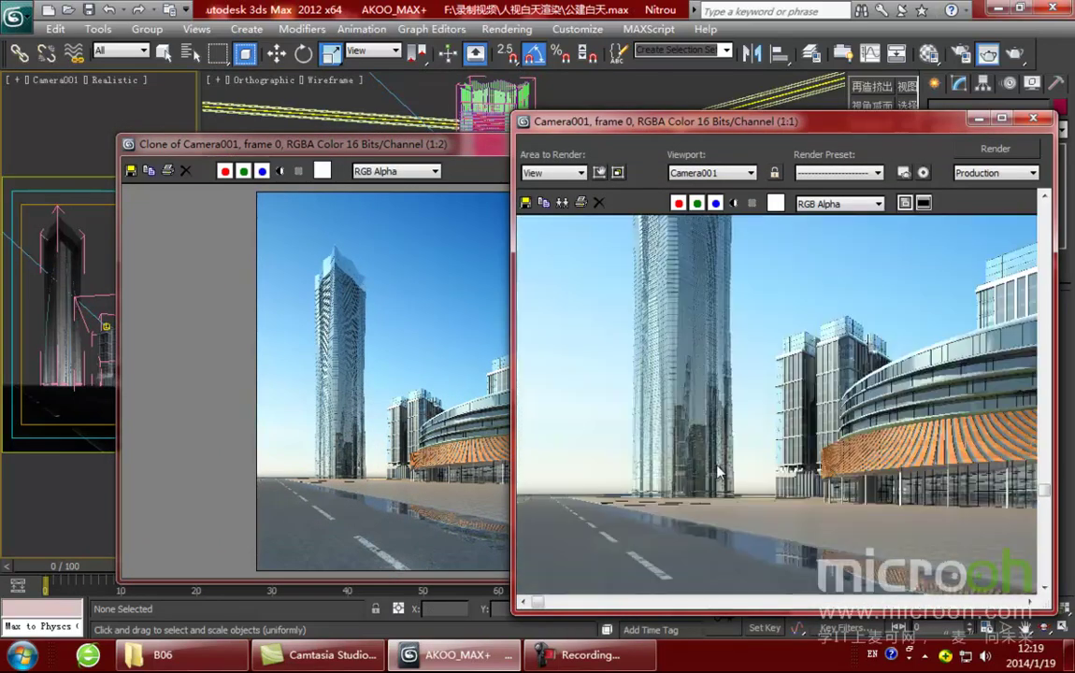
pyautogui.click(394, 406)
pyautogui.scroll(3, 394, 406)
pyautogui.moveTo(374, 458); pyautogui.dragTo(439, 466, button='middle')
pyautogui.scroll(-1, 439, 466)
pyautogui.click(799, 435)
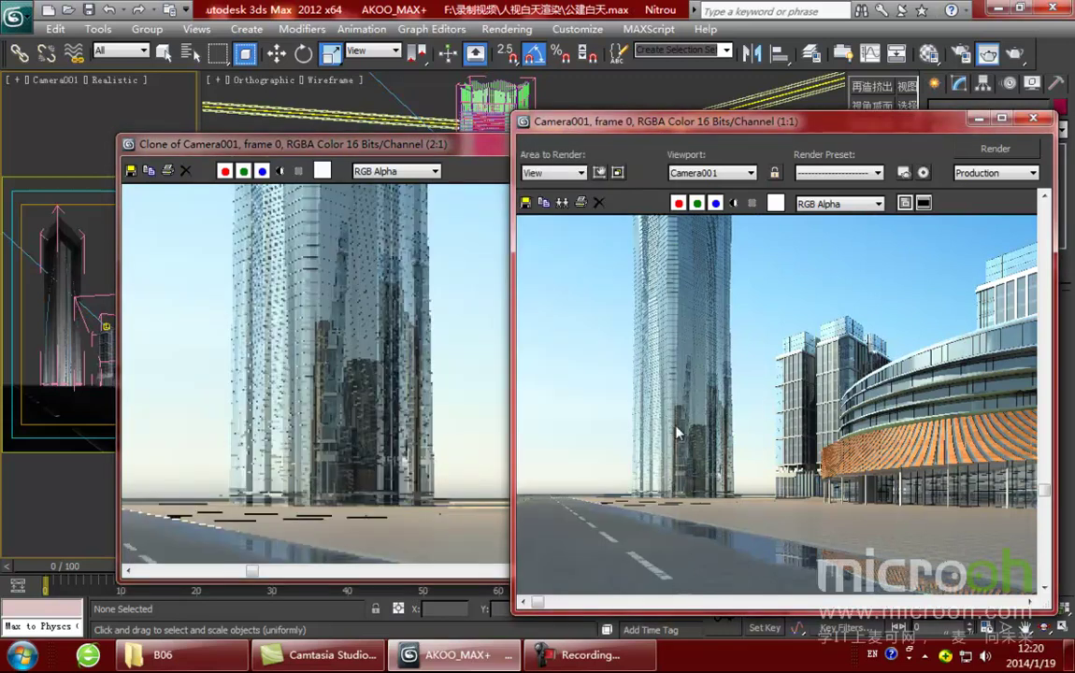
pyautogui.scroll(-1, 678, 432)
pyautogui.scroll(1, 773, 480)
pyautogui.click(283, 416)
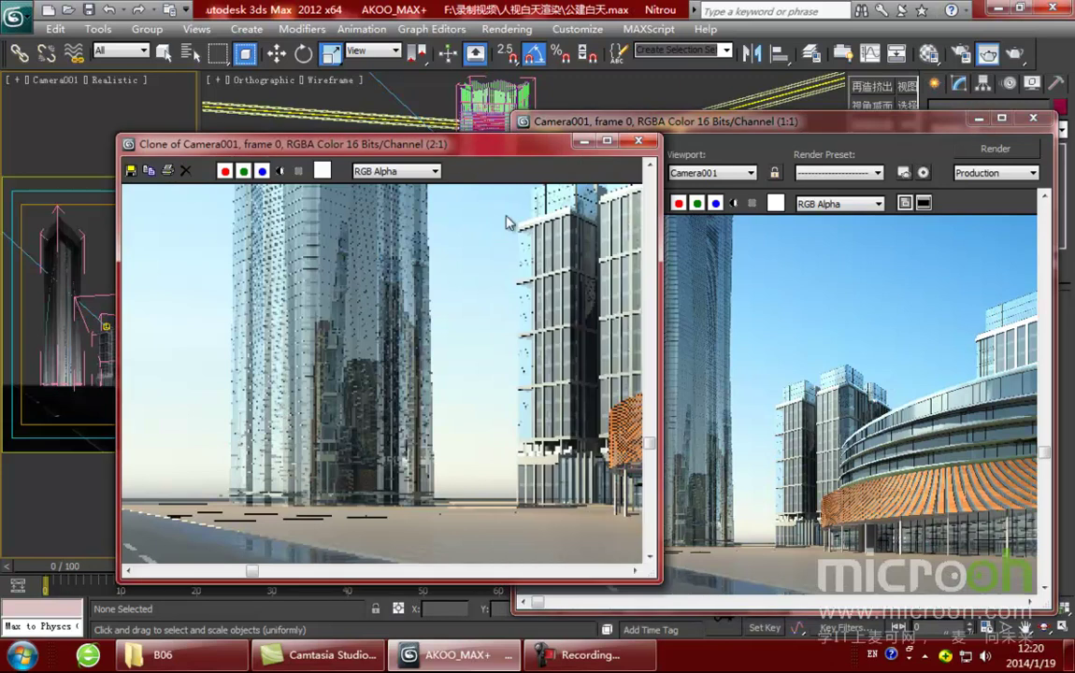
# Step: Close the cloned render and the current rendered frame window
pyautogui.click(639, 140)
pyautogui.moveTo(616, 117); pyautogui.dragTo(412, 120)
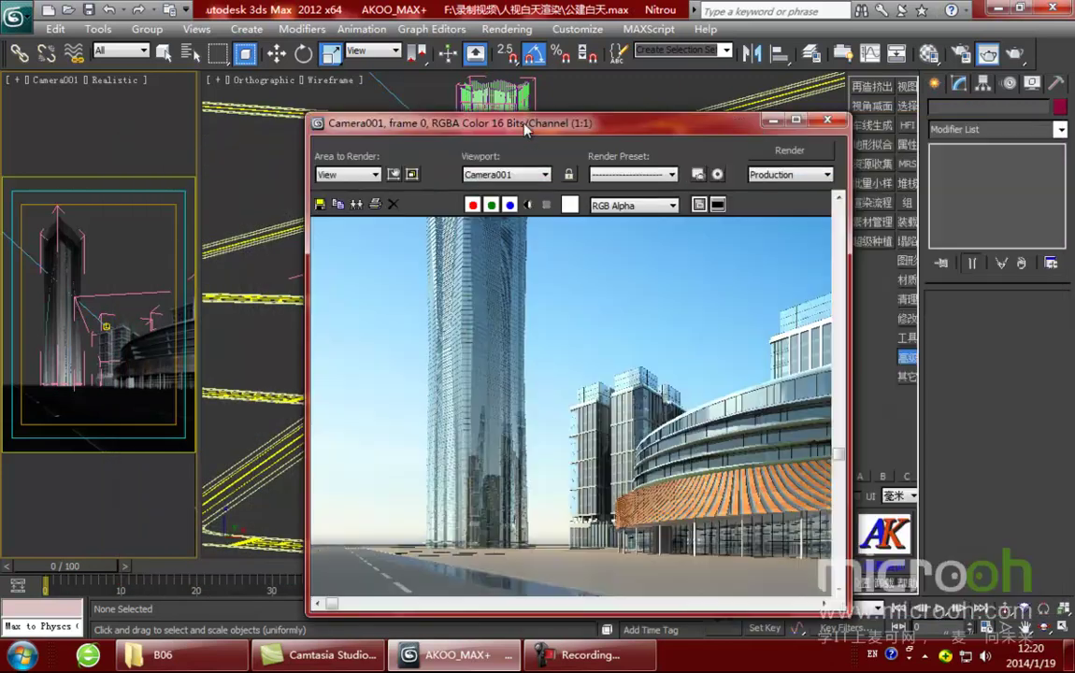
pyautogui.click(828, 120)
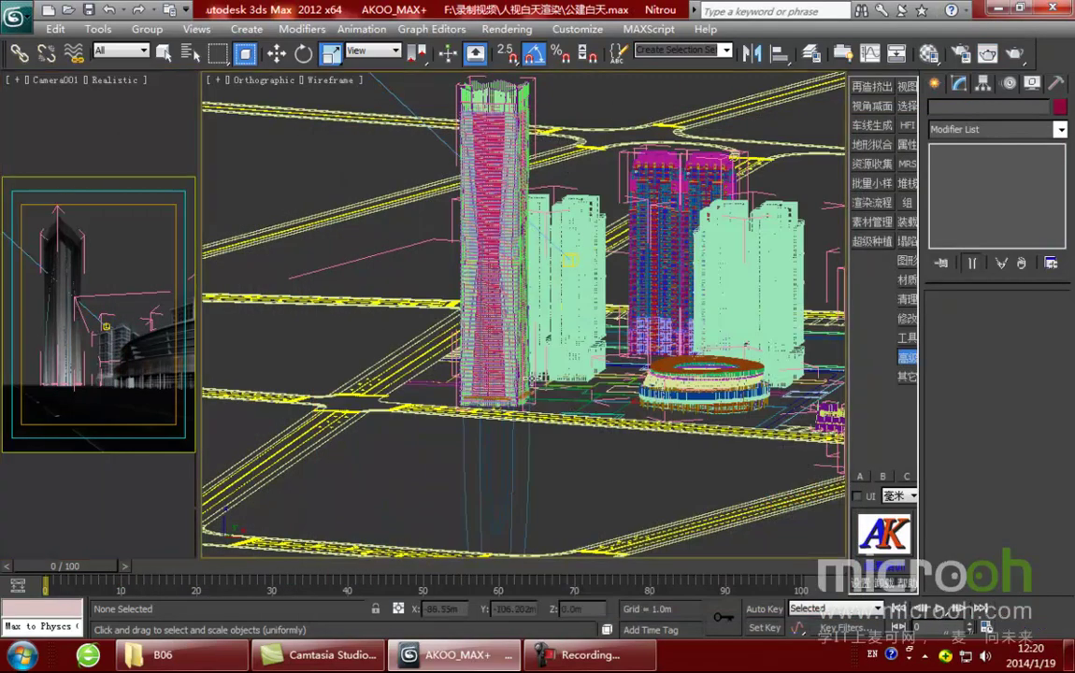
# Step: In the top view, move the omni light about 8 m in X and 0.9 m in Y, towards the tower's stair-like side strip
pyautogui.press('t')
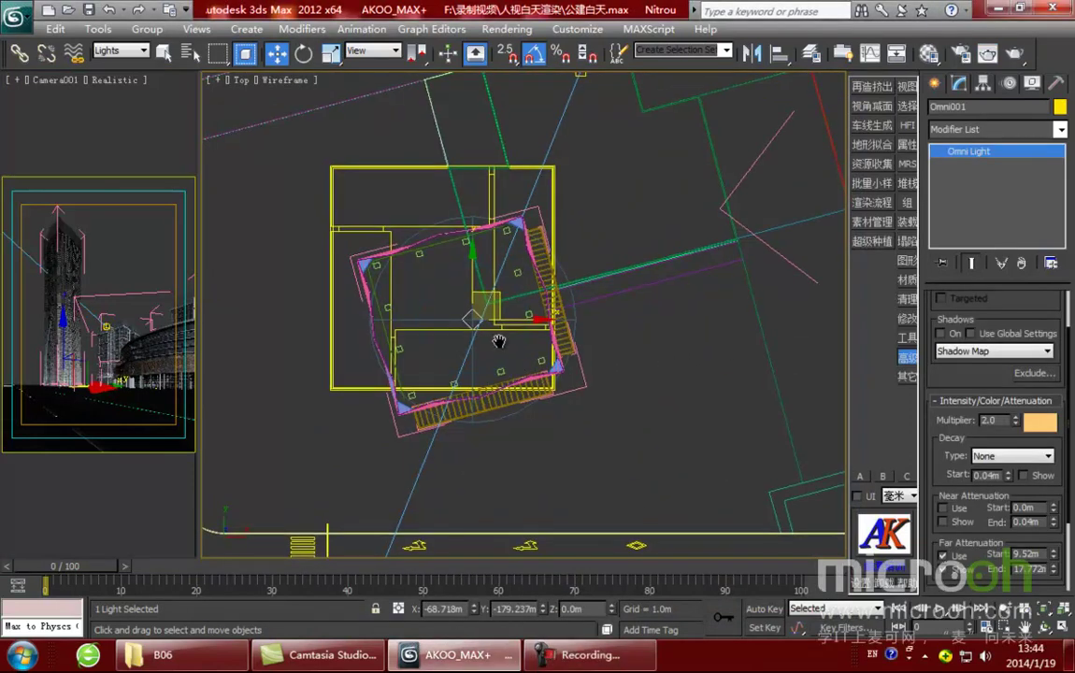
pyautogui.moveTo(501, 341); pyautogui.dragTo(519, 343, button='middle')
pyautogui.moveTo(513, 297); pyautogui.dragTo(561, 290)
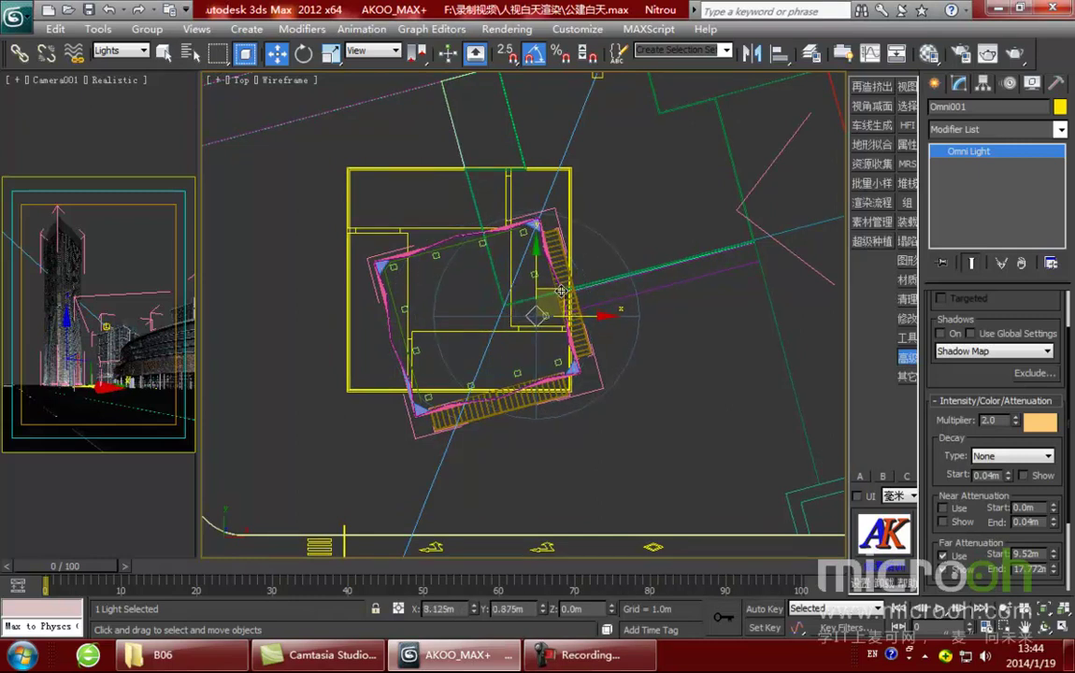
pyautogui.scroll(2, 561, 291)
pyautogui.moveTo(564, 332); pyautogui.dragTo(562, 333)
pyautogui.scroll(1, 579, 406)
pyautogui.moveTo(580, 406); pyautogui.dragTo(640, 378, button='middle')
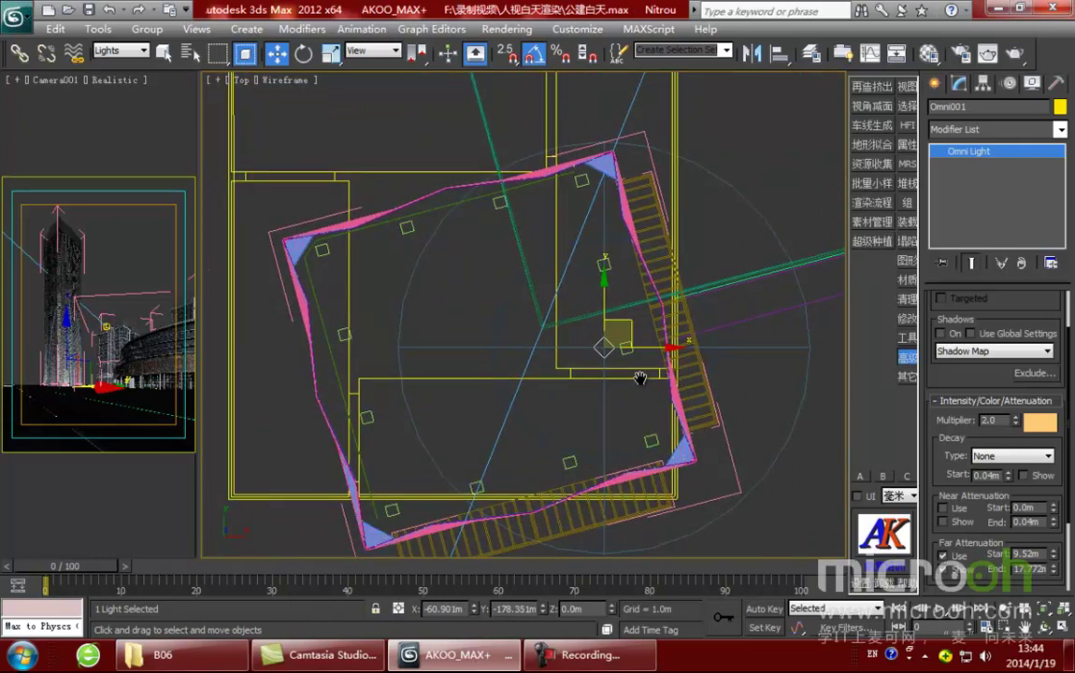
pyautogui.scroll(-1, 640, 384)
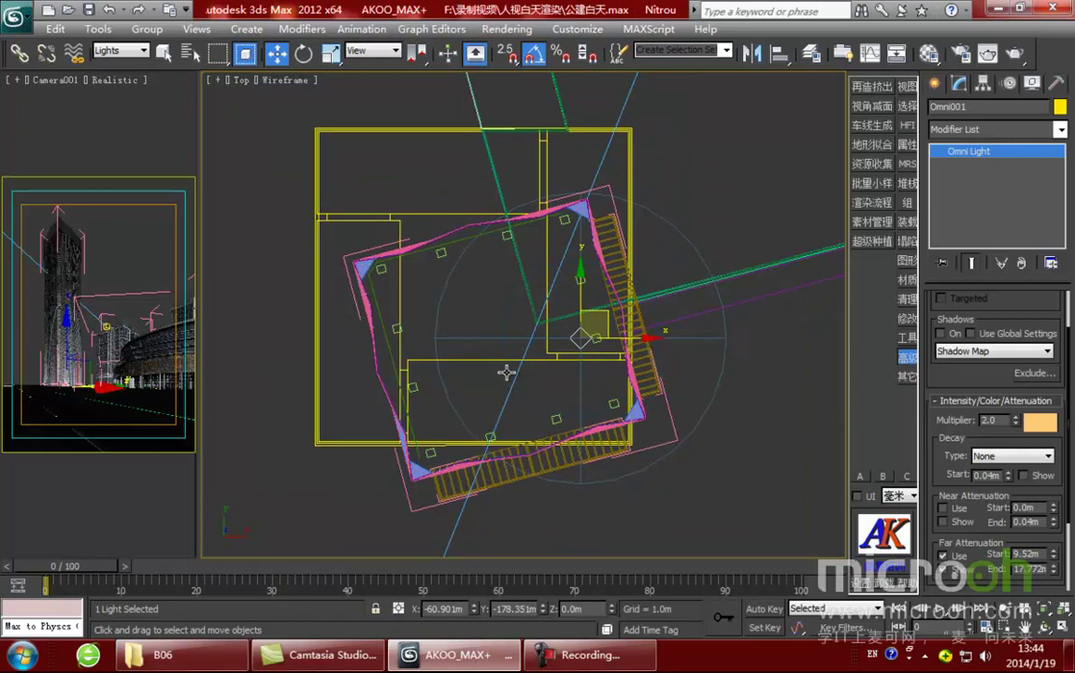
# Step: Reset the selection filter to All and isolate the whole tower together with the omni light
pyautogui.scroll(2, 555, 369)
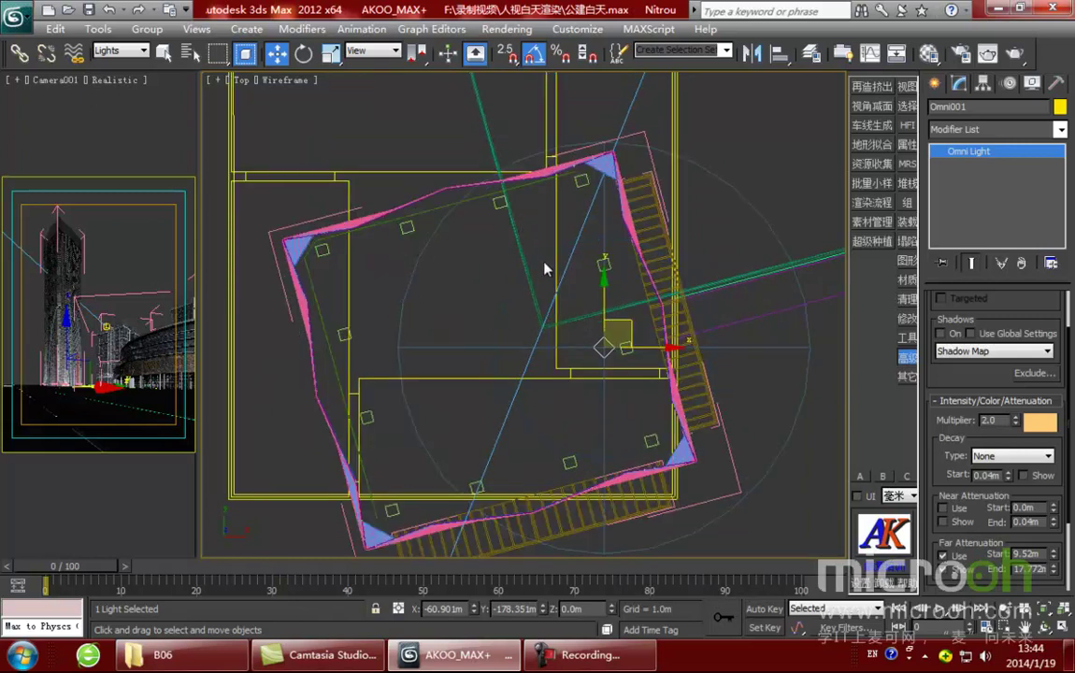
pyautogui.moveTo(543, 341); pyautogui.dragTo(548, 309, button='middle')
pyautogui.click(125, 51)
pyautogui.click(107, 63)
pyautogui.moveTo(455, 309); pyautogui.dragTo(467, 342, button='middle')
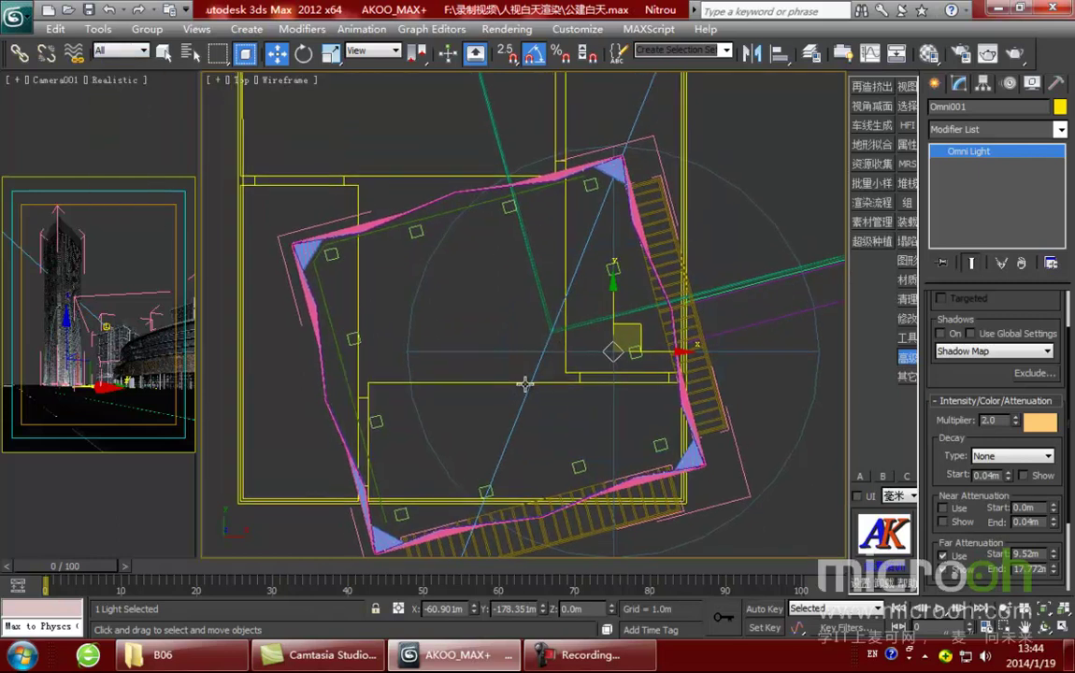
pyautogui.scroll(6, 511, 372)
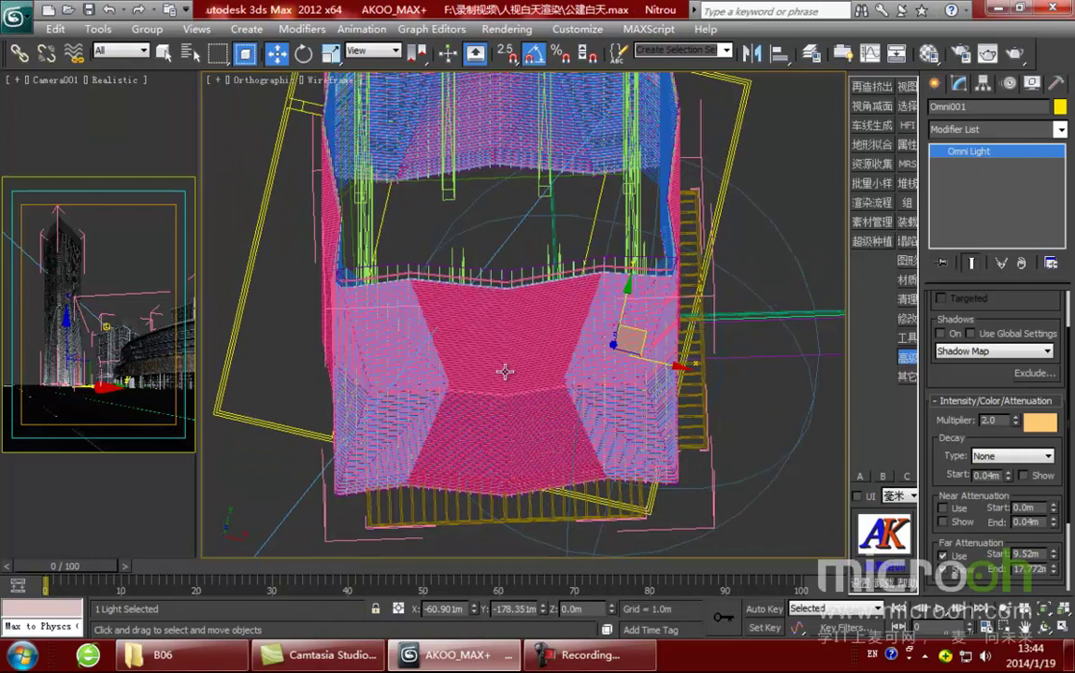
pyautogui.press('z')
pyautogui.moveTo(511, 344); pyautogui.dragTo(603, 323, button='middle')
pyautogui.scroll(-2, 601, 320)
pyautogui.scroll(-2, 603, 325)
pyautogui.moveTo(366, 165); pyautogui.dragTo(670, 451)
pyautogui.hotkey('alt', 'q')
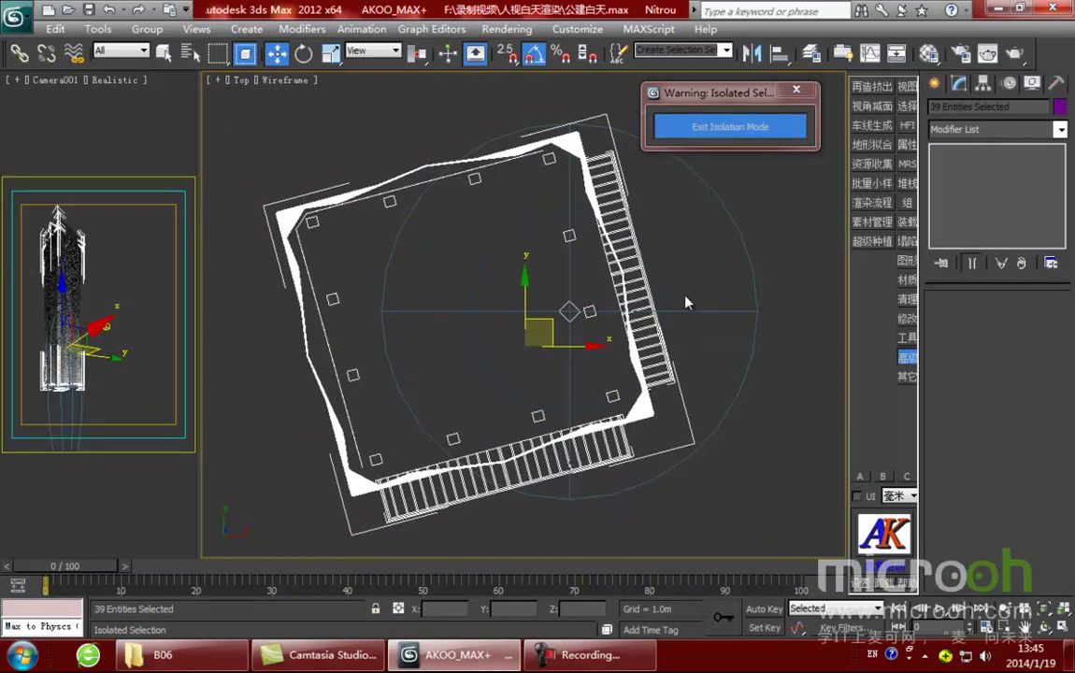
# Step: Select the floor slab mesh inside the isolated tower
pyautogui.click(577, 301)
pyautogui.moveTo(576, 301); pyautogui.dragTo(585, 332, button='middle')
pyautogui.scroll(2, 441, 199)
pyautogui.moveTo(442, 201); pyautogui.dragTo(504, 390, button='middle')
pyautogui.scroll(1, 494, 258)
pyautogui.scroll(-4, 496, 258)
pyautogui.keyDown('alt'); pyautogui.moveTo(600, 384); pyautogui.dragTo(566, 367, button='middle'); pyautogui.keyUp('alt')
pyautogui.scroll(6, 566, 368)
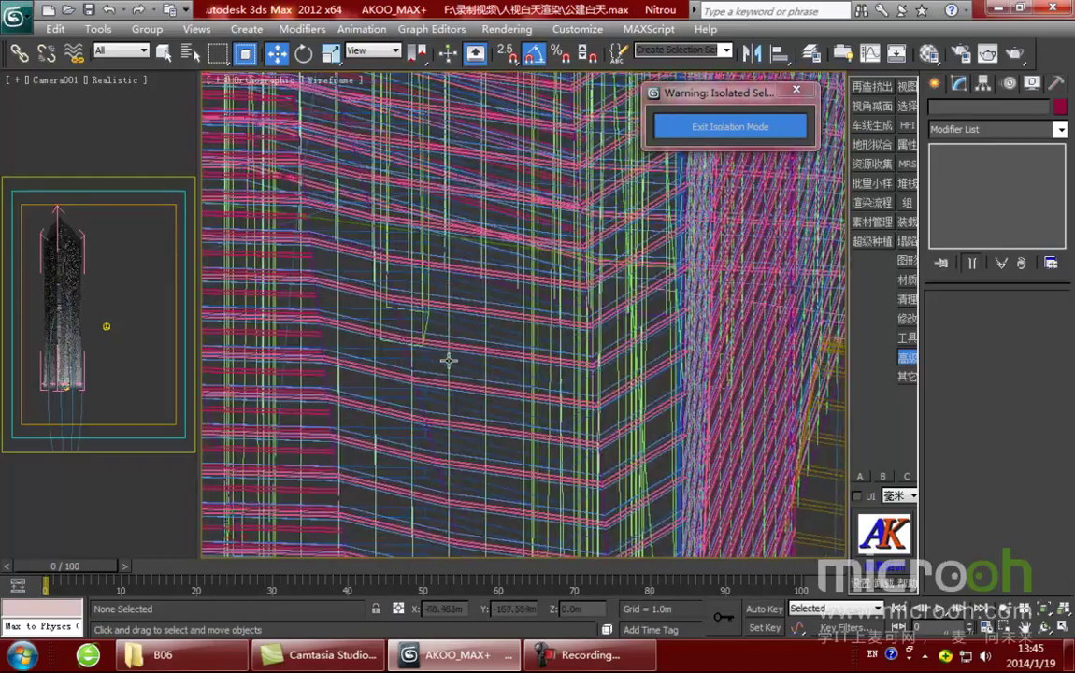
pyautogui.moveTo(446, 357); pyautogui.dragTo(461, 413, button='middle')
pyautogui.click(482, 309)
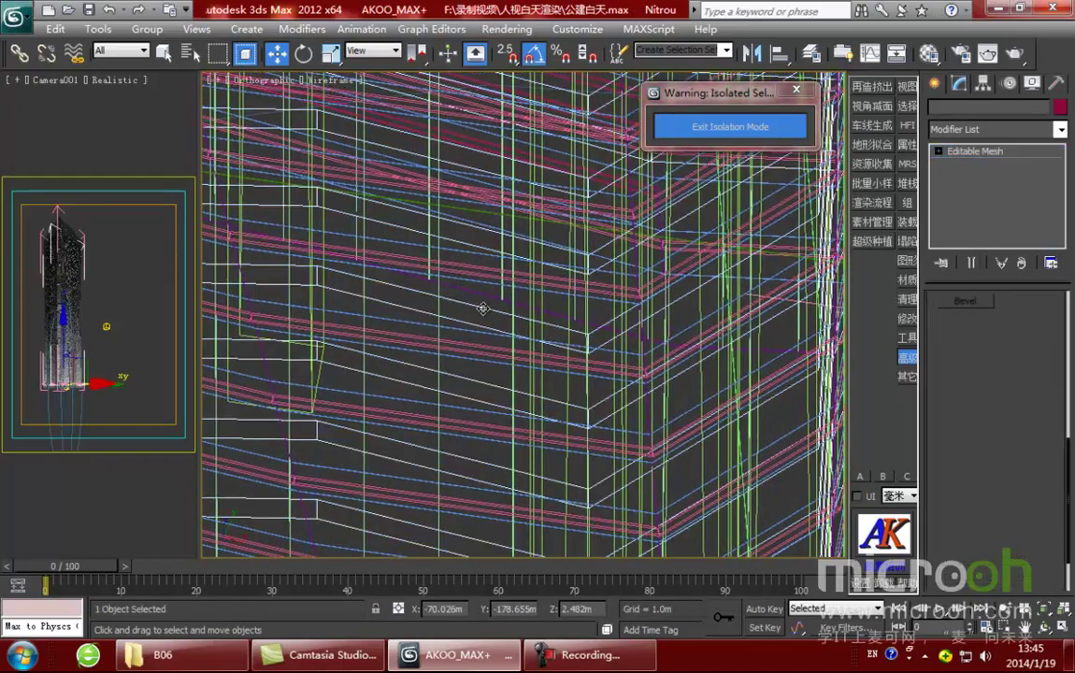
pyautogui.scroll(-6, 482, 308)
pyautogui.moveTo(504, 336); pyautogui.dragTo(512, 385, button='middle')
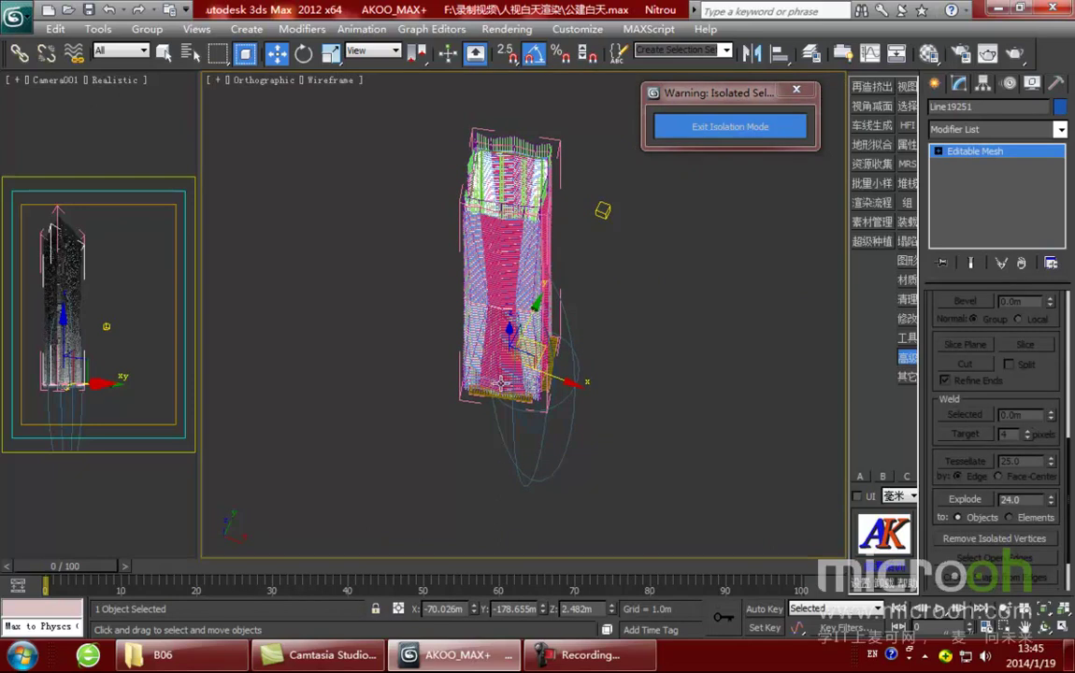
# Step: Add the omni light to the selection using the Lights filter, isolate it with the floor slab mesh, and show the top view shaded
pyautogui.click(123, 54)
pyautogui.click(122, 97)
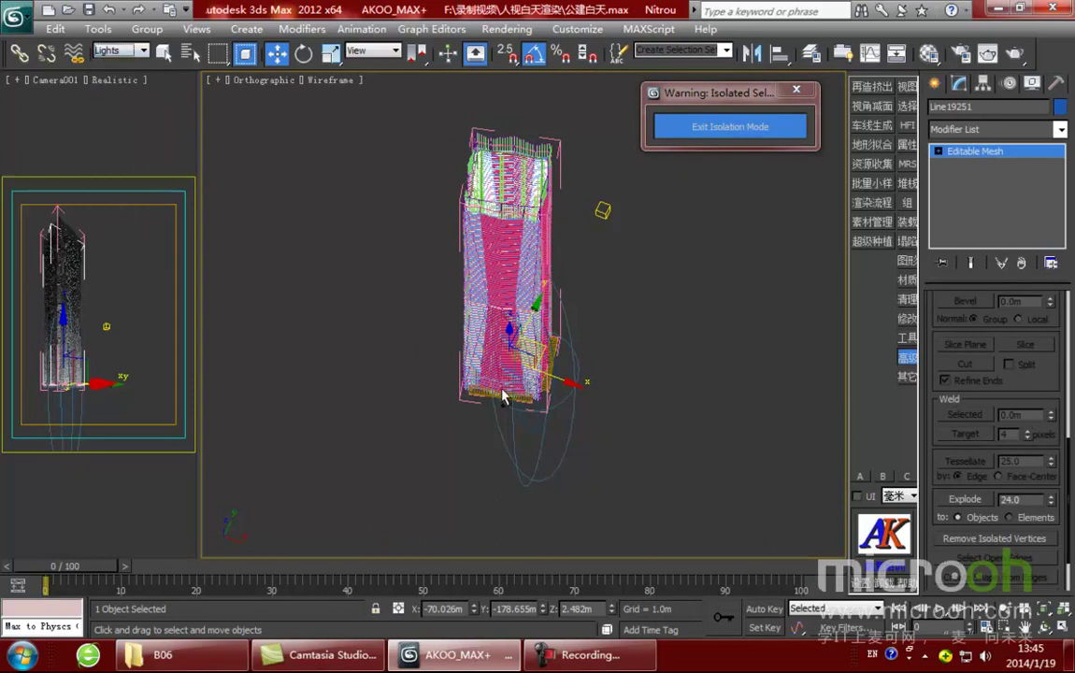
pyautogui.click(533, 378)
pyautogui.moveTo(571, 394); pyautogui.dragTo(563, 417, button='middle')
pyautogui.moveTo(567, 364)
pyautogui.keyDown('alt'); pyautogui.mouseDown(button='middle')
pyautogui.moveTo(497, 350)
pyautogui.moveTo(567, 344)
pyautogui.moveTo(570, 407)
pyautogui.mouseUp(button='middle'); pyautogui.keyUp('alt')
pyautogui.press('F3')
pyautogui.click(538, 372)
pyautogui.press('t')
pyautogui.press('F3')
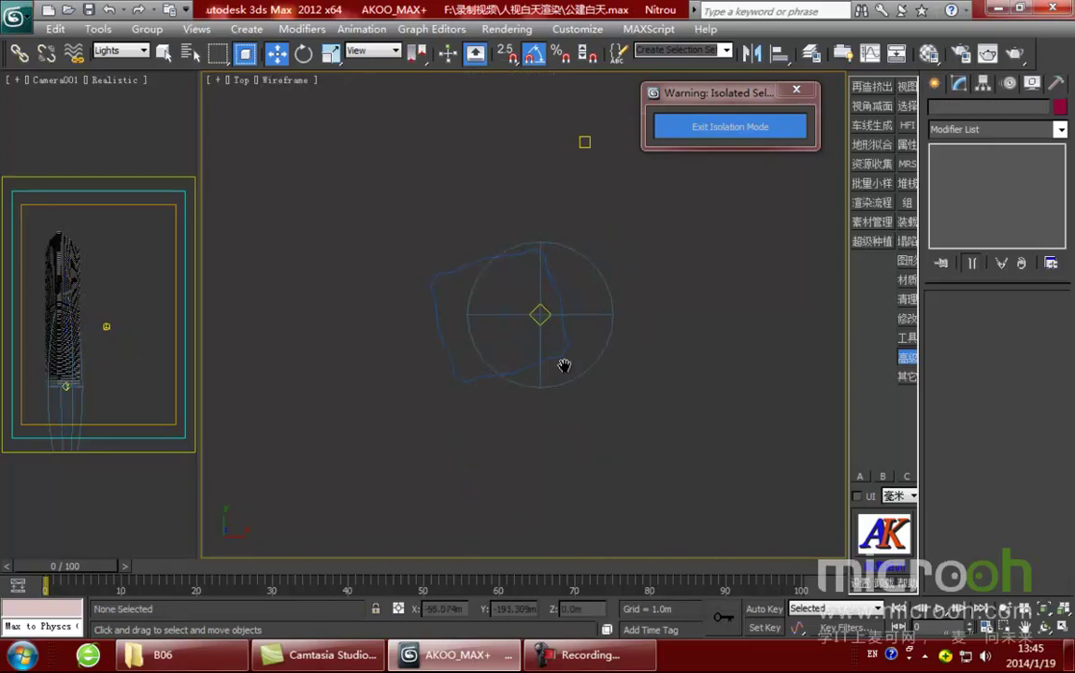
pyautogui.press('F3')
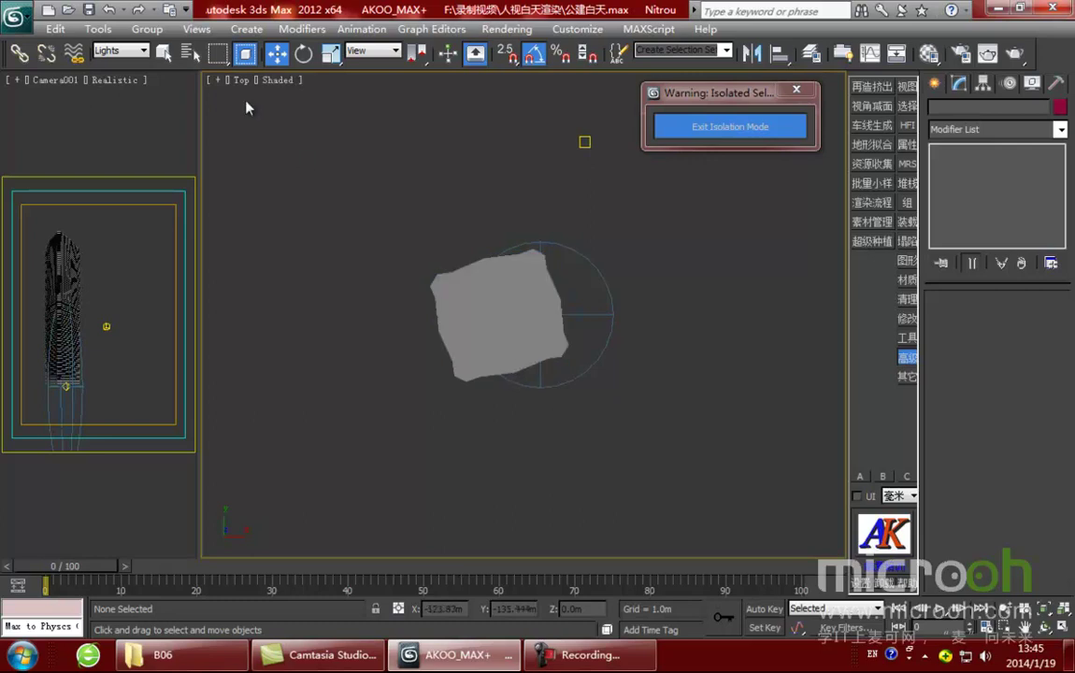
# Step: Reset the selection filter to All, select the floor slab mesh and save it as the named selection set 楼板
pyautogui.click(120, 51)
pyautogui.click(108, 64)
pyautogui.keyDown('alt'); pyautogui.moveTo(355, 271); pyautogui.dragTo(479, 339, button='middle'); pyautogui.keyUp('alt')
pyautogui.click(511, 240)
pyautogui.moveTo(511, 240); pyautogui.dragTo(469, 328, button='middle')
pyautogui.click(663, 51)
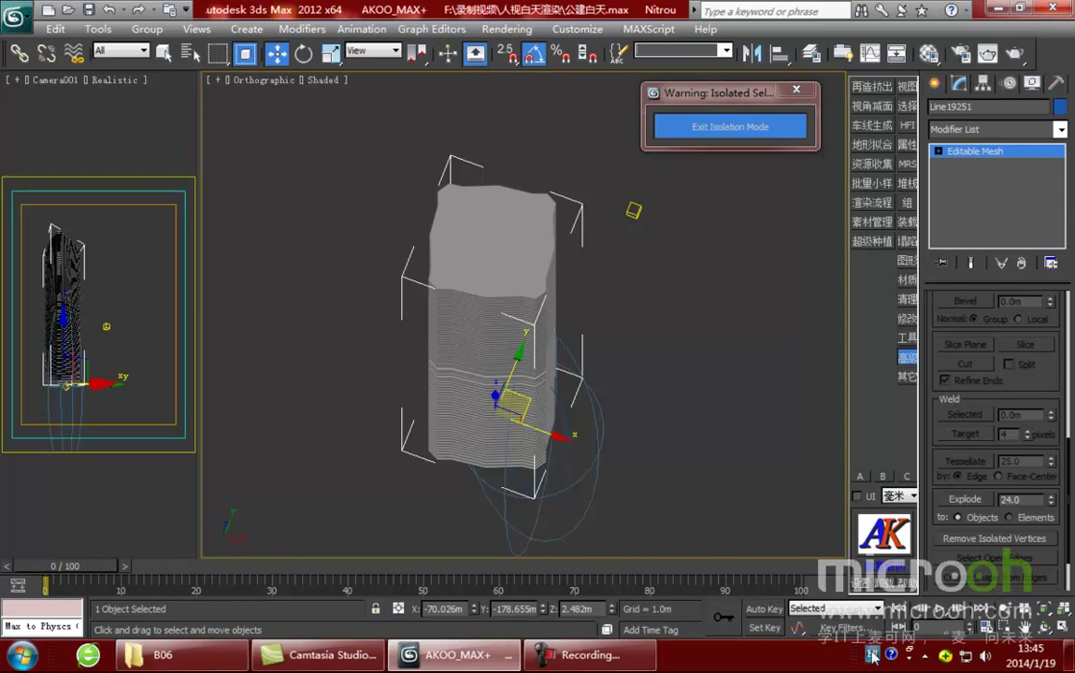
pyautogui.hotkey('ctrl', 'space')
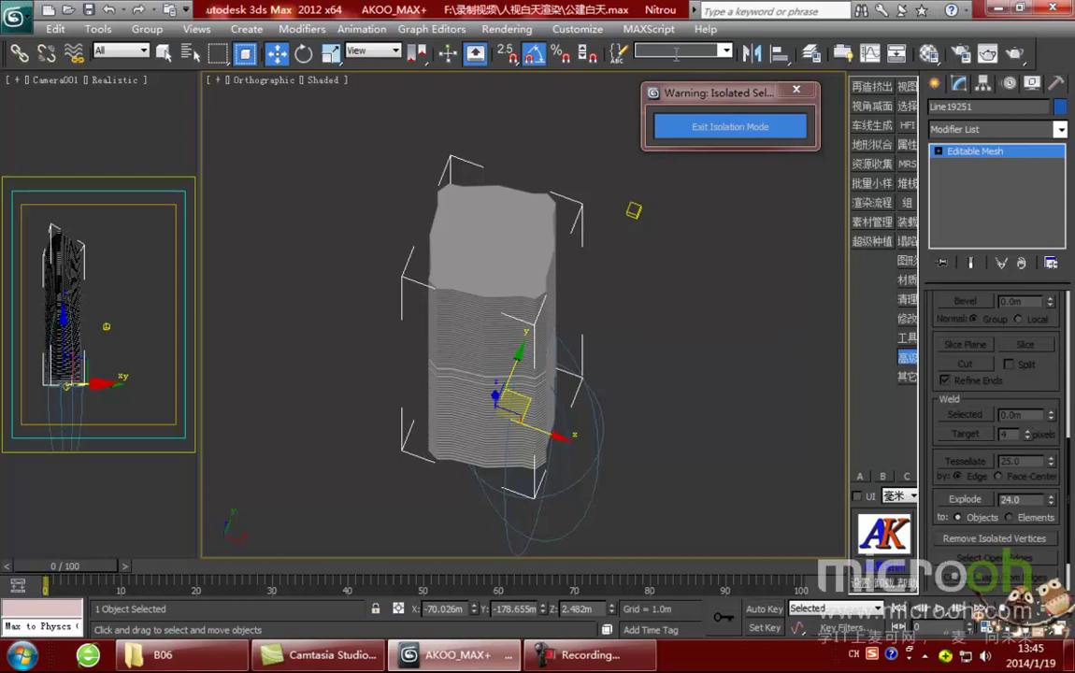
pyautogui.write('楼板')
# Step: Show the isolated floor slabs in wireframe, restrict selection to Lights and select the omni light at the tower's base
pyautogui.scroll(5, 479, 391)
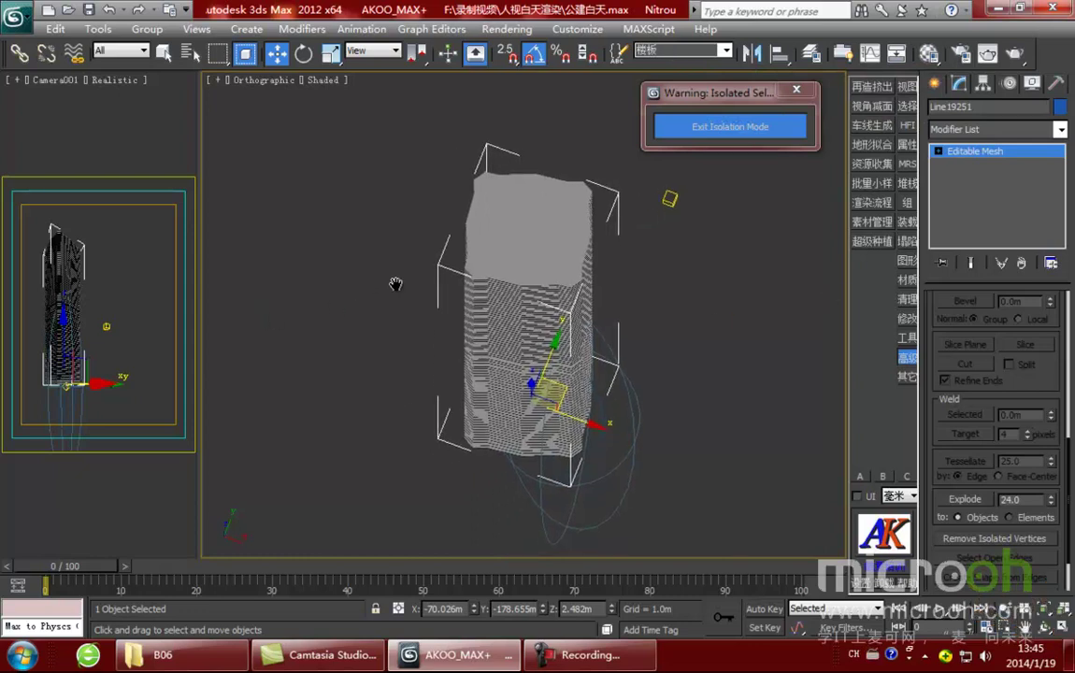
pyautogui.press('F3')
pyautogui.moveTo(486, 391); pyautogui.dragTo(466, 354, button='middle')
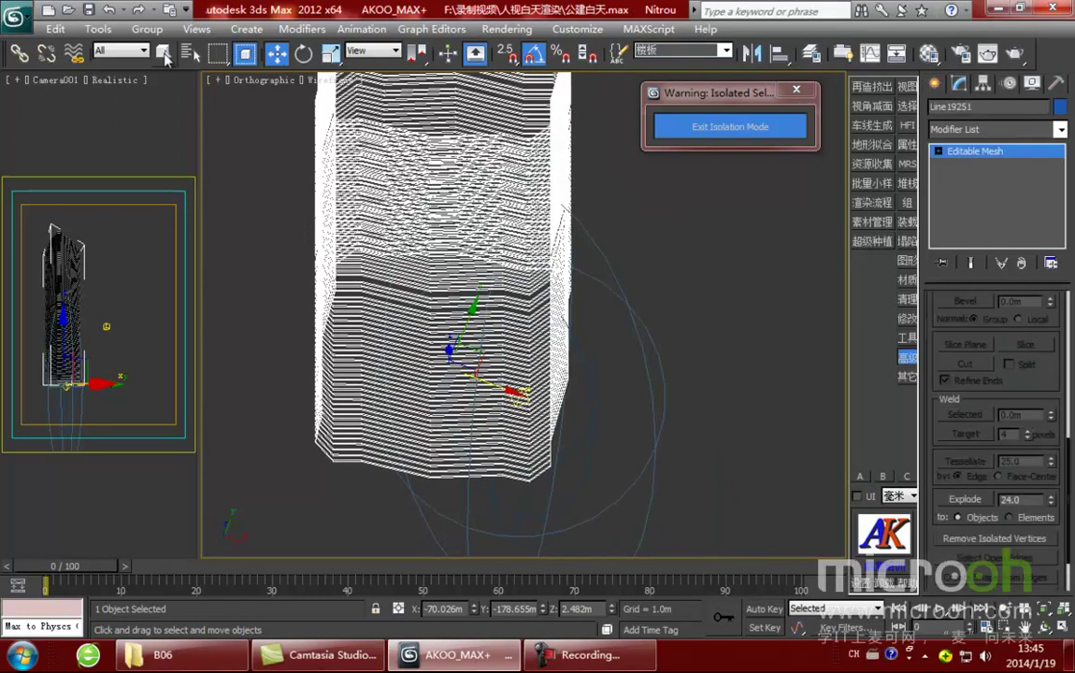
pyautogui.click(128, 51)
pyautogui.click(129, 101)
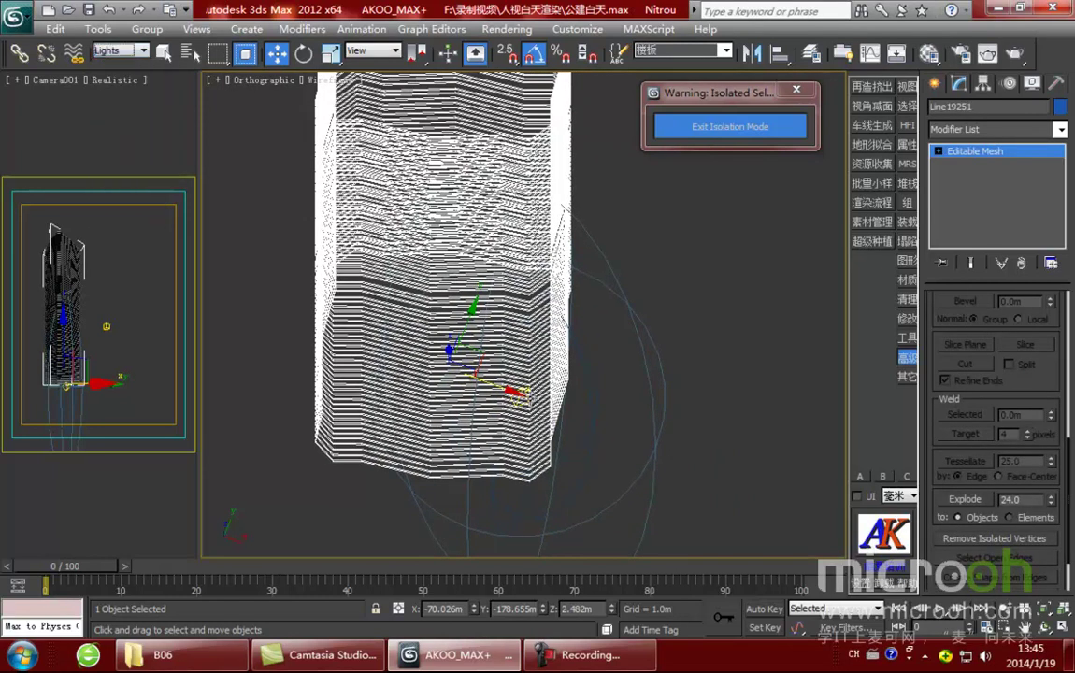
pyautogui.click(519, 397)
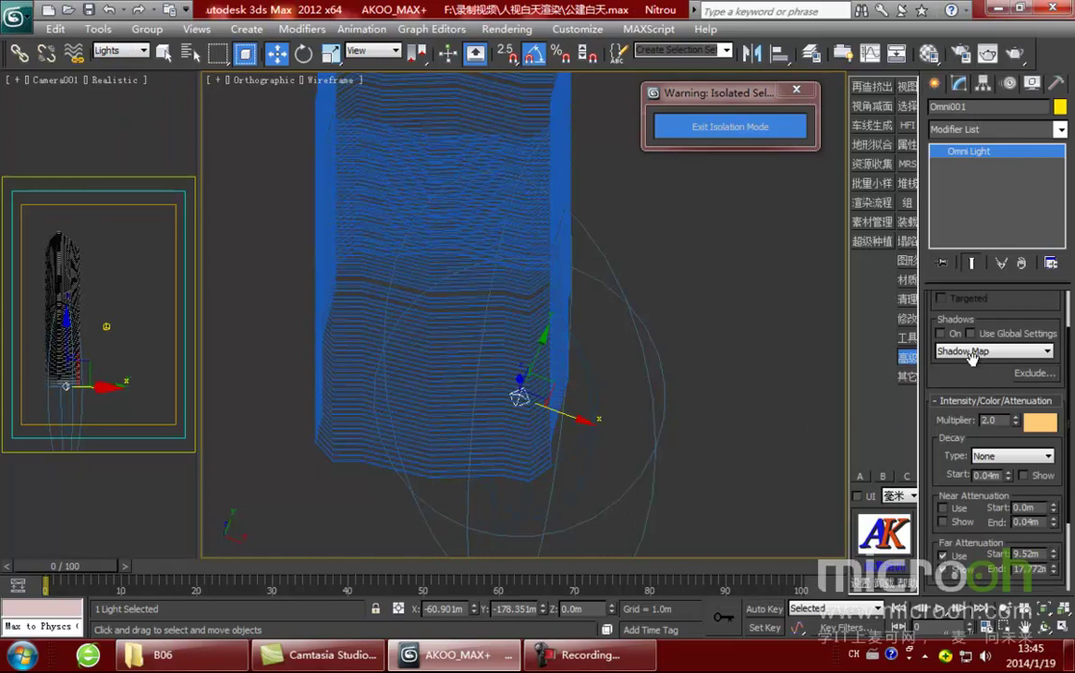
pyautogui.scroll(2, 963, 393)
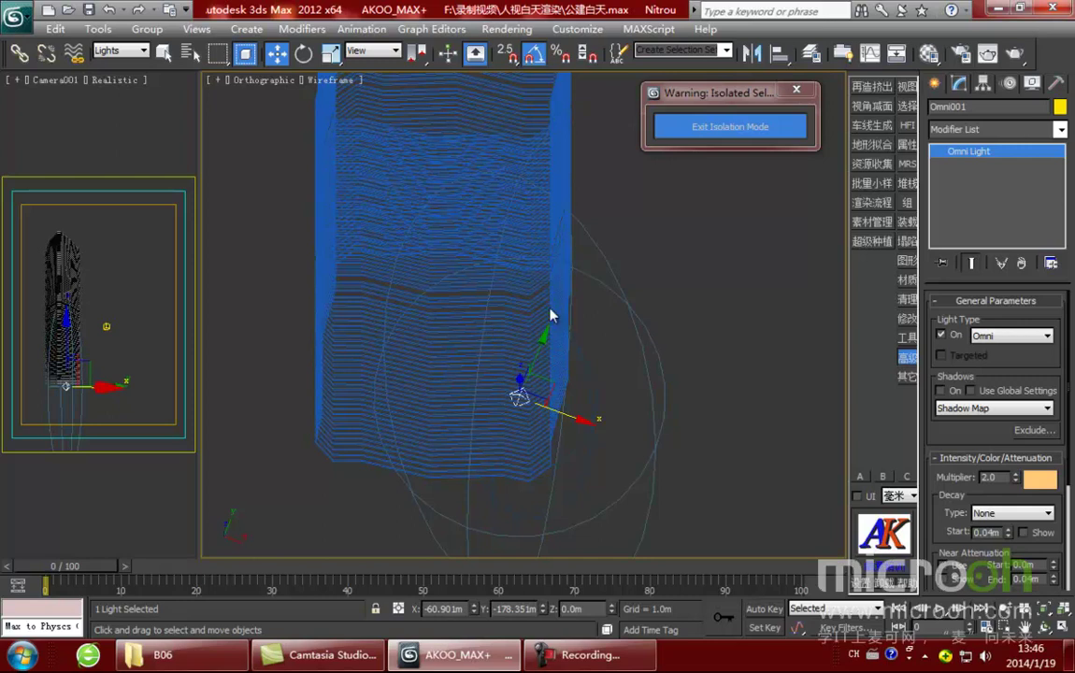
pyautogui.moveTo(589, 432); pyautogui.dragTo(618, 435, button='middle')
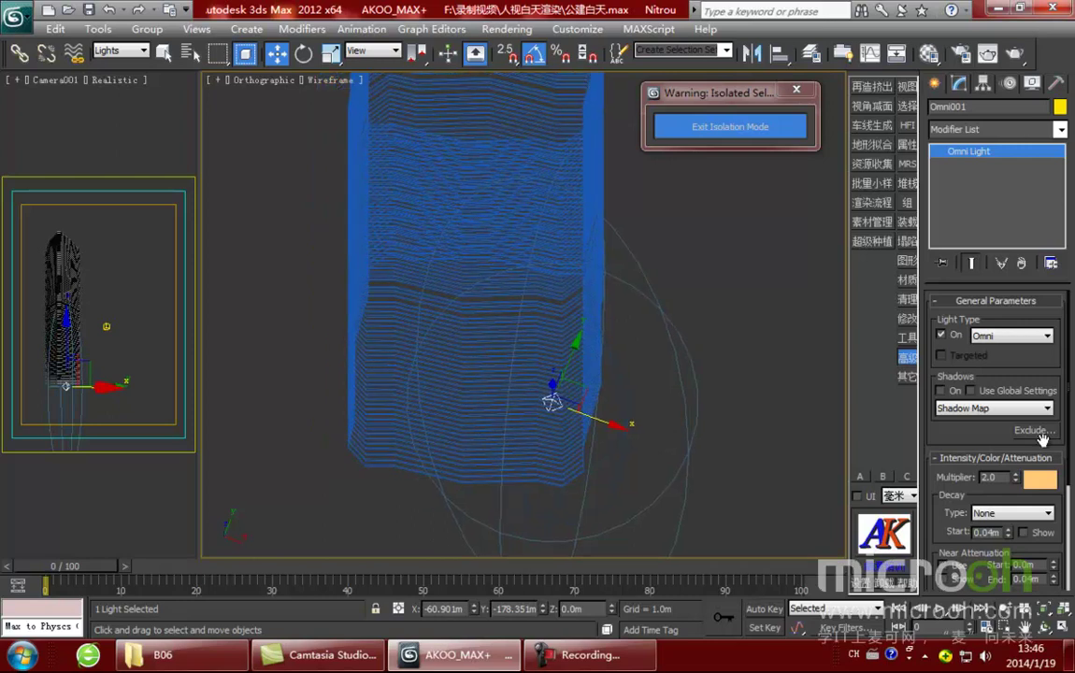
# Step: Make the omni light affect only the 楼板 selection set by setting its object list to Include and adding that set
pyautogui.click(1032, 431)
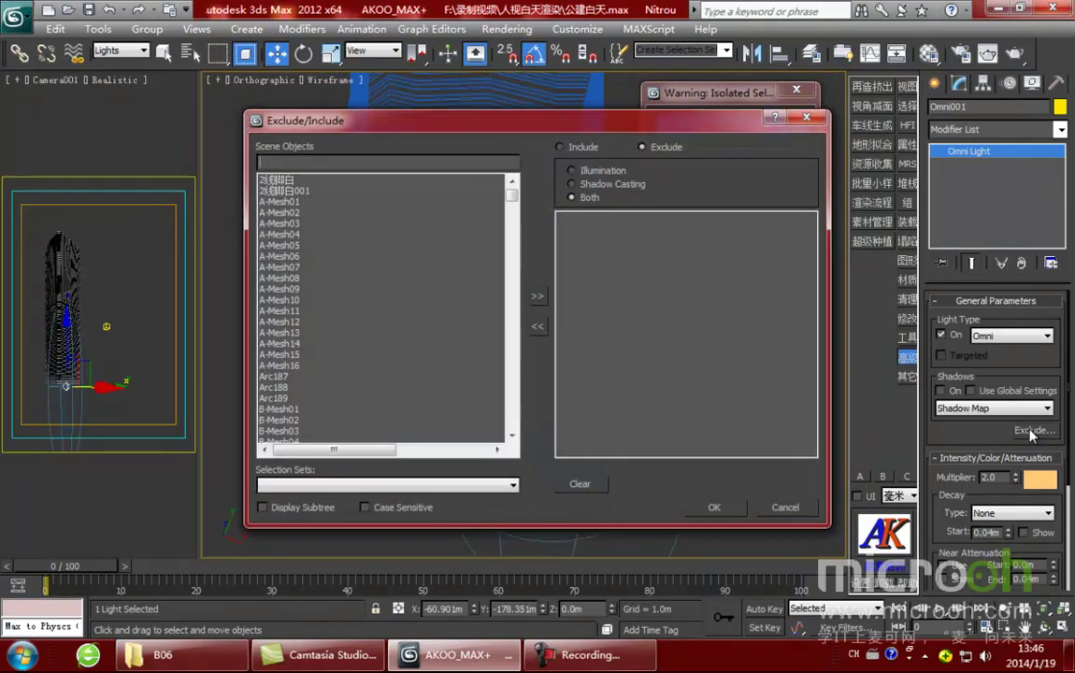
pyautogui.moveTo(604, 129); pyautogui.dragTo(625, 124)
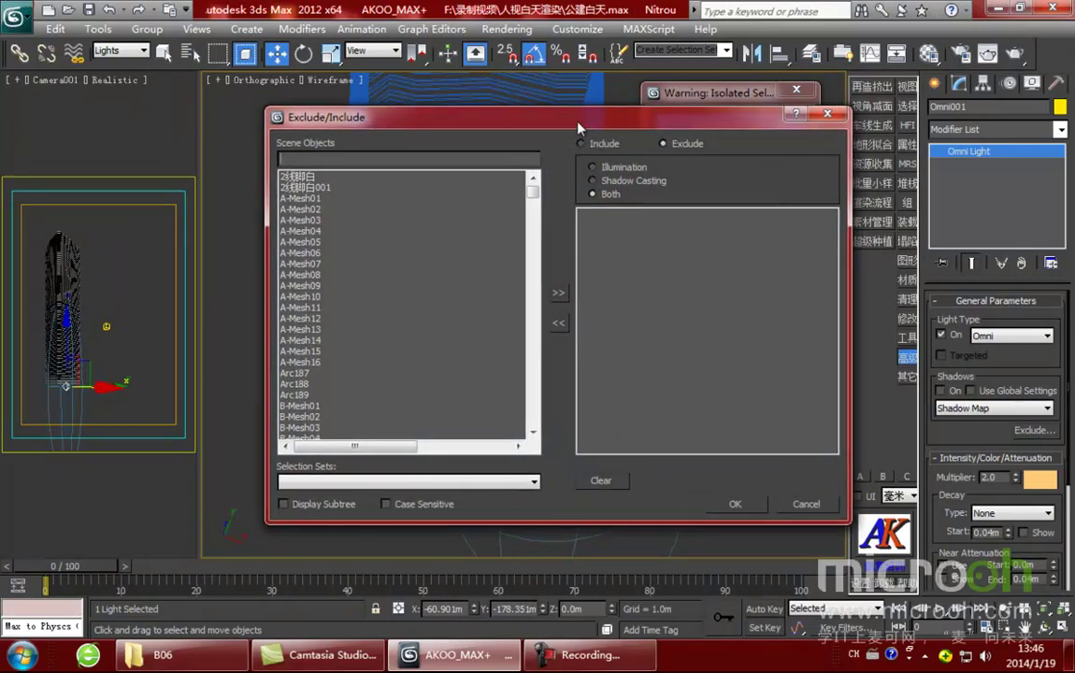
pyautogui.moveTo(520, 109); pyautogui.dragTo(469, 103)
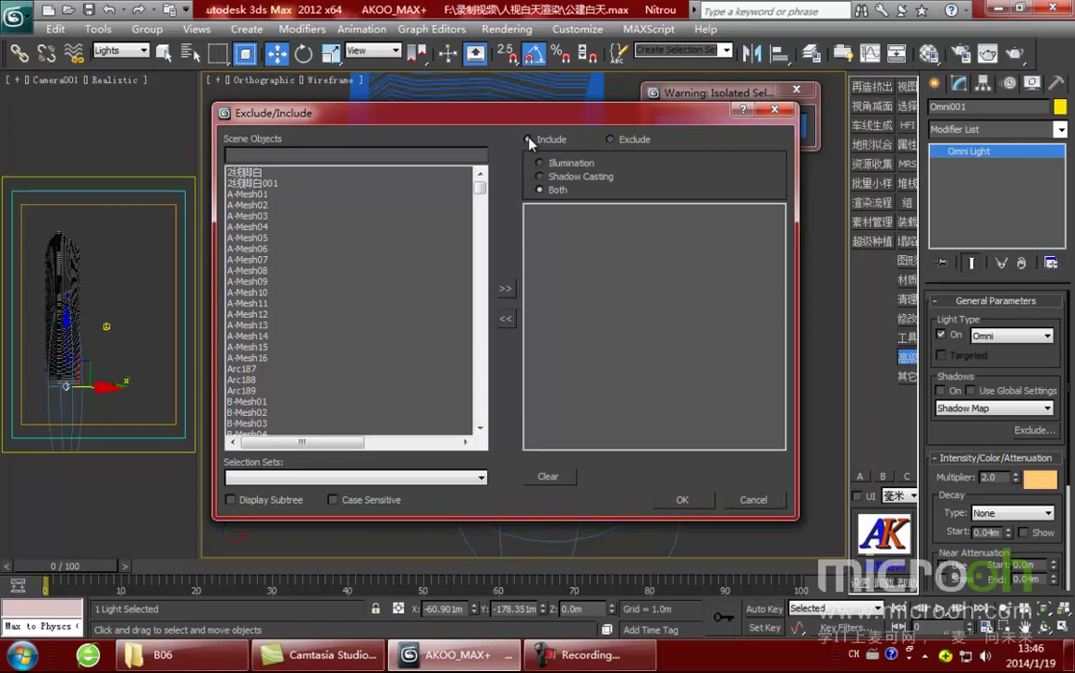
pyautogui.click(392, 477)
pyautogui.click(379, 492)
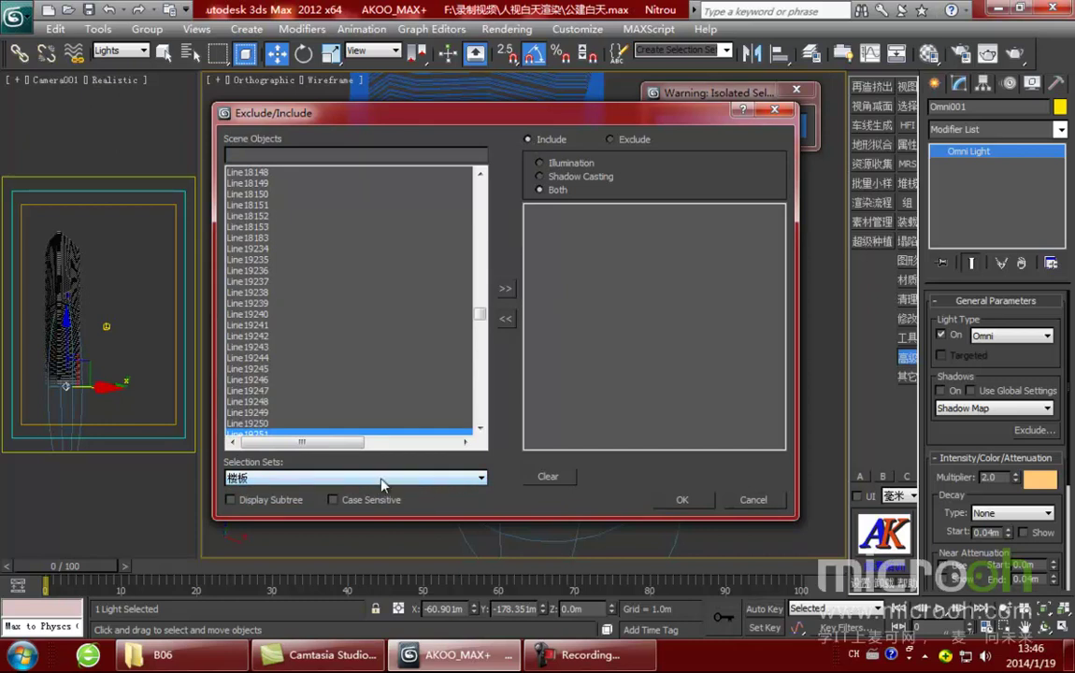
pyautogui.click(505, 289)
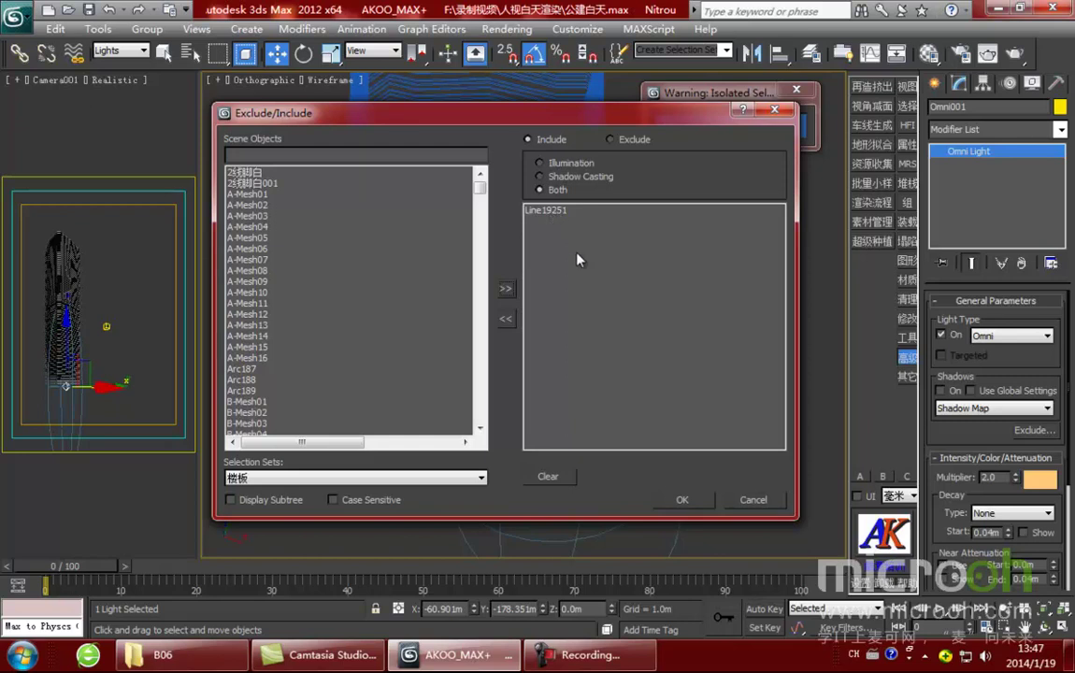
pyautogui.click(688, 502)
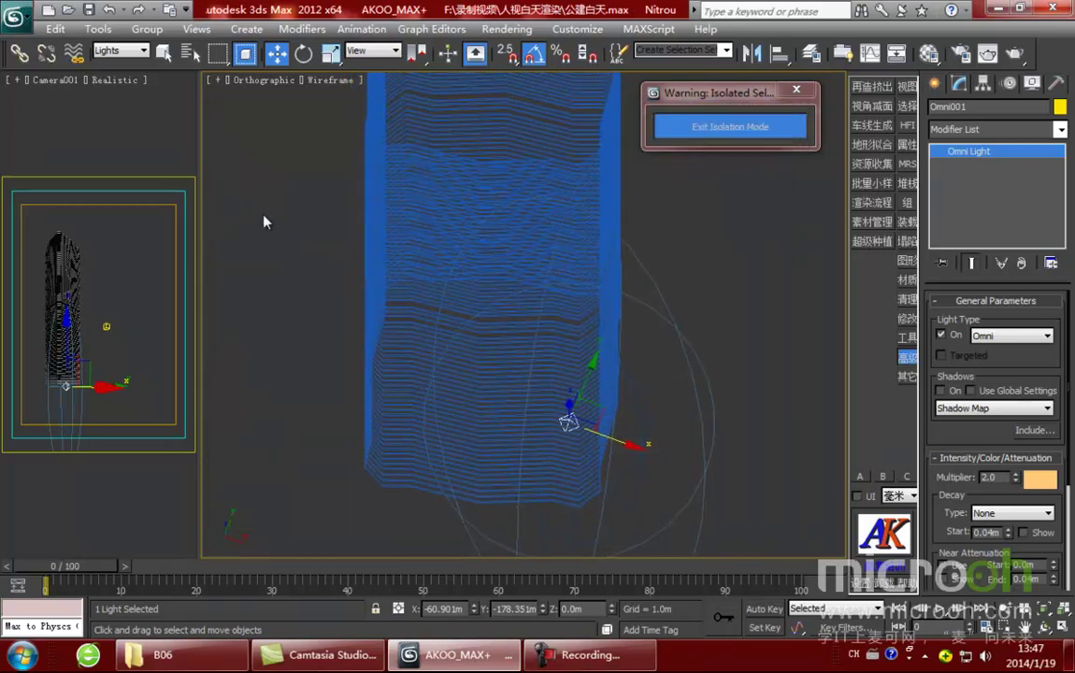
# Step: Deselect the light and render the Camera001 view of the isolated slabs
pyautogui.click(177, 140)
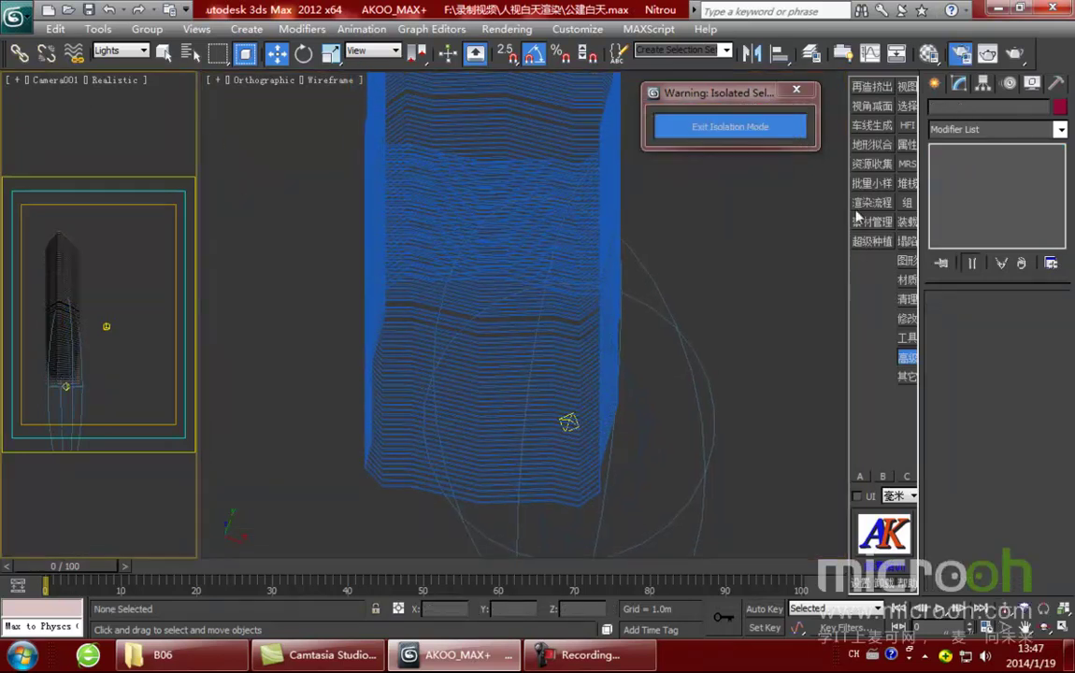
pyautogui.press('F10')
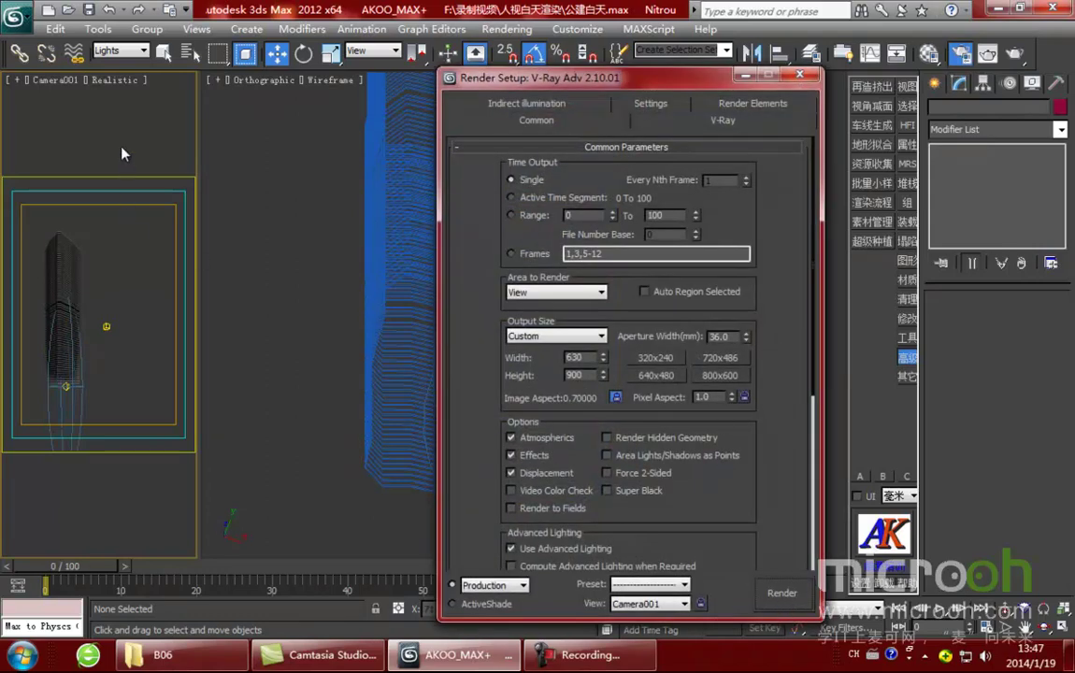
pyautogui.click(778, 593)
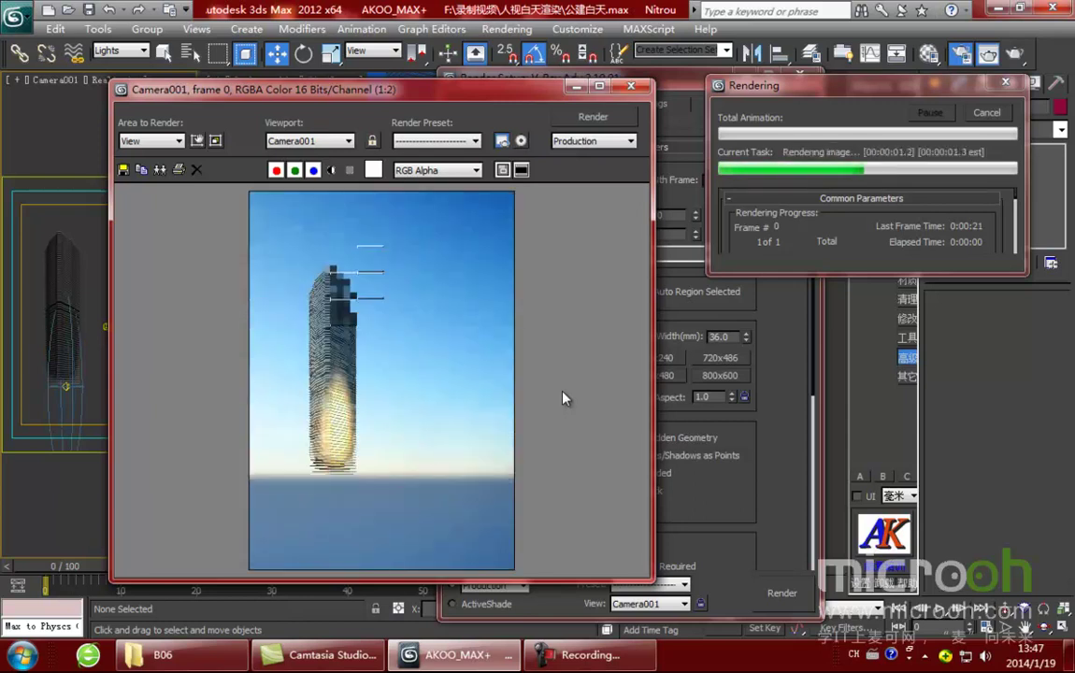
# Step: Examine the omni light's glow on the floor slabs in the rendered image at several magnifications
pyautogui.scroll(2, 334, 405)
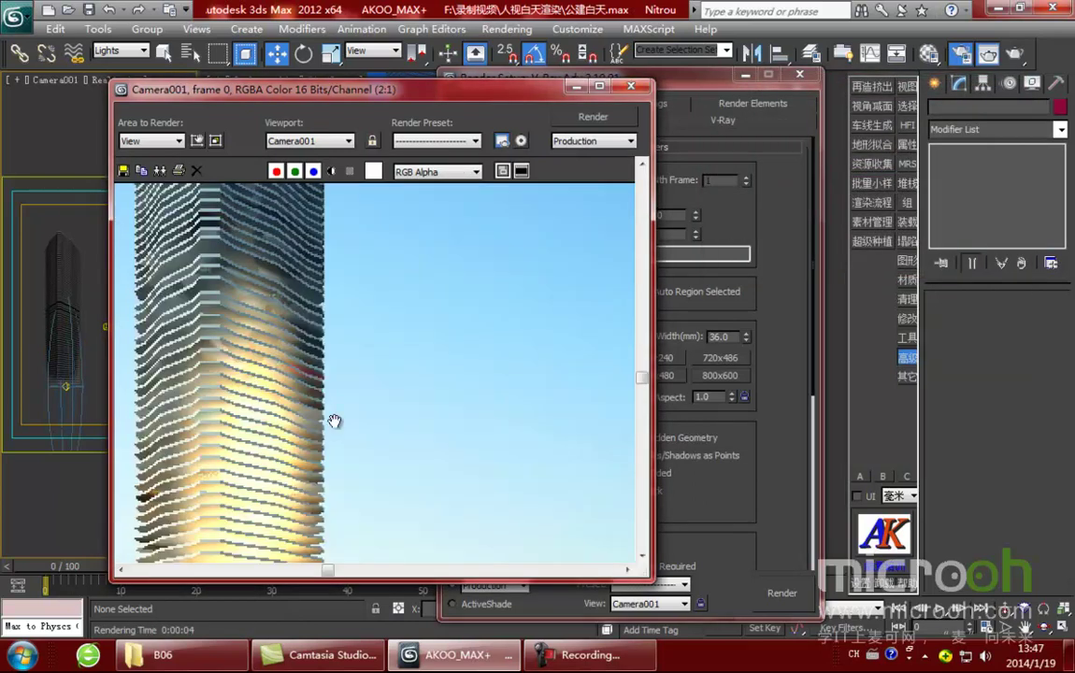
pyautogui.moveTo(333, 422); pyautogui.dragTo(397, 257, button='middle')
pyautogui.scroll(-1, 391, 341)
pyautogui.scroll(-1, 290, 411)
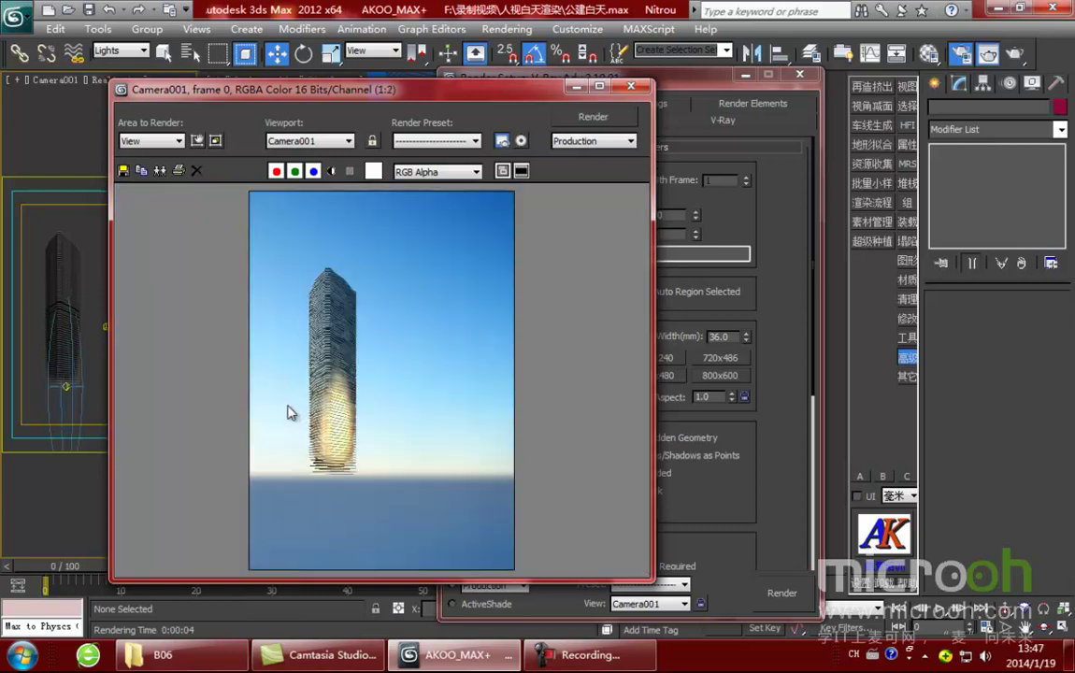
pyautogui.scroll(1, 308, 407)
pyautogui.scroll(-1, 315, 404)
pyautogui.scroll(1, 314, 404)
pyautogui.scroll(-1, 293, 402)
pyautogui.scroll(1, 304, 413)
pyautogui.scroll(-1, 308, 421)
pyautogui.scroll(1, 352, 402)
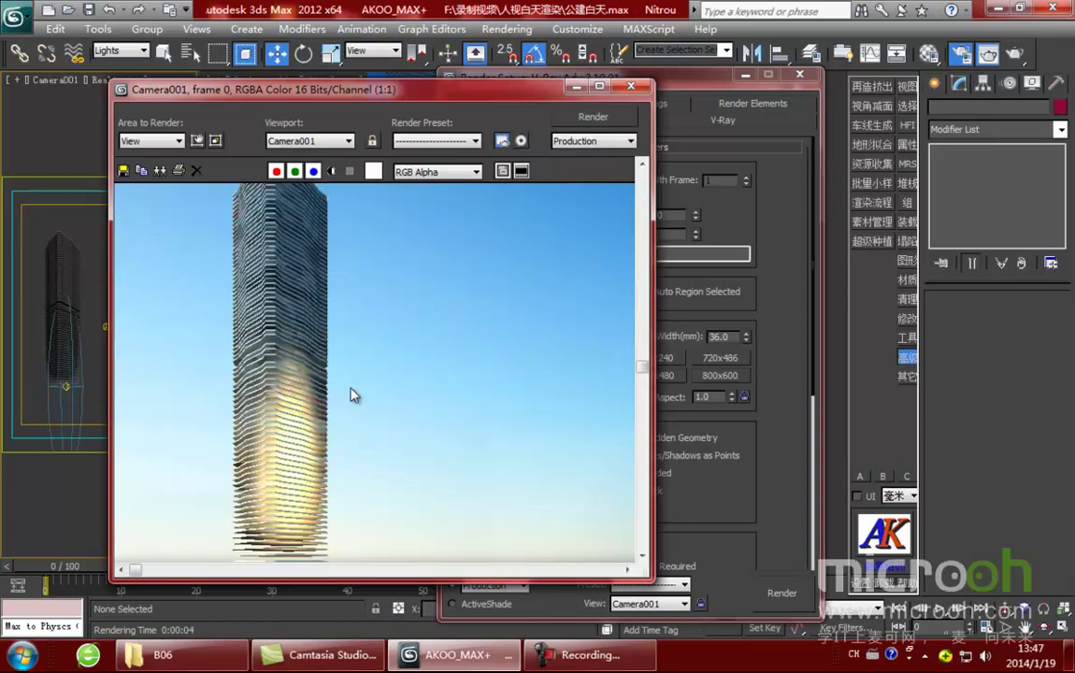
# Step: Close the render and, in the top wireframe view, move the omni light to about X -62.7 m, Y -178.9 m
pyautogui.click(631, 86)
pyautogui.click(745, 75)
pyautogui.moveTo(587, 365)
pyautogui.mouseDown(button='middle')
pyautogui.moveTo(603, 365)
pyautogui.moveTo(593, 363)
pyautogui.mouseUp(button='middle')
pyautogui.press('t')
pyautogui.scroll(2, 603, 363)
pyautogui.scroll(-3, 602, 362)
pyautogui.click(552, 318)
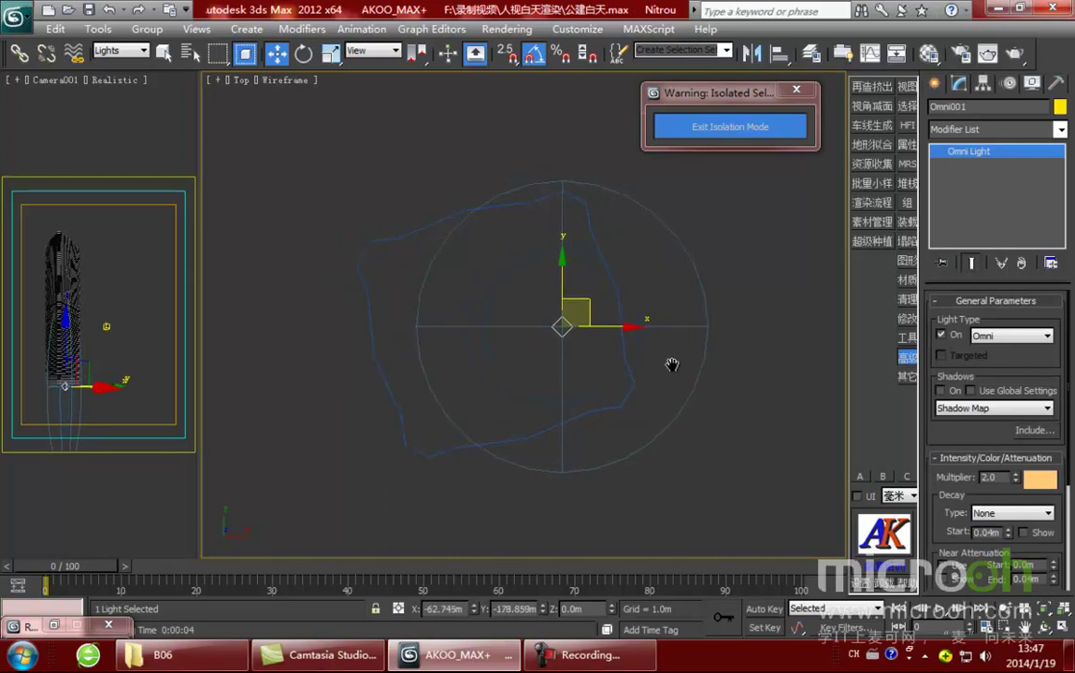
# Step: Reduce the omni light's far attenuation start to about 6 m and render Camera001 again to check the softer falloff
pyautogui.scroll(-5, 961, 426)
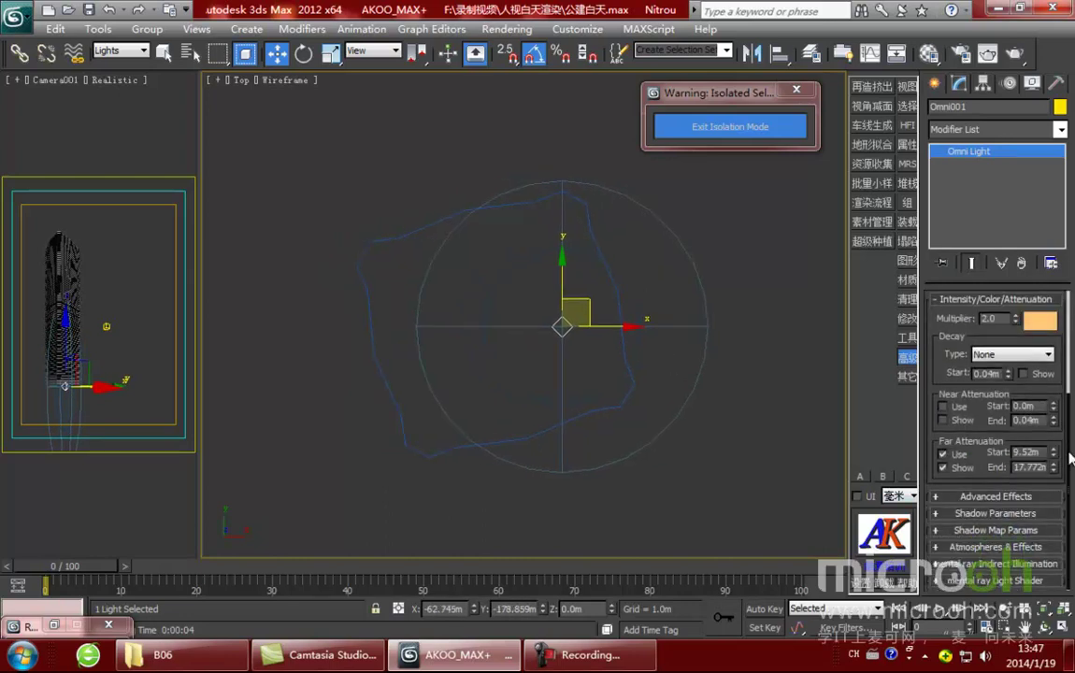
pyautogui.moveTo(1054, 452); pyautogui.dragTo(1053, 477)
pyautogui.click(103, 116)
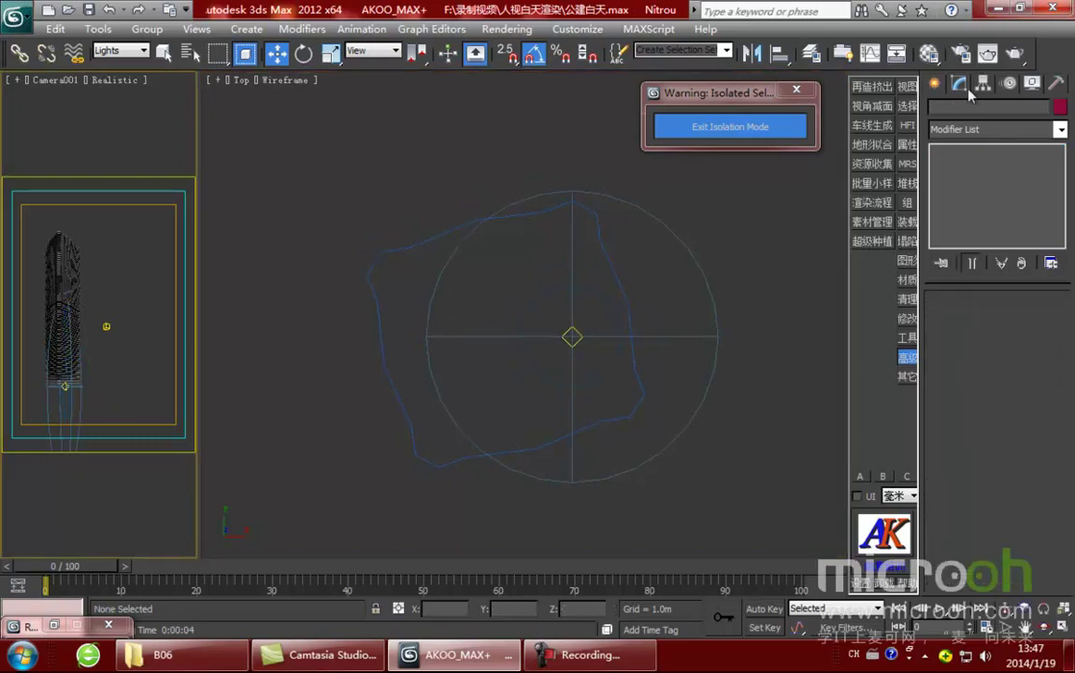
pyautogui.click(988, 55)
pyautogui.click(592, 119)
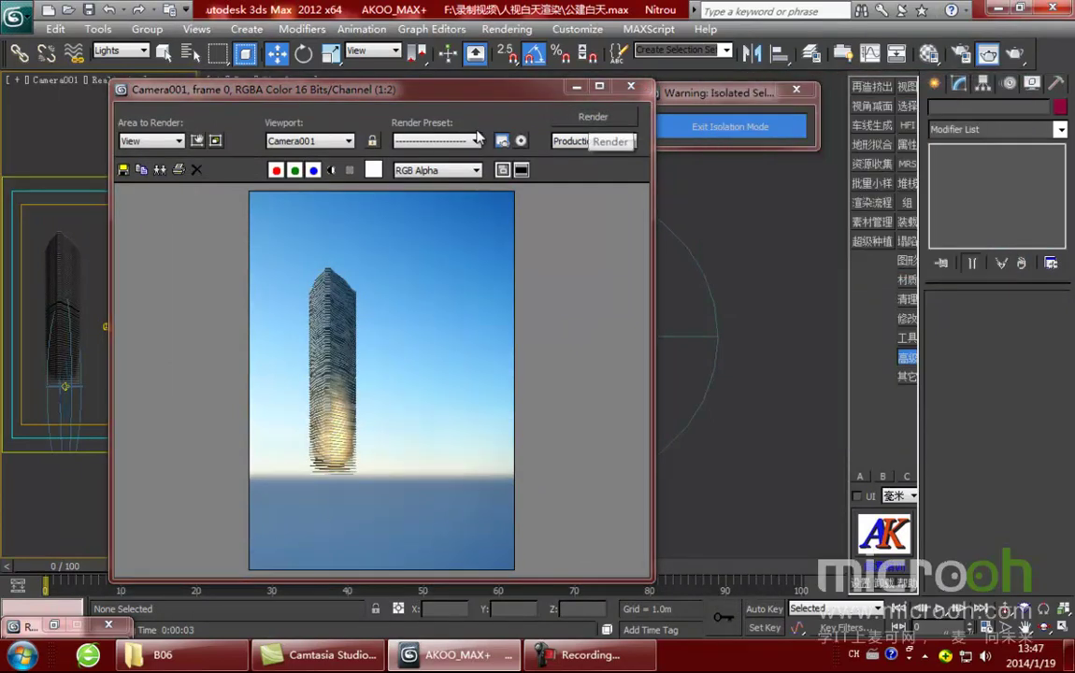
pyautogui.click(630, 86)
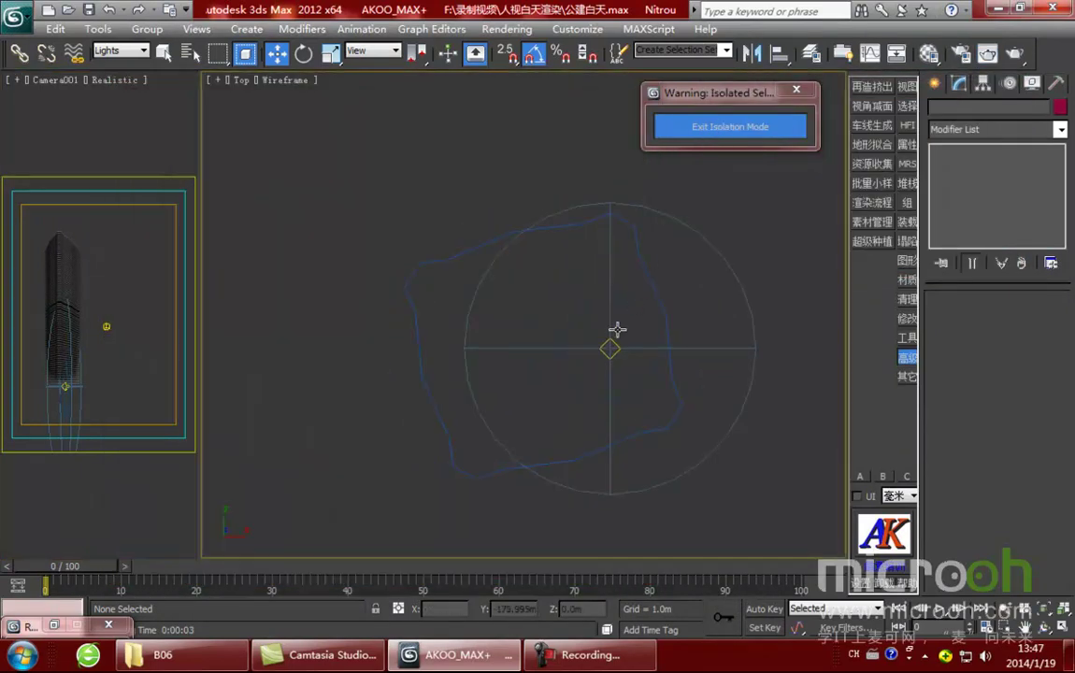
# Step: Move the omni light further inside the slab outline to about X -66.8 m, Y -177.7 m and check it in a new Camera001 render
pyautogui.click(628, 337)
pyautogui.moveTo(628, 322); pyautogui.dragTo(594, 311)
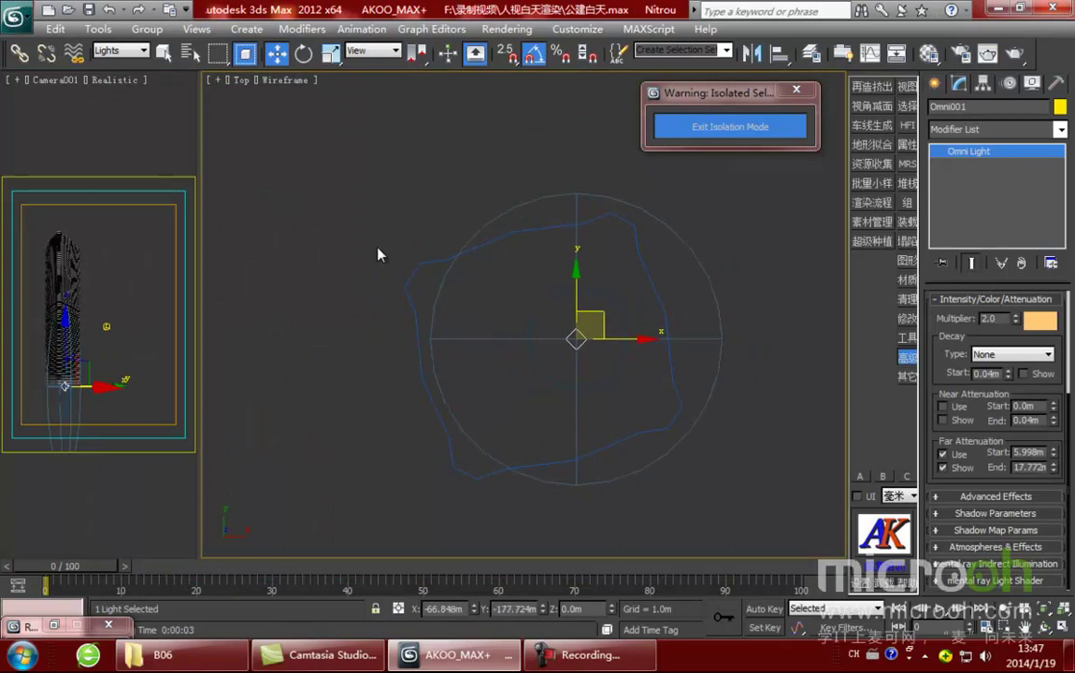
pyautogui.click(115, 138)
pyautogui.click(987, 53)
pyautogui.click(592, 118)
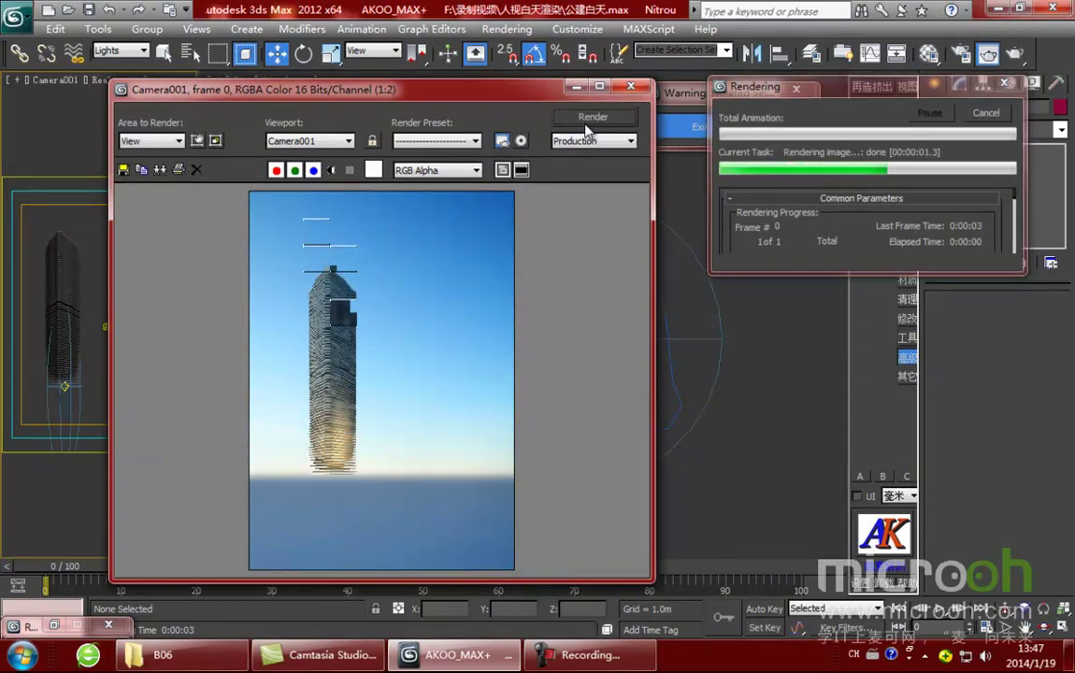
pyautogui.scroll(1, 356, 425)
pyautogui.moveTo(358, 432); pyautogui.dragTo(419, 363, button='middle')
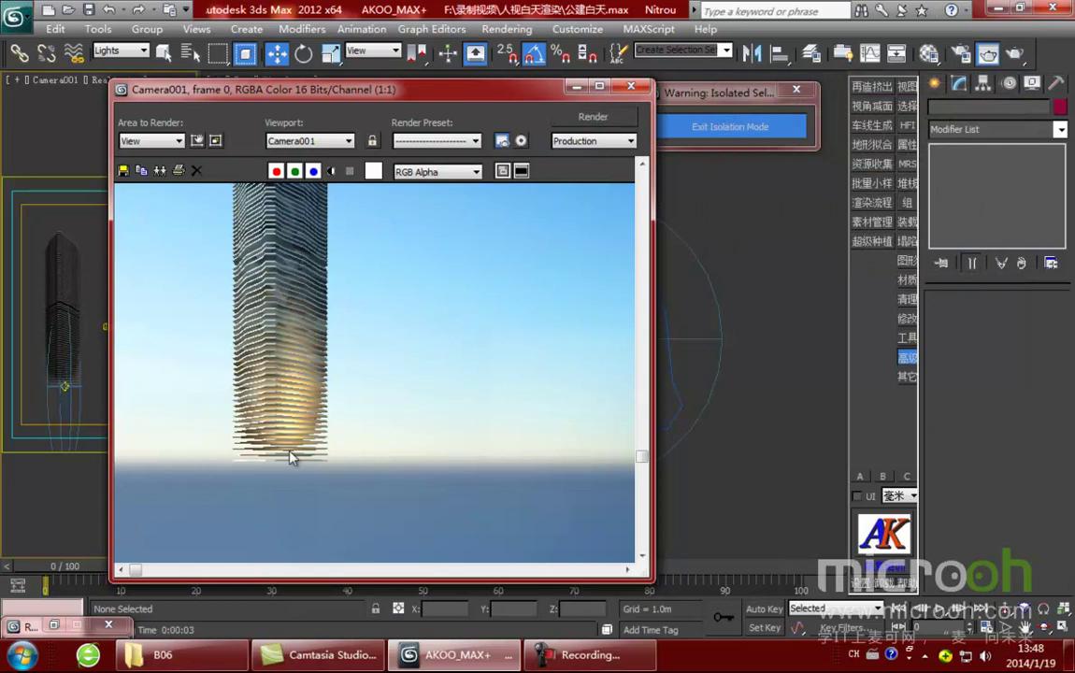
pyautogui.scroll(-1, 291, 416)
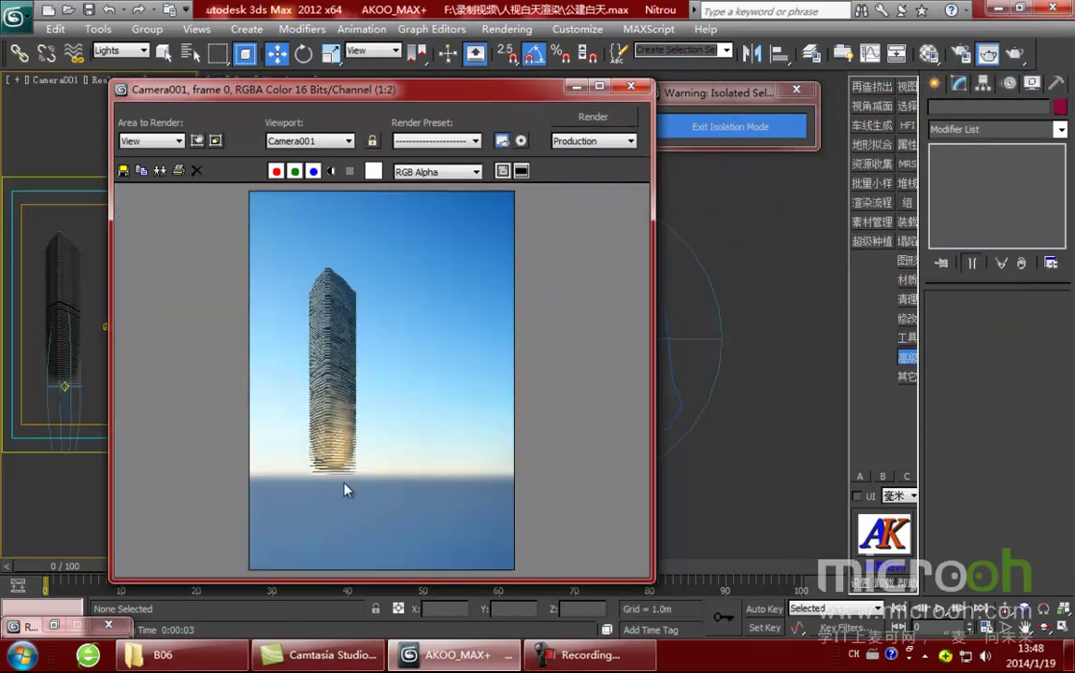
pyautogui.moveTo(470, 97); pyautogui.dragTo(507, 89)
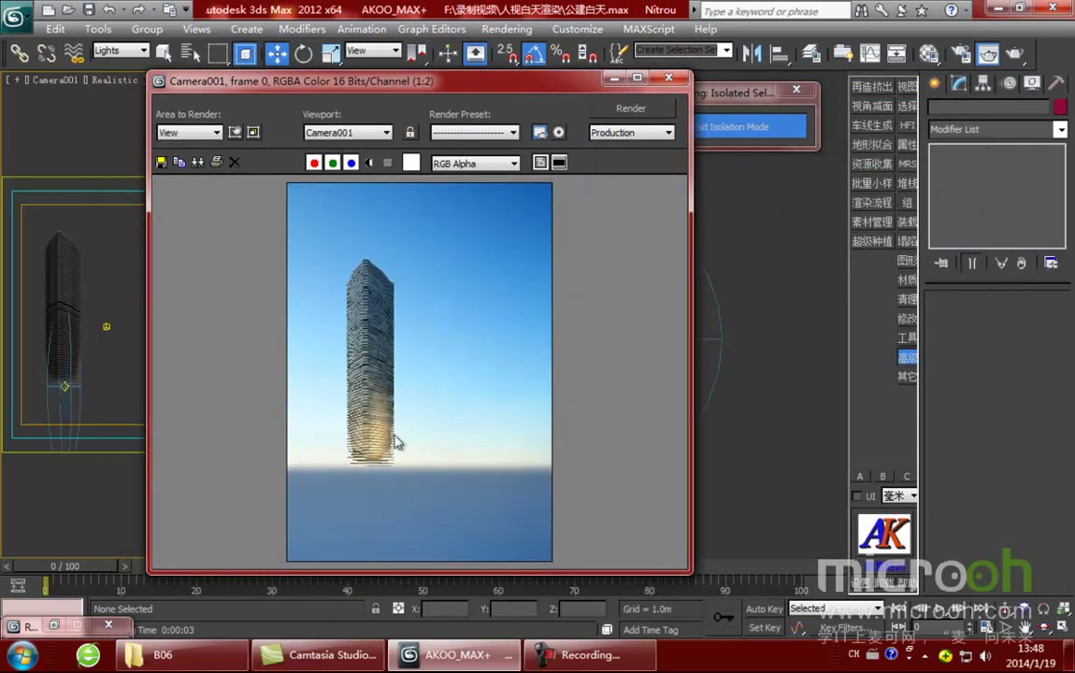
# Step: Exit isolation mode to bring back the whole scene and close the rendered image
pyautogui.click(781, 142)
pyautogui.click(668, 77)
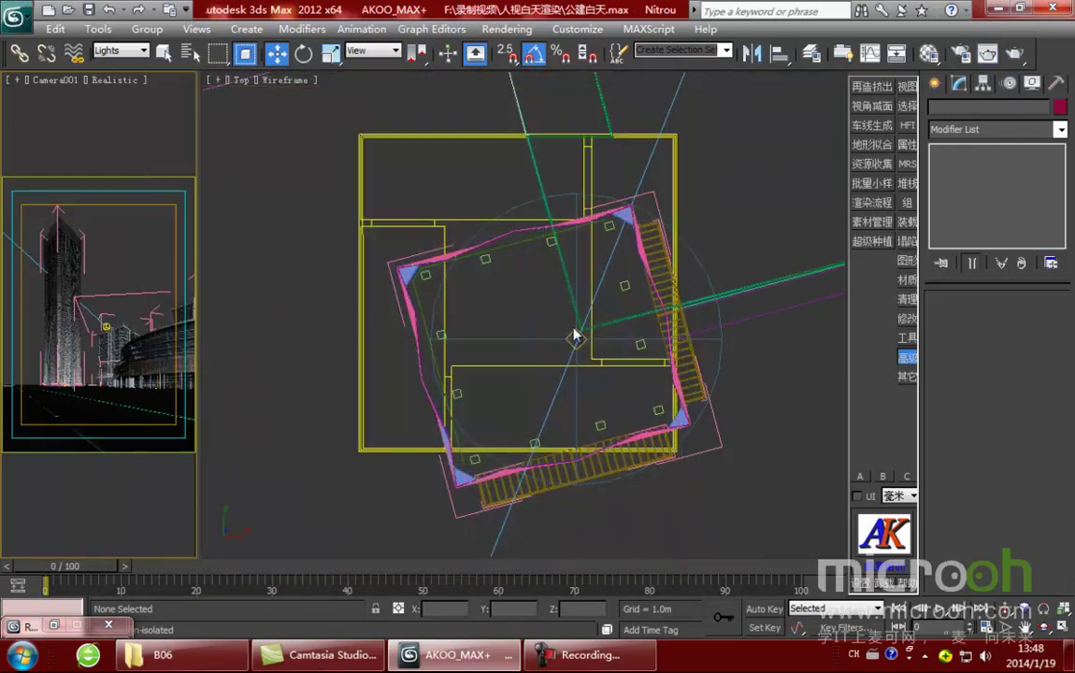
pyautogui.moveTo(587, 341); pyautogui.dragTo(610, 347, button='middle')
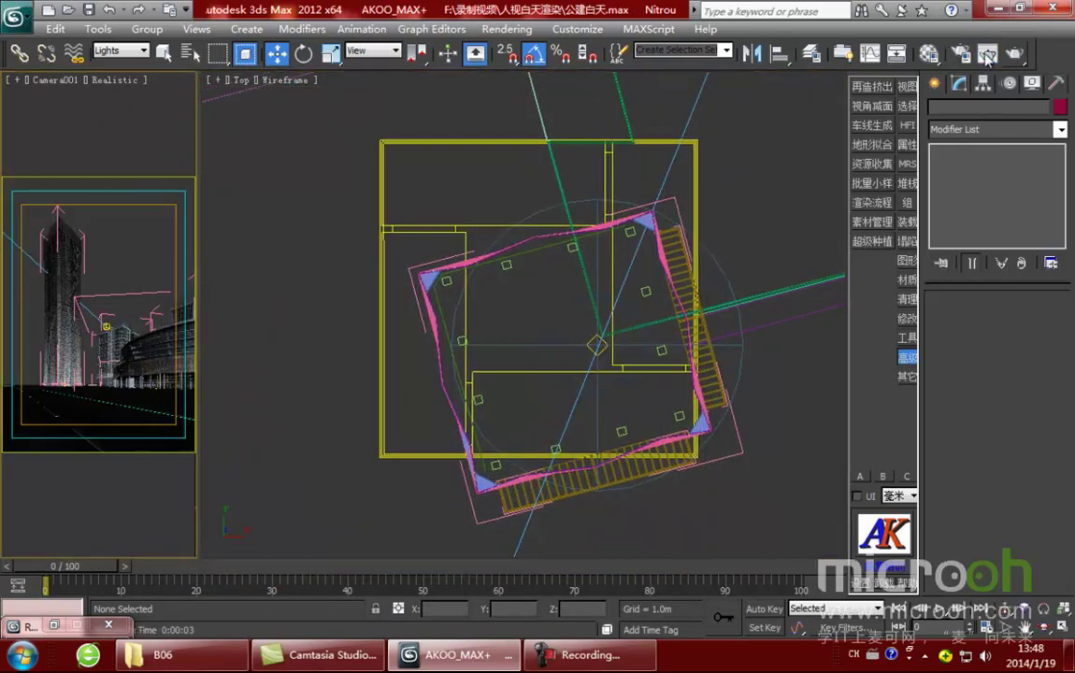
# Step: Render only the region around the high-rise tower in Camera001, and reset the area to render to View
pyautogui.hotkey('ctrl', 'i')
pyautogui.click(189, 132)
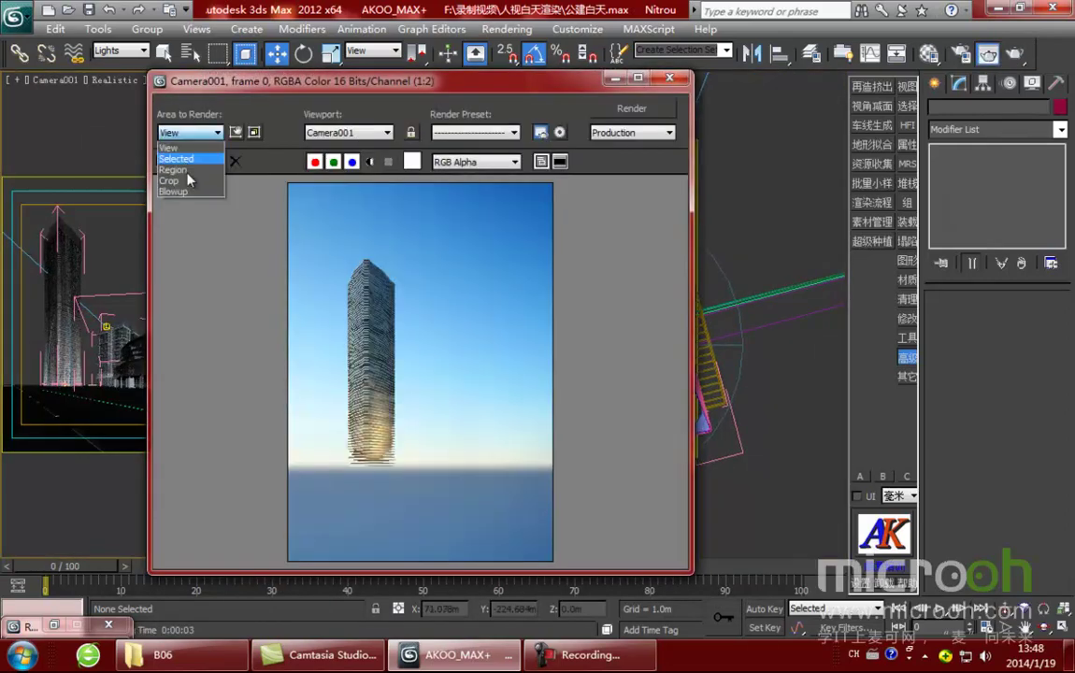
pyautogui.click(416, 343)
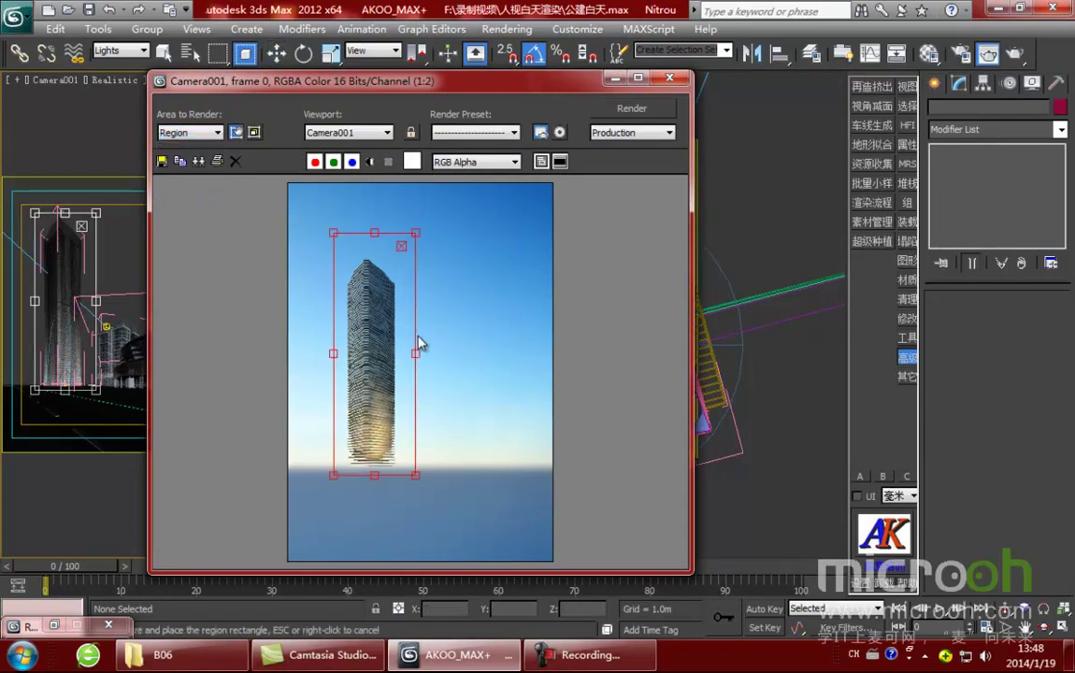
pyautogui.click(595, 109)
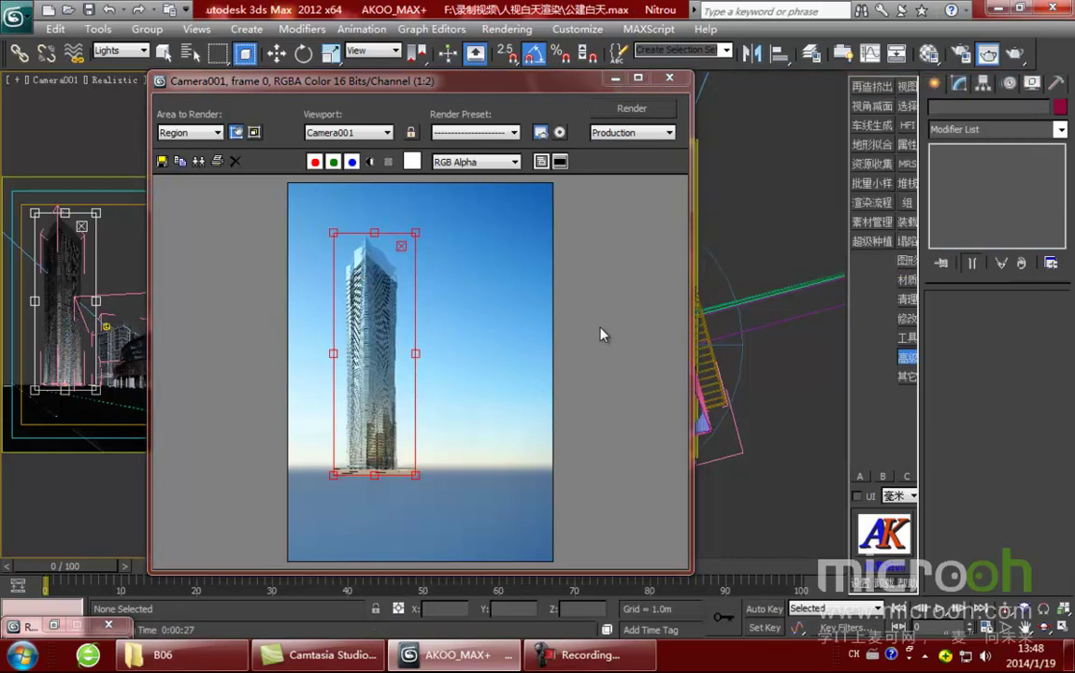
pyautogui.click(190, 135)
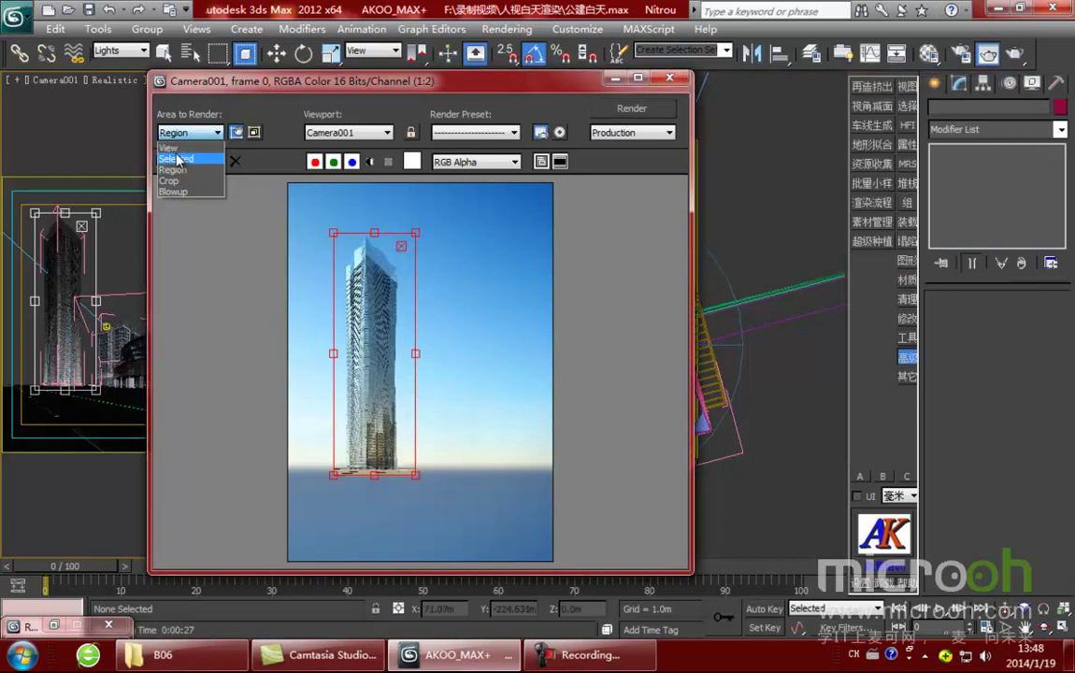
pyautogui.click(168, 148)
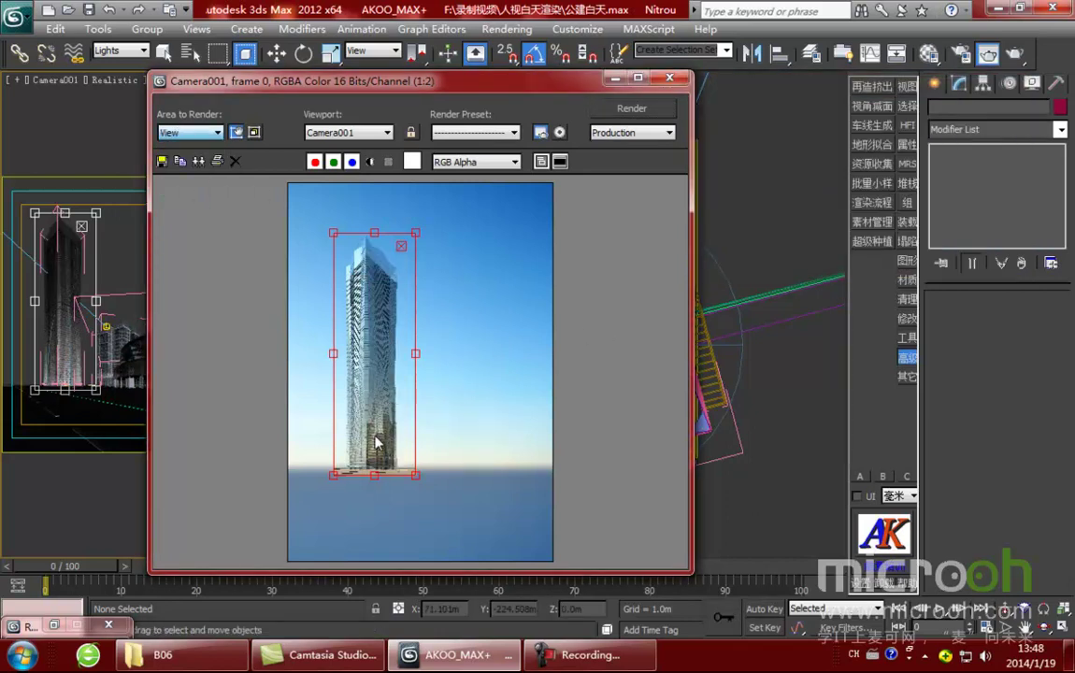
# Step: Examine the high-rise tower in the Camera001 render up close and as a whole, checking the warm interior light at its lower floors
pyautogui.scroll(3, 376, 425)
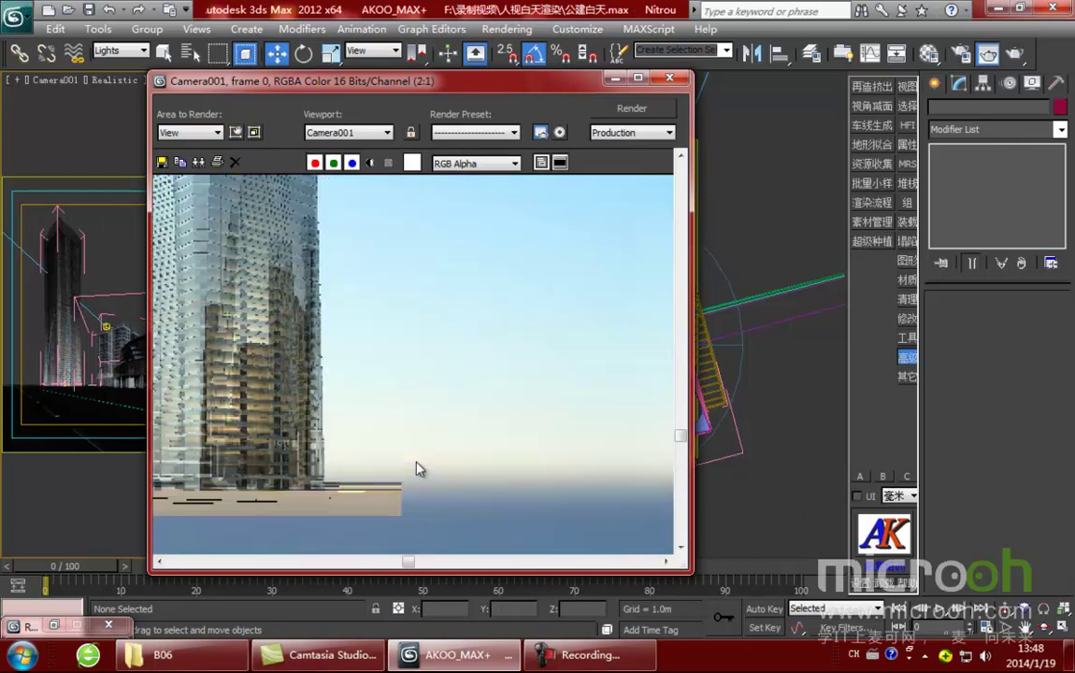
pyautogui.scroll(-3, 377, 429)
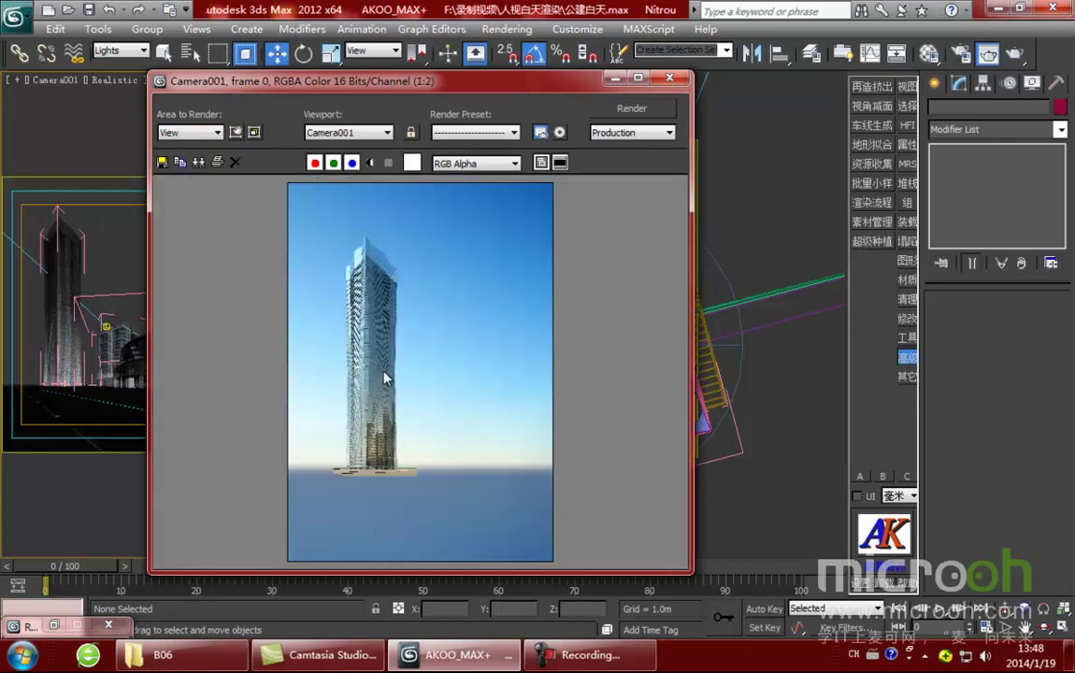
pyautogui.scroll(3, 375, 464)
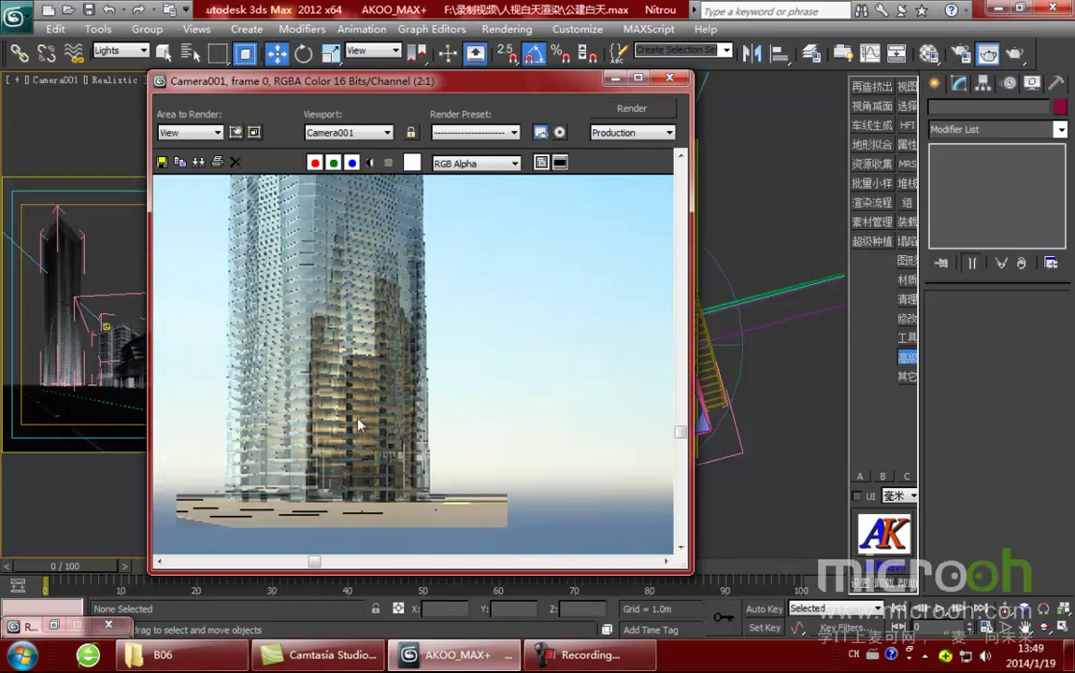
pyautogui.scroll(-1, 353, 471)
pyautogui.moveTo(363, 367); pyautogui.dragTo(371, 498, button='middle')
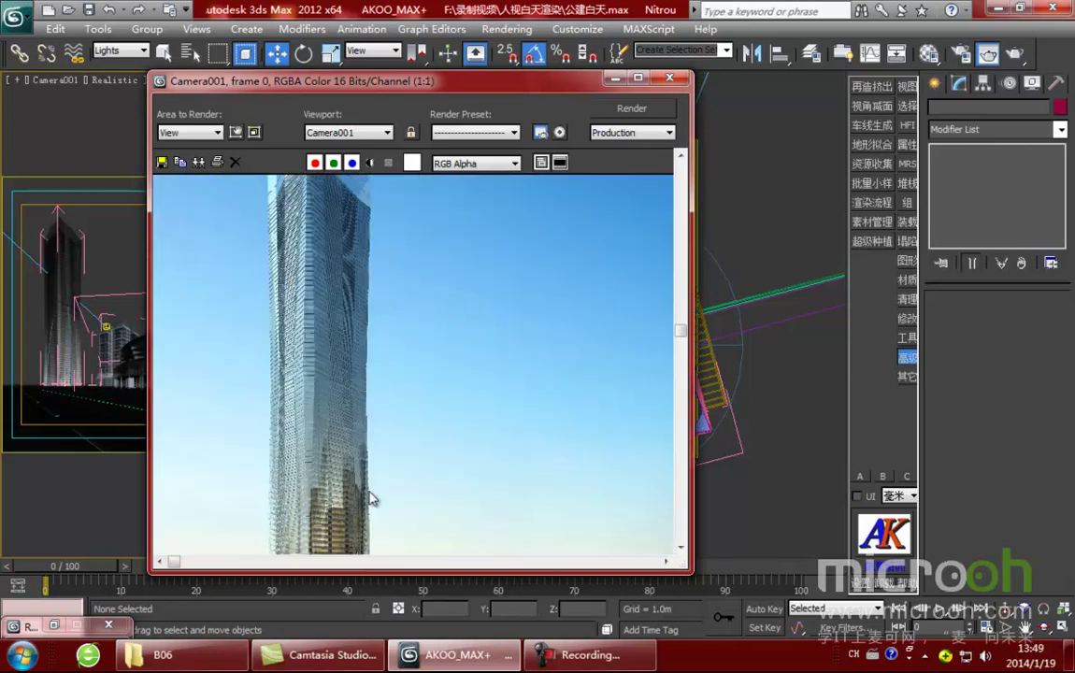
pyautogui.scroll(1, 327, 512)
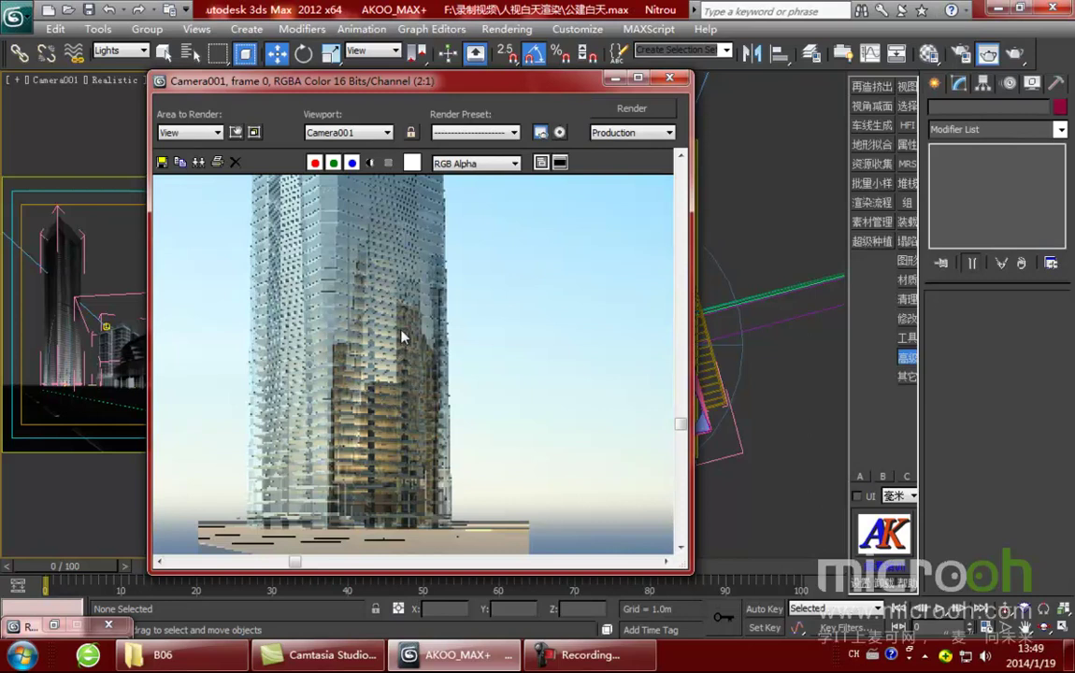
pyautogui.scroll(-2, 393, 400)
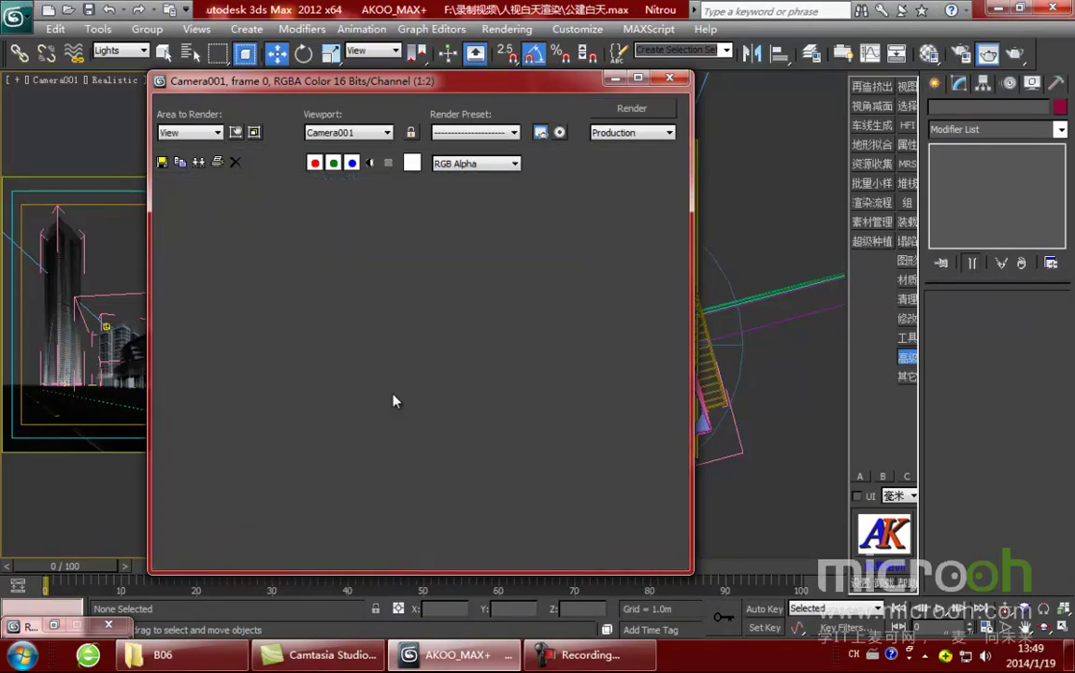
pyautogui.scroll(1, 354, 384)
pyautogui.moveTo(355, 384); pyautogui.dragTo(368, 410, button='middle')
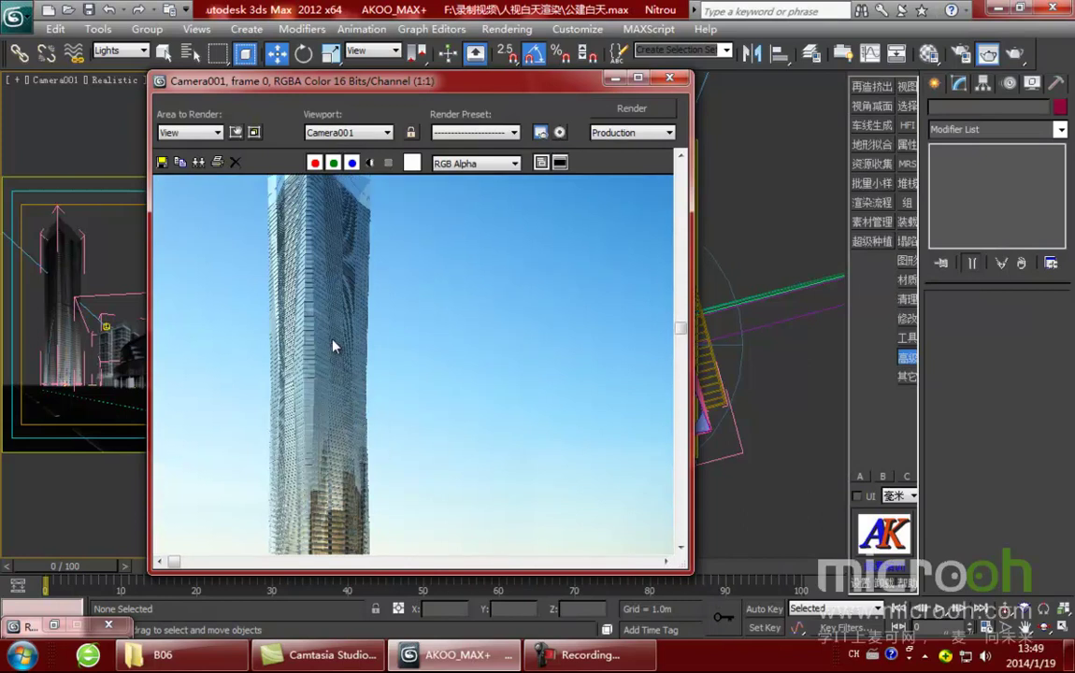
pyautogui.scroll(1, 333, 346)
pyautogui.moveTo(331, 344); pyautogui.dragTo(356, 462, button='middle')
pyautogui.scroll(-2, 356, 462)
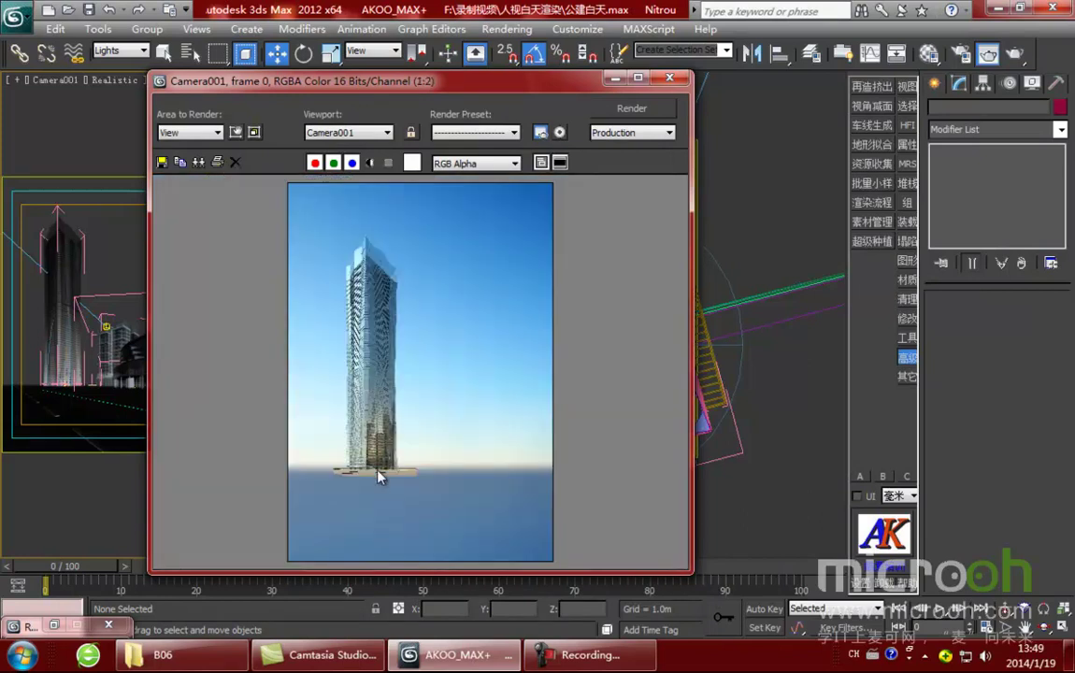
pyautogui.scroll(2, 379, 476)
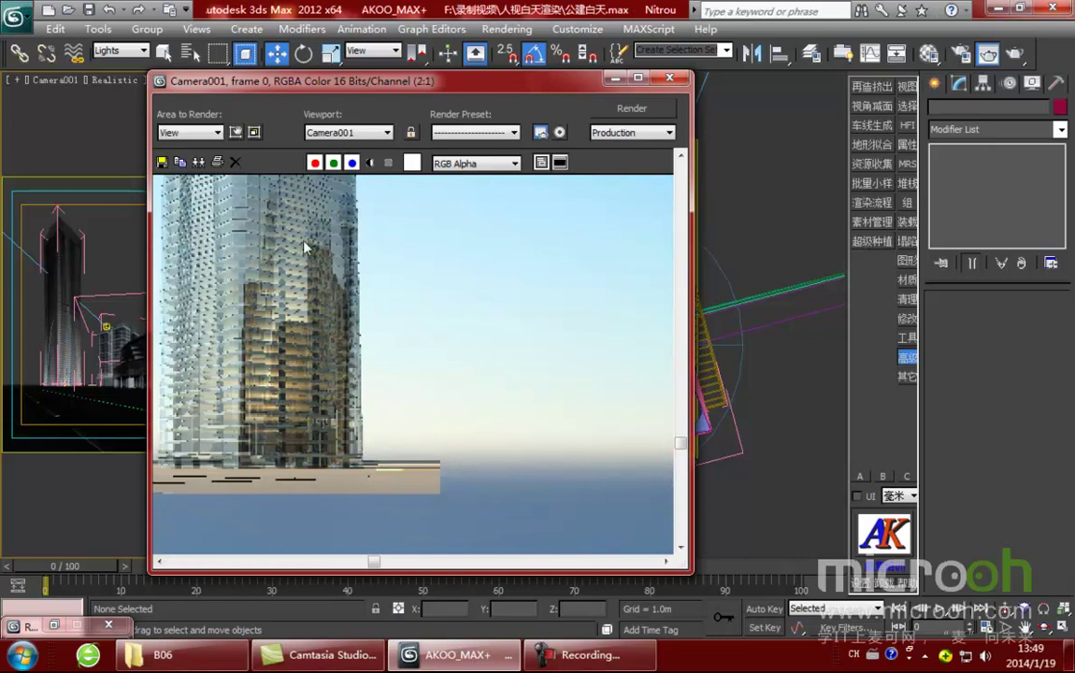
pyautogui.scroll(-2, 277, 338)
pyautogui.scroll(1, 339, 319)
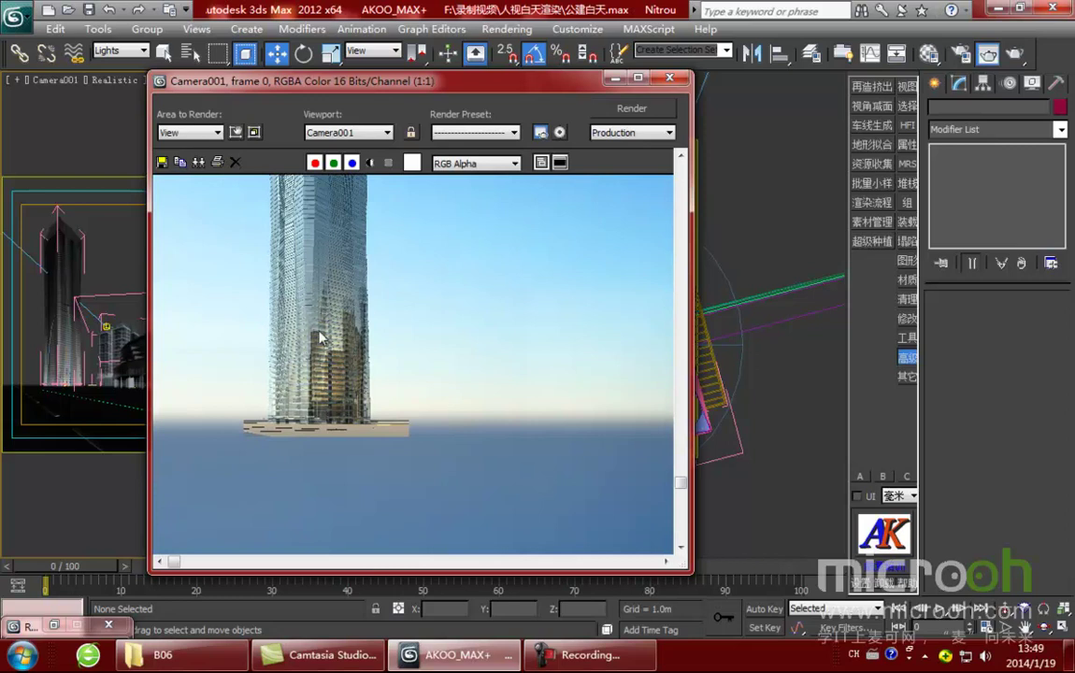
pyautogui.scroll(-1, 335, 354)
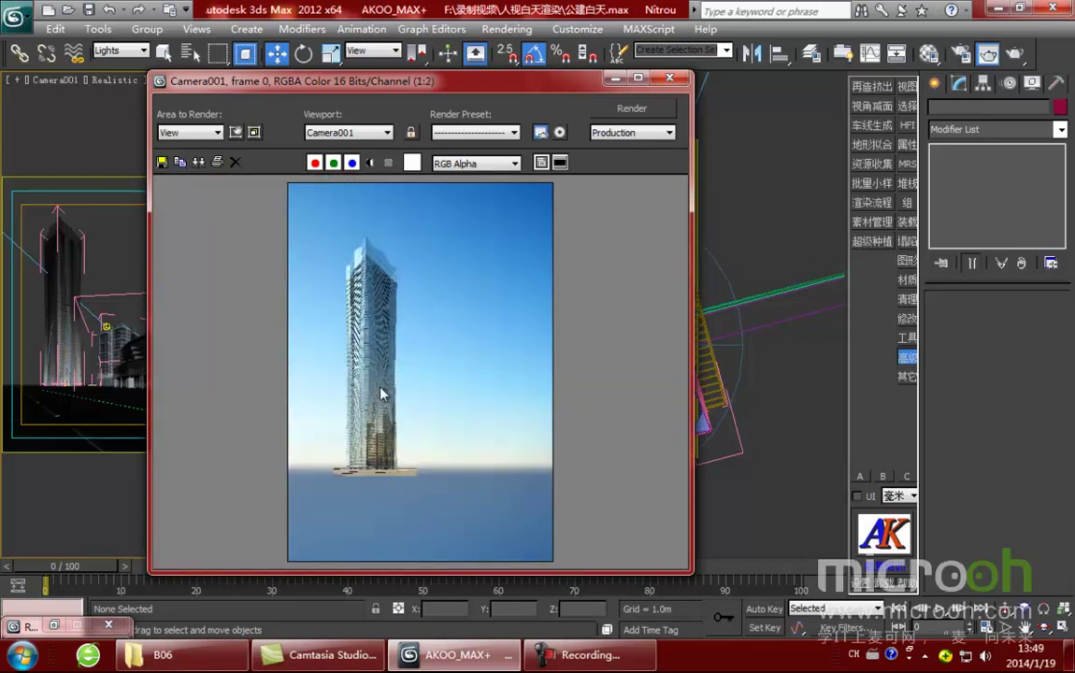
pyautogui.scroll(1, 381, 395)
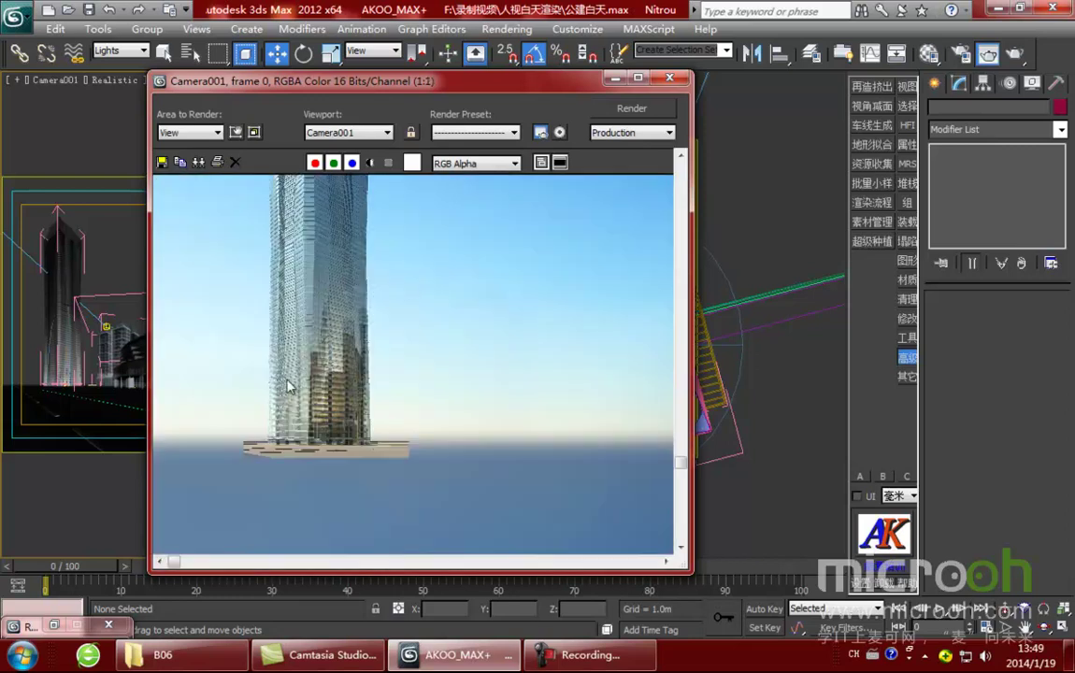
pyautogui.scroll(1, 372, 360)
pyautogui.scroll(-2, 370, 361)
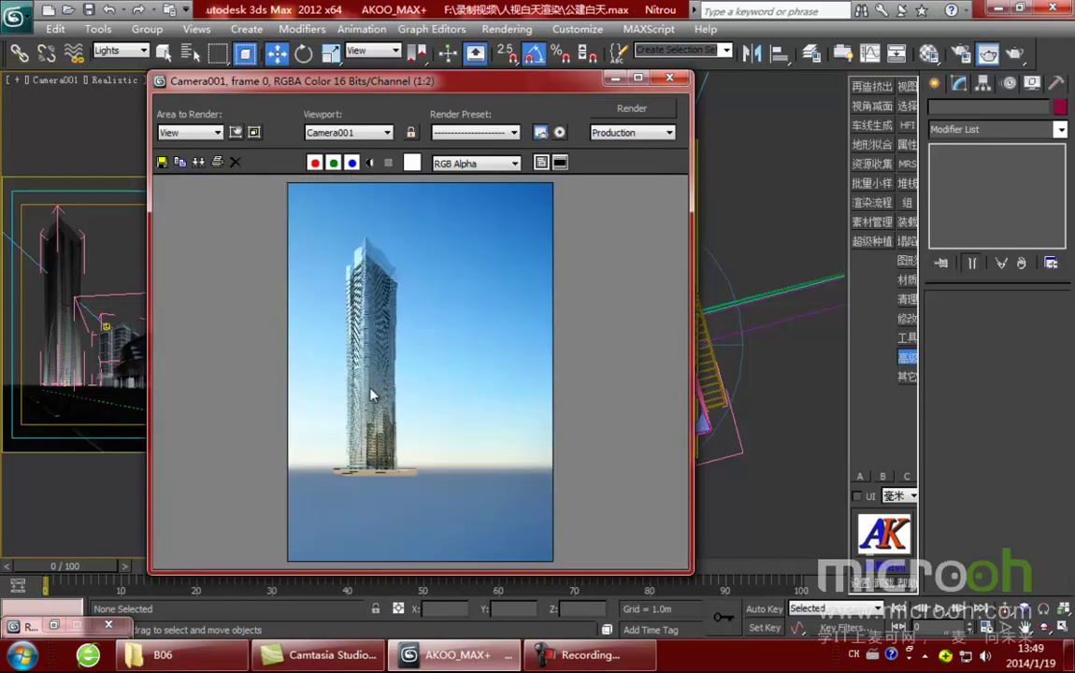
# Step: Minimize the rendered frame window to return to the viewports
pyautogui.moveTo(510, 79); pyautogui.dragTo(567, 74)
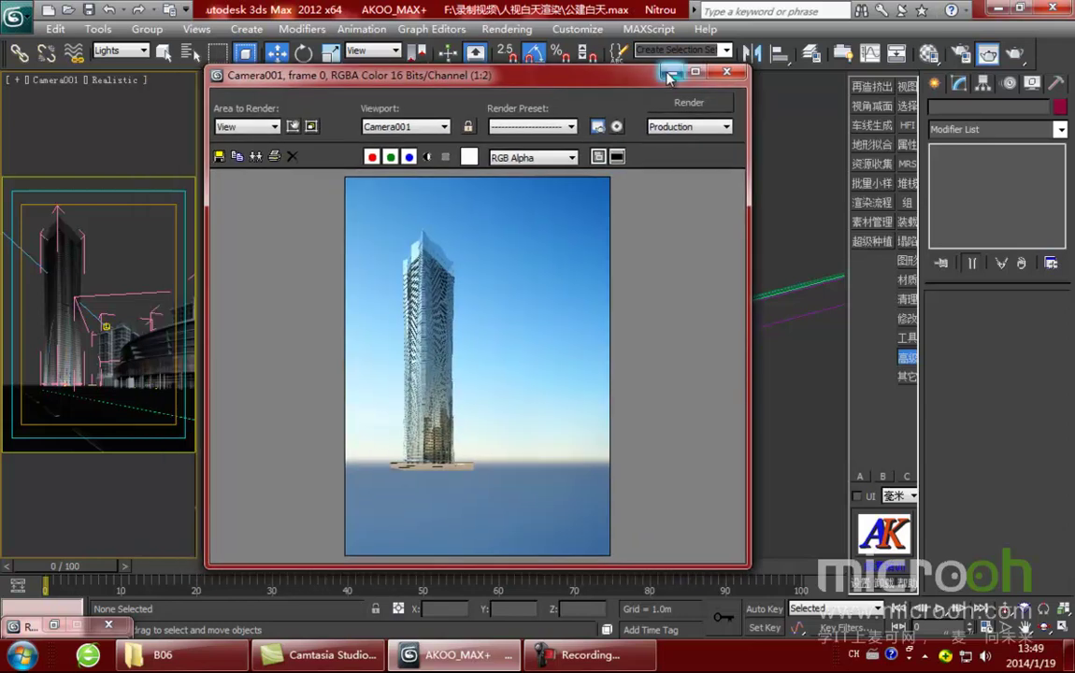
pyautogui.moveTo(640, 73); pyautogui.dragTo(581, 91)
pyautogui.click(606, 91)
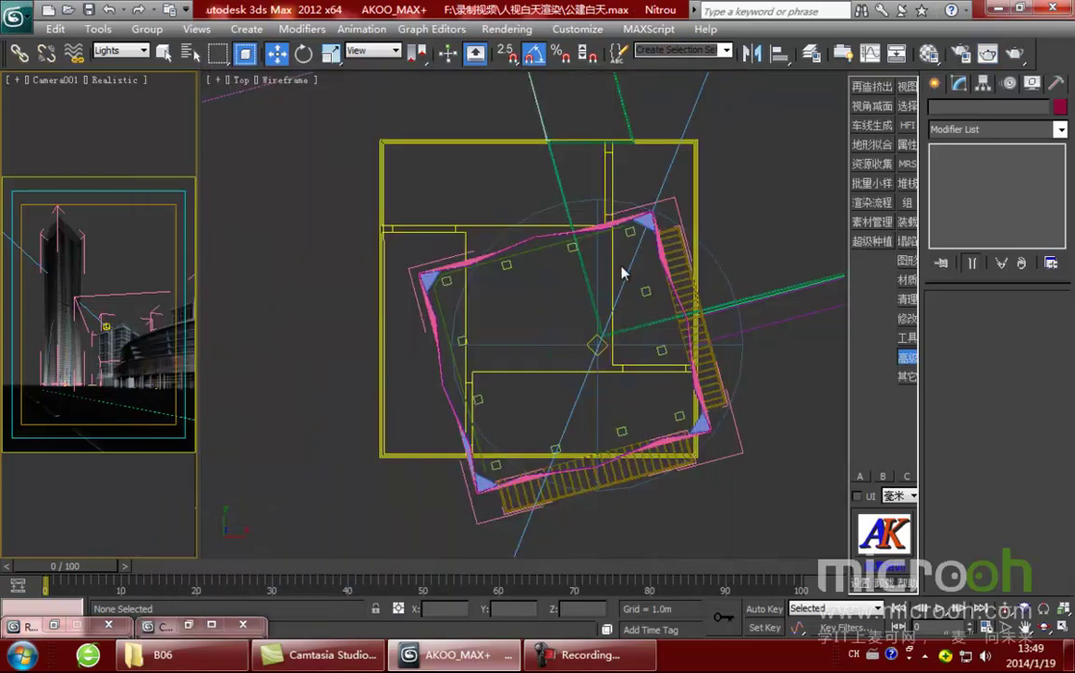
# Step: Examine the ring-shaped building in the top view and in a shaded orbit view to plan an omni light there
pyautogui.moveTo(751, 384); pyautogui.dragTo(318, 366, button='middle')
pyautogui.scroll(-2, 571, 376)
pyautogui.scroll(1, 689, 372)
pyautogui.moveTo(420, 386); pyautogui.dragTo(383, 388, button='middle')
pyautogui.scroll(1, 573, 373)
pyautogui.moveTo(573, 376); pyautogui.dragTo(567, 387, button='middle')
pyautogui.moveTo(606, 345); pyautogui.dragTo(612, 366, button='middle')
pyautogui.click(935, 83)
pyautogui.click(981, 110)
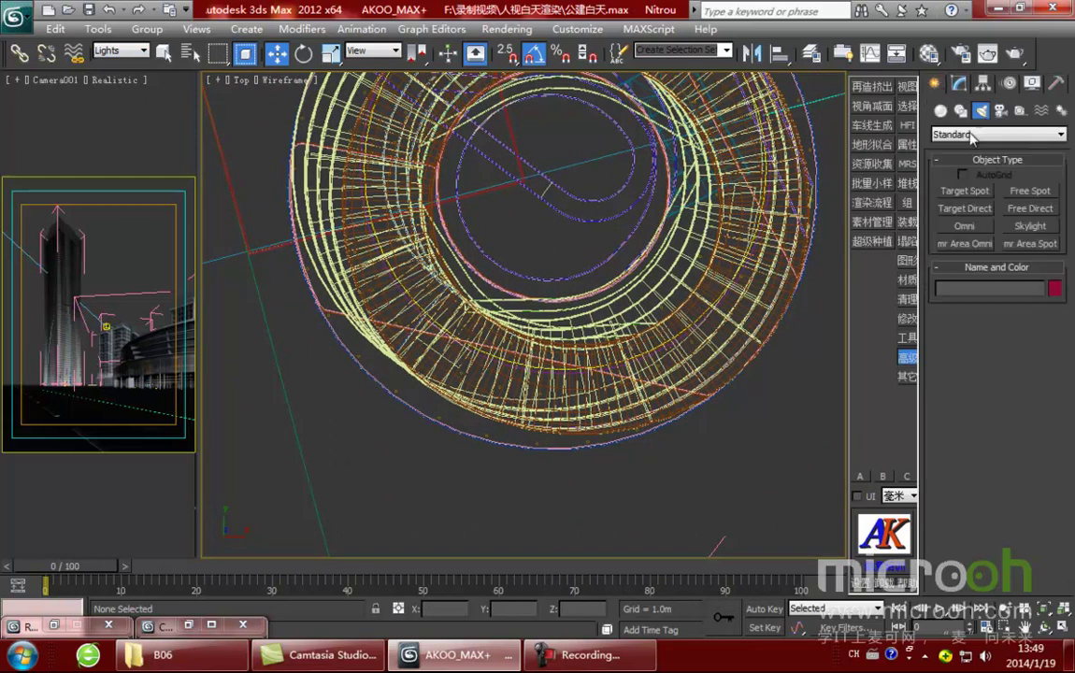
pyautogui.click(968, 228)
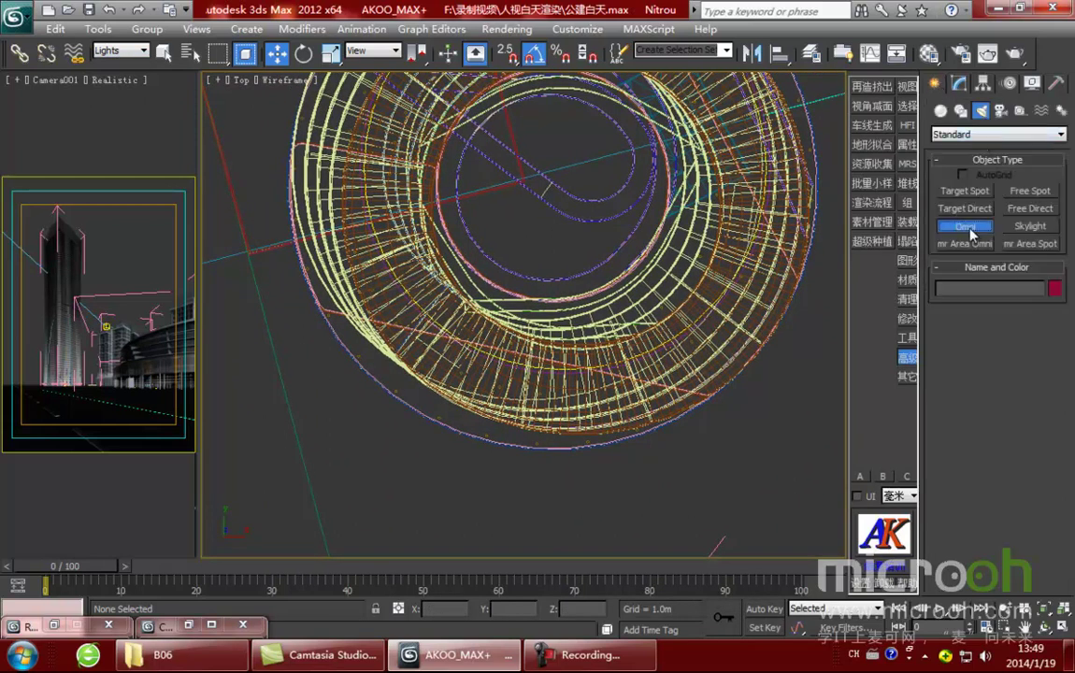
pyautogui.moveTo(619, 373); pyautogui.dragTo(643, 384, button='middle')
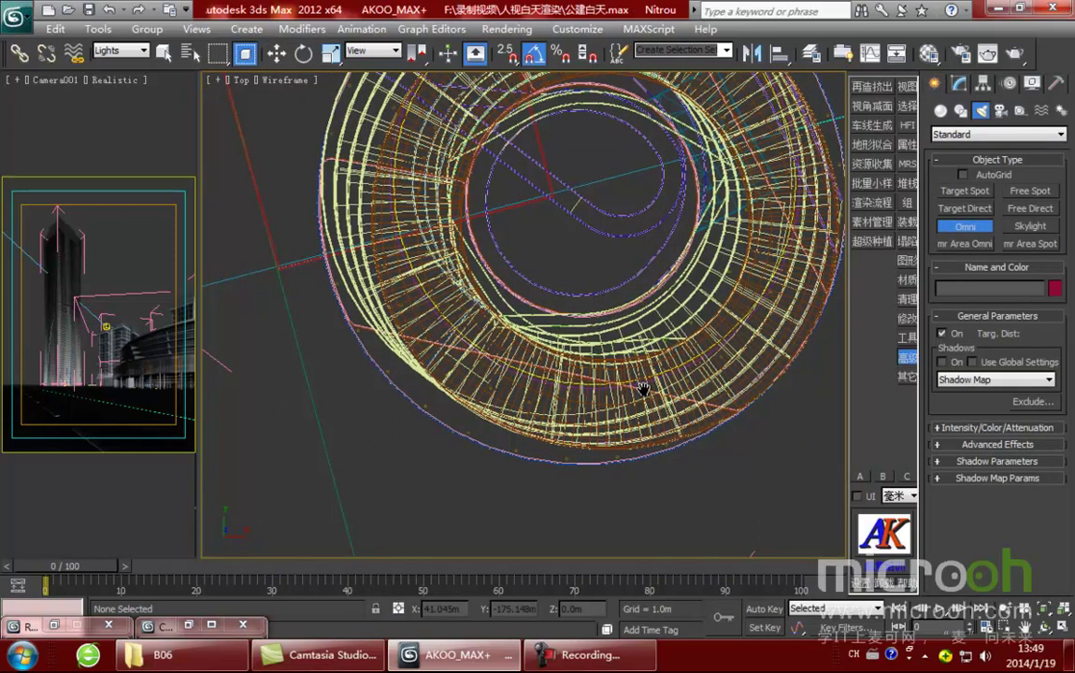
pyautogui.keyDown('alt'); pyautogui.moveTo(578, 390); pyautogui.dragTo(521, 277, button='middle'); pyautogui.keyUp('alt')
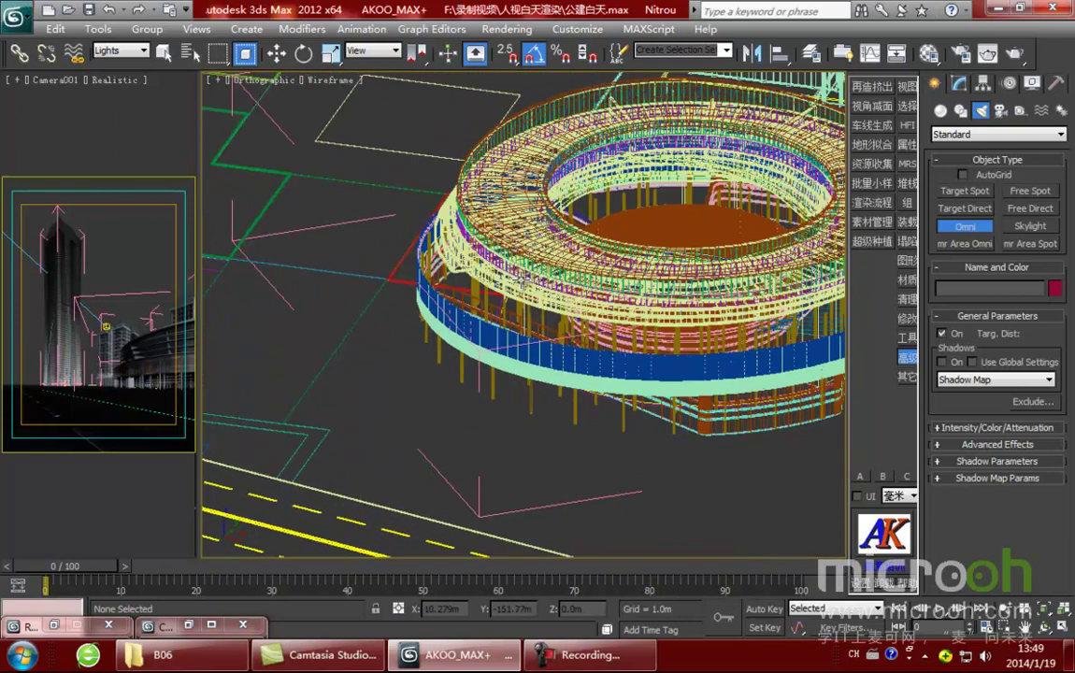
pyautogui.press('F3')
pyautogui.moveTo(672, 391)
pyautogui.keyDown('alt'); pyautogui.mouseDown(button='middle')
pyautogui.moveTo(661, 374)
pyautogui.moveTo(691, 413)
pyautogui.mouseUp(button='middle'); pyautogui.keyUp('alt')
pyautogui.keyDown('alt'); pyautogui.moveTo(654, 360); pyautogui.dragTo(702, 381, button='middle'); pyautogui.keyUp('alt')
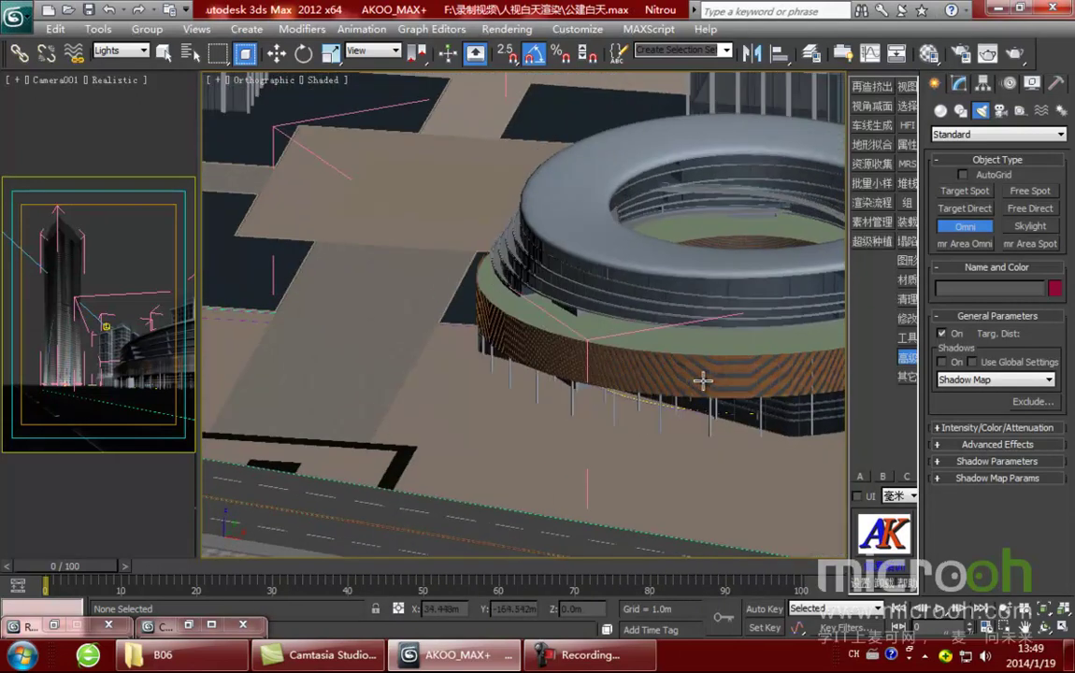
pyautogui.moveTo(709, 333); pyautogui.dragTo(658, 298, button='middle')
pyautogui.keyDown('alt'); pyautogui.moveTo(689, 397); pyautogui.dragTo(652, 379, button='middle'); pyautogui.keyUp('alt')
# Step: Frame the ring-shaped building in the top wireframe view, leave the Omni tool and set the selection filter to All
pyautogui.press('t')
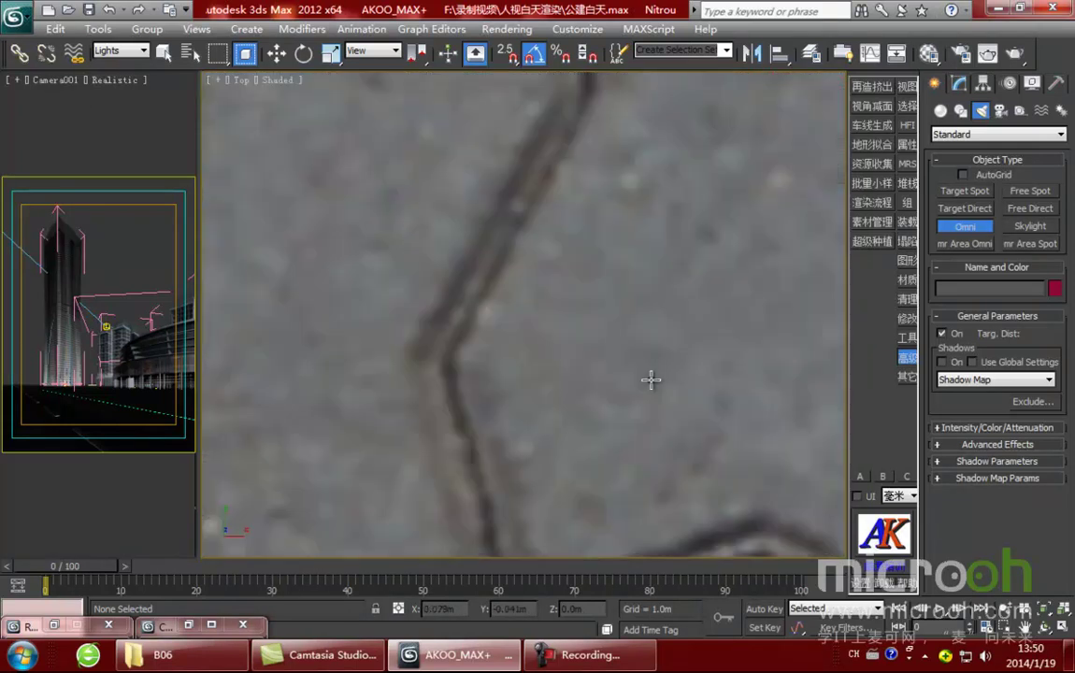
pyautogui.press('z')
pyautogui.scroll(4, 503, 341)
pyautogui.scroll(9, 503, 341)
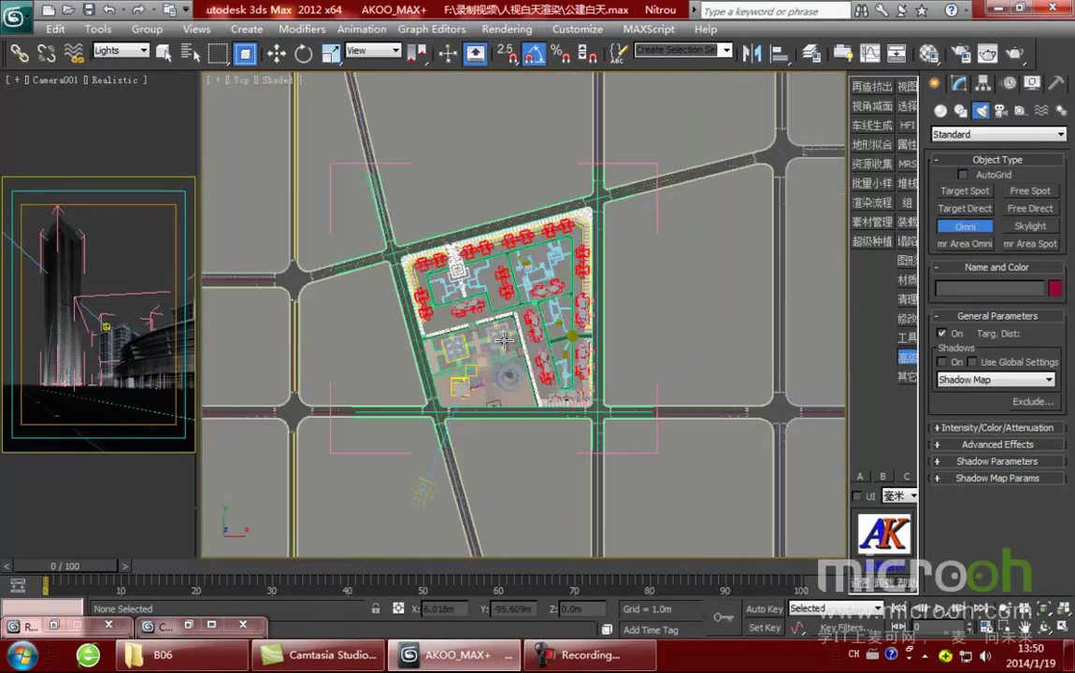
pyautogui.moveTo(513, 348); pyautogui.dragTo(531, 258, button='middle')
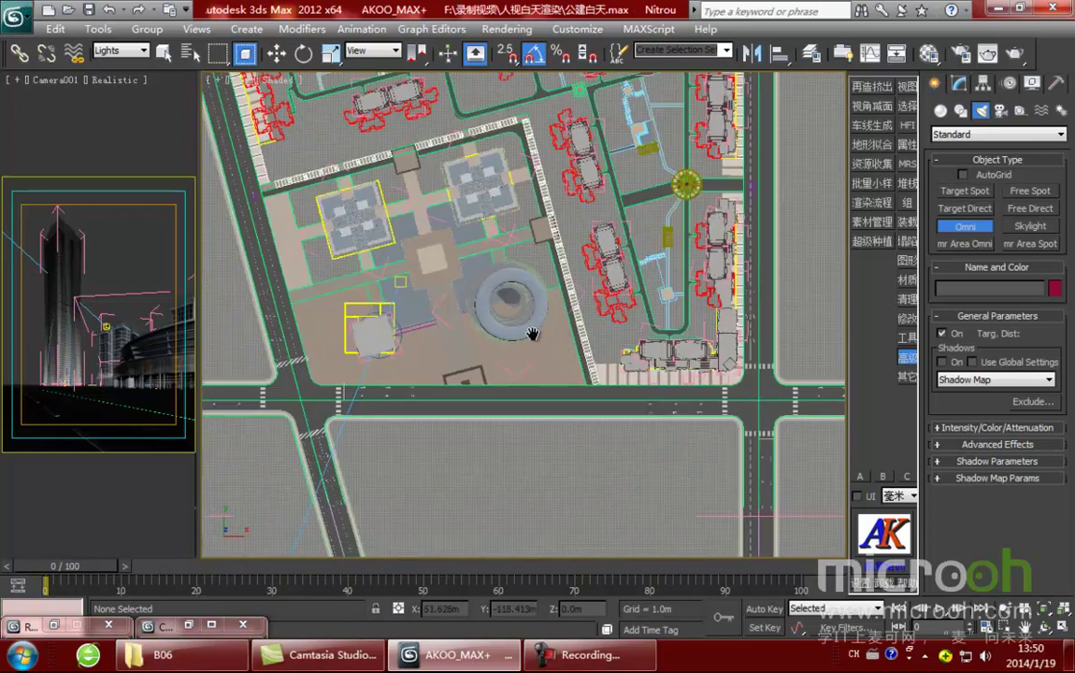
pyautogui.press('F3')
pyautogui.scroll(6, 533, 329)
pyautogui.moveTo(561, 360); pyautogui.dragTo(587, 380, button='middle')
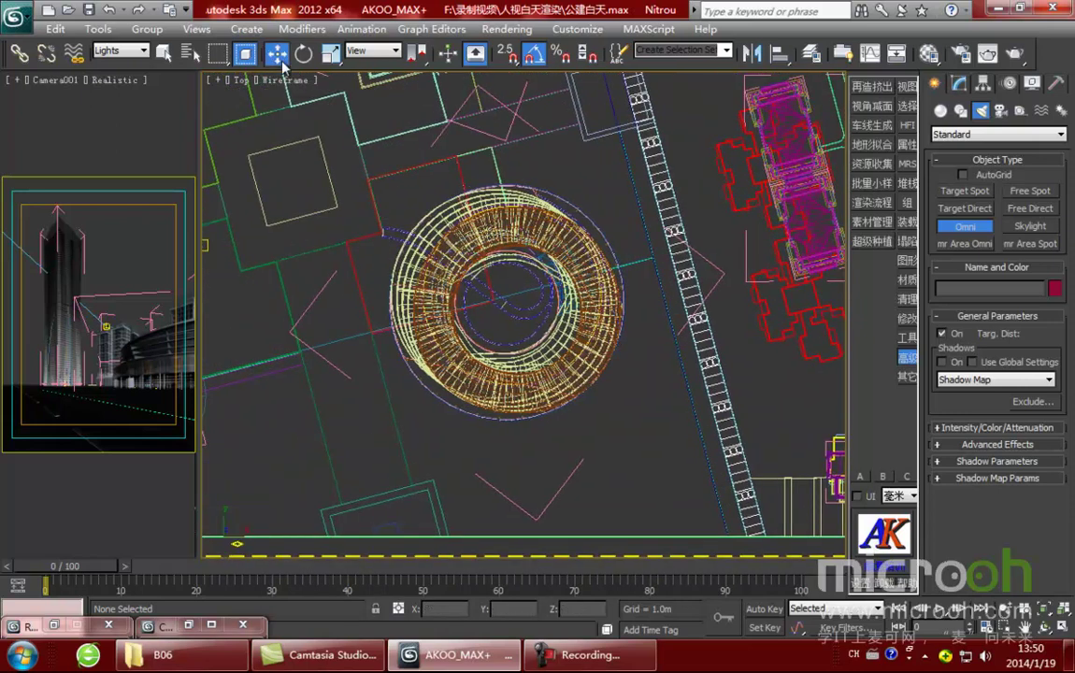
pyautogui.click(278, 54)
pyautogui.click(119, 51)
pyautogui.click(99, 65)
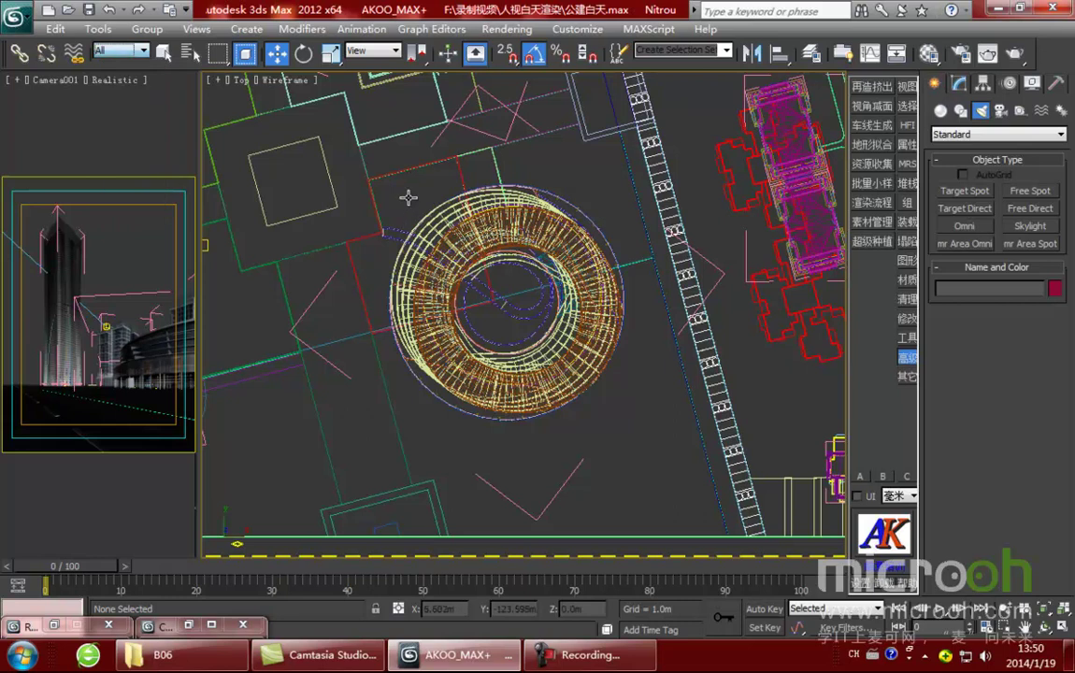
# Step: Try to isolate the ring-shaped building with a region selection in the top view, and exit isolation mode
pyautogui.moveTo(388, 196); pyautogui.dragTo(629, 434)
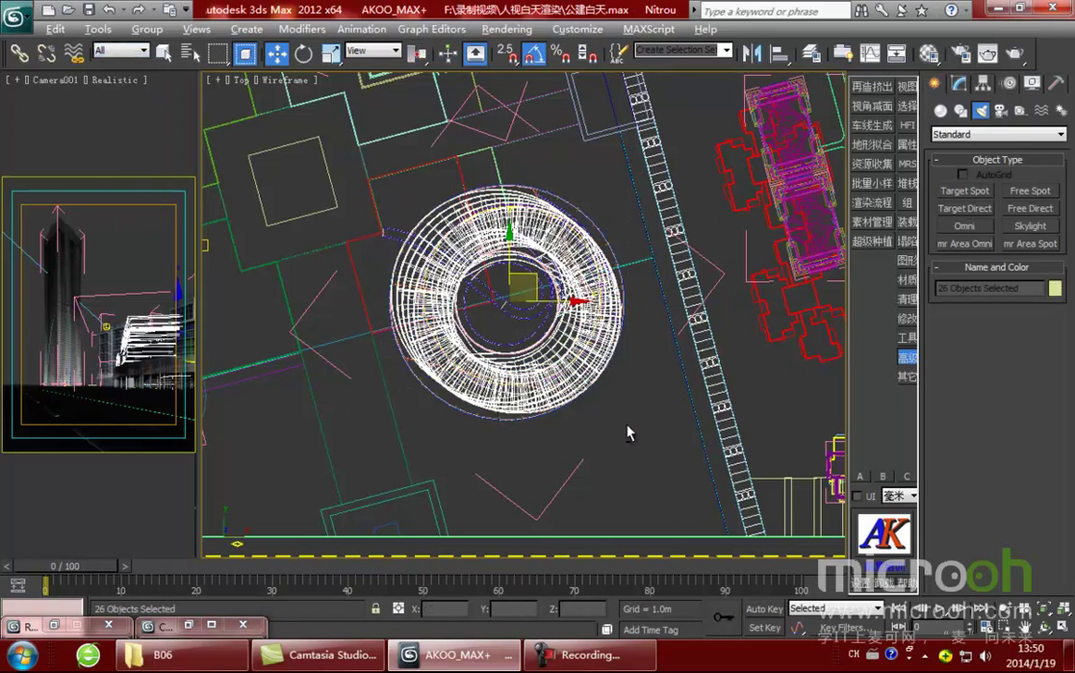
pyautogui.hotkey('alt', 'q')
pyautogui.keyDown('alt'); pyautogui.moveTo(741, 310); pyautogui.dragTo(533, 261, button='middle'); pyautogui.keyUp('alt')
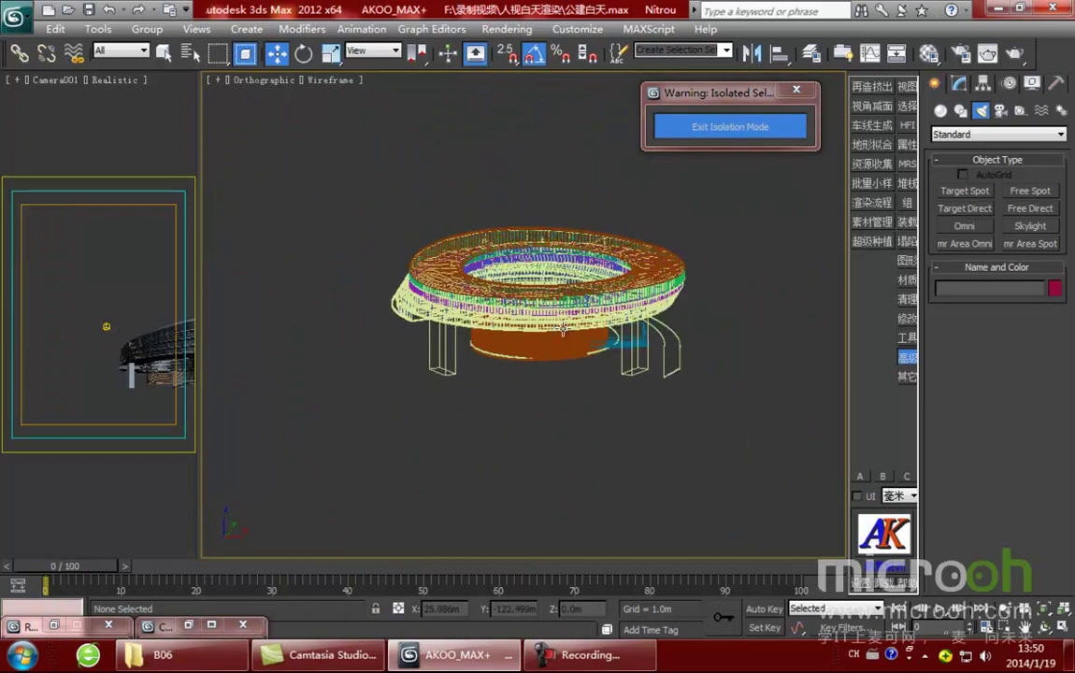
pyautogui.press('F3')
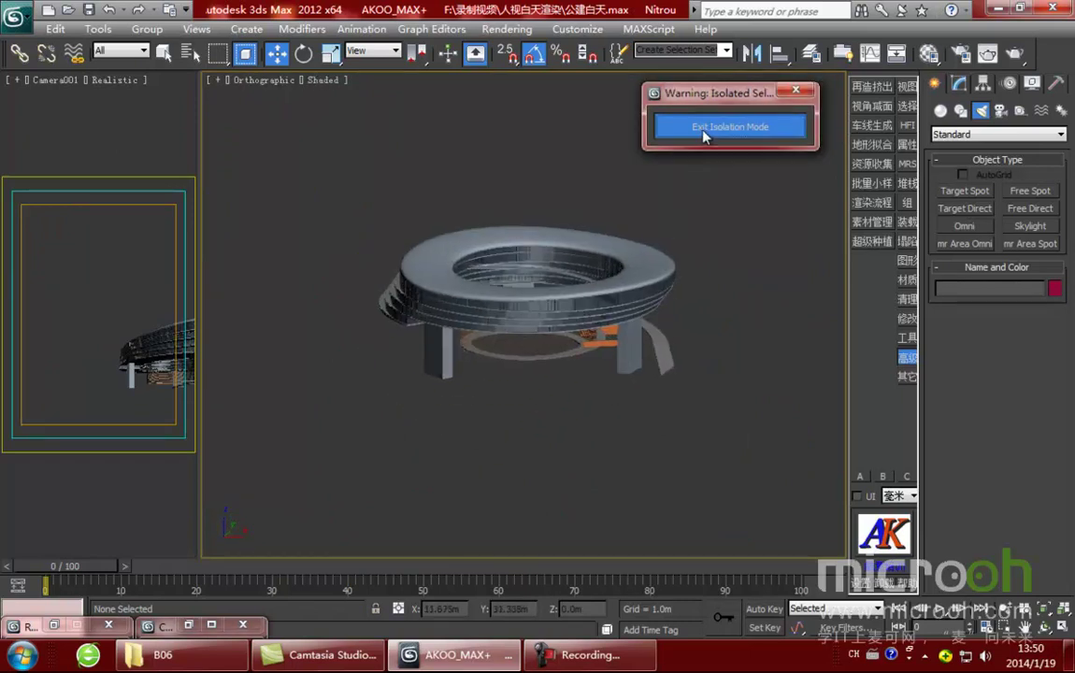
pyautogui.click(703, 128)
# Step: Select everything in the scene and close all the open groups
pyautogui.moveTo(619, 377); pyautogui.dragTo(626, 383, button='middle')
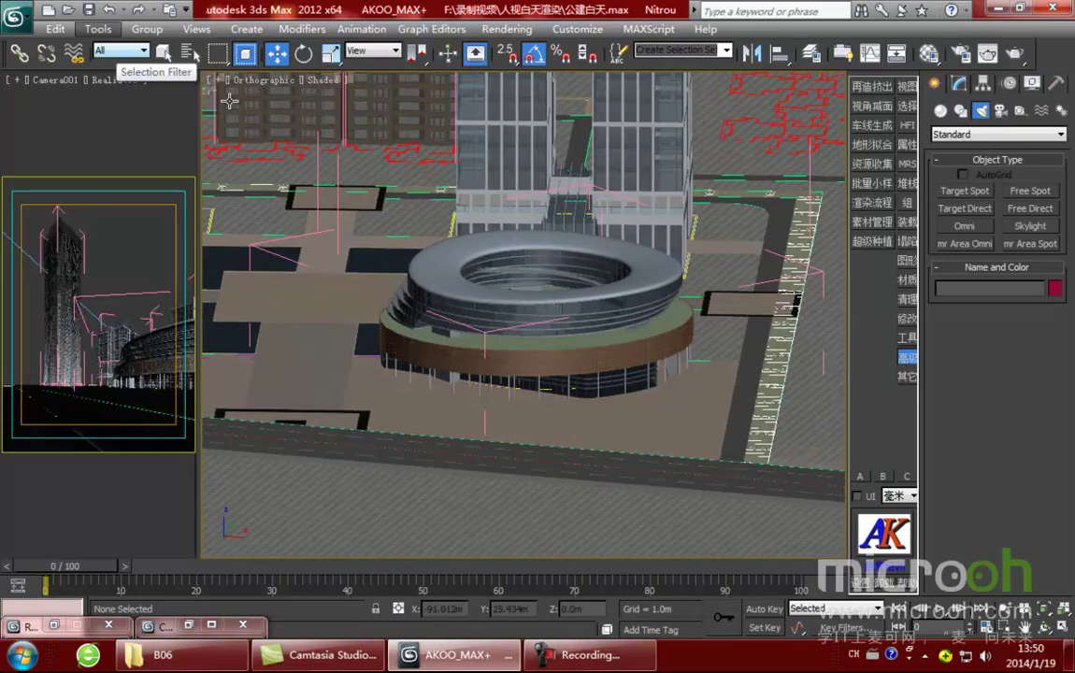
pyautogui.hotkey('ctrl', 'a')
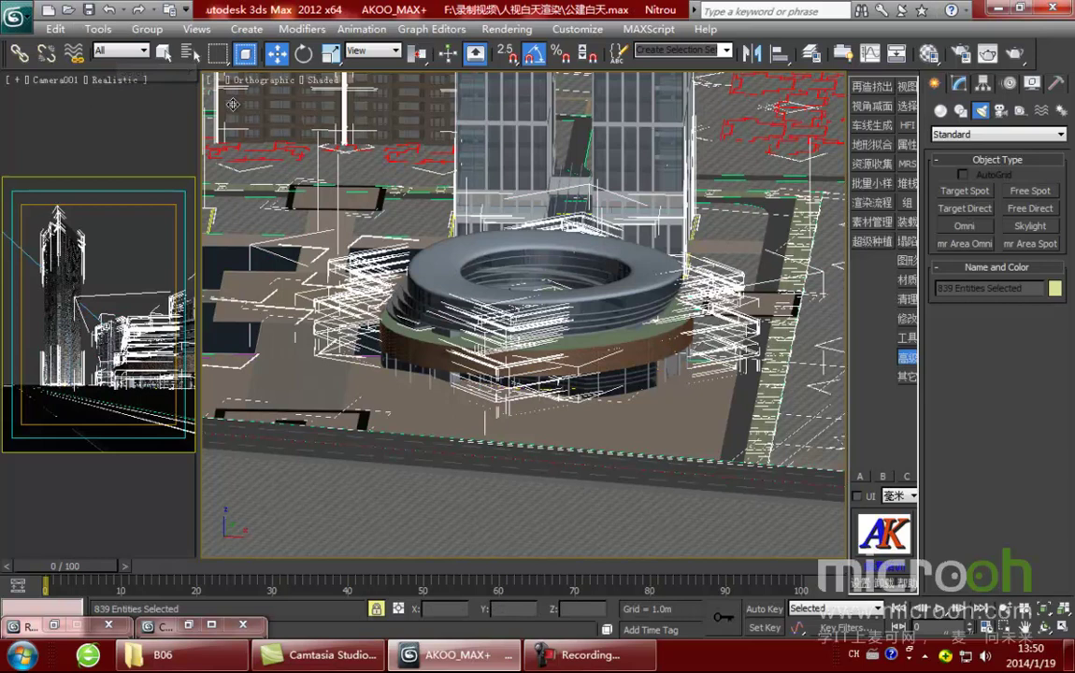
pyautogui.click(145, 29)
pyautogui.click(160, 110)
pyautogui.moveTo(463, 301); pyautogui.dragTo(540, 331, button='middle')
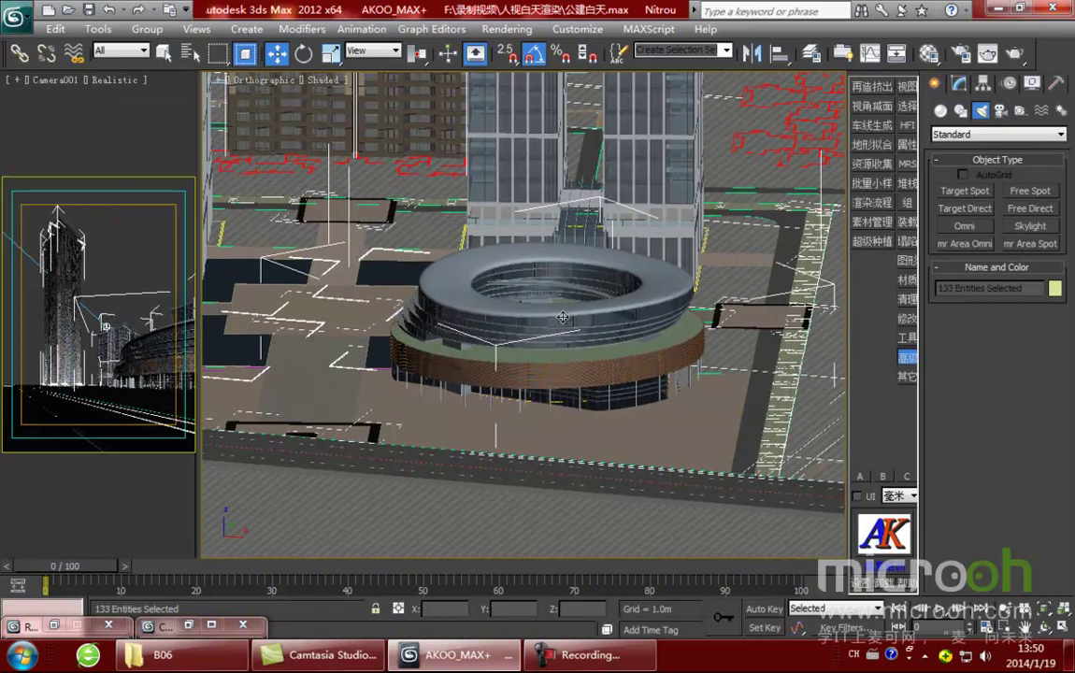
# Step: Isolate the ring-shaped building's group and show it deselected in the top wireframe view
pyautogui.click(563, 318)
pyautogui.hotkey('alt', 'q')
pyautogui.scroll(5, 584, 397)
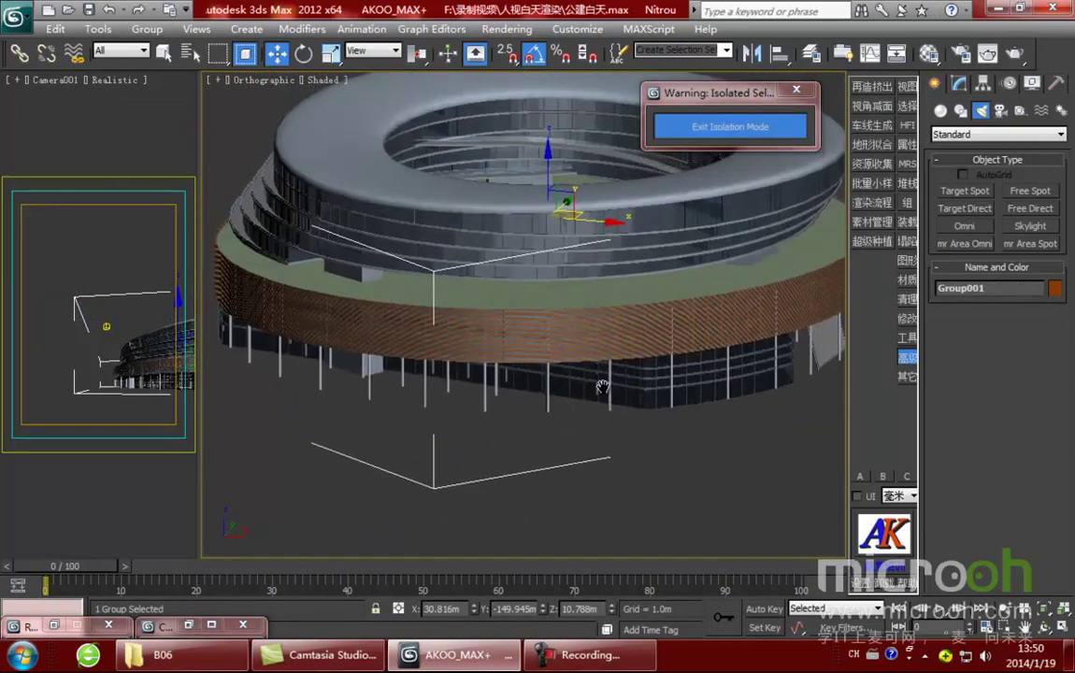
pyautogui.press('t')
pyautogui.press('z')
pyautogui.moveTo(564, 382); pyautogui.dragTo(588, 364, button='middle')
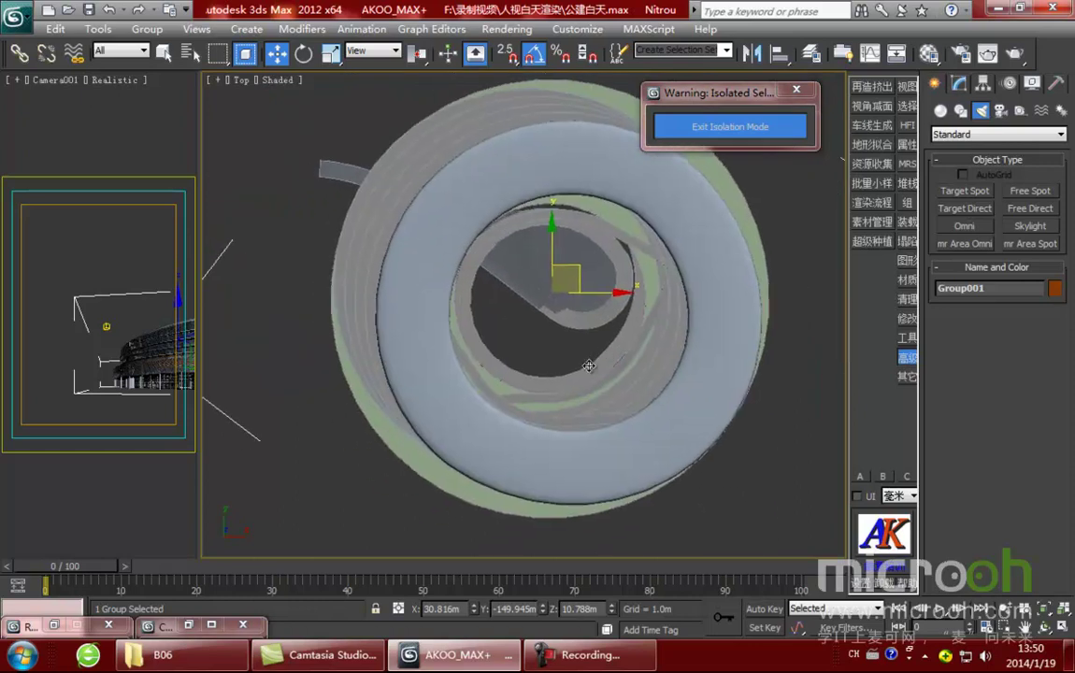
pyautogui.press('F3')
pyautogui.moveTo(547, 396); pyautogui.dragTo(537, 351, button='middle')
pyautogui.click(662, 533)
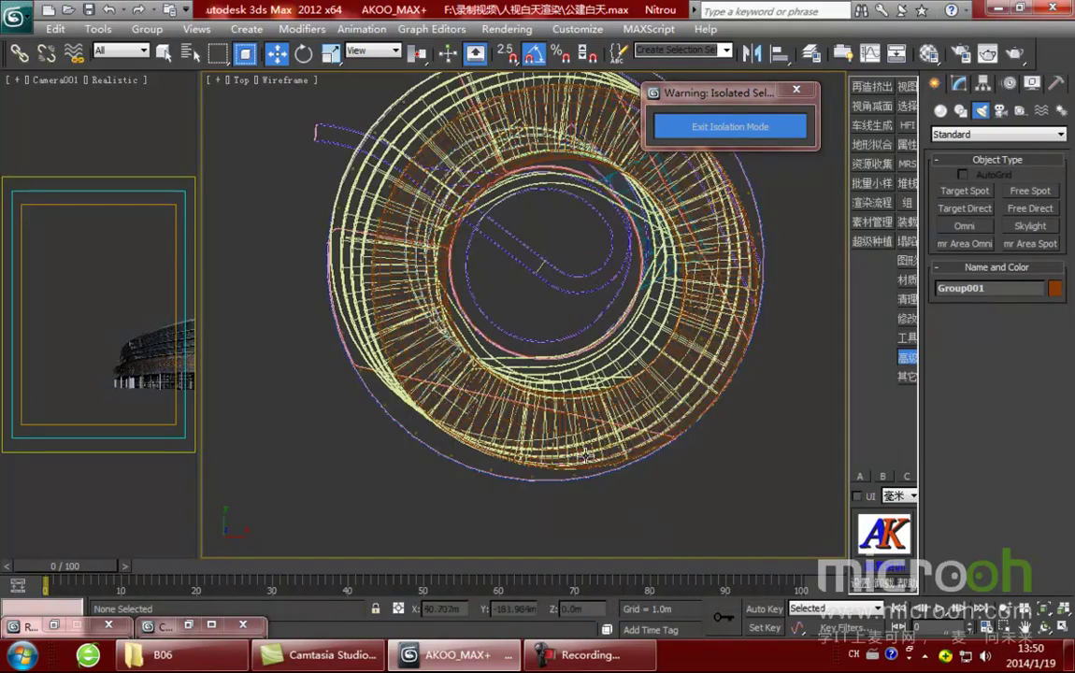
pyautogui.keyDown('alt'); pyautogui.moveTo(570, 385); pyautogui.dragTo(590, 355, button='middle'); pyautogui.keyUp('alt')
pyautogui.press('t')
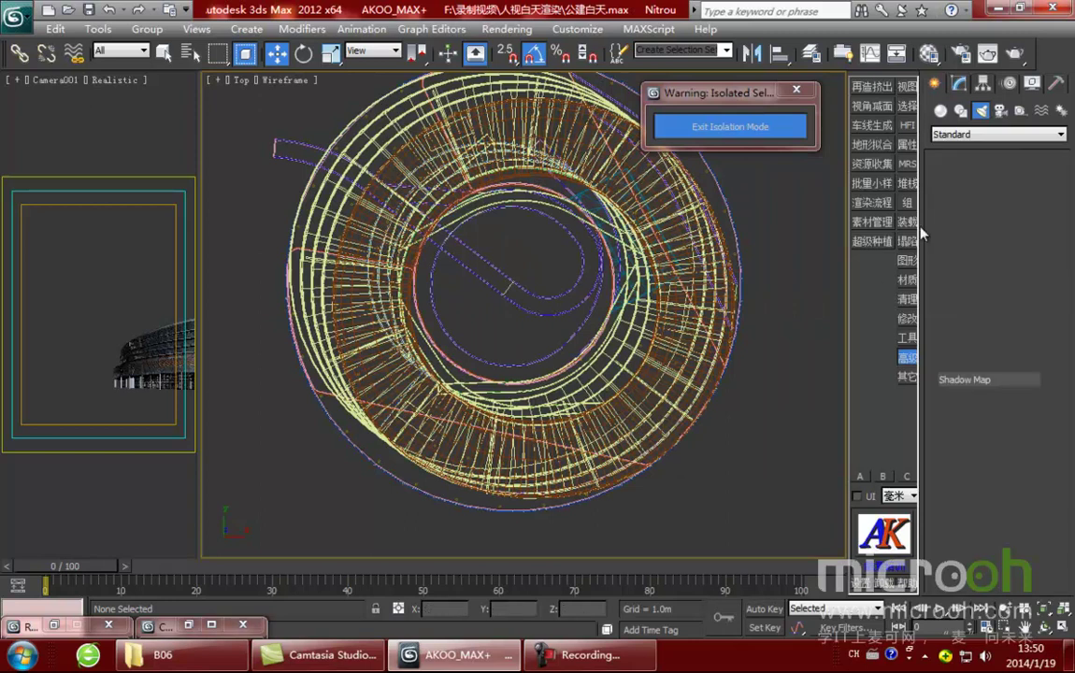
# Step: Create an omni light in the isolated ring-shaped building's band at its left side in the top view
pyautogui.click(963, 225)
pyautogui.moveTo(393, 285); pyautogui.dragTo(399, 288, button='middle')
pyautogui.click(314, 281)
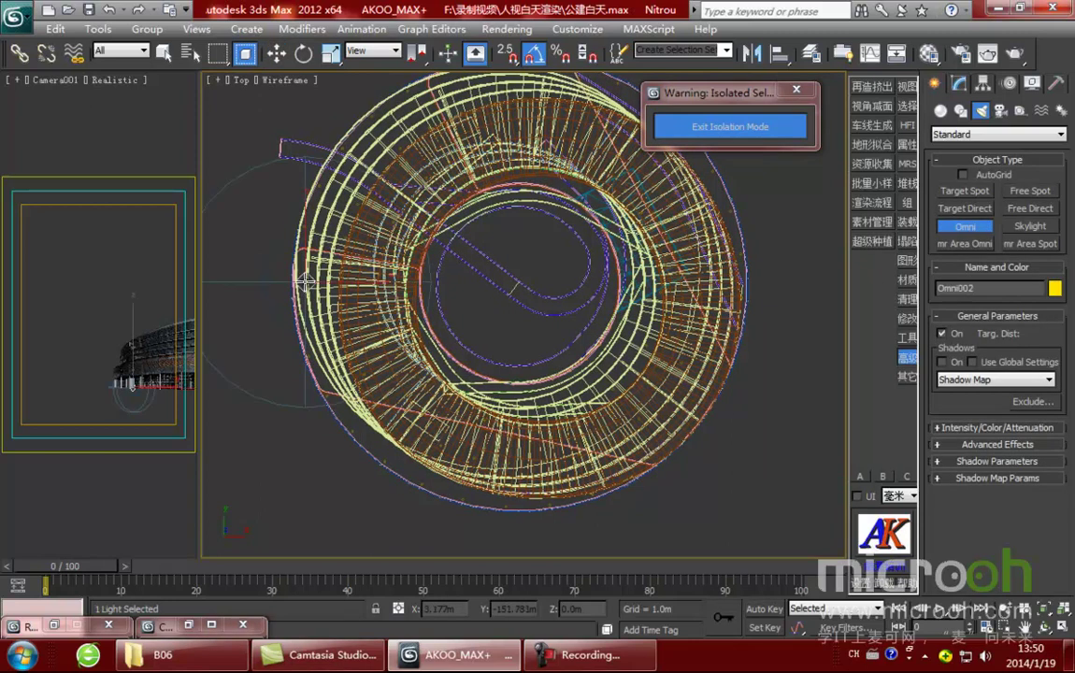
pyautogui.press('w')
pyautogui.moveTo(333, 254); pyautogui.dragTo(339, 253)
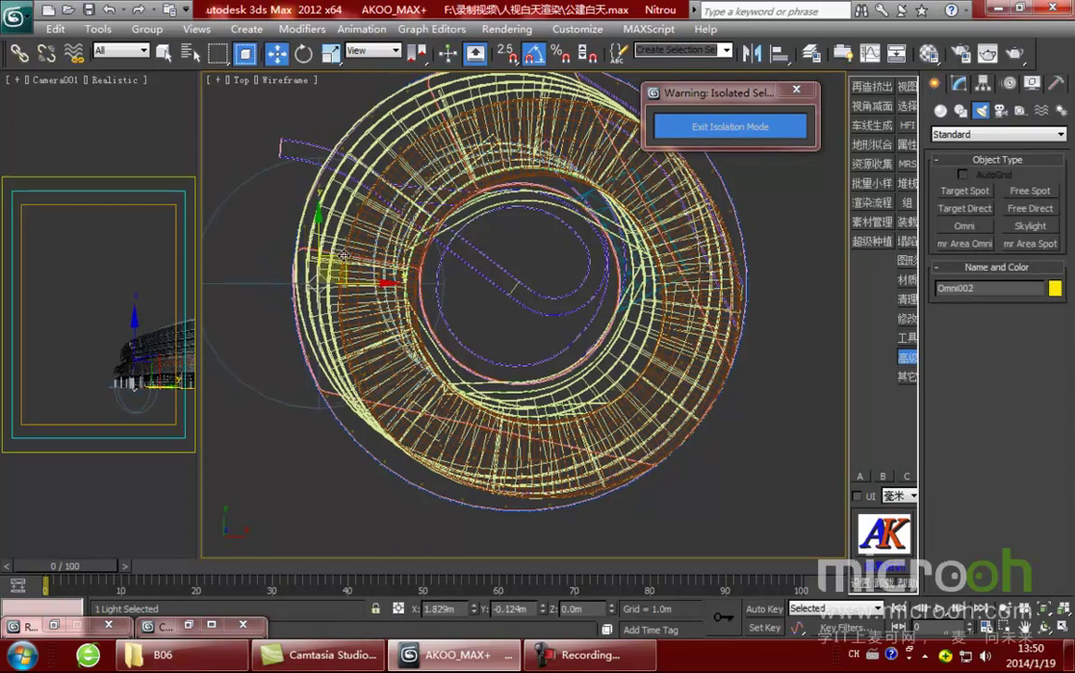
pyautogui.moveTo(357, 276); pyautogui.dragTo(385, 287, button='middle')
pyautogui.moveTo(370, 264); pyautogui.dragTo(373, 266)
pyautogui.moveTo(604, 223); pyautogui.dragTo(598, 233, button='middle')
# Step: Set the new omni light's far attenuation to start at 0 m and end at 10.13 m
pyautogui.click(958, 83)
pyautogui.click(944, 454)
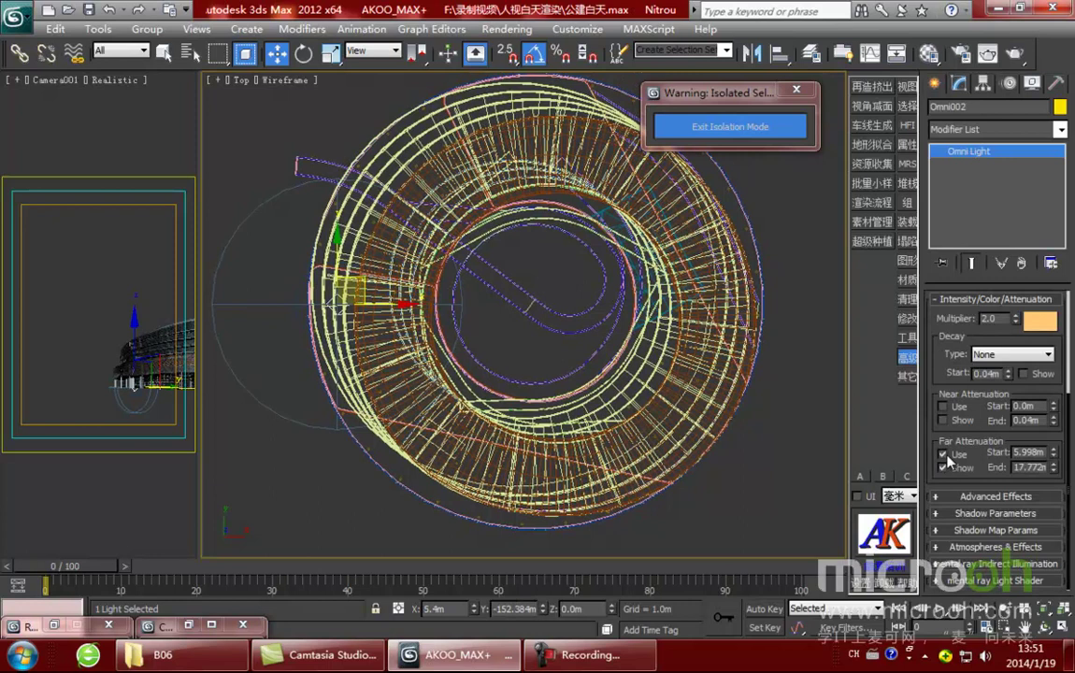
pyautogui.moveTo(664, 450); pyautogui.dragTo(691, 456, button='middle')
pyautogui.moveTo(480, 441); pyautogui.dragTo(468, 436, button='middle')
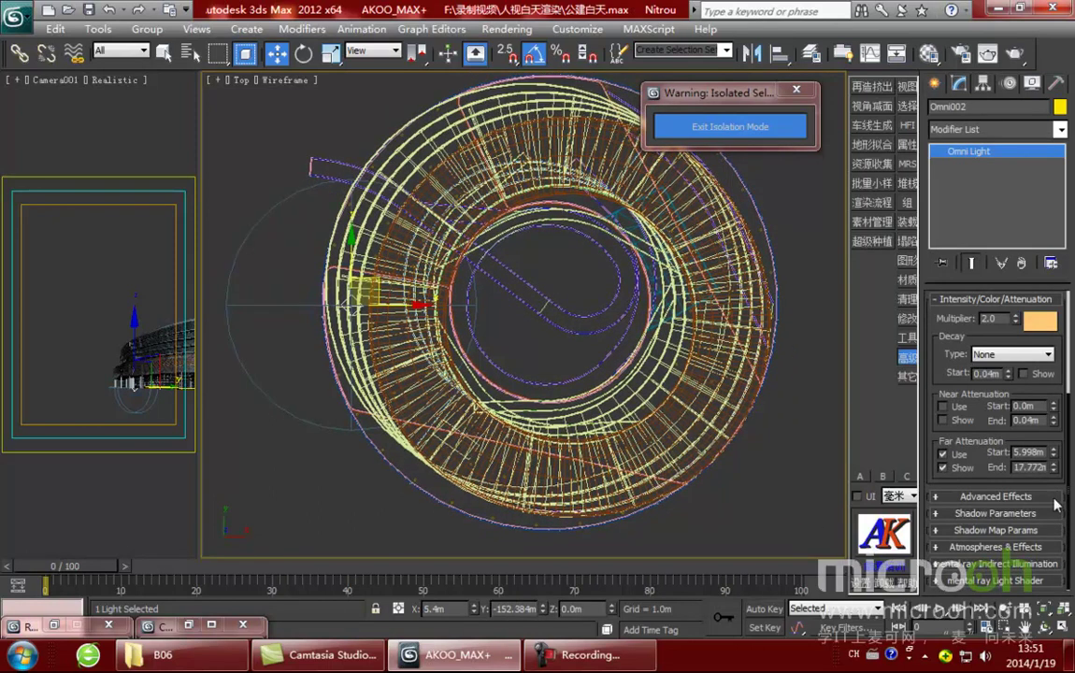
pyautogui.moveTo(1054, 472); pyautogui.dragTo(1063, 505)
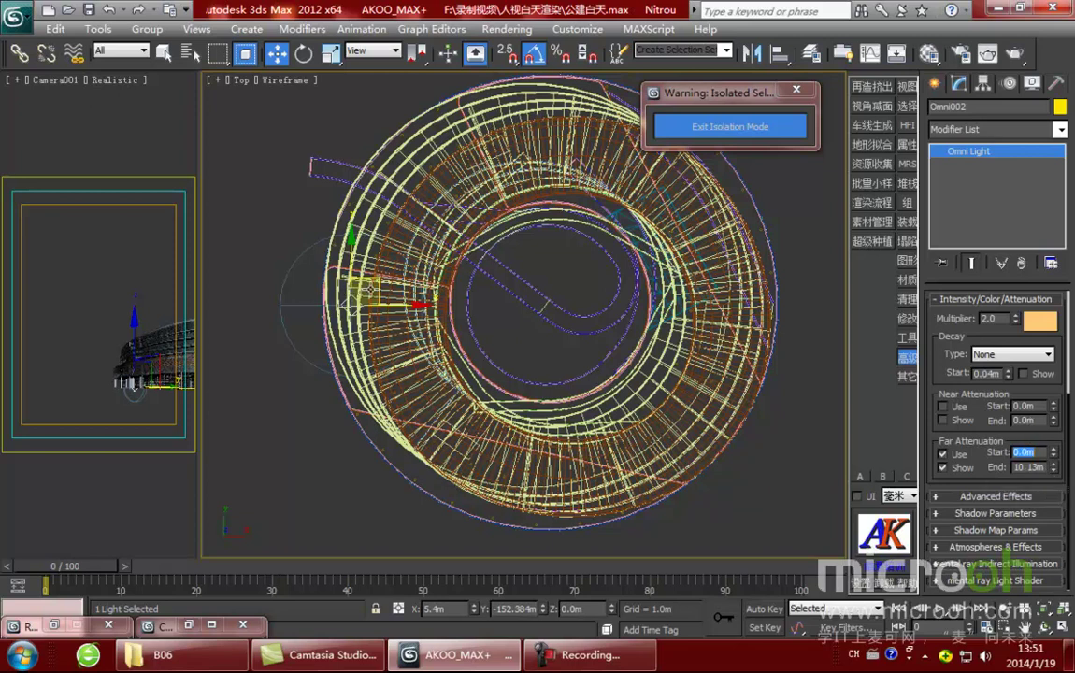
pyautogui.moveTo(388, 349); pyautogui.dragTo(391, 356, button='middle')
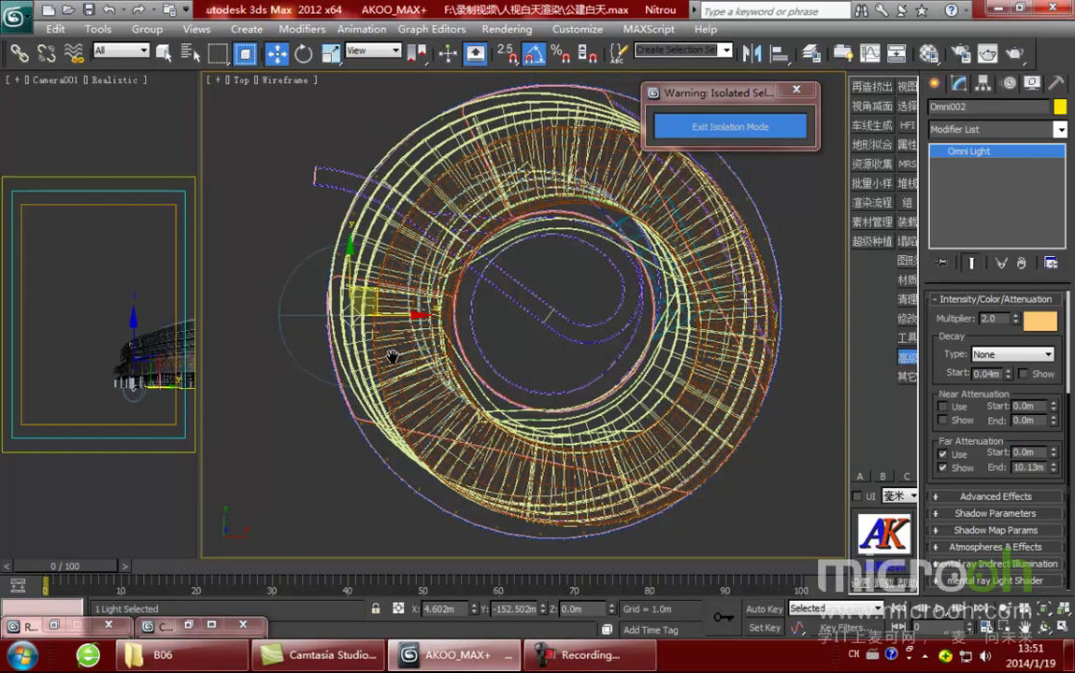
pyautogui.moveTo(615, 409); pyautogui.dragTo(592, 392, button='middle')
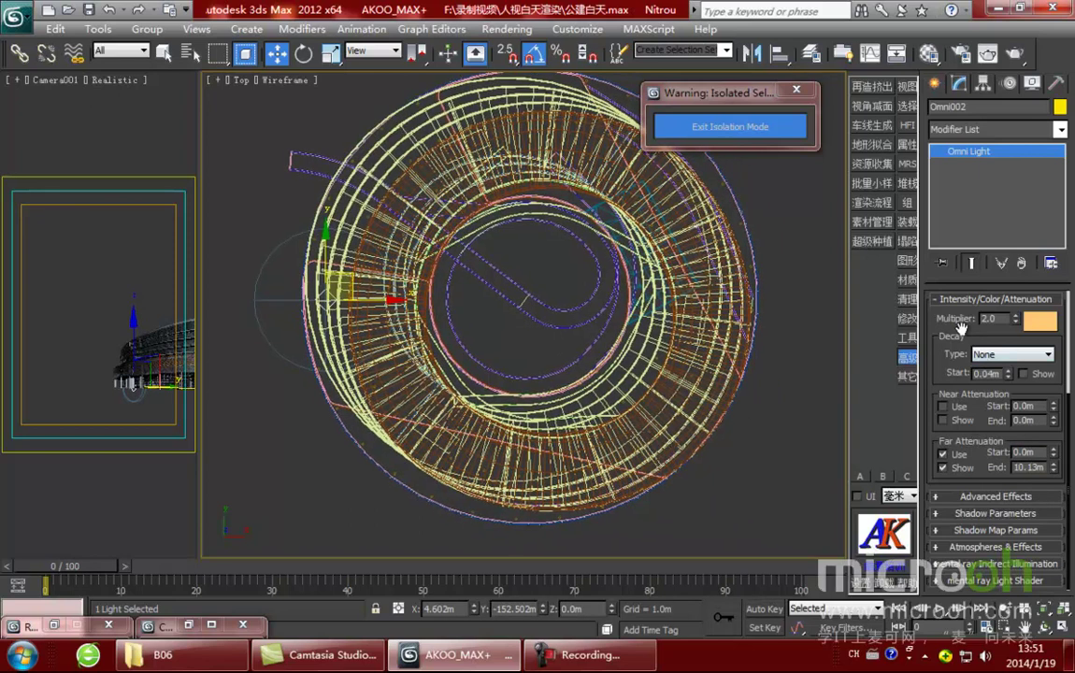
pyautogui.moveTo(964, 327); pyautogui.dragTo(972, 412)
pyautogui.scroll(-2, 949, 415)
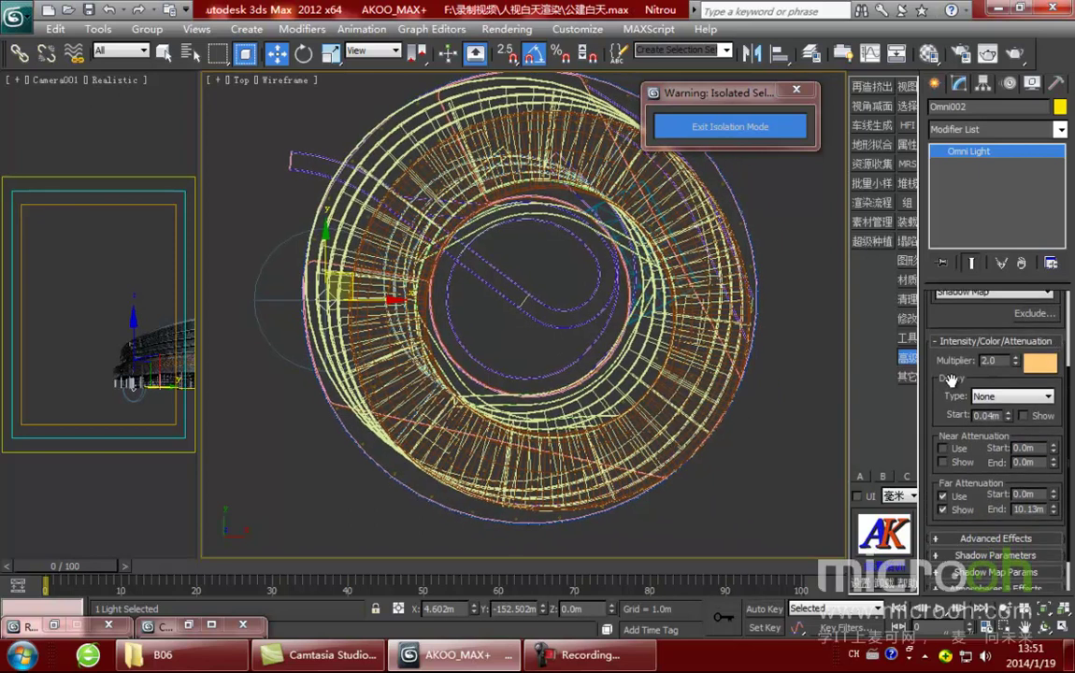
# Step: Clone the omni light as instances along the lower-left part of the ring building in the top view
pyautogui.moveTo(686, 397); pyautogui.dragTo(675, 379, button='middle')
pyautogui.moveTo(343, 254)
pyautogui.keyDown('shift'); pyautogui.mouseDown()
pyautogui.moveTo(354, 322)
pyautogui.moveTo(414, 355)
pyautogui.moveTo(503, 378)
pyautogui.moveTo(486, 378)
pyautogui.mouseUp(); pyautogui.keyUp('shift')
pyautogui.click(534, 398)
pyautogui.click(537, 396)
pyautogui.press('Return')
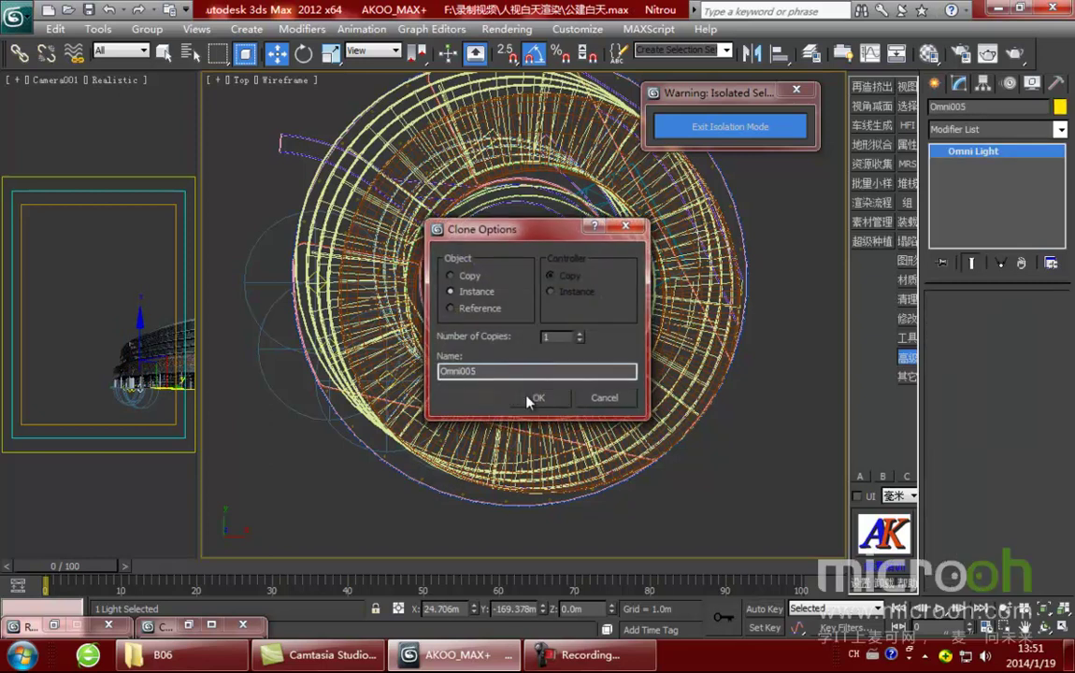
# Step: Add three more instanced omni lights, continuing along the lower part of the ring toward its lower-right side
pyautogui.moveTo(484, 378); pyautogui.dragTo(566, 392)
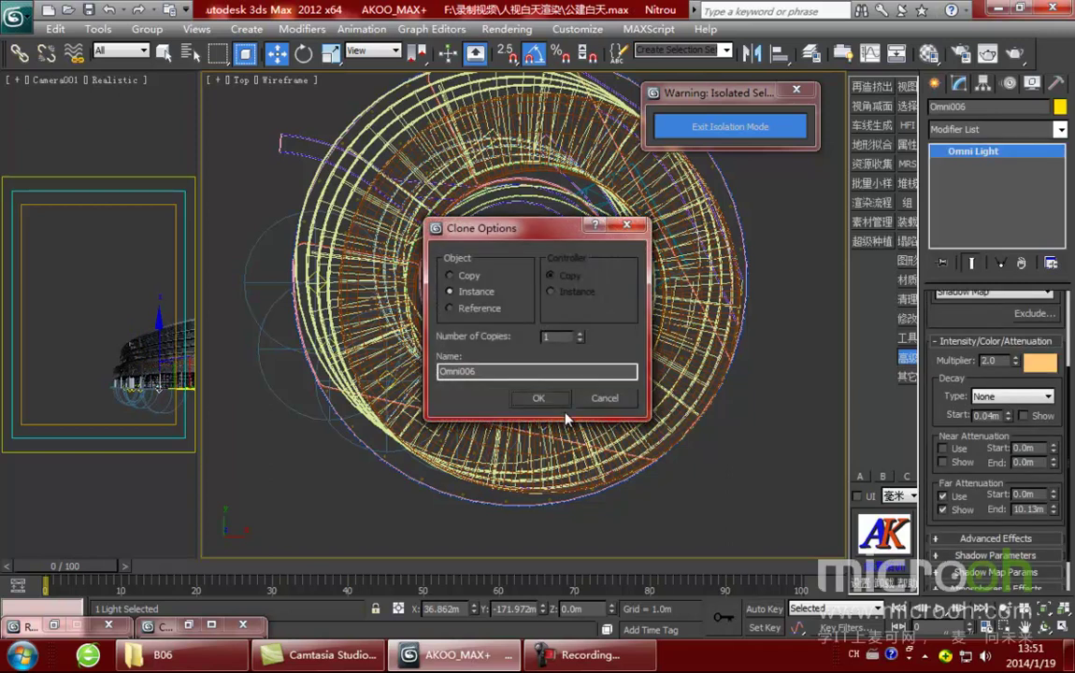
pyautogui.click(552, 399)
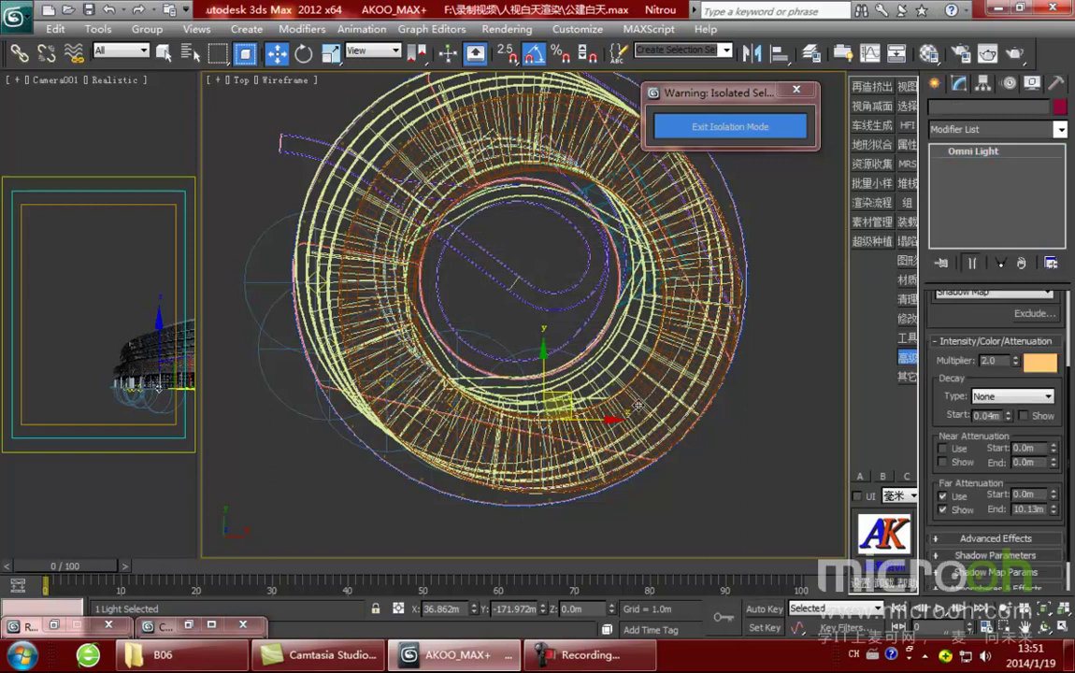
pyautogui.moveTo(562, 400); pyautogui.dragTo(639, 409)
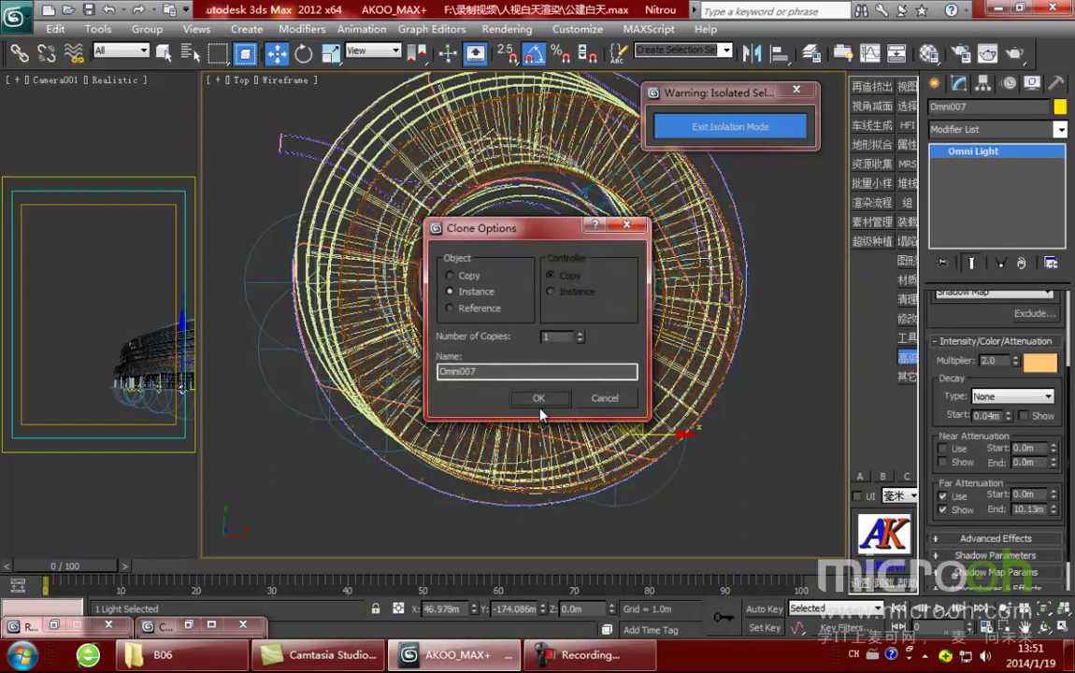
pyautogui.click(540, 400)
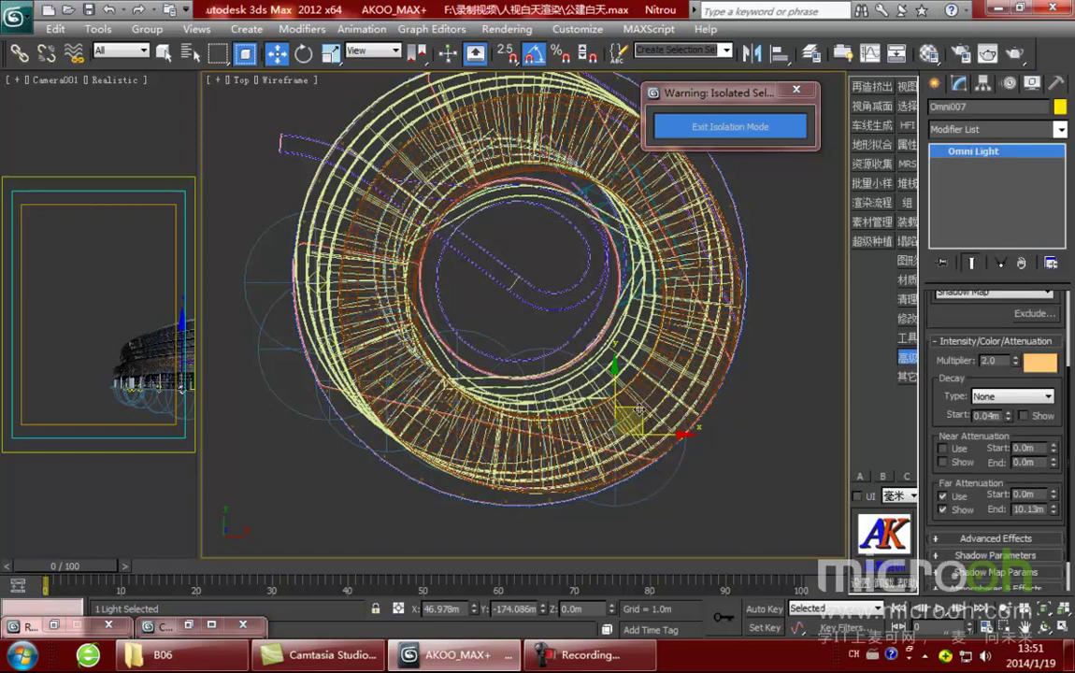
pyautogui.moveTo(639, 409); pyautogui.dragTo(697, 389)
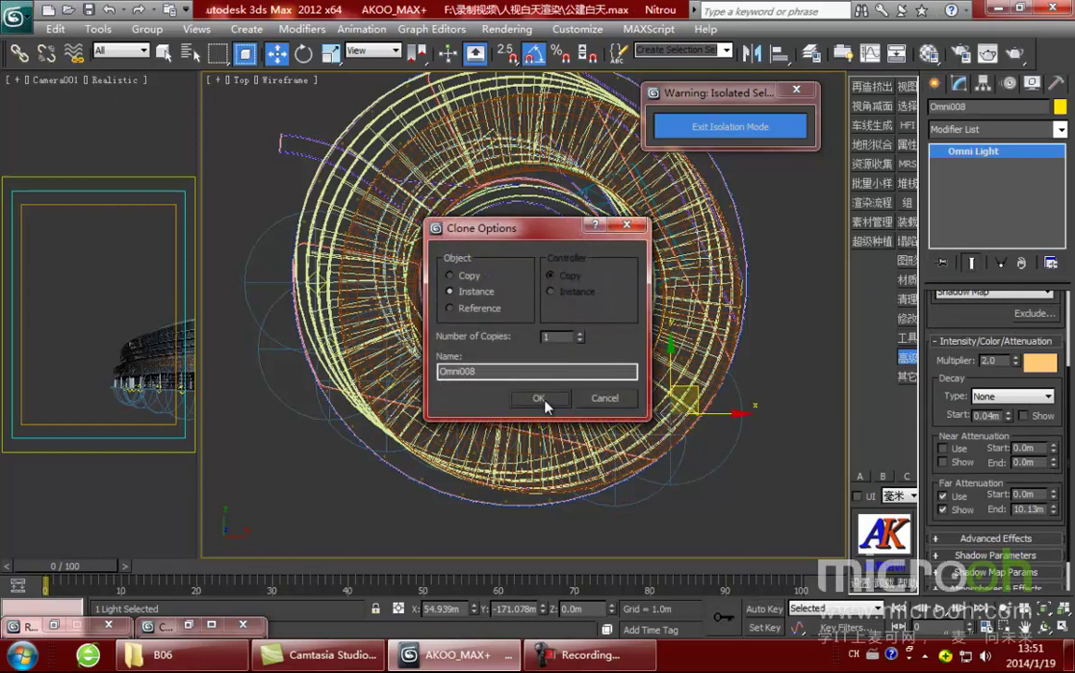
pyautogui.click(542, 398)
pyautogui.moveTo(515, 412); pyautogui.dragTo(559, 397, button='middle')
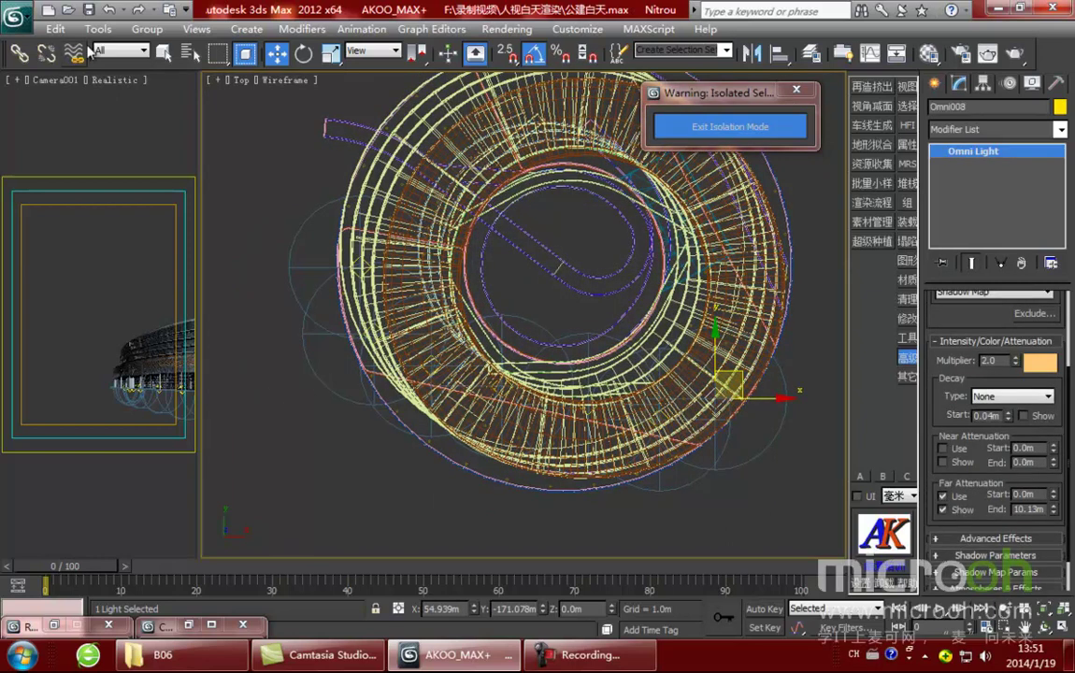
# Step: Filter the selection to Lights, select the ring building's seven omni lights and raise them into the ground floor in the front view
pyautogui.click(120, 49)
pyautogui.click(107, 90)
pyautogui.moveTo(749, 488); pyautogui.dragTo(335, 254)
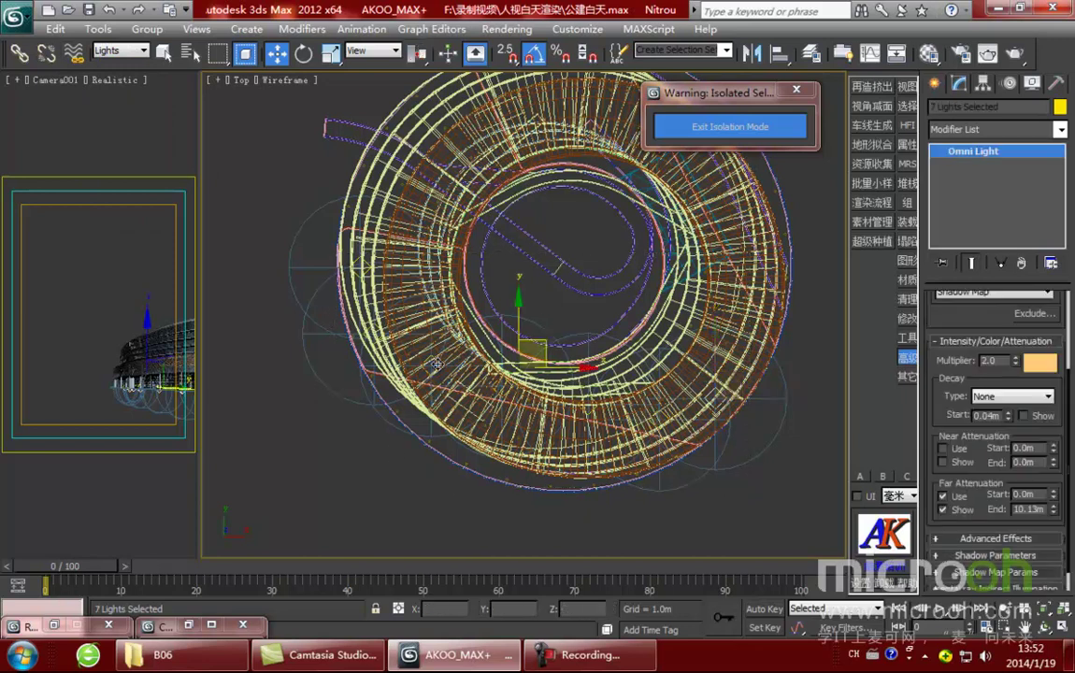
pyautogui.moveTo(436, 364); pyautogui.dragTo(436, 407, button='middle')
pyautogui.press('f')
pyautogui.scroll(4, 542, 402)
pyautogui.moveTo(483, 271); pyautogui.dragTo(502, 319, button='middle')
pyautogui.moveTo(503, 315); pyautogui.dragTo(503, 278)
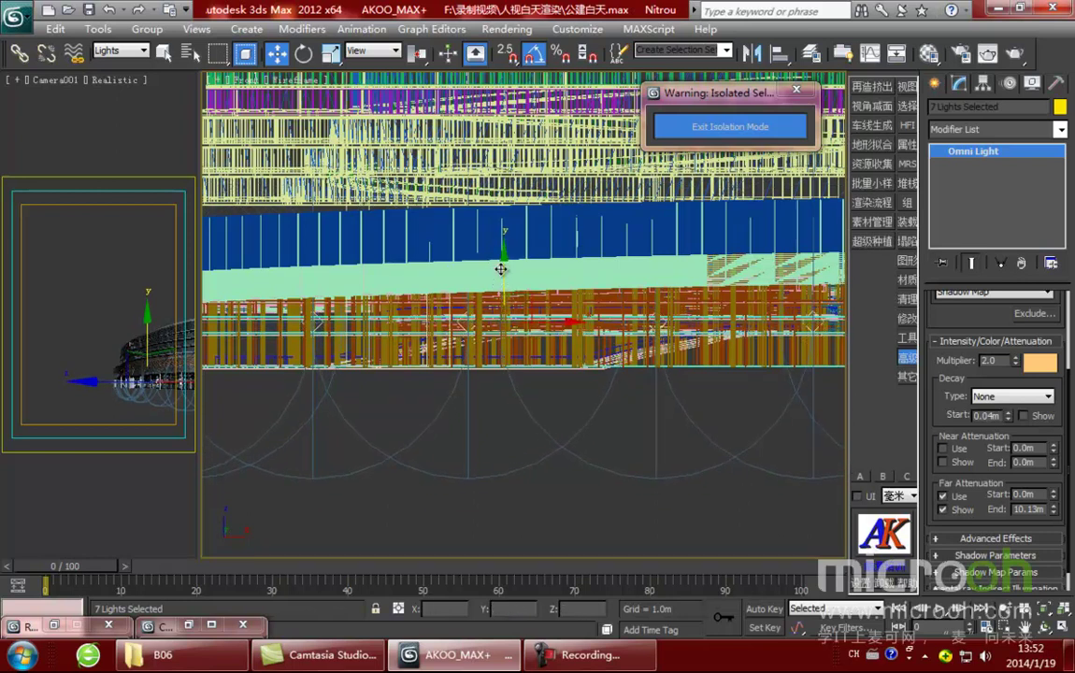
pyautogui.scroll(-3, 534, 352)
pyautogui.moveTo(533, 352); pyautogui.dragTo(533, 360, button='middle')
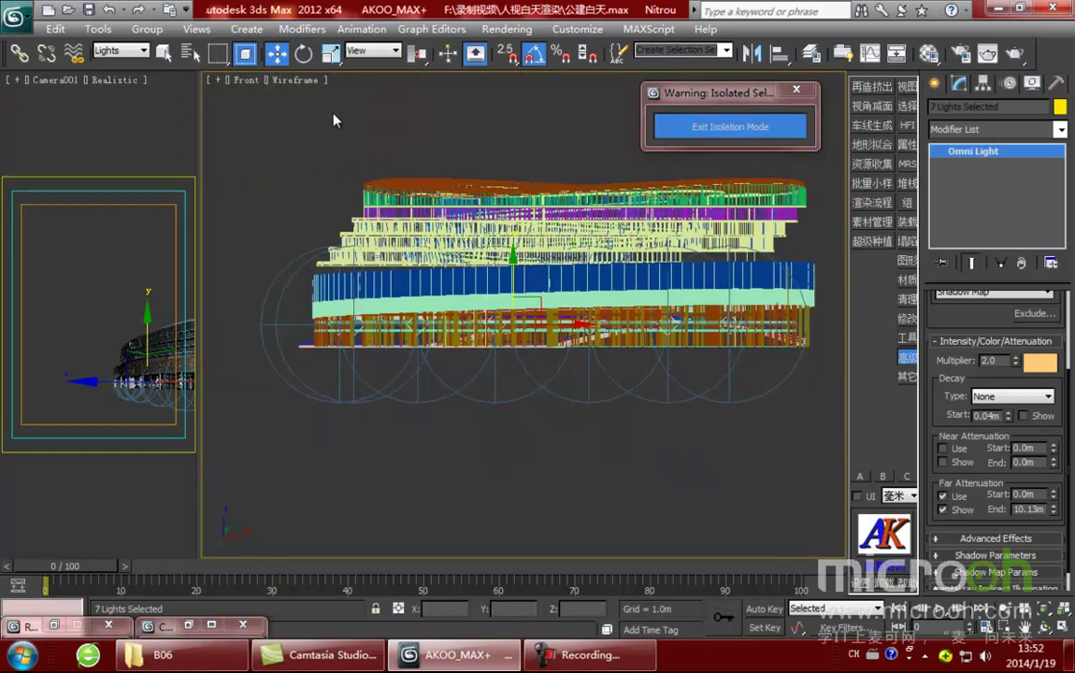
# Step: Scale the seven omni lights down vertically in the front view to flatten their attenuation spheres
pyautogui.click(335, 54)
pyautogui.scroll(3, 472, 280)
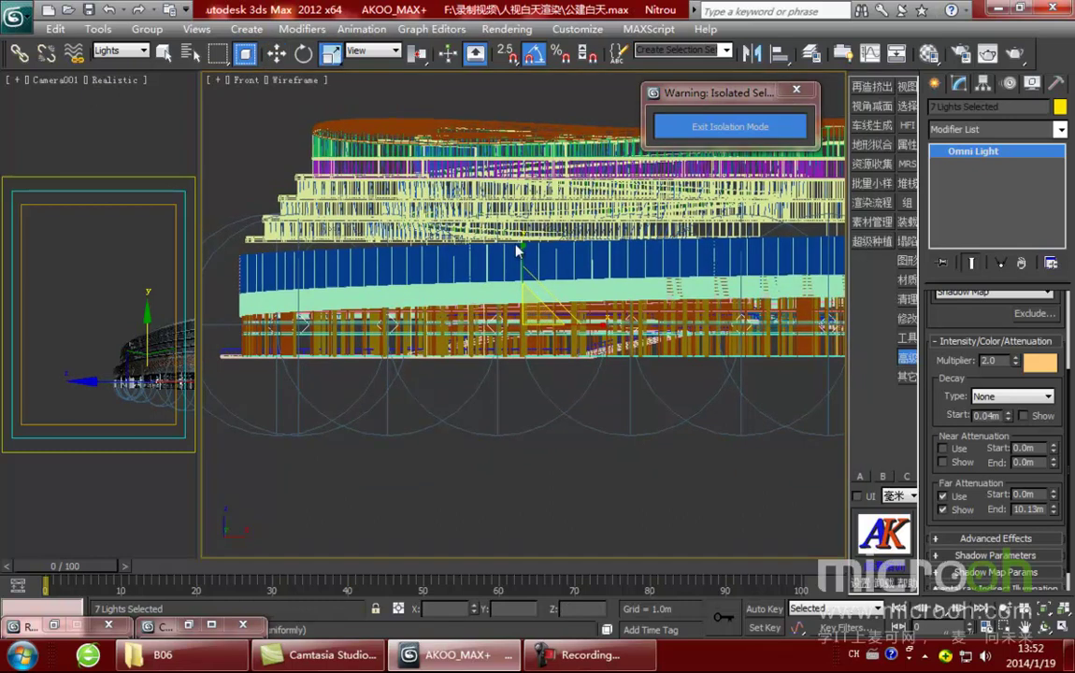
pyautogui.moveTo(520, 246); pyautogui.dragTo(529, 312)
pyautogui.moveTo(541, 387); pyautogui.dragTo(516, 412, button='middle')
# Step: Render the Camera001 view and examine the lighting inside the ring building's ground floor up close
pyautogui.click(110, 92)
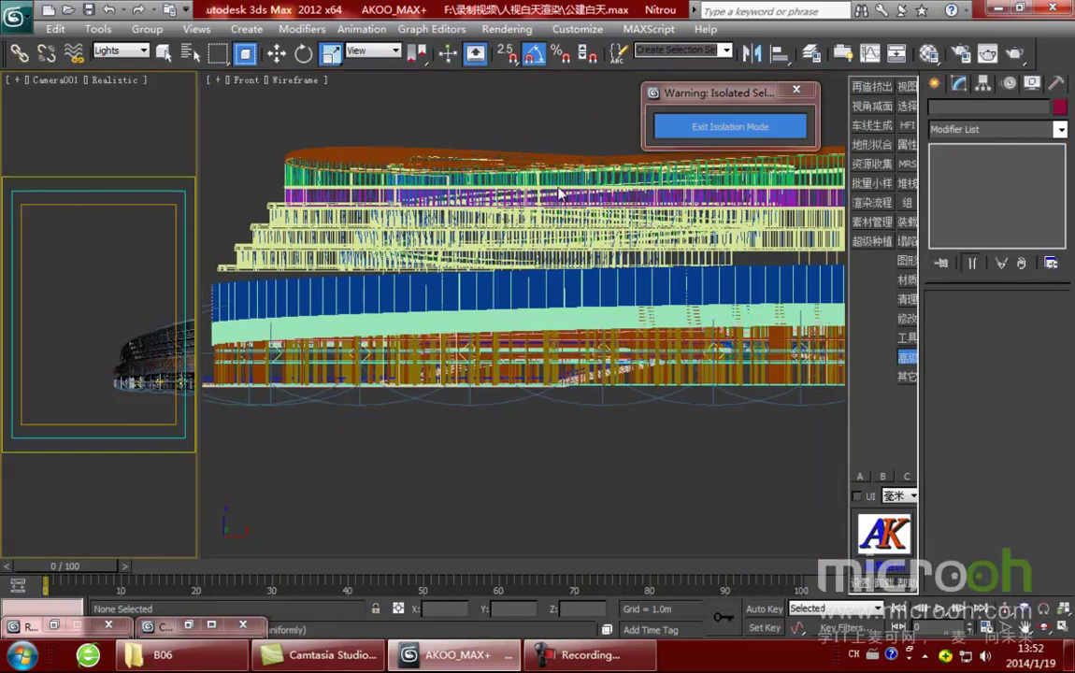
pyautogui.click(988, 53)
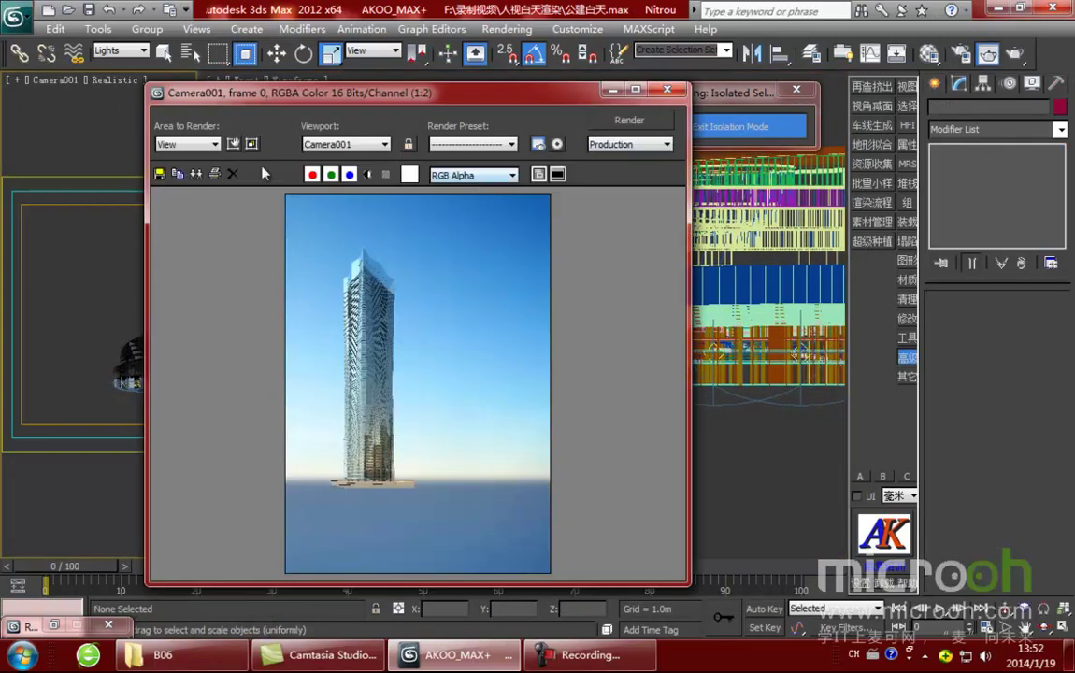
pyautogui.click(628, 121)
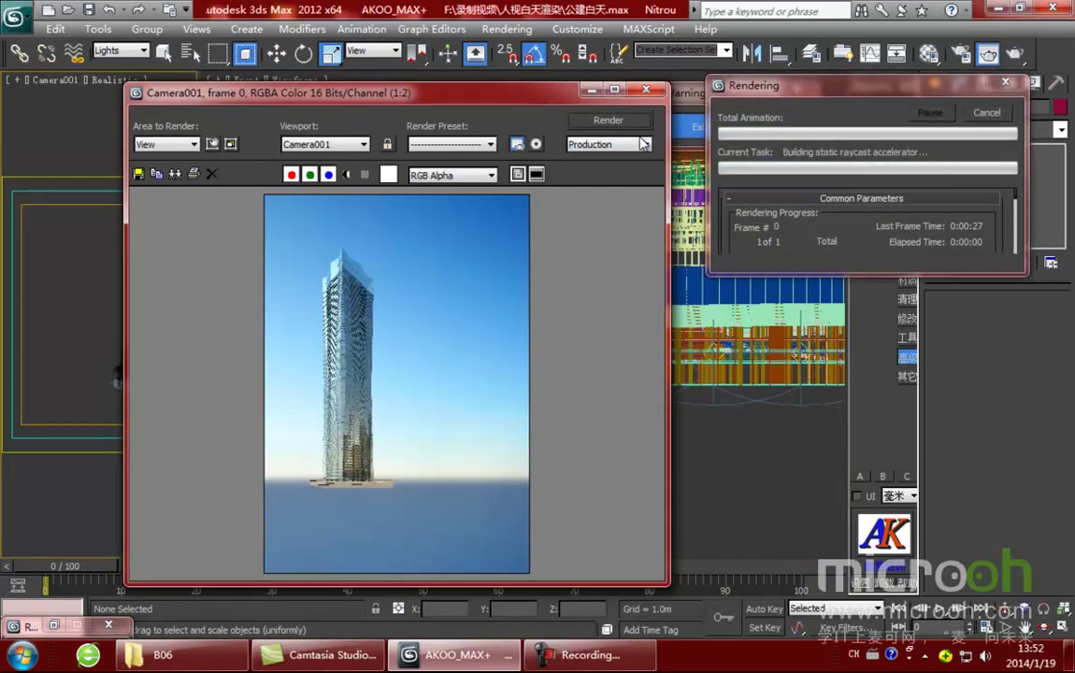
pyautogui.click(685, 135)
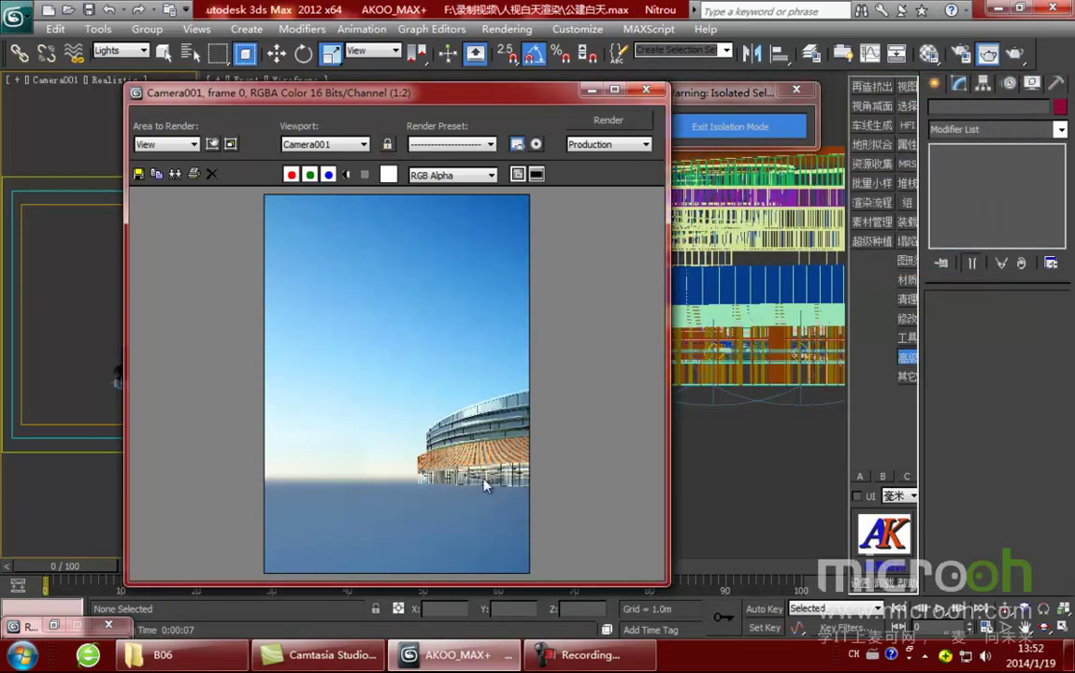
pyautogui.scroll(2, 488, 466)
pyautogui.scroll(-1, 549, 456)
pyautogui.scroll(1, 550, 456)
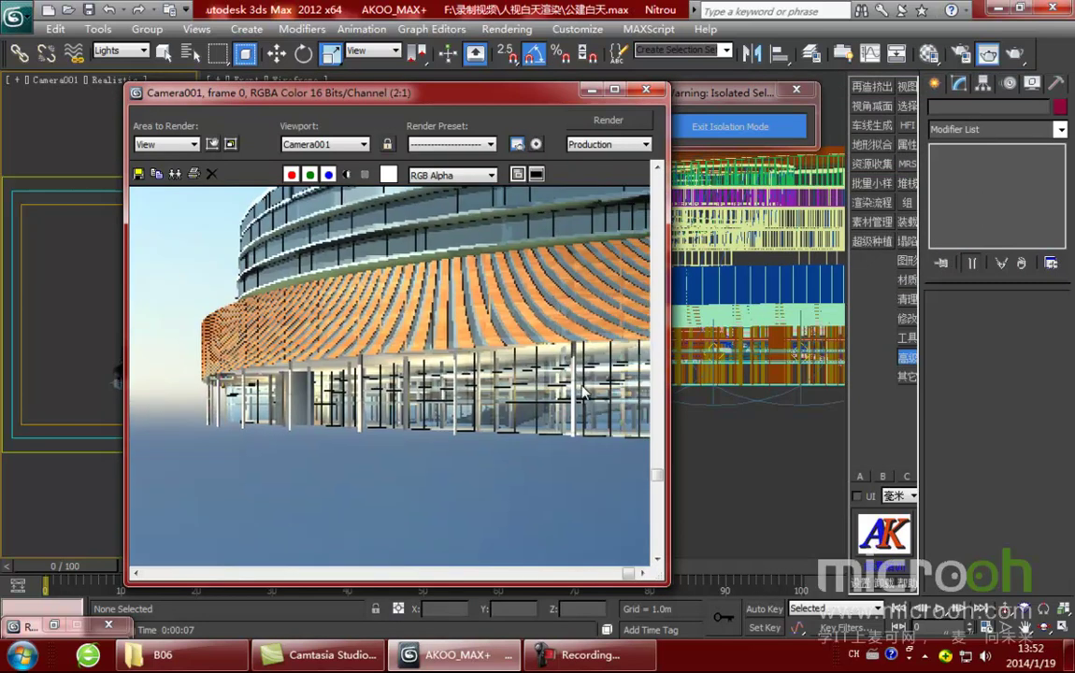
pyautogui.scroll(-1, 570, 397)
pyautogui.scroll(1, 551, 417)
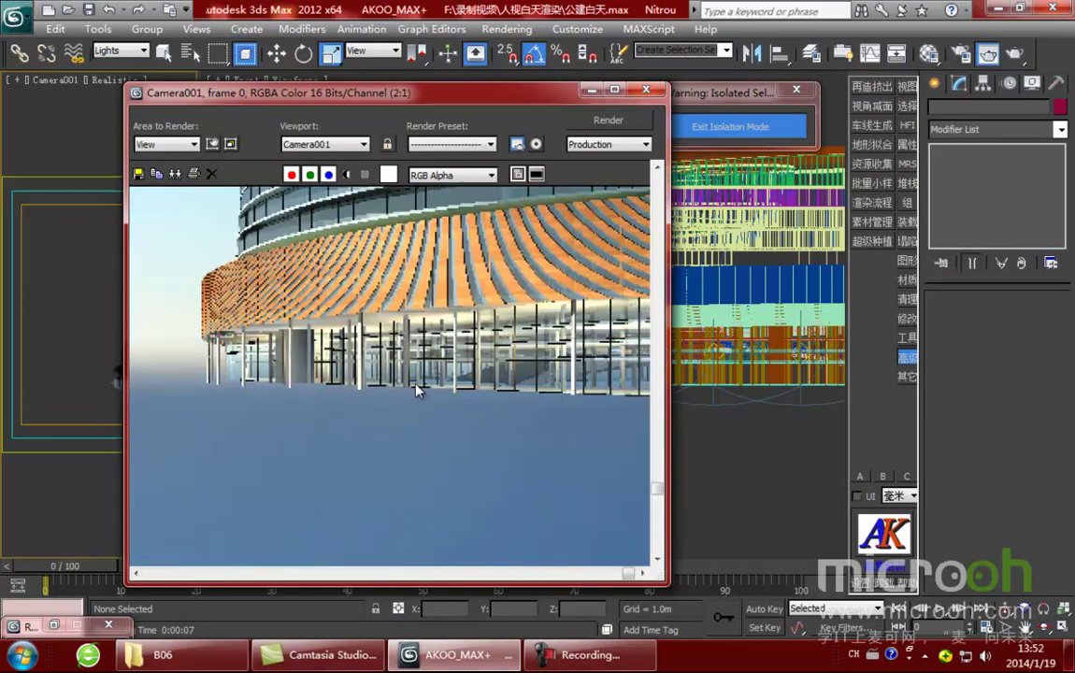
pyautogui.scroll(-1, 608, 388)
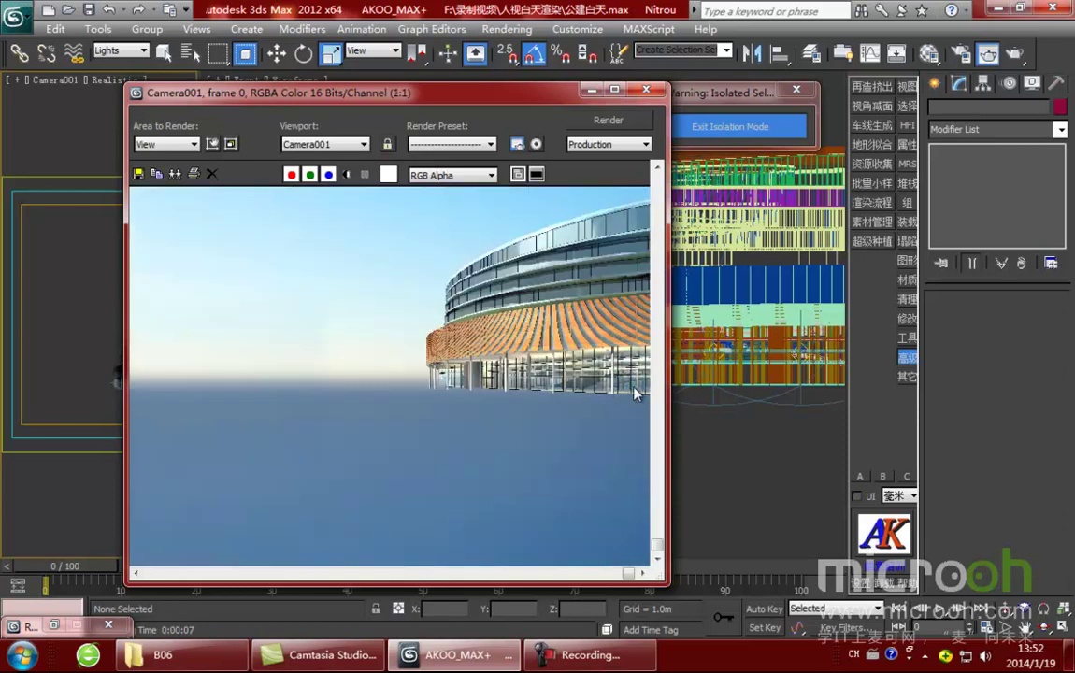
pyautogui.moveTo(526, 111); pyautogui.dragTo(502, 109)
# Step: Exit isolation mode, close the render window and frame the ring-shaped building in the top view
pyautogui.click(730, 127)
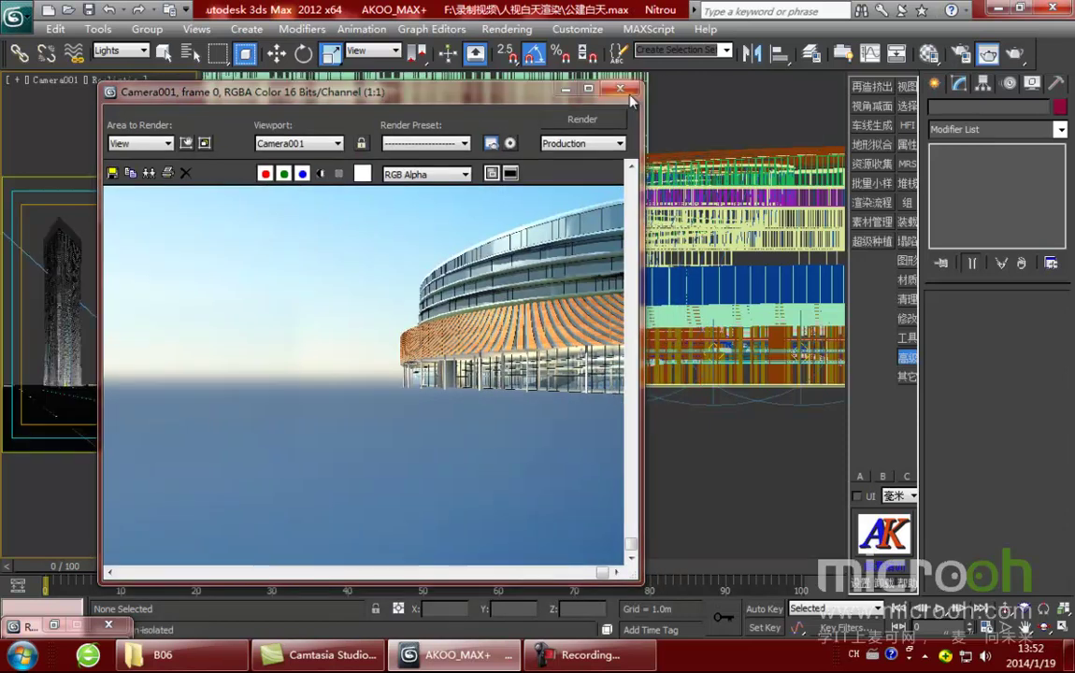
pyautogui.click(703, 121)
pyautogui.press('t')
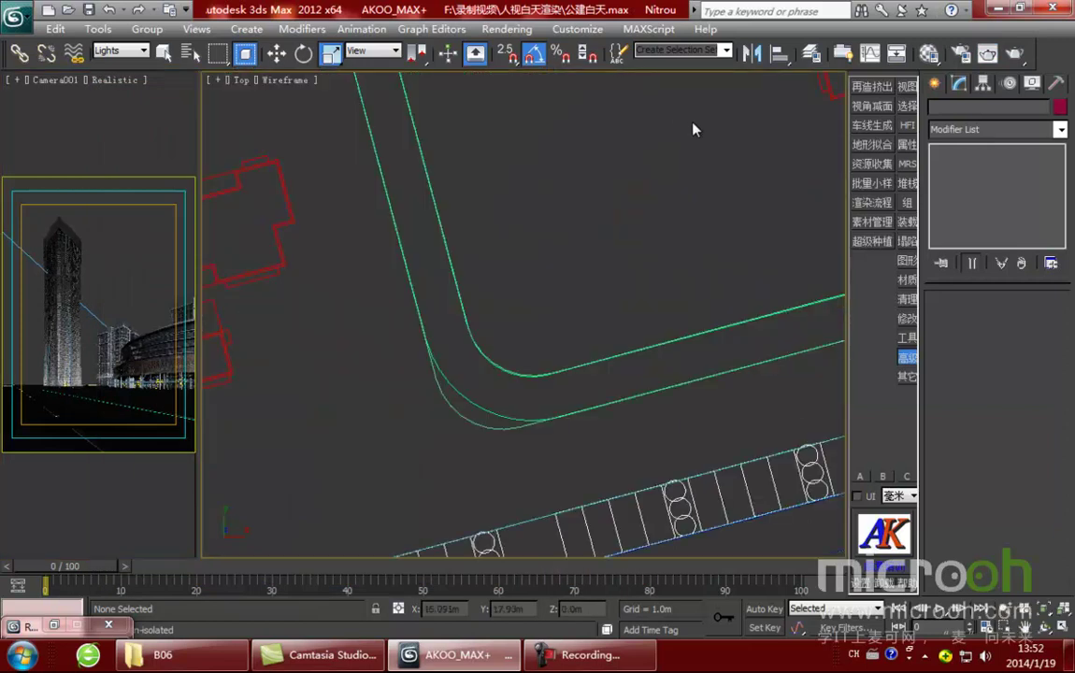
pyautogui.press('z')
pyautogui.scroll(10, 513, 374)
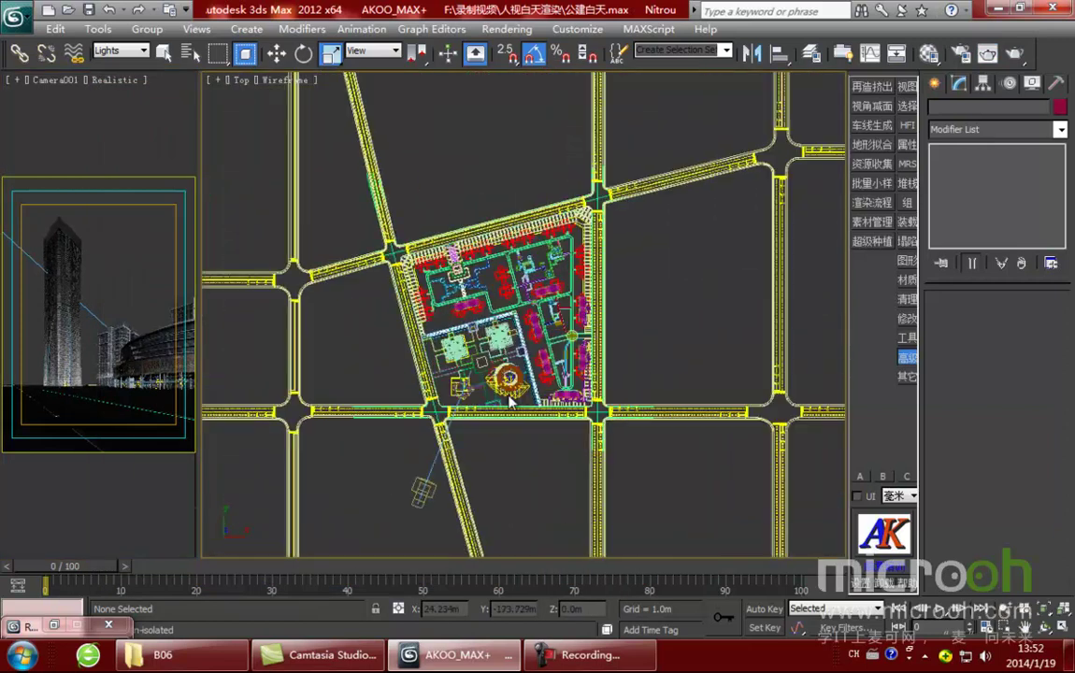
pyautogui.scroll(2, 458, 465)
pyautogui.moveTo(458, 458); pyautogui.dragTo(528, 110, button='middle')
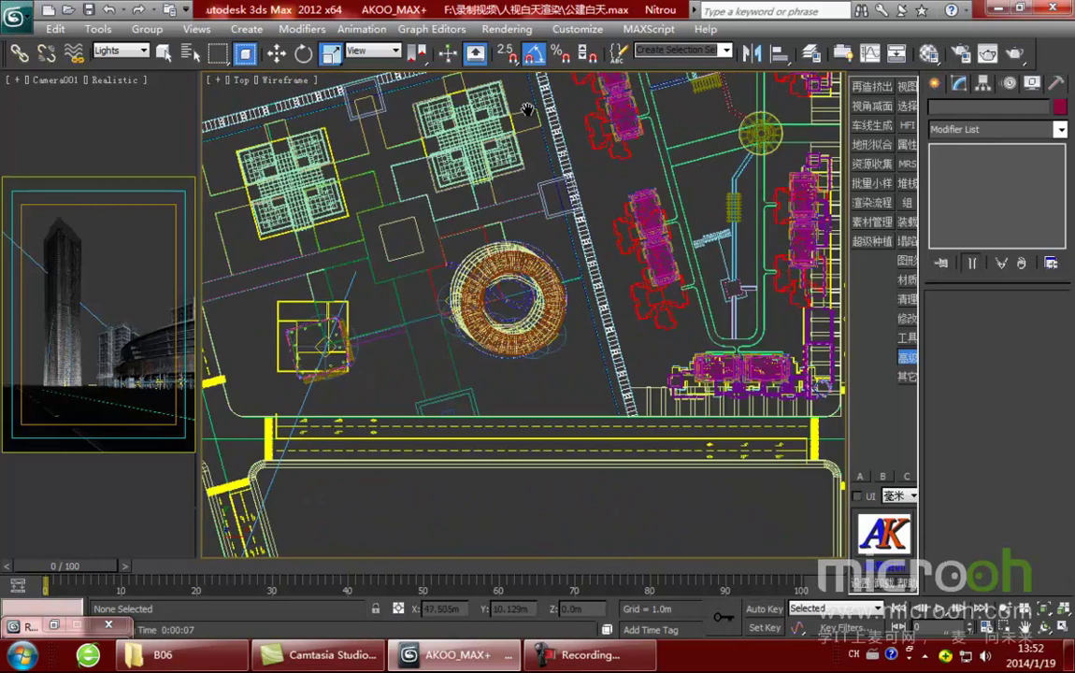
pyautogui.scroll(4, 479, 321)
pyautogui.scroll(4, 538, 177)
pyautogui.moveTo(530, 234); pyautogui.dragTo(512, 452, button='middle')
pyautogui.moveTo(469, 309); pyautogui.dragTo(460, 411, button='middle')
pyautogui.scroll(2, 460, 412)
pyautogui.scroll(-5, 455, 356)
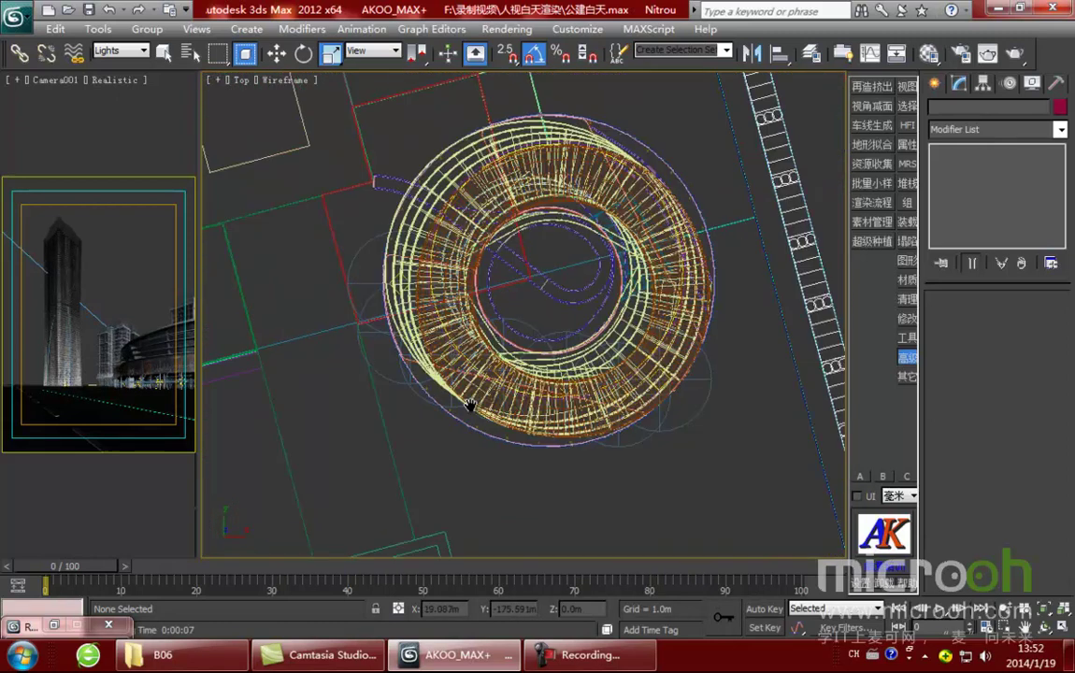
# Step: Set the selection filter to All, isolate the ring-shaped building together with its omni lights, and deselect everything
pyautogui.moveTo(357, 145); pyautogui.dragTo(712, 496)
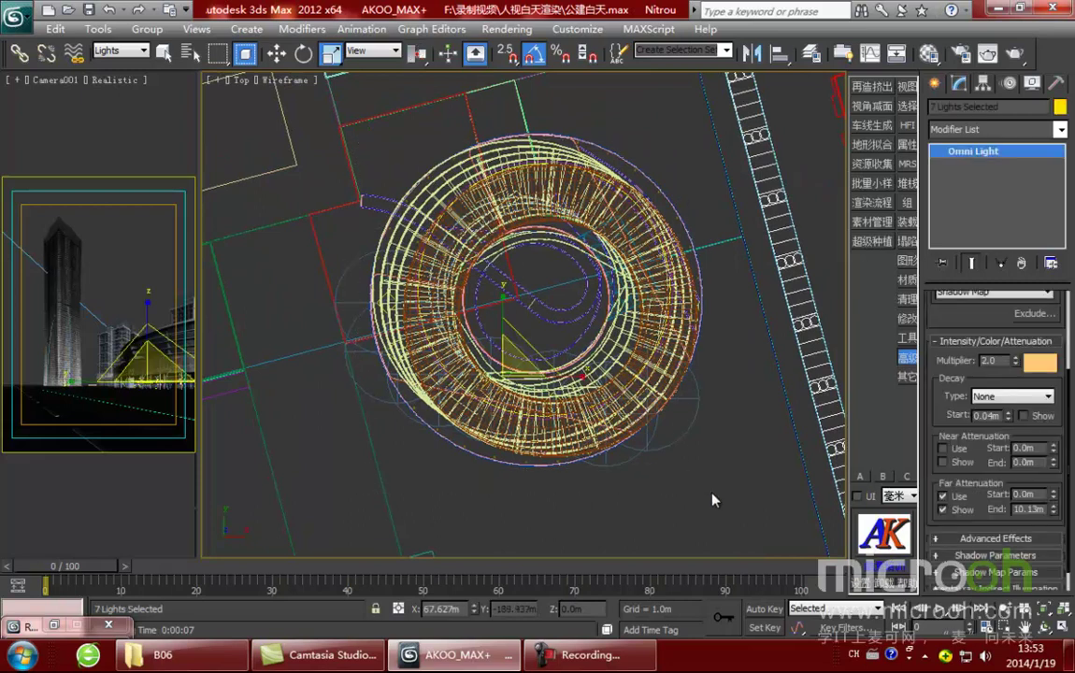
pyautogui.click(117, 50)
pyautogui.click(116, 67)
pyautogui.moveTo(362, 130); pyautogui.dragTo(732, 469)
pyautogui.hotkey('alt', 'q')
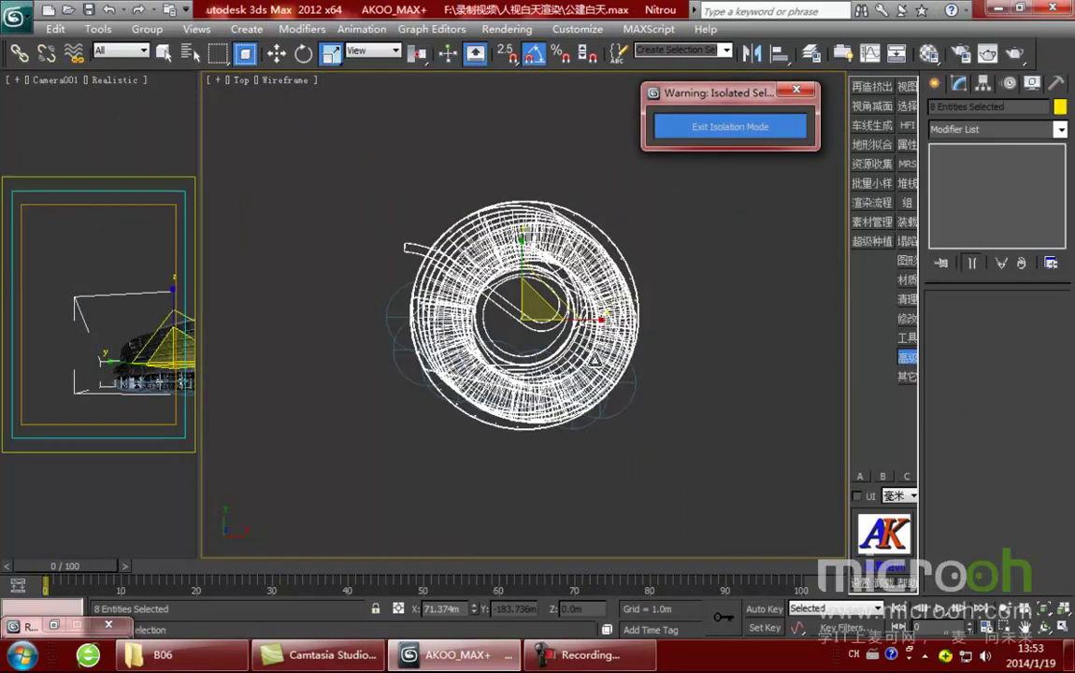
pyautogui.click(672, 379)
pyautogui.scroll(3, 482, 416)
pyautogui.moveTo(408, 498); pyautogui.dragTo(506, 425, button='middle')
pyautogui.moveTo(491, 329); pyautogui.dragTo(468, 347, button='middle')
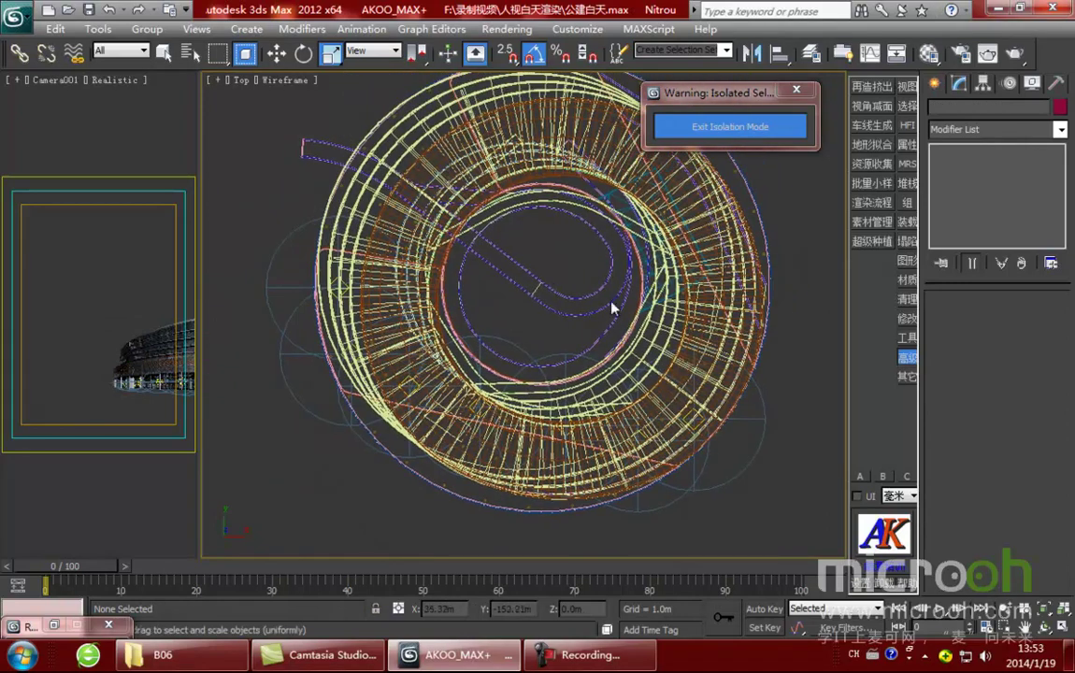
pyautogui.click(934, 83)
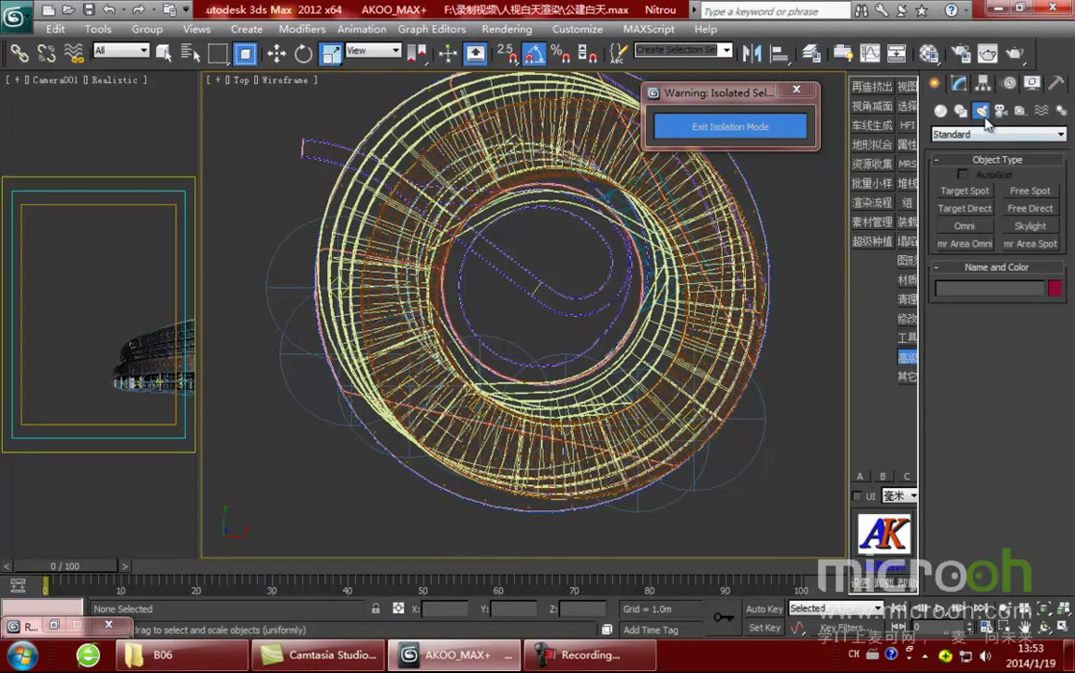
pyautogui.click(962, 112)
pyautogui.click(966, 205)
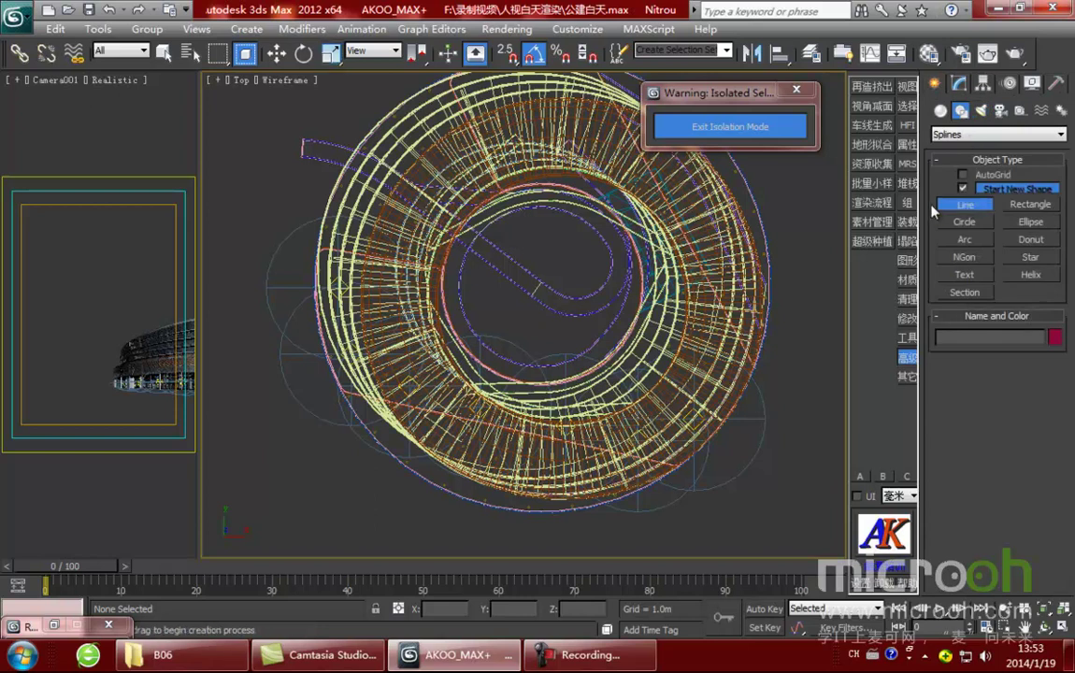
pyautogui.click(330, 257)
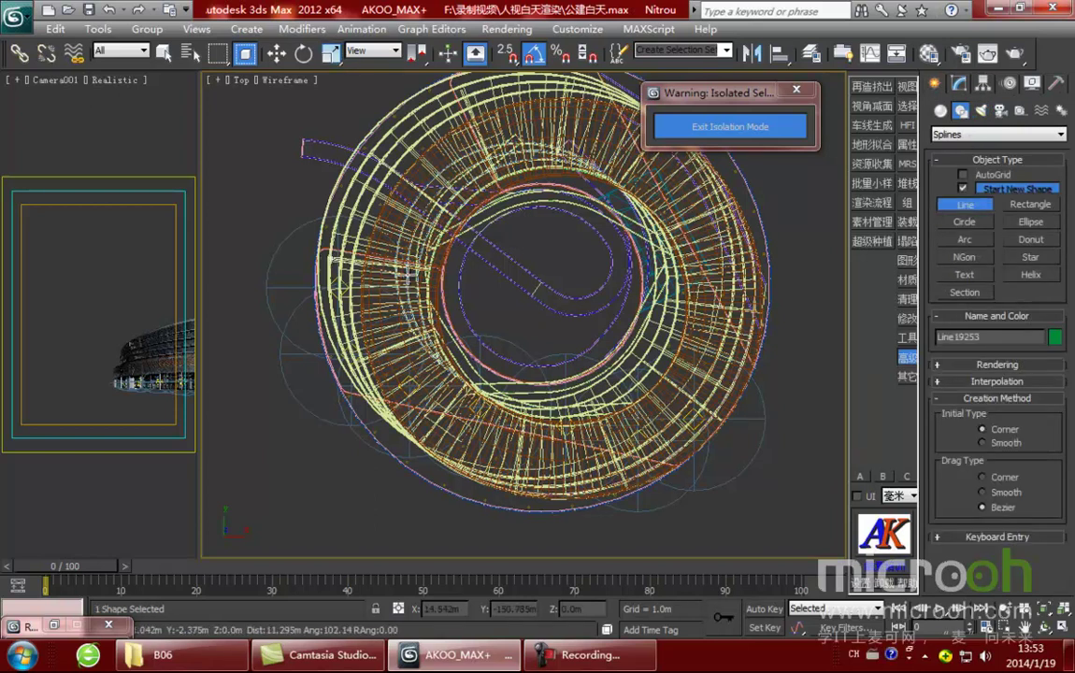
pyautogui.click(407, 275)
pyautogui.rightClick(407, 275)
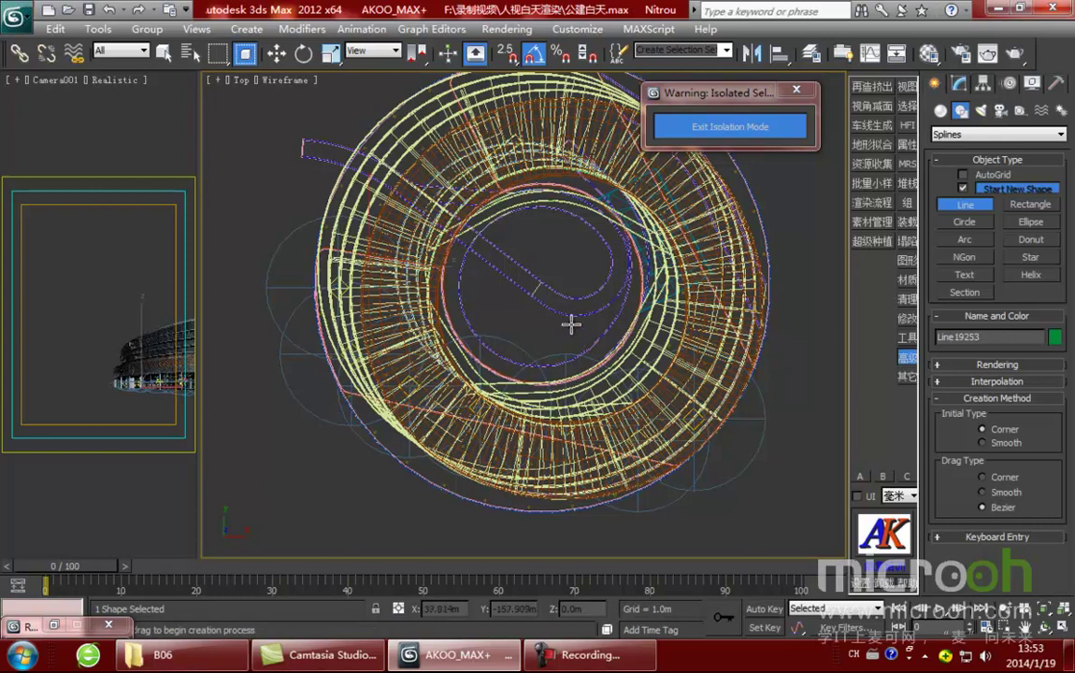
# Step: Select the ring-shaped building's group and open it for access to its individual parts
pyautogui.keyDown('alt'); pyautogui.moveTo(571, 322); pyautogui.dragTo(554, 356, button='middle'); pyautogui.keyUp('alt')
pyautogui.keyDown('alt'); pyautogui.moveTo(477, 362); pyautogui.dragTo(408, 251, button='middle'); pyautogui.keyUp('alt')
pyautogui.click(276, 53)
pyautogui.scroll(5, 549, 325)
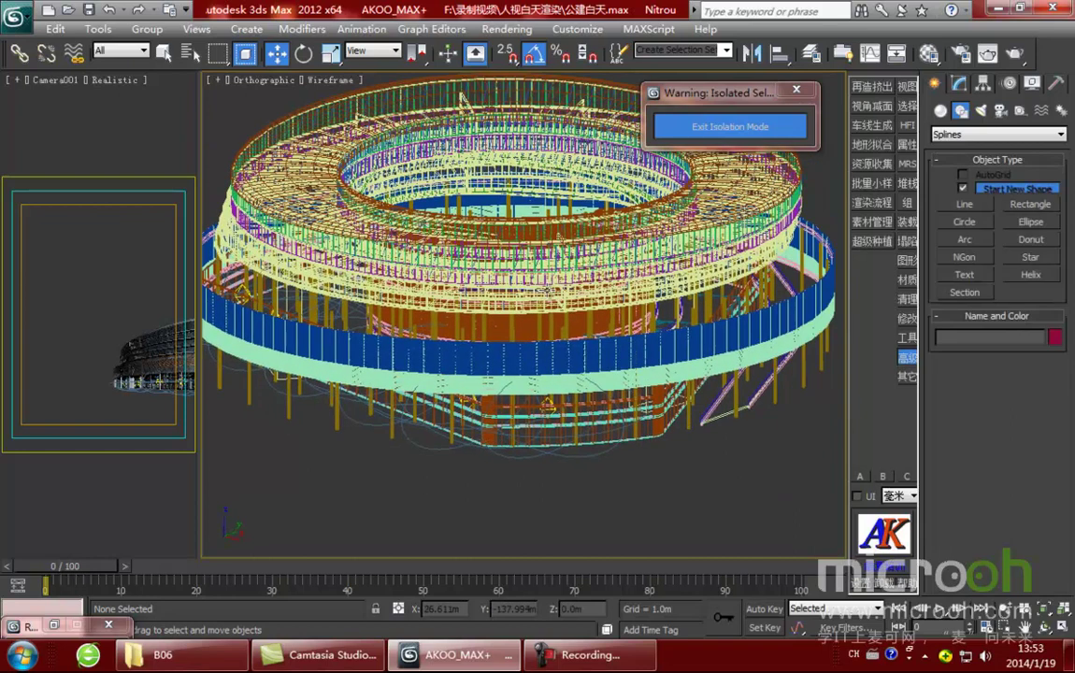
pyautogui.click(550, 325)
pyautogui.scroll(-4, 524, 338)
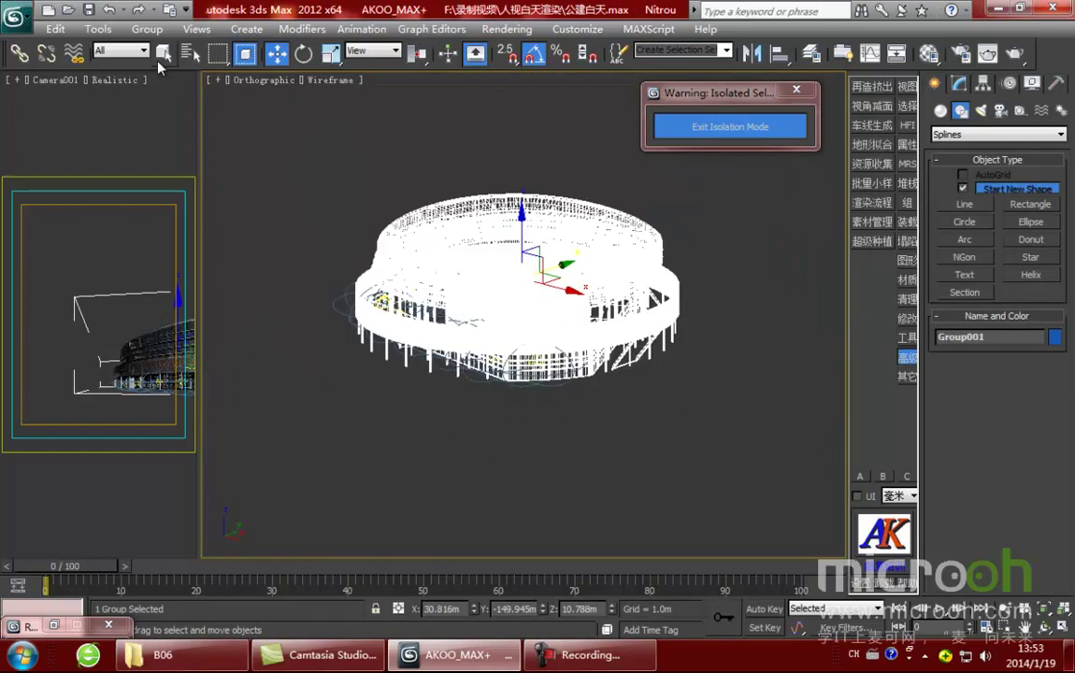
pyautogui.click(147, 29)
pyautogui.click(140, 85)
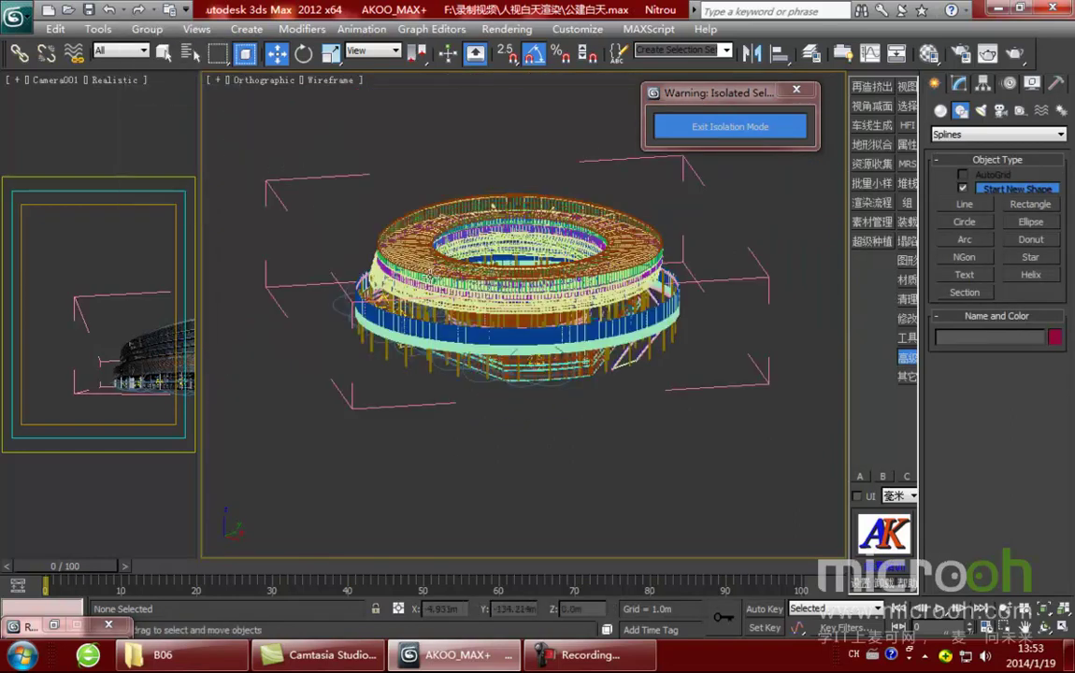
# Step: Select the roof and upper-storey objects of the ring building in the front view and hide them
pyautogui.click(429, 277)
pyautogui.click(462, 262)
pyautogui.scroll(2, 467, 300)
pyautogui.moveTo(477, 309)
pyautogui.mouseDown(button='middle')
pyautogui.moveTo(465, 305)
pyautogui.moveTo(478, 309)
pyautogui.mouseUp(button='middle')
pyautogui.press('f')
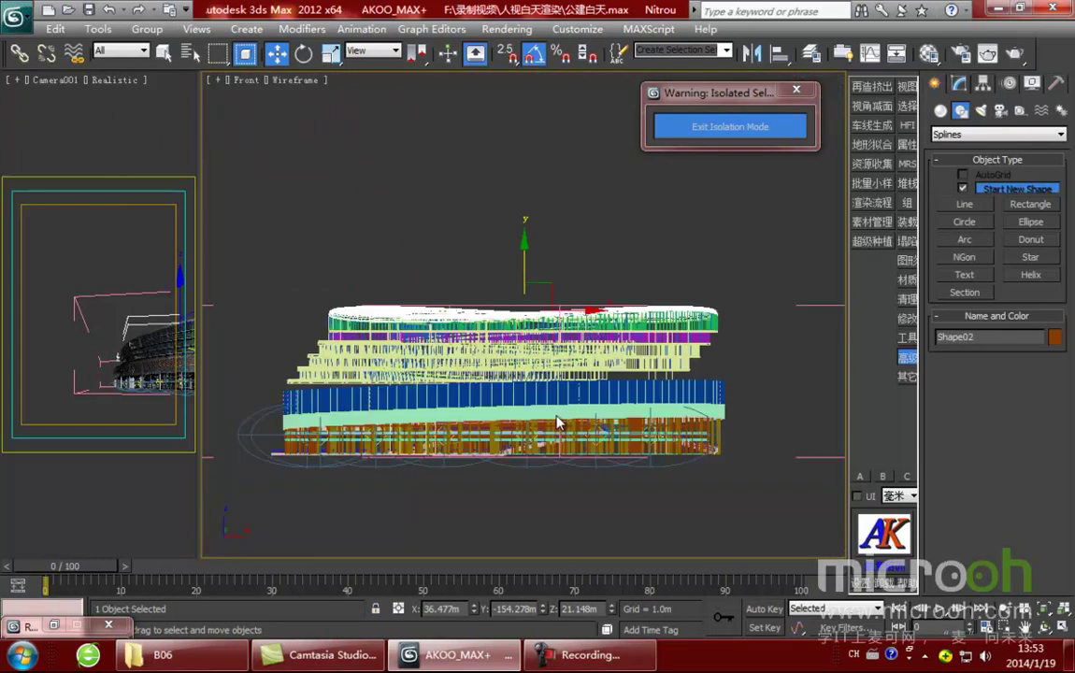
pyautogui.scroll(3, 561, 425)
pyautogui.scroll(-3, 567, 430)
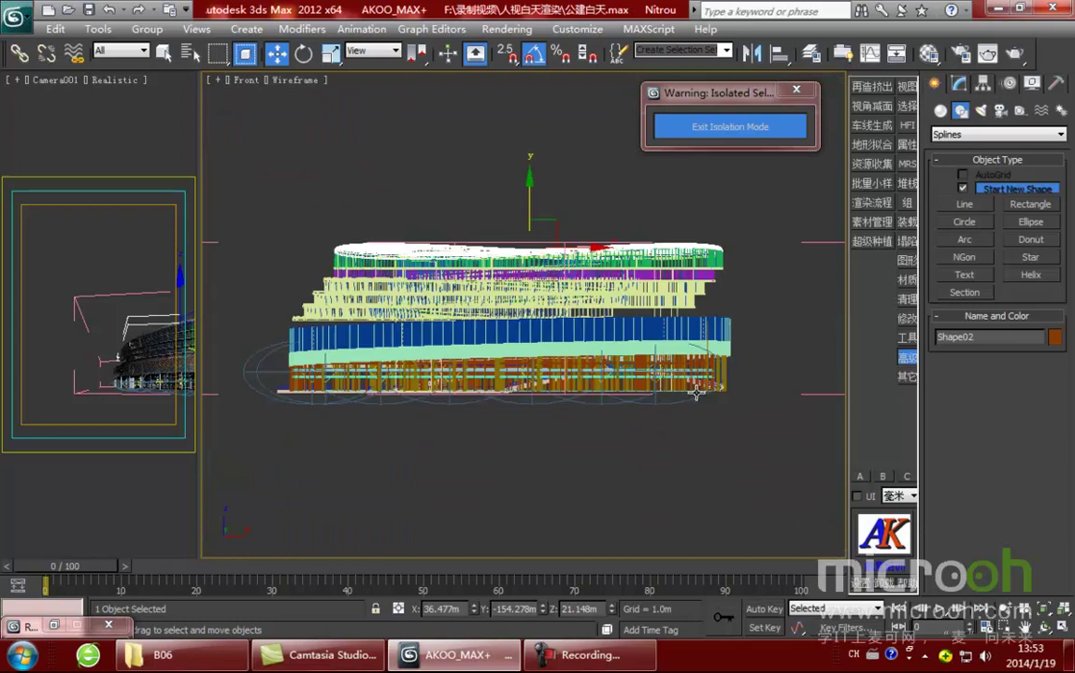
pyautogui.moveTo(243, 214); pyautogui.dragTo(242, 212)
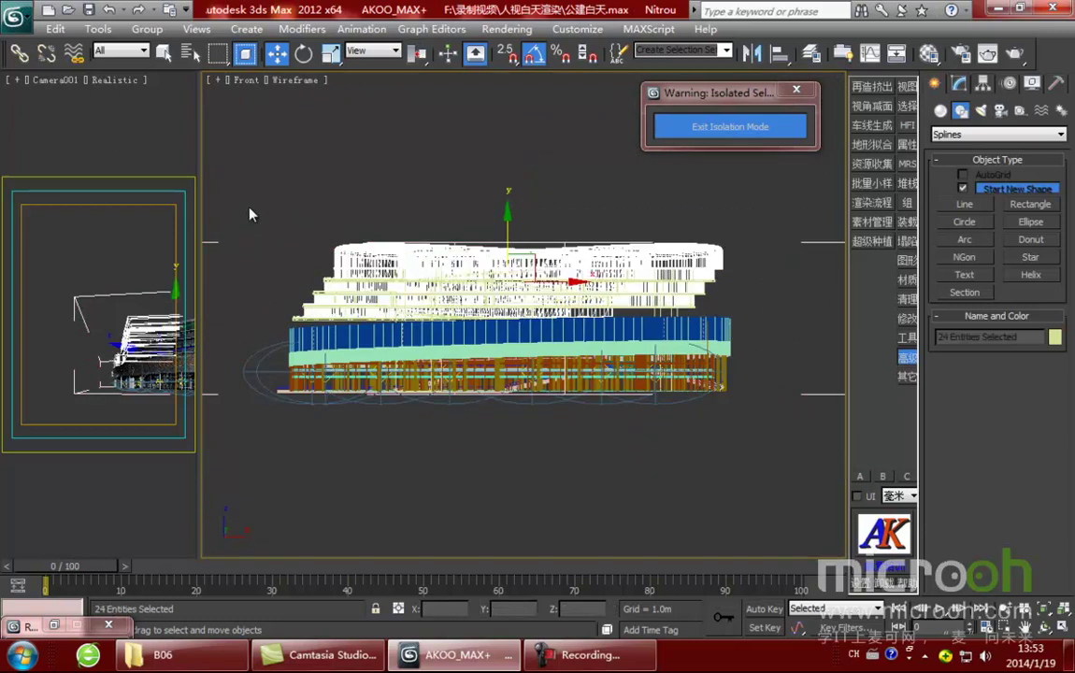
pyautogui.rightClick(528, 245)
pyautogui.click(539, 224)
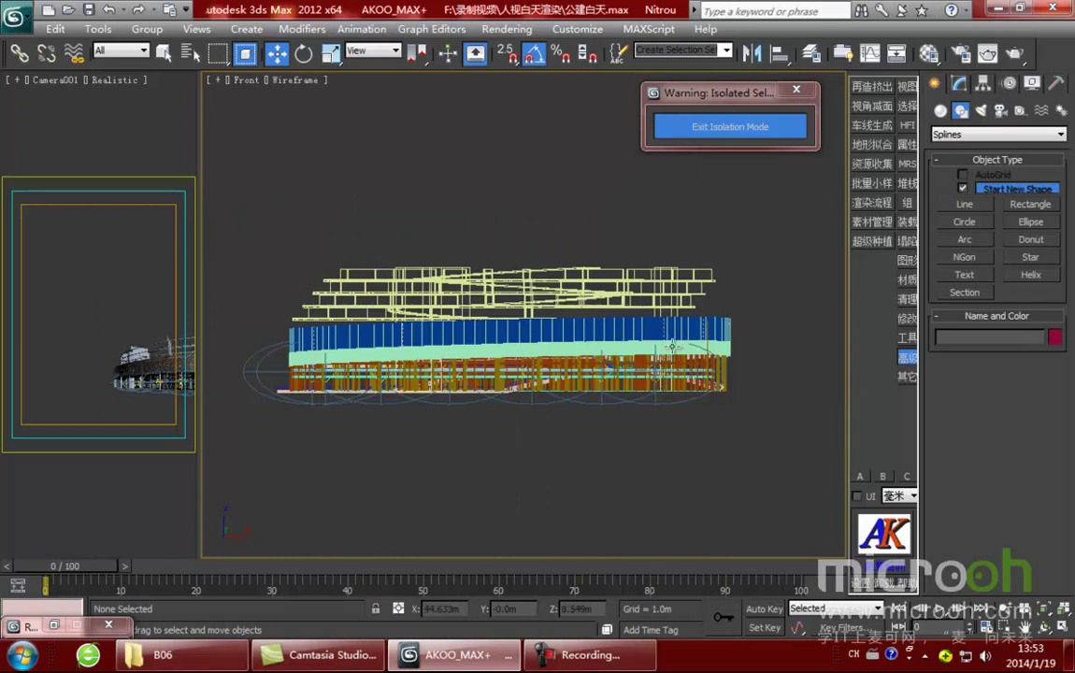
# Step: Select the remaining upper-floor frame mesh of the ring building and hide it
pyautogui.moveTo(739, 346); pyautogui.dragTo(257, 231)
pyautogui.keyDown('alt'); pyautogui.moveTo(415, 300); pyautogui.dragTo(604, 301, button='middle'); pyautogui.keyUp('alt')
pyautogui.press('g')
pyautogui.click(617, 306)
pyautogui.rightClick(618, 306)
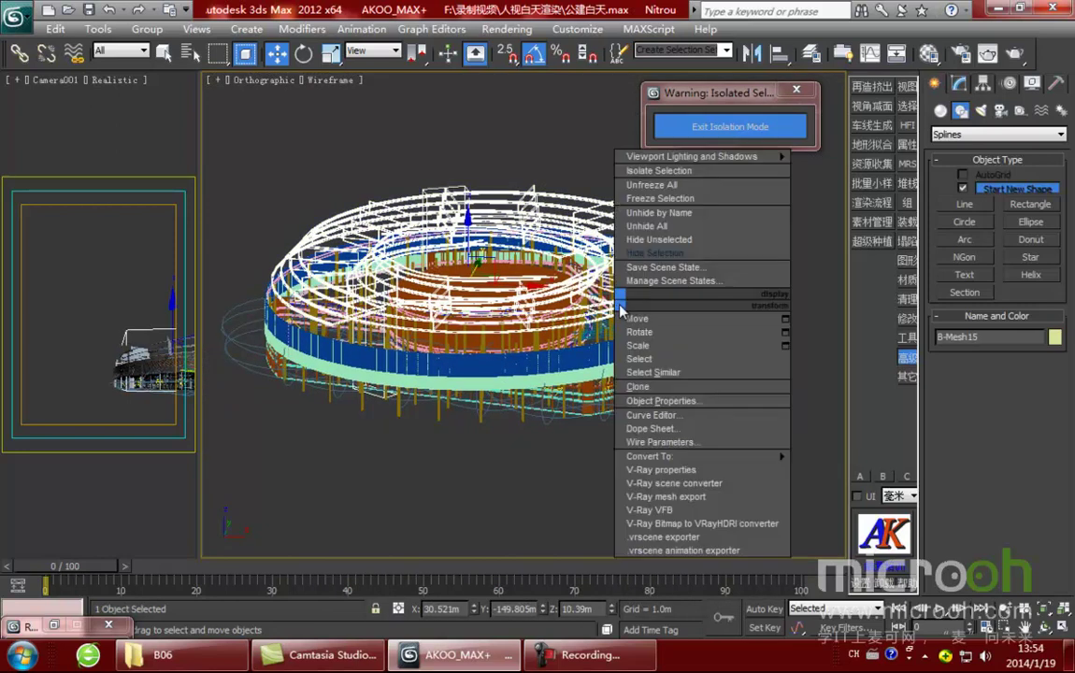
pyautogui.click(629, 255)
# Step: Draw an open ten-point line in the top view behind the omni lights, following the two side walls and curving around the inner ring
pyautogui.scroll(2, 505, 351)
pyautogui.keyDown('alt'); pyautogui.moveTo(537, 372); pyautogui.dragTo(468, 418, button='middle'); pyautogui.keyUp('alt')
pyautogui.moveTo(367, 386); pyautogui.dragTo(634, 381, button='middle')
pyautogui.keyDown('alt'); pyautogui.moveTo(546, 405); pyautogui.dragTo(449, 399, button='middle'); pyautogui.keyUp('alt')
pyautogui.press('t')
pyautogui.press('z')
pyautogui.scroll(2, 537, 380)
pyautogui.moveTo(508, 380); pyautogui.dragTo(507, 264, button='middle')
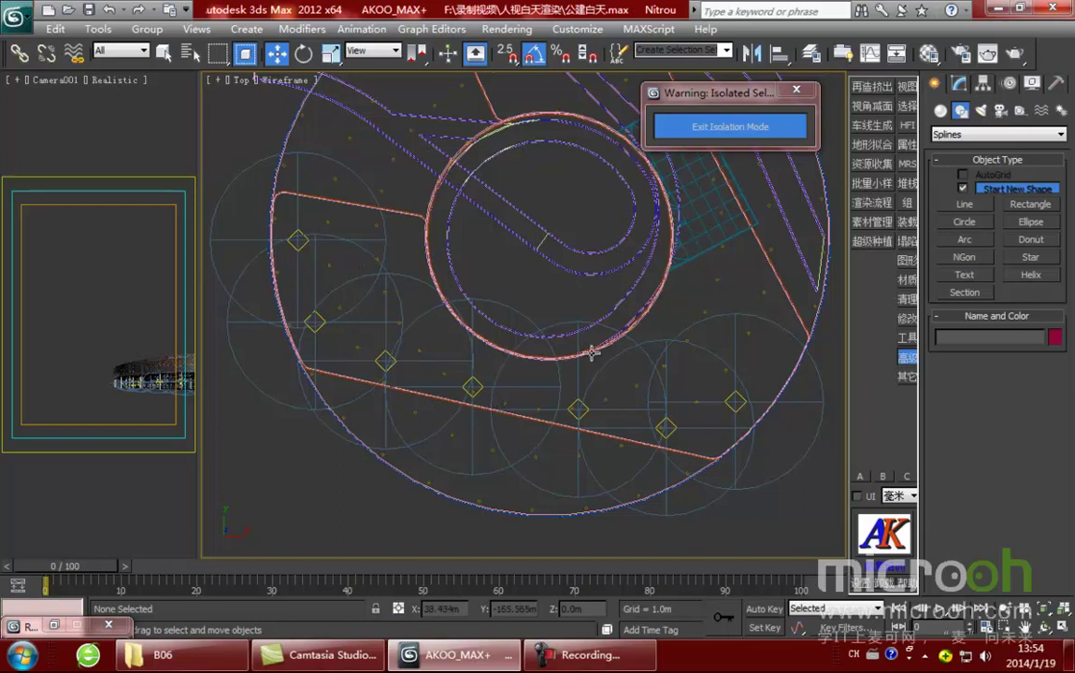
pyautogui.click(964, 204)
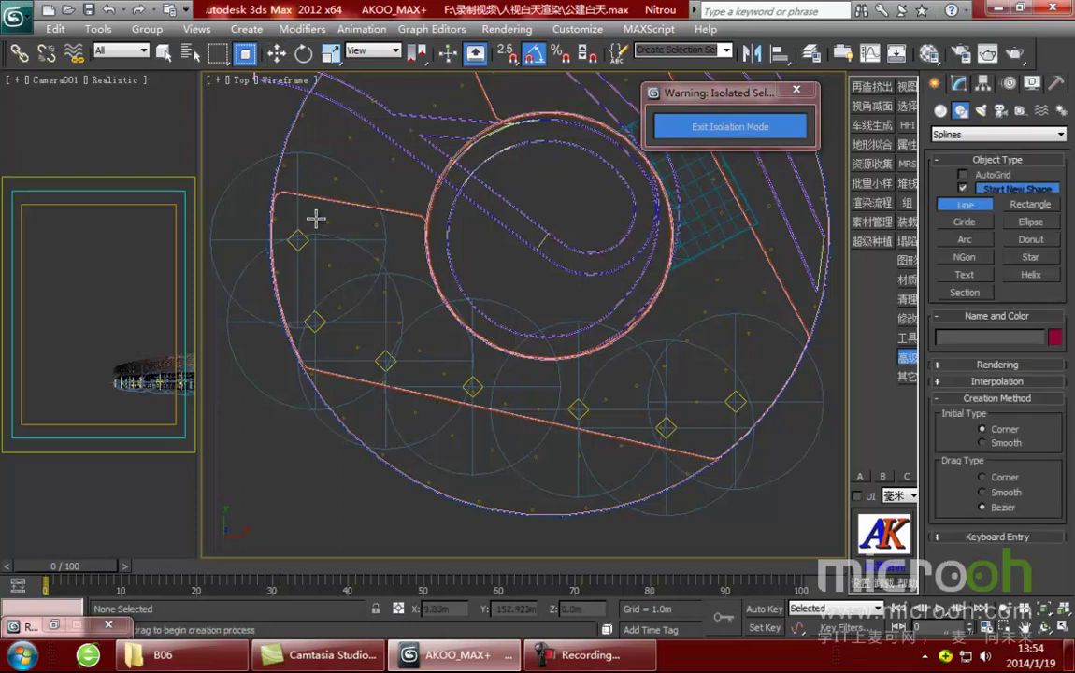
pyautogui.click(284, 203)
pyautogui.click(400, 224)
pyautogui.click(425, 301)
pyautogui.click(457, 350)
pyautogui.click(548, 380)
pyautogui.click(618, 362)
pyautogui.click(667, 310)
pyautogui.click(687, 246)
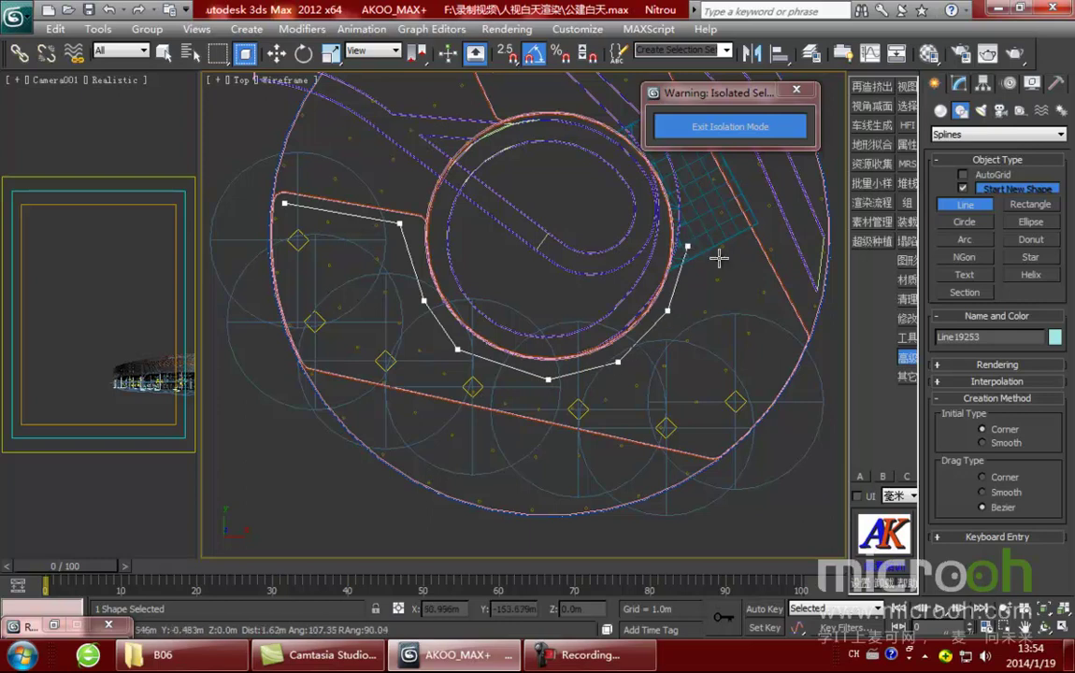
pyautogui.click(778, 298)
pyautogui.click(797, 336)
pyautogui.rightClick(797, 336)
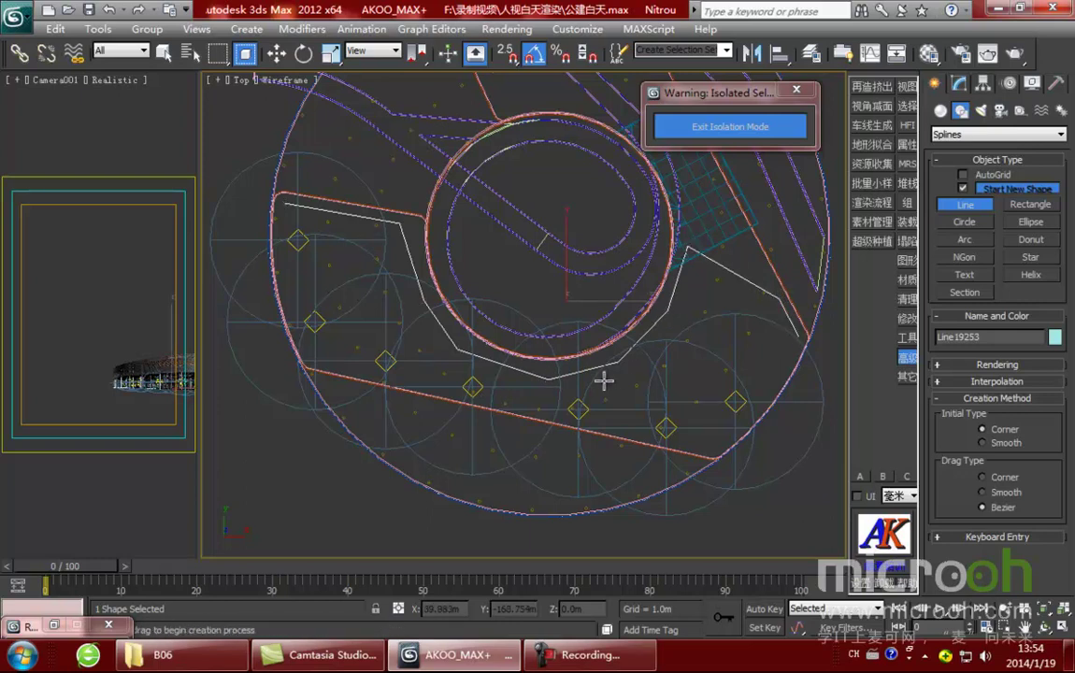
# Step: Apply a Sweep modifier to the new line using the built-in Bar section
pyautogui.moveTo(602, 380); pyautogui.dragTo(630, 393, button='middle')
pyautogui.click(959, 82)
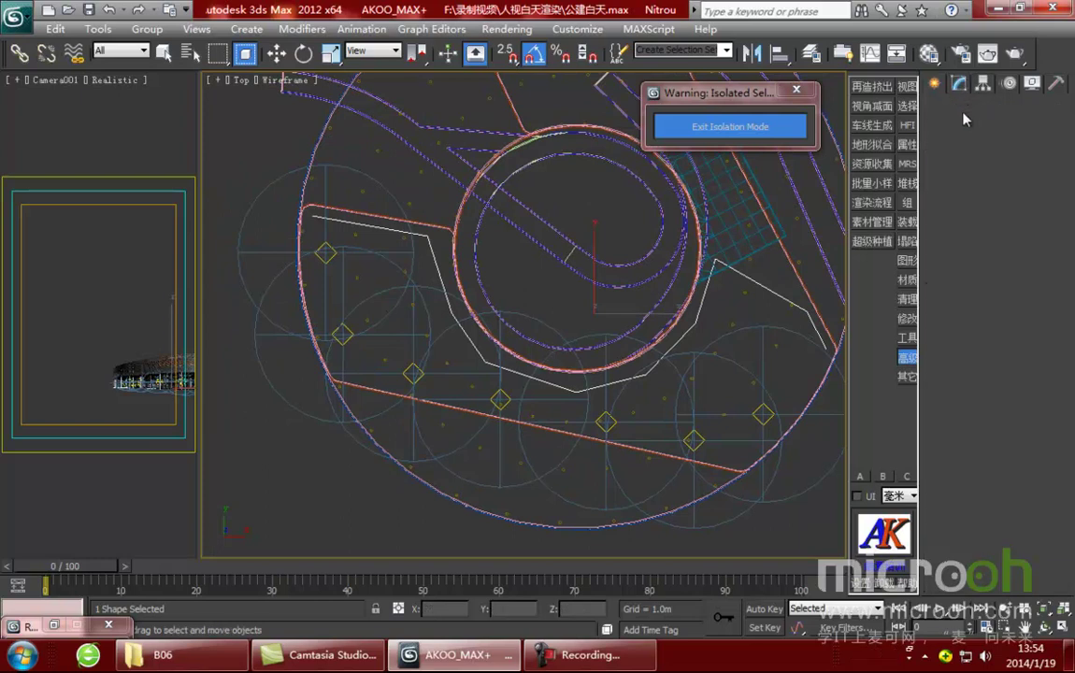
pyautogui.click(958, 131)
pyautogui.press('s')
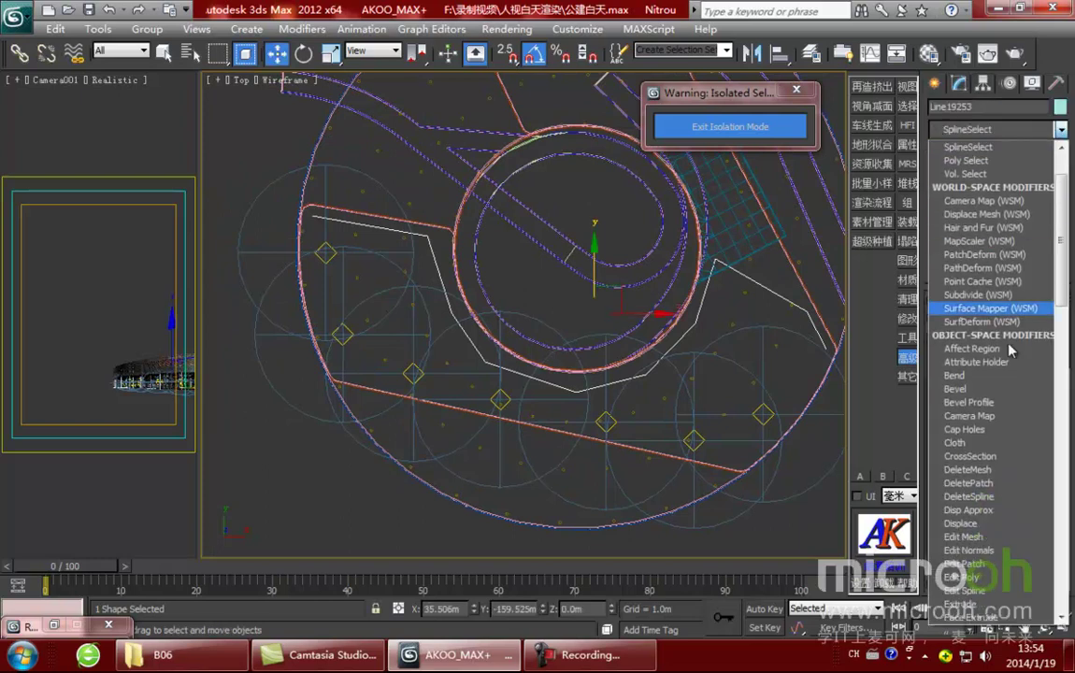
pyautogui.scroll(-20, 1000, 404)
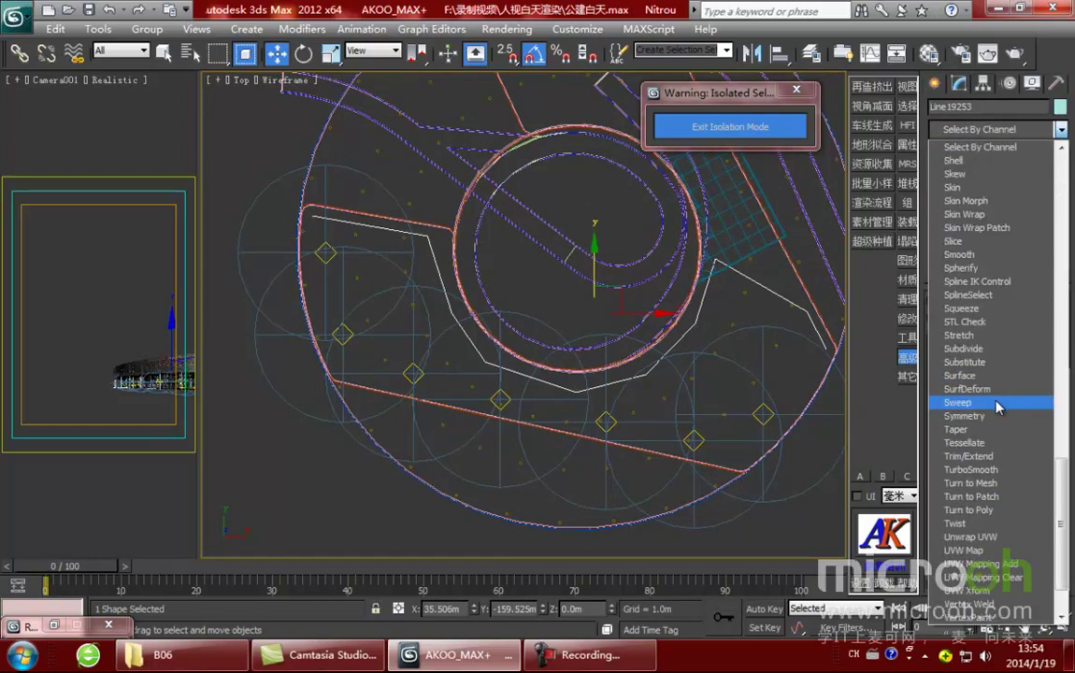
pyautogui.click(998, 403)
pyautogui.scroll(3, 1017, 484)
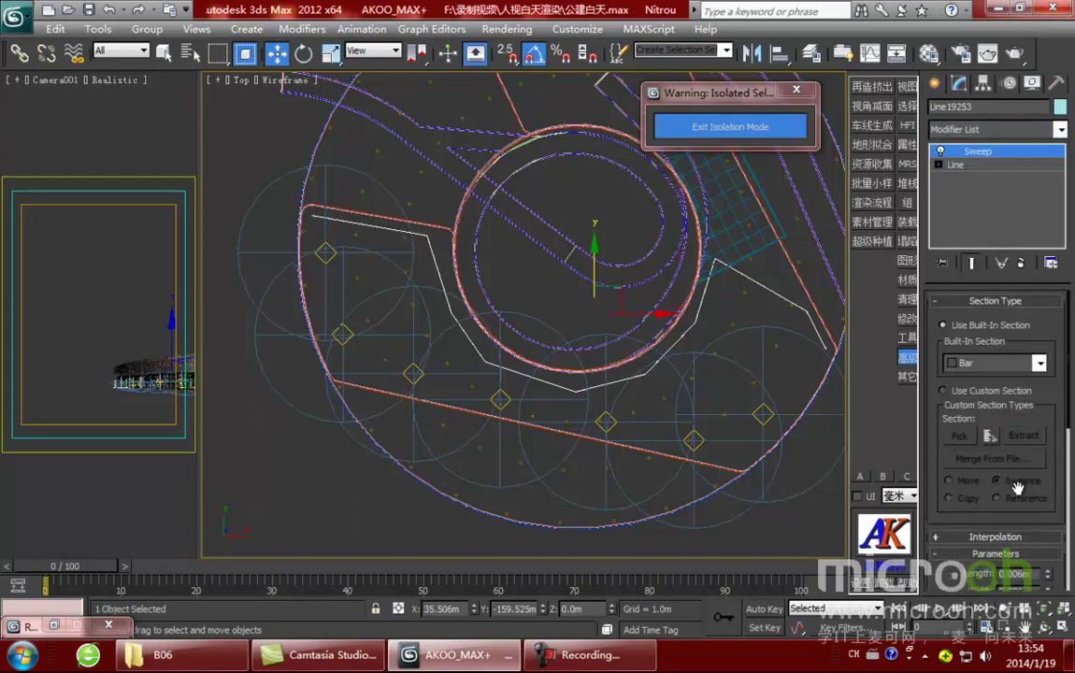
pyautogui.click(993, 367)
pyautogui.click(986, 386)
pyautogui.moveTo(1039, 393); pyautogui.dragTo(1039, 384)
# Step: Set the swept wall's section length to 5 m and align it vertically with the ground floor in the front view
pyautogui.scroll(-4, 1025, 453)
pyautogui.moveTo(1047, 474); pyautogui.dragTo(1052, 398)
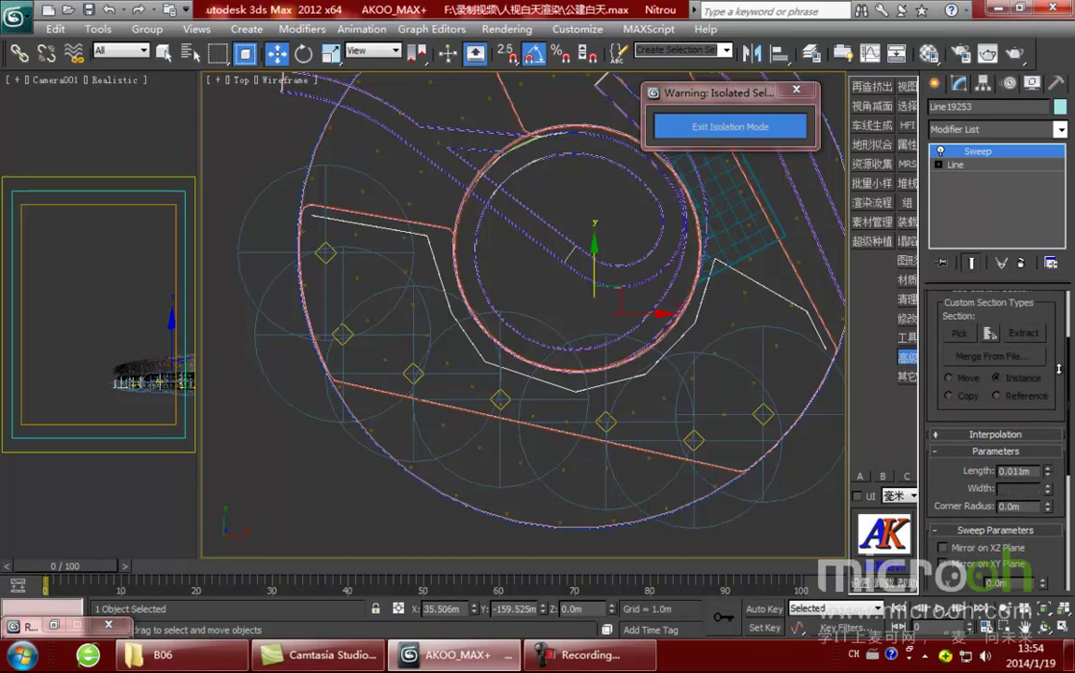
pyautogui.press('f')
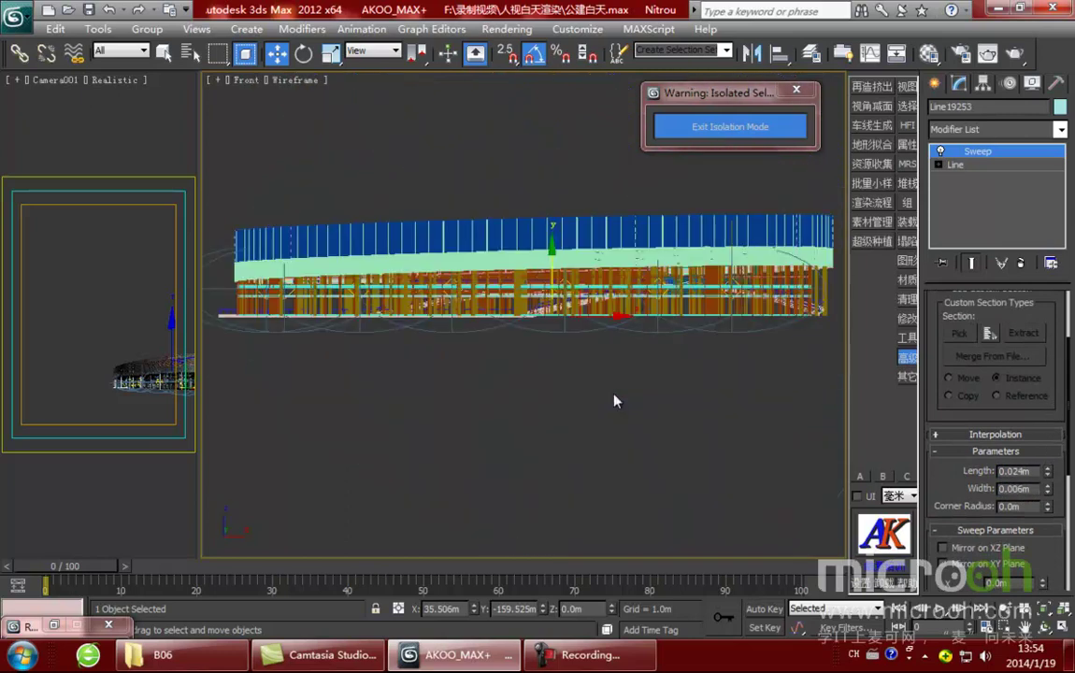
pyautogui.moveTo(1048, 480); pyautogui.dragTo(1048, 223)
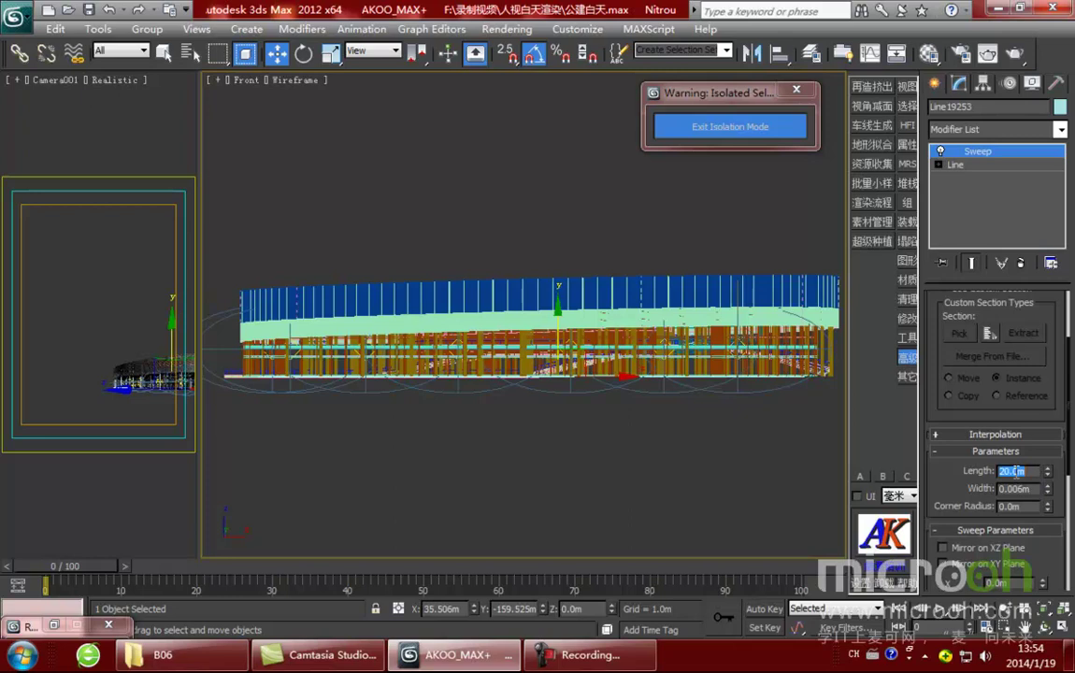
pyautogui.press('Return')
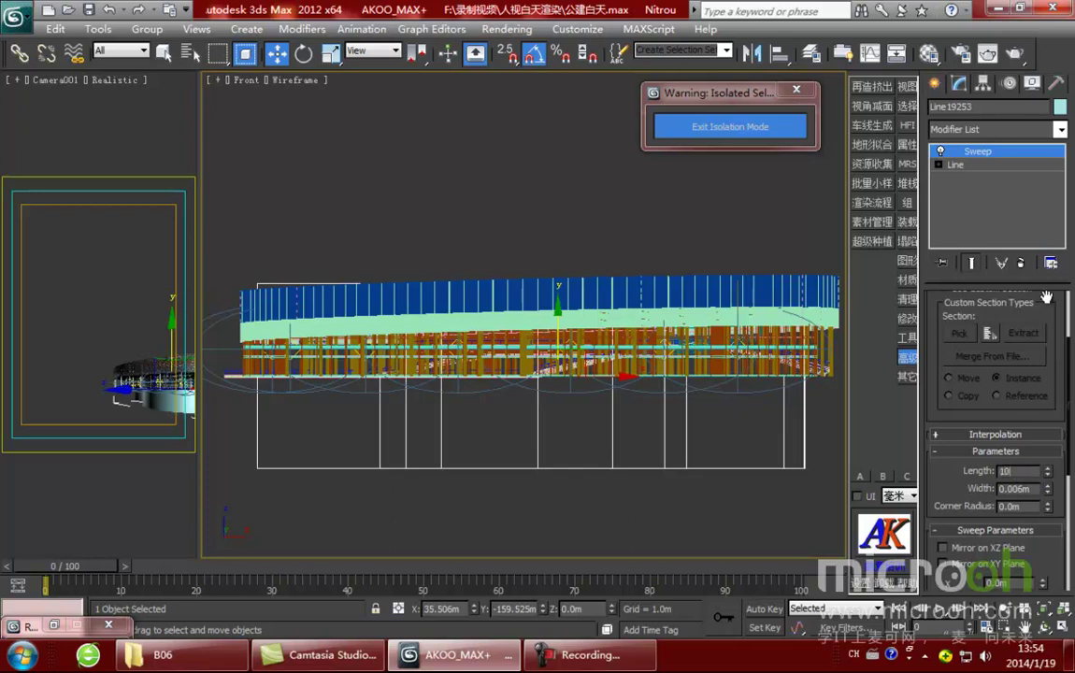
pyautogui.write('10')
pyautogui.press('Return')
pyautogui.moveTo(562, 331); pyautogui.dragTo(546, 279)
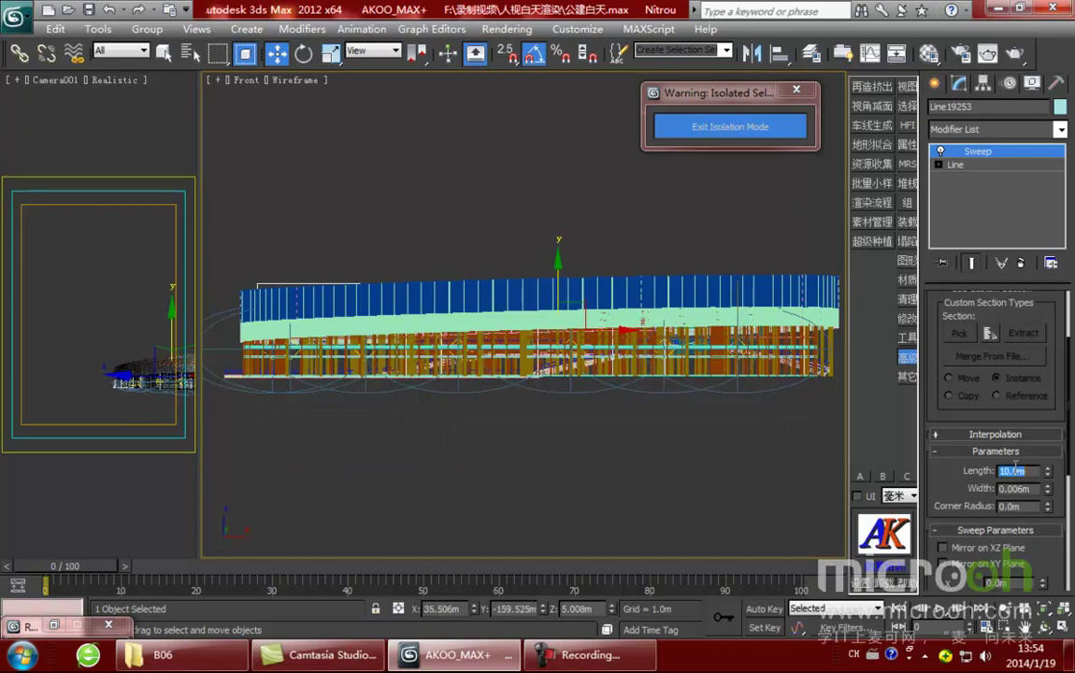
pyautogui.press('Return')
pyautogui.moveTo(555, 289); pyautogui.dragTo(557, 322)
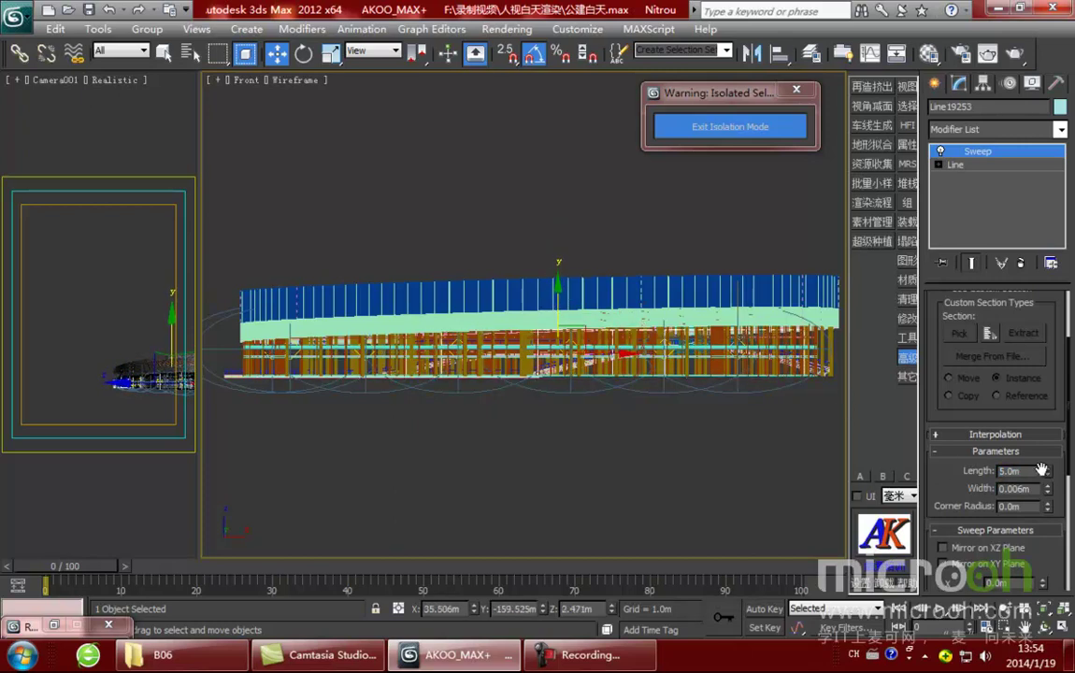
# Step: Reduce the swept wall's section length to 3.92 m and adjust its height to about Z 2.43 m within the ground floor
pyautogui.moveTo(1046, 472); pyautogui.dragTo(1044, 470)
pyautogui.moveTo(562, 296); pyautogui.dragTo(541, 295)
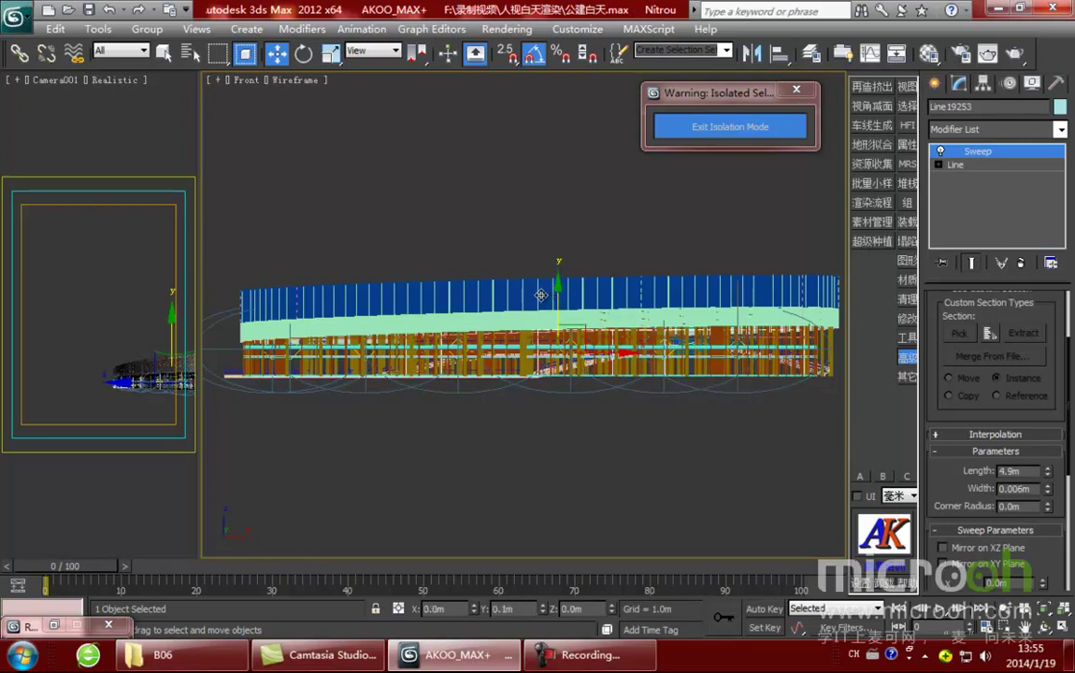
pyautogui.moveTo(490, 405)
pyautogui.mouseDown(button='middle')
pyautogui.moveTo(520, 404)
pyautogui.moveTo(497, 399)
pyautogui.mouseUp(button='middle')
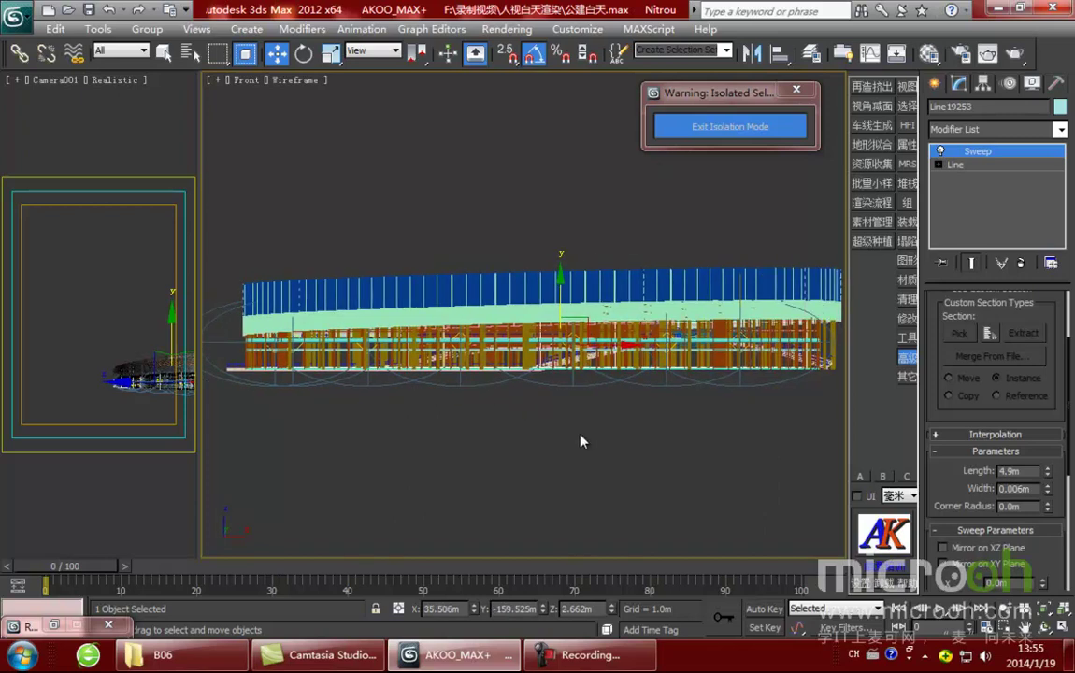
pyautogui.moveTo(564, 449)
pyautogui.keyDown('alt'); pyautogui.mouseDown(button='middle')
pyautogui.moveTo(517, 505)
pyautogui.moveTo(564, 378)
pyautogui.mouseUp(button='middle'); pyautogui.keyUp('alt')
pyautogui.press('F3')
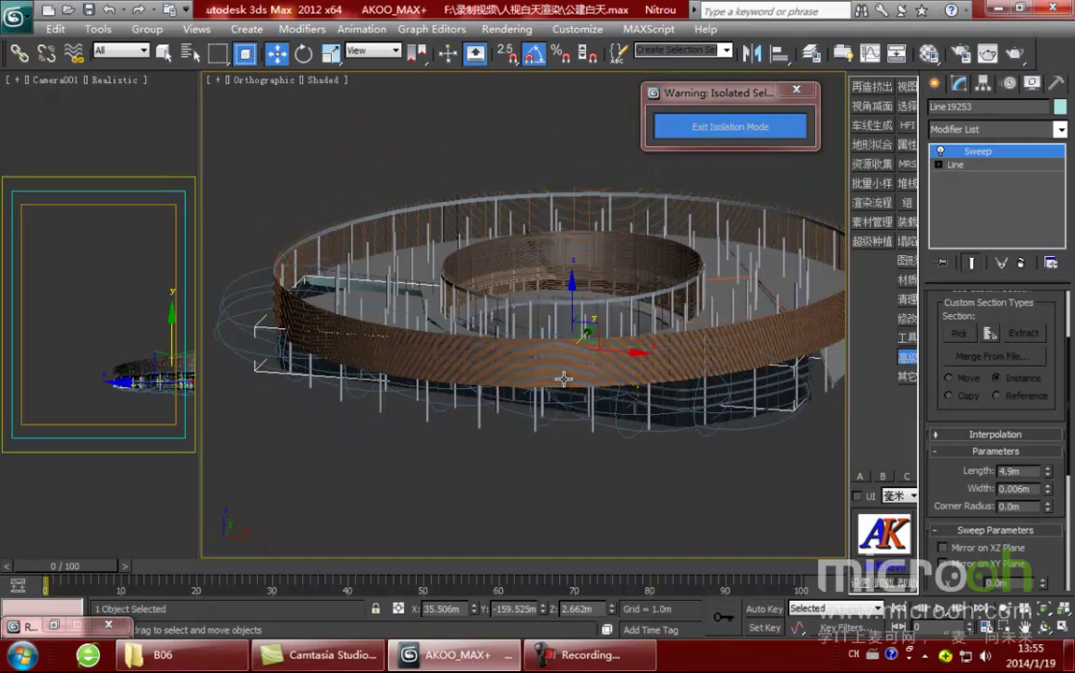
pyautogui.moveTo(1052, 475); pyautogui.dragTo(1048, 491)
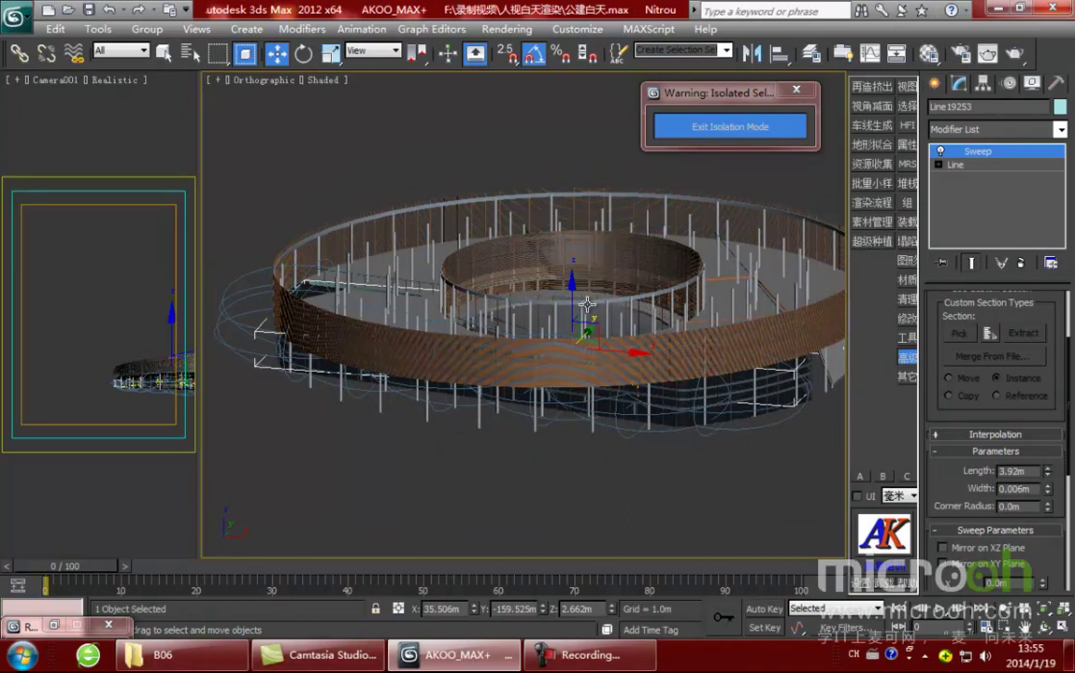
pyautogui.moveTo(573, 292); pyautogui.dragTo(564, 294)
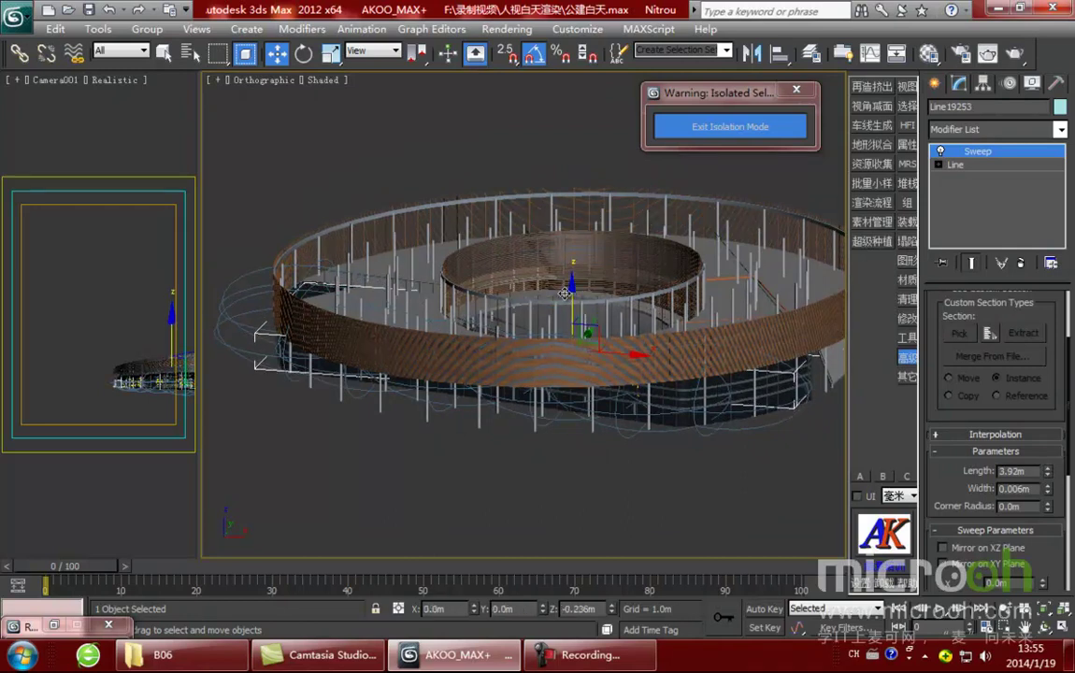
# Step: Assign the unused 11 - Default material to the swept wall and put the Material Editor away
pyautogui.press('m')
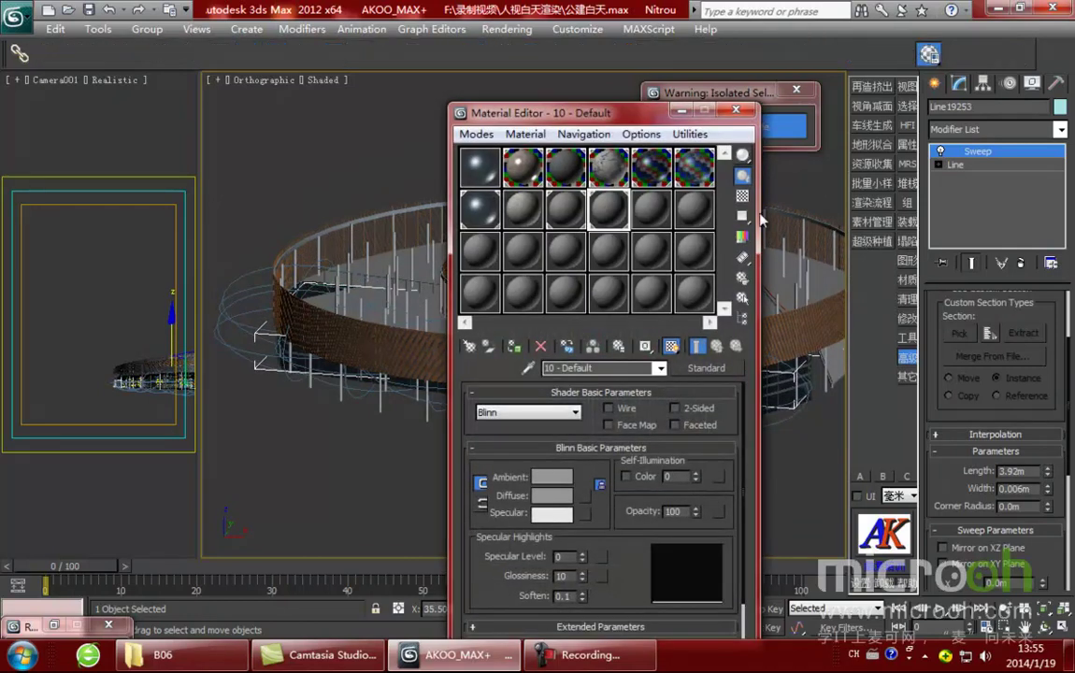
pyautogui.click(641, 210)
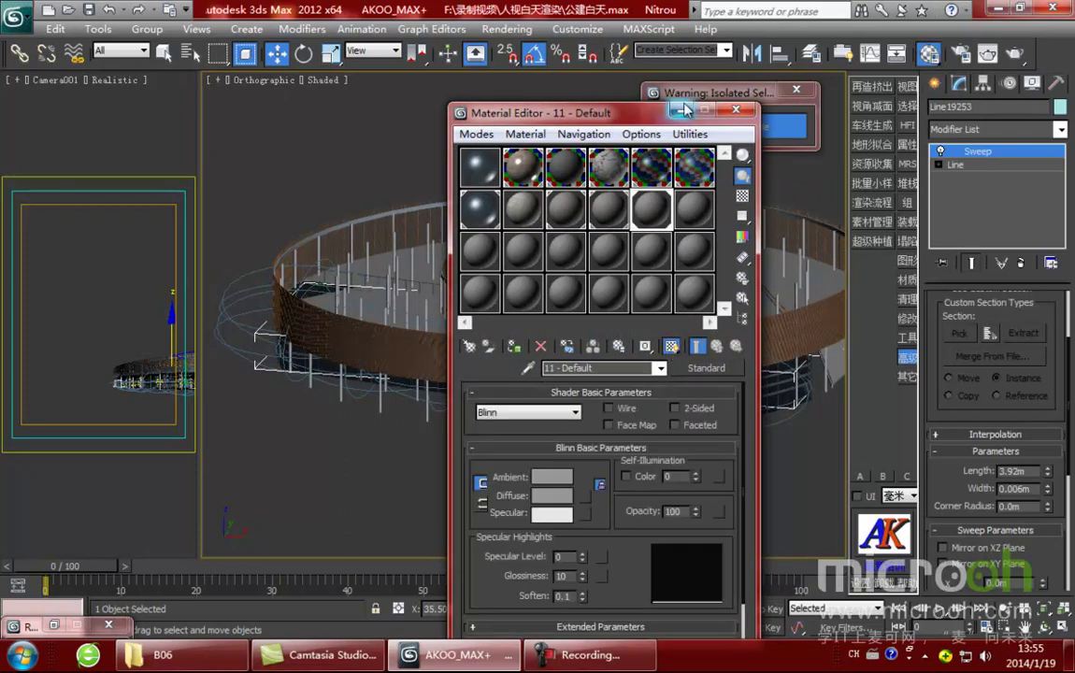
pyautogui.click(736, 109)
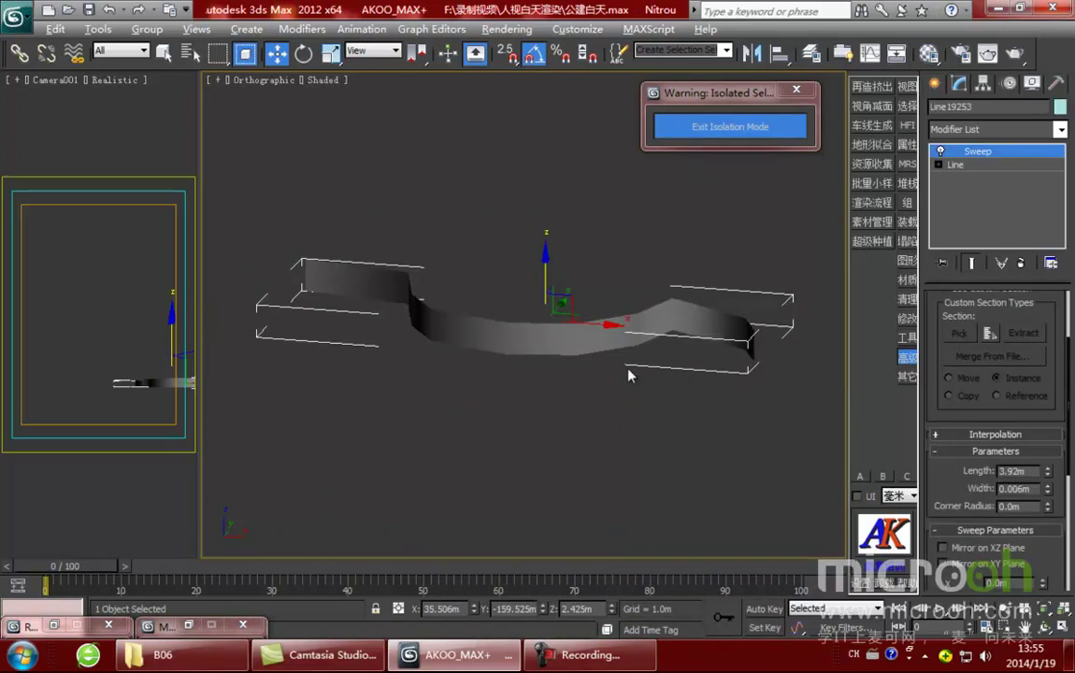
# Step: Check the swept wall on its own and exit isolation mode to restore the full scene
pyautogui.moveTo(594, 396)
pyautogui.keyDown('alt'); pyautogui.mouseDown(button='middle')
pyautogui.moveTo(503, 419)
pyautogui.moveTo(640, 389)
pyautogui.moveTo(573, 403)
pyautogui.moveTo(598, 392)
pyautogui.mouseUp(button='middle'); pyautogui.keyUp('alt')
pyautogui.click(735, 124)
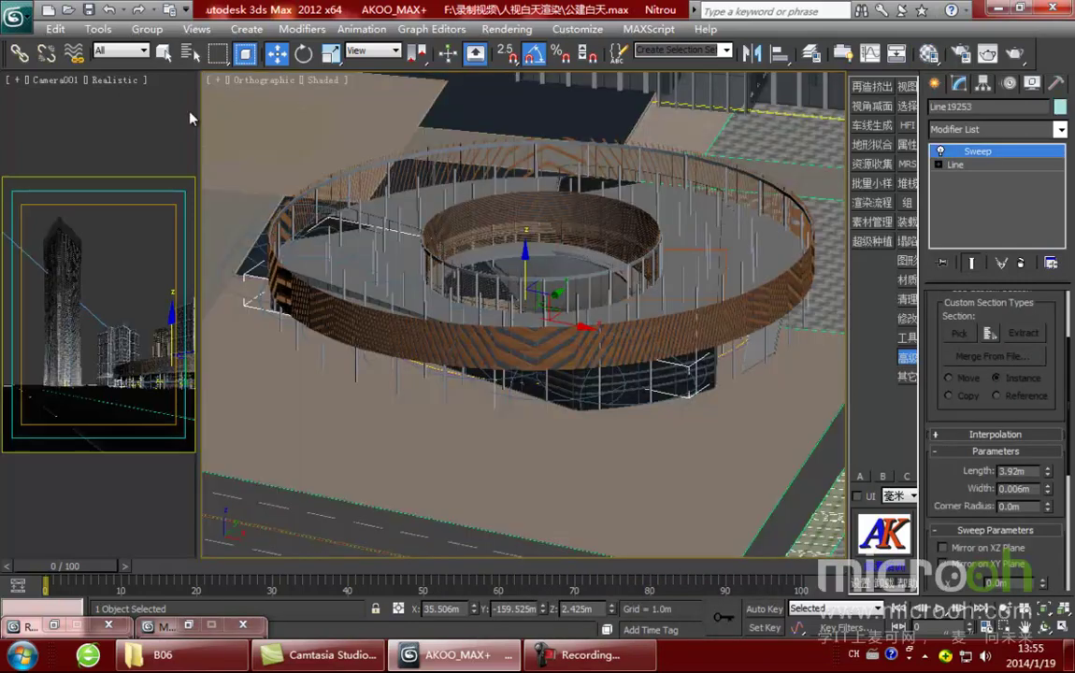
# Step: Render only a region of the camera view framed around the ring-shaped building
pyautogui.click(988, 53)
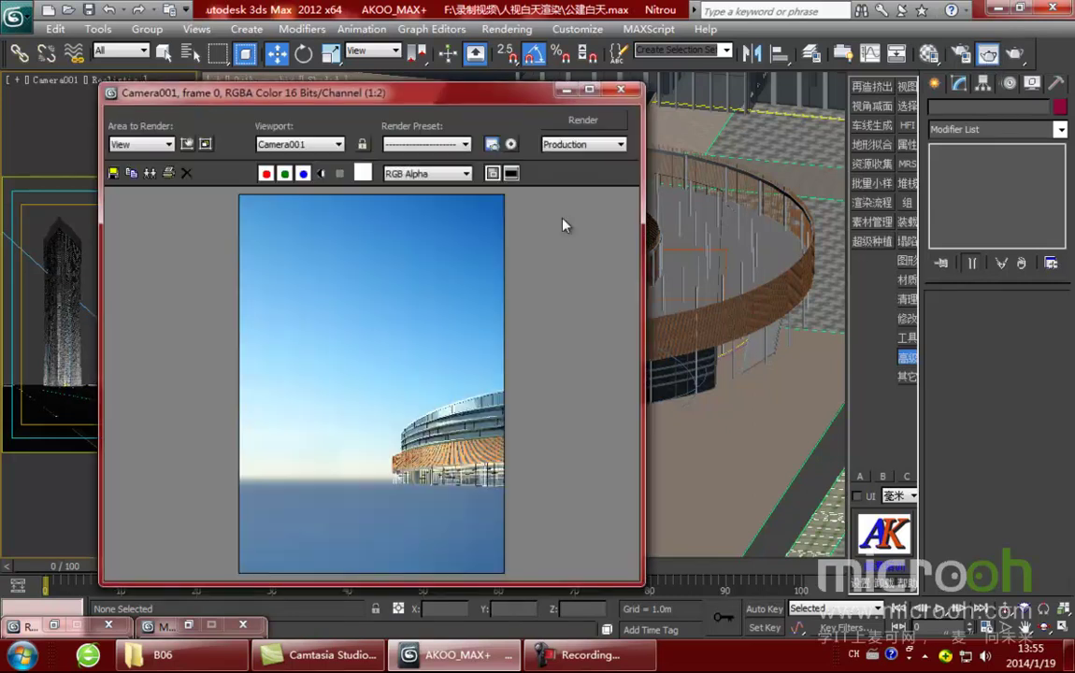
pyautogui.click(143, 144)
pyautogui.click(126, 181)
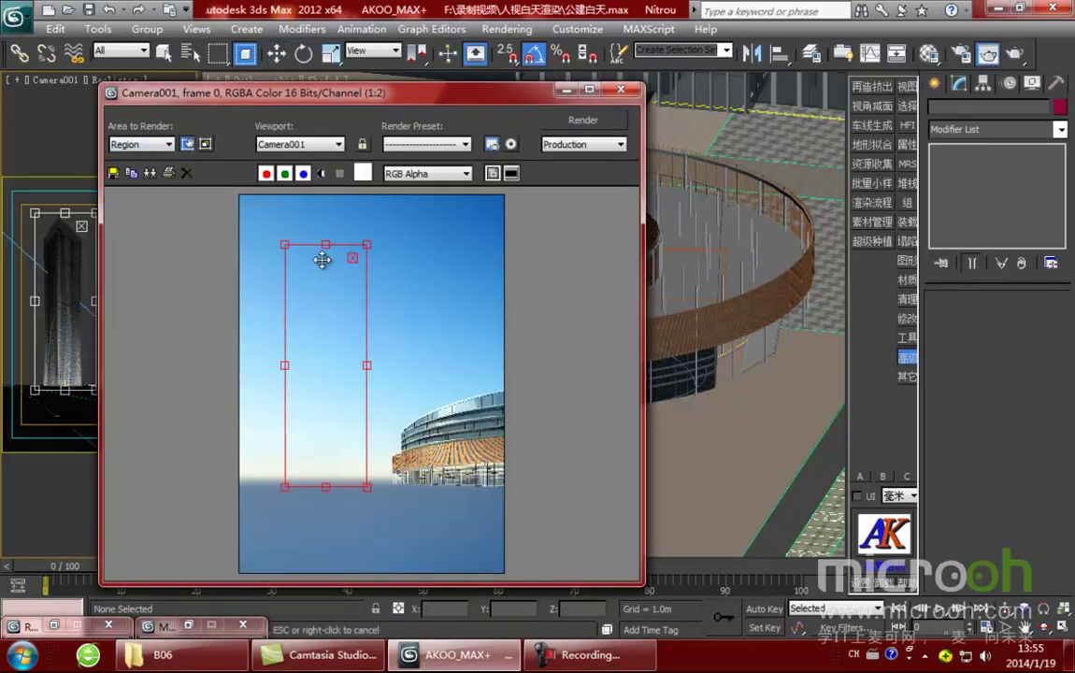
pyautogui.moveTo(324, 245); pyautogui.dragTo(315, 353)
pyautogui.moveTo(366, 417); pyautogui.dragTo(546, 427)
pyautogui.moveTo(284, 349); pyautogui.dragTo(364, 381)
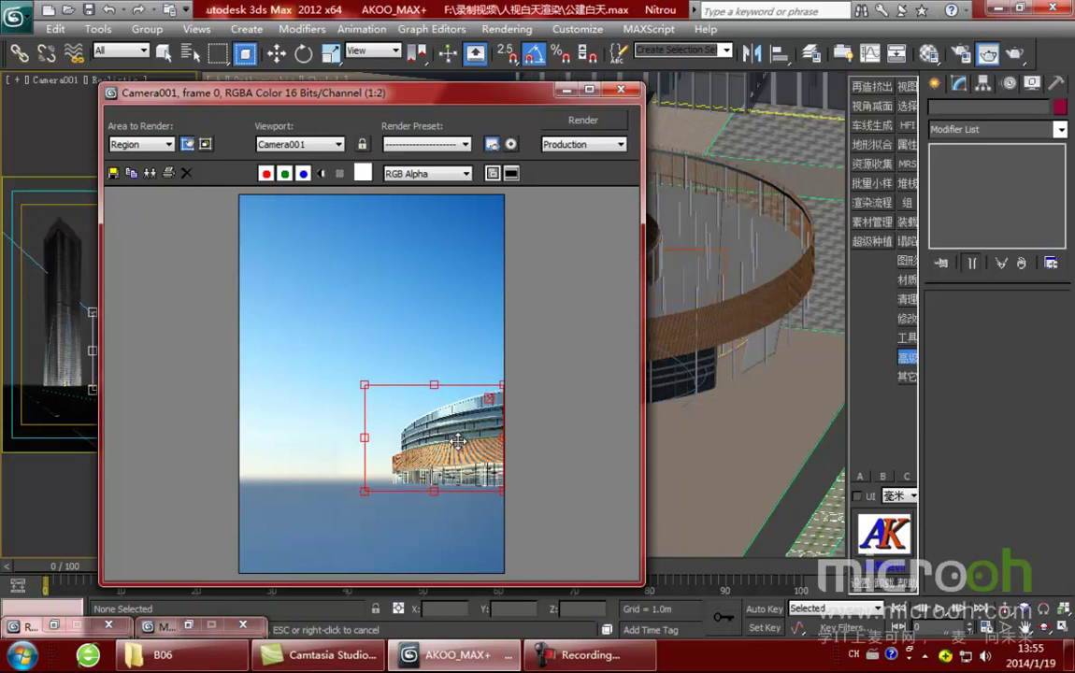
pyautogui.click(600, 121)
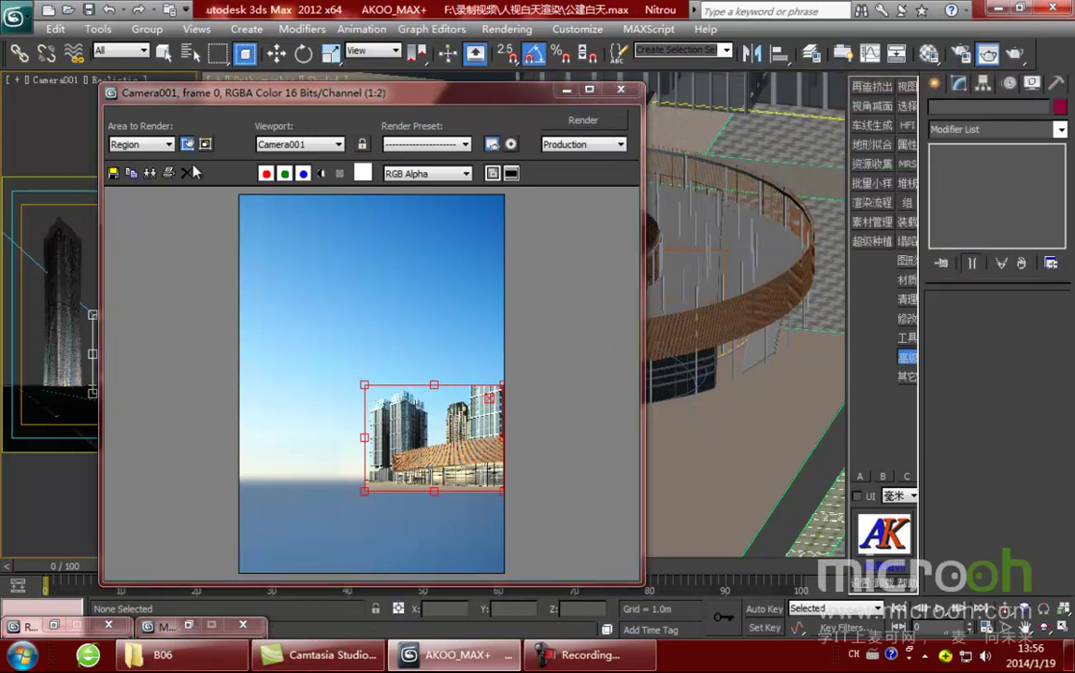
# Step: Set the render area back to View, examine the ring building's lit ground floor up close, and put the render window away
pyautogui.click(138, 143)
pyautogui.click(146, 161)
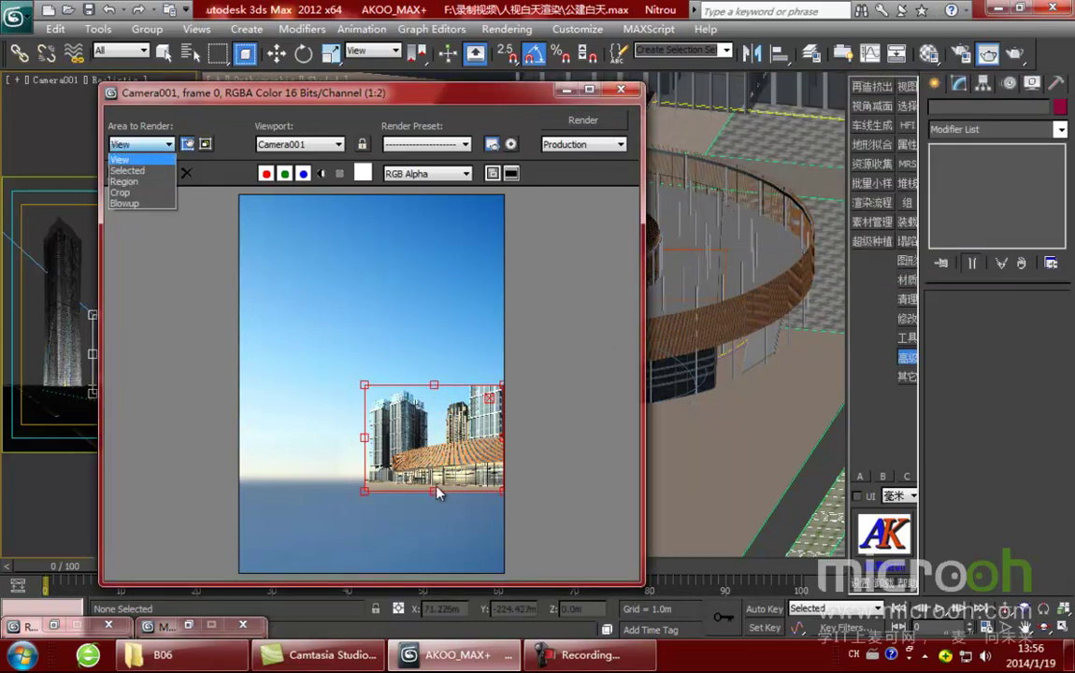
pyautogui.hotkey('shift', 'q')
pyautogui.scroll(1, 520, 481)
pyautogui.moveTo(519, 480); pyautogui.dragTo(478, 461, button='middle')
pyautogui.scroll(-2, 468, 408)
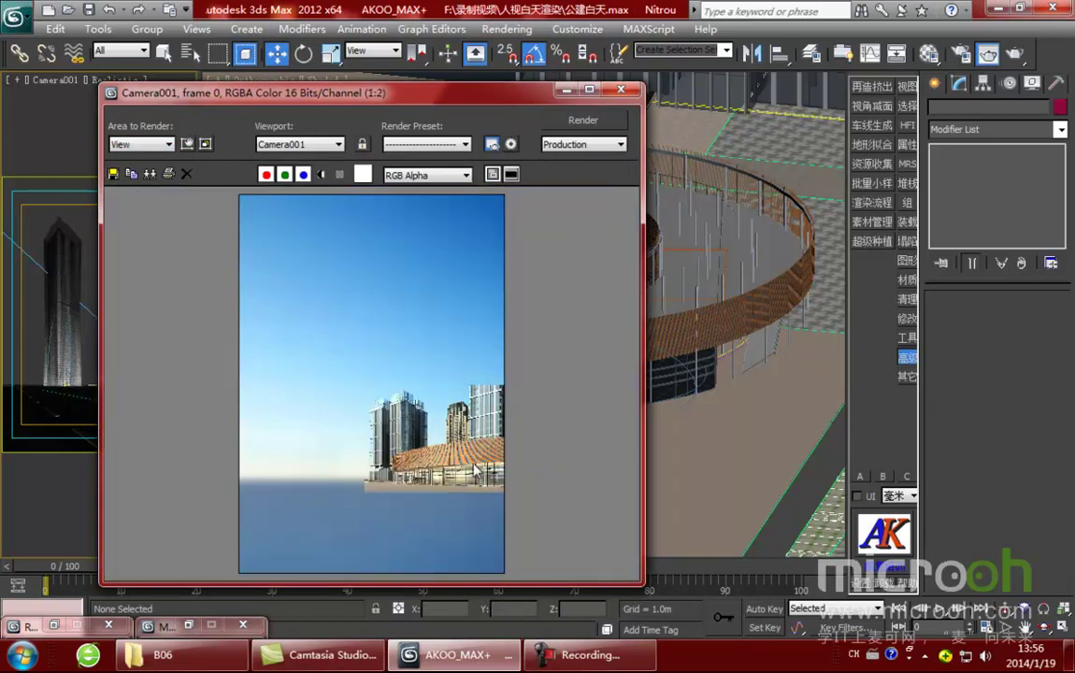
pyautogui.scroll(1, 470, 405)
pyautogui.scroll(1, 455, 502)
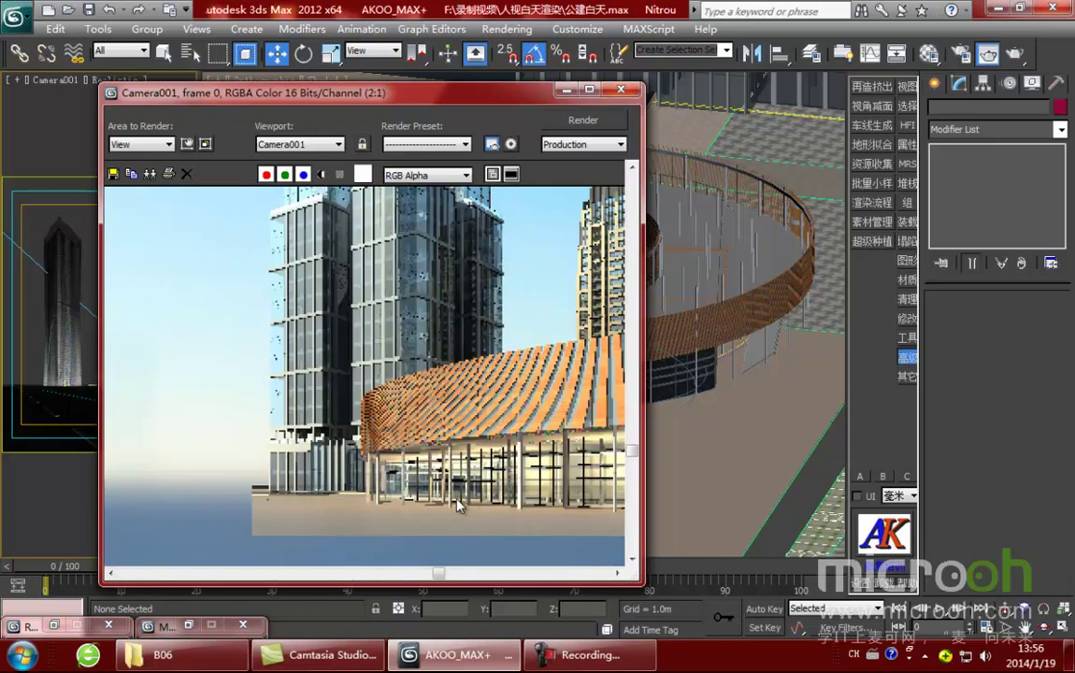
pyautogui.moveTo(457, 501); pyautogui.dragTo(308, 438, button='middle')
pyautogui.scroll(-1, 472, 447)
pyautogui.scroll(-1, 559, 458)
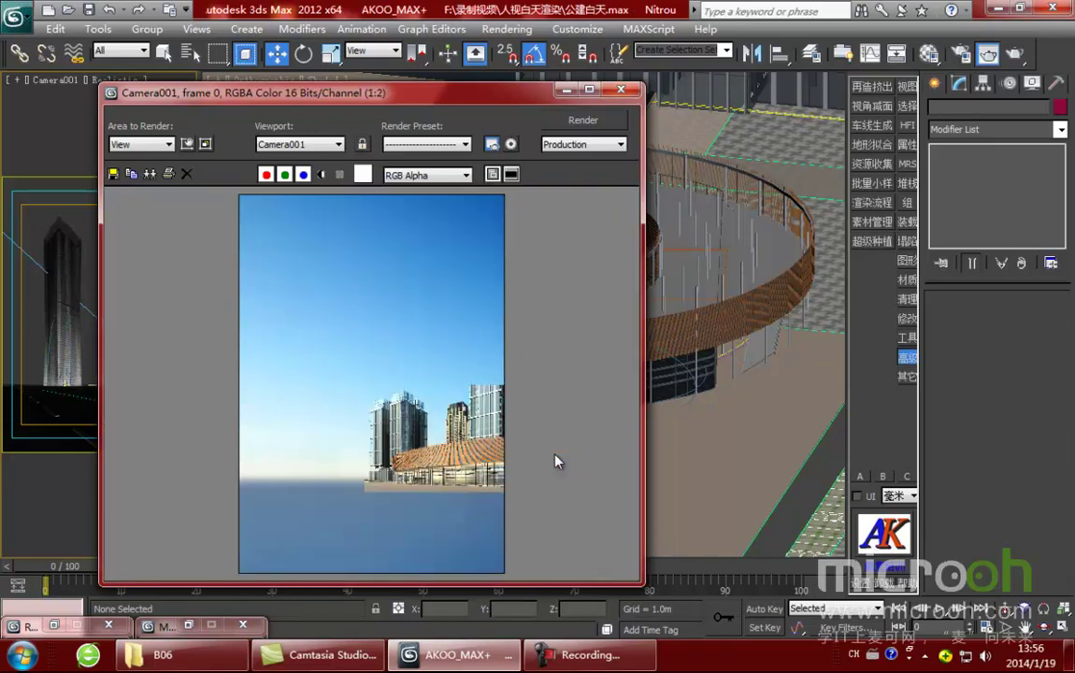
pyautogui.click(566, 92)
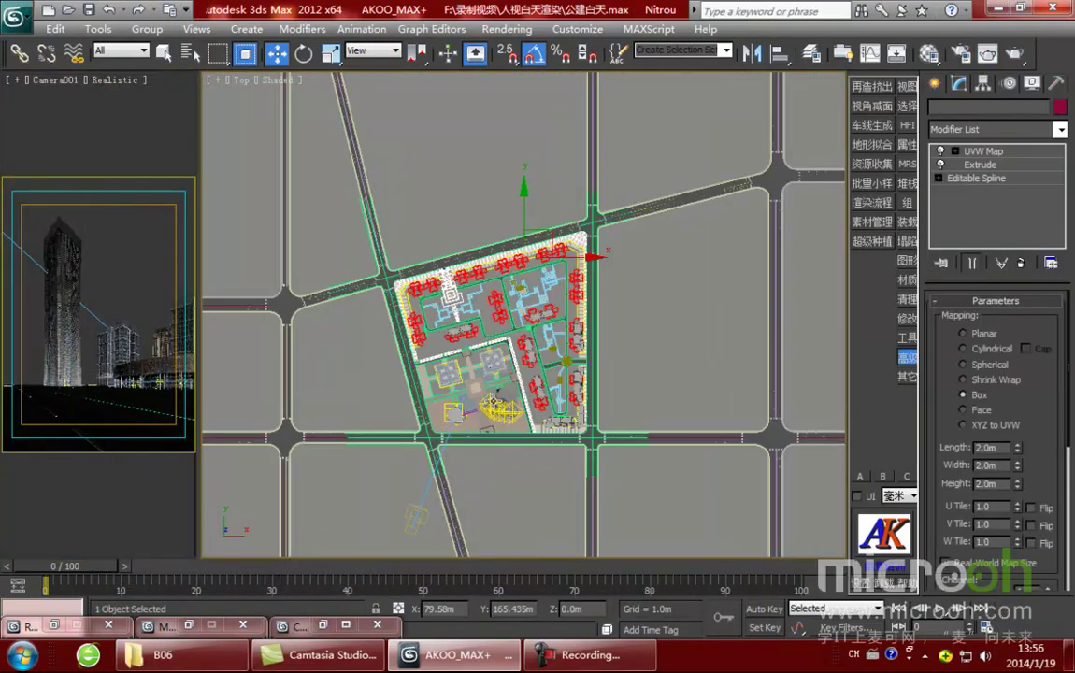
# Step: Set the multiplier of the omni light inside the ring building to 1.5, picking it in the wireframe top view
pyautogui.scroll(5, 504, 445)
pyautogui.moveTo(512, 544); pyautogui.dragTo(533, 294, button='middle')
pyautogui.scroll(4, 494, 329)
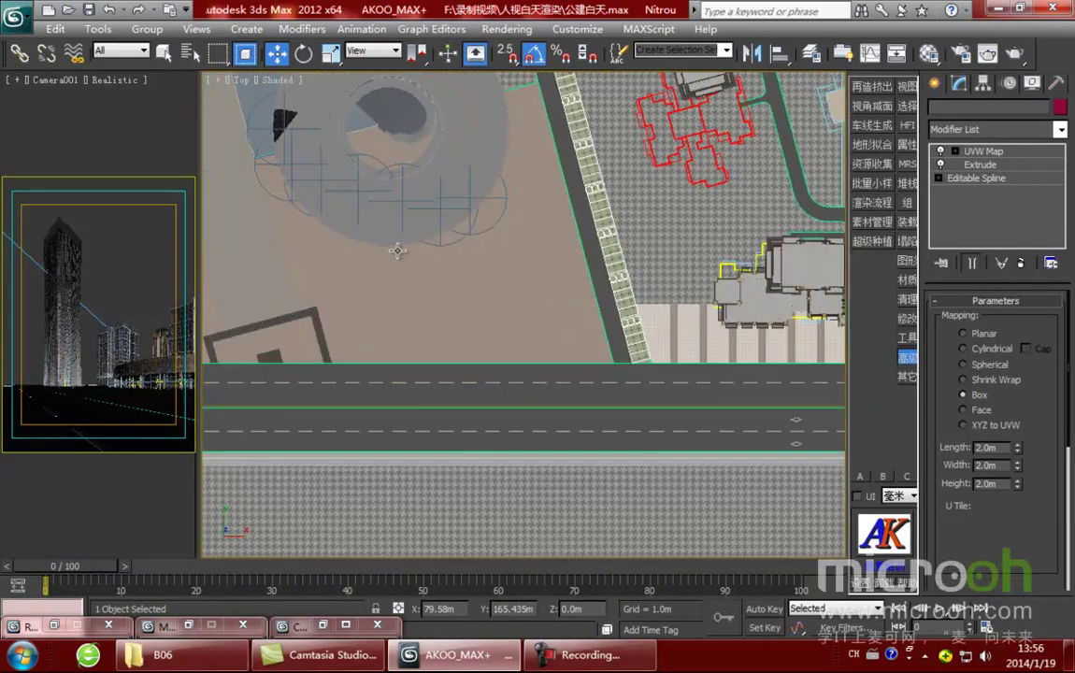
pyautogui.moveTo(494, 329); pyautogui.dragTo(762, 516, button='middle')
pyautogui.scroll(3, 458, 285)
pyautogui.moveTo(480, 302); pyautogui.dragTo(512, 327, button='middle')
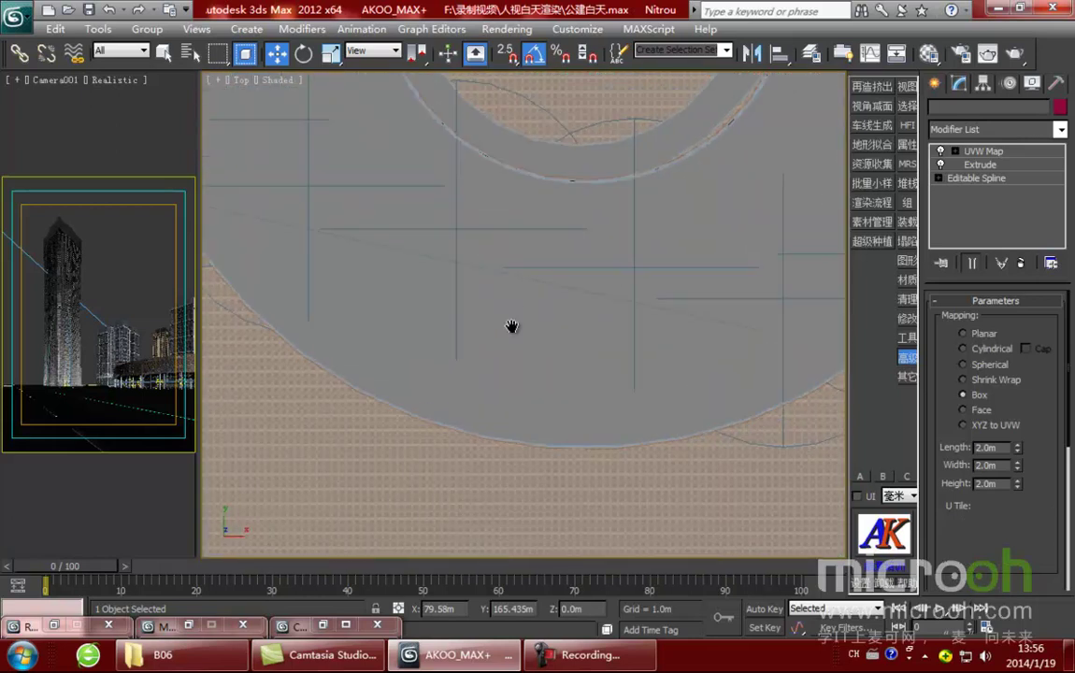
pyautogui.press('F3')
pyautogui.click(456, 228)
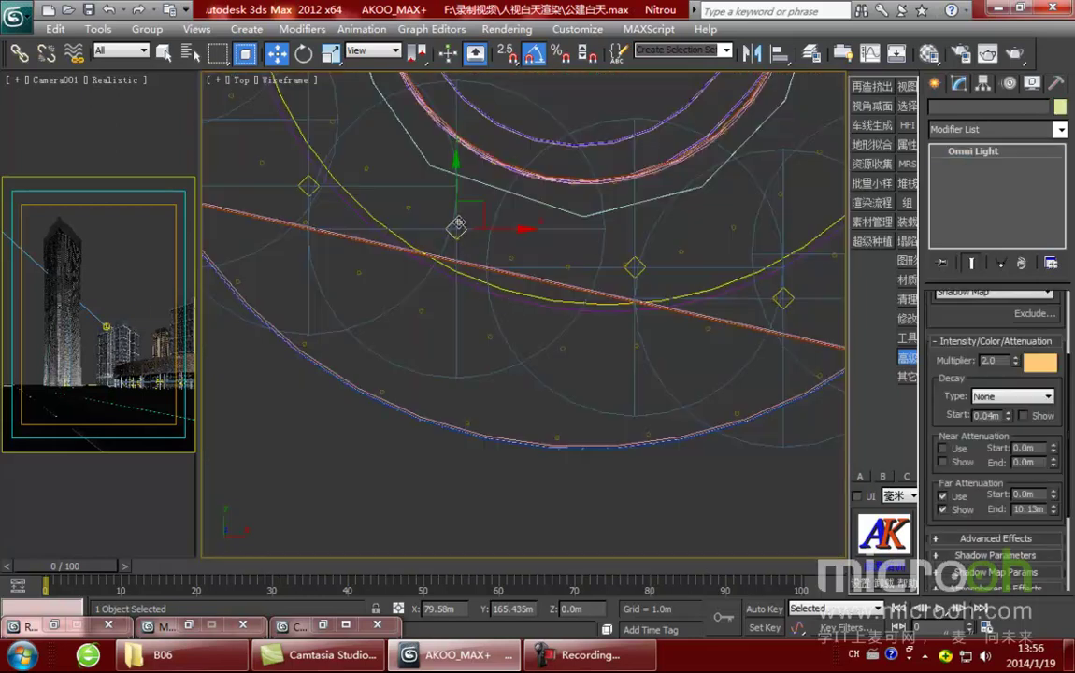
pyautogui.scroll(2, 931, 439)
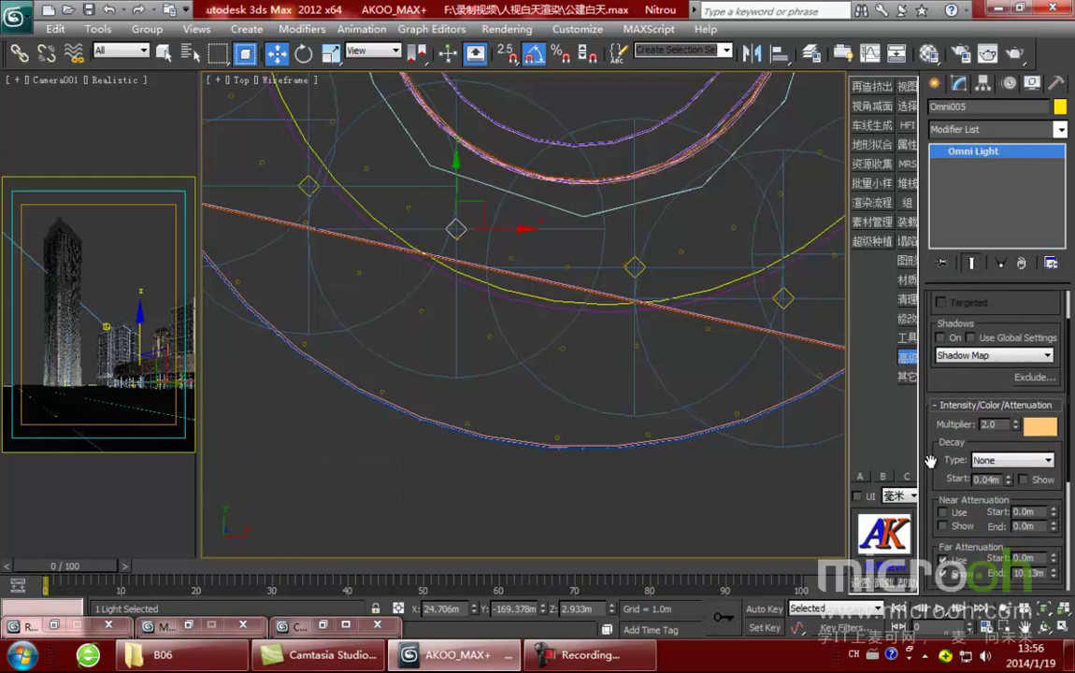
pyautogui.moveTo(1006, 421); pyautogui.dragTo(947, 432)
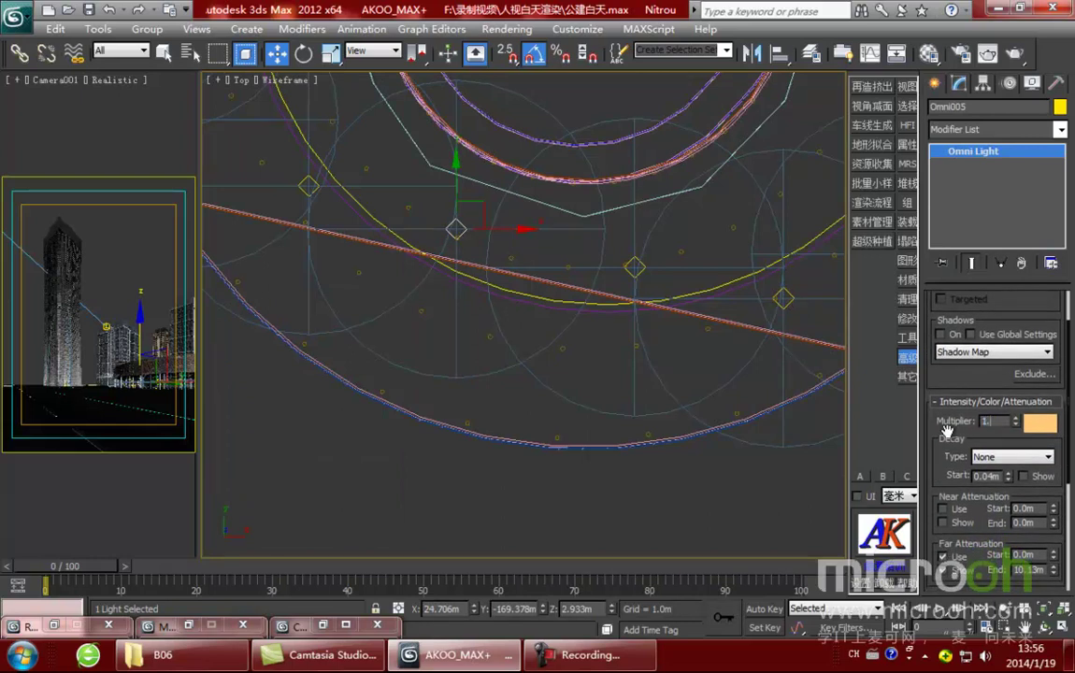
pyautogui.moveTo(607, 427); pyautogui.dragTo(650, 439, button='middle')
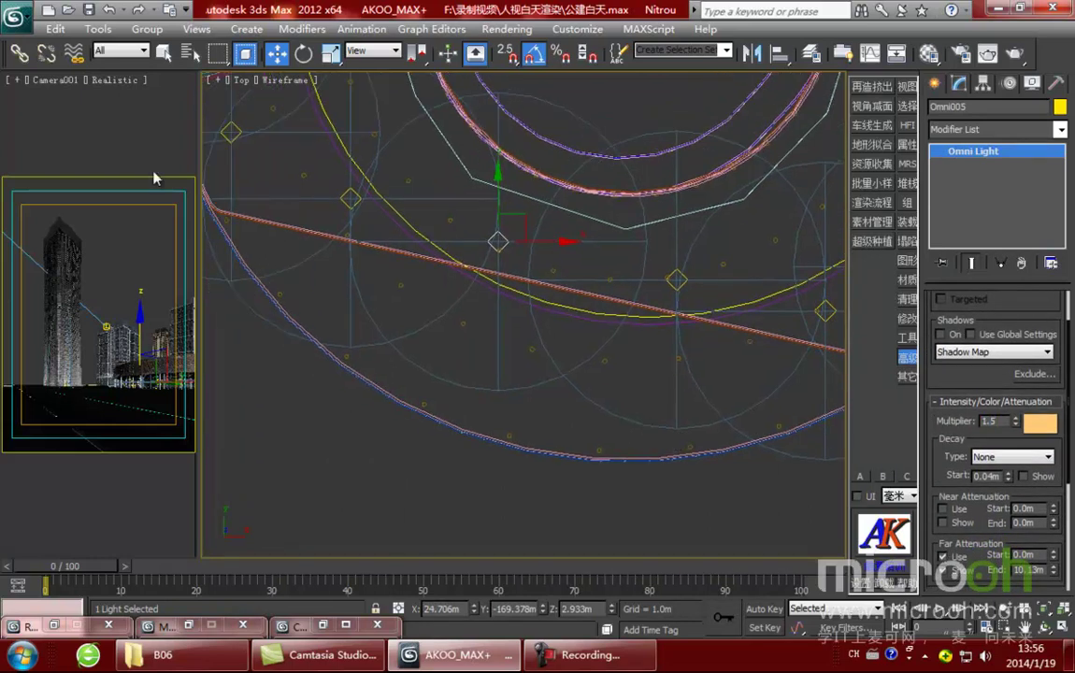
# Step: Deselect the light, unhide the hidden building parts, and make the camera view active
pyautogui.click(100, 131)
pyautogui.click(459, 188)
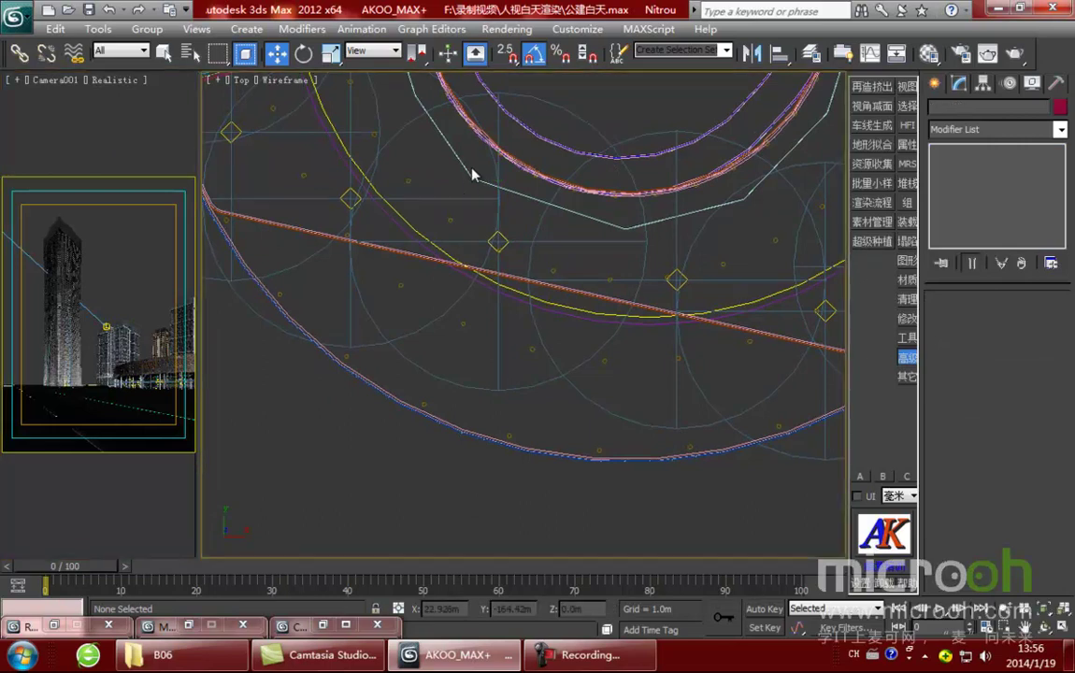
pyautogui.rightClick(472, 175)
pyautogui.click(490, 92)
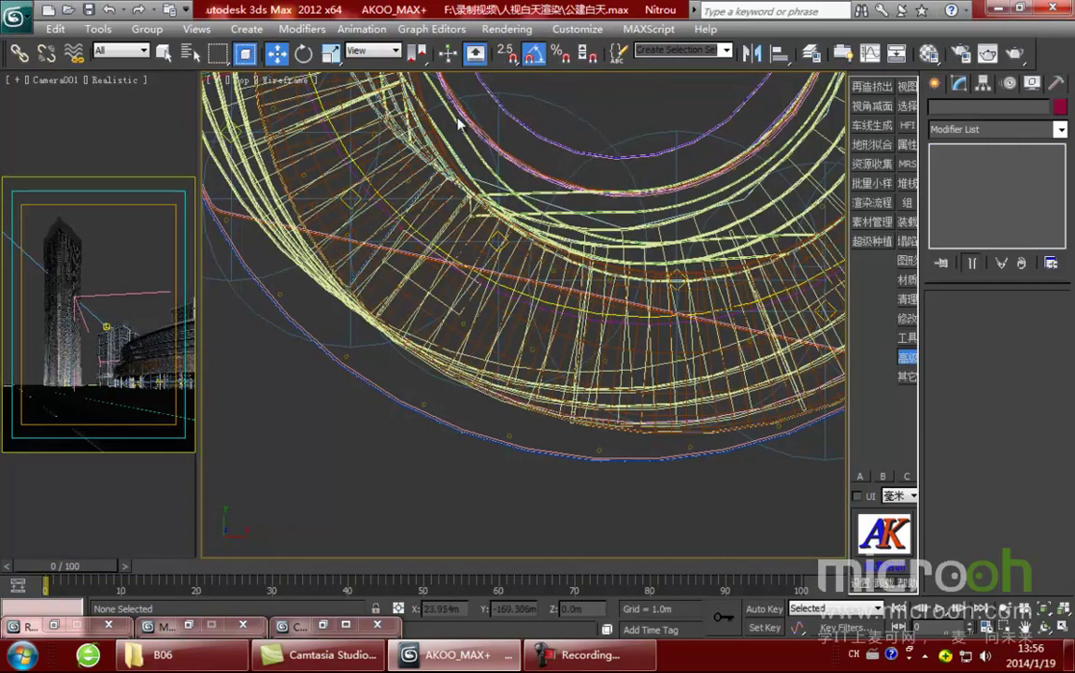
pyautogui.click(111, 148)
# Step: Render the full Camera001 view with the restored buildings and reposition the render window
pyautogui.click(987, 53)
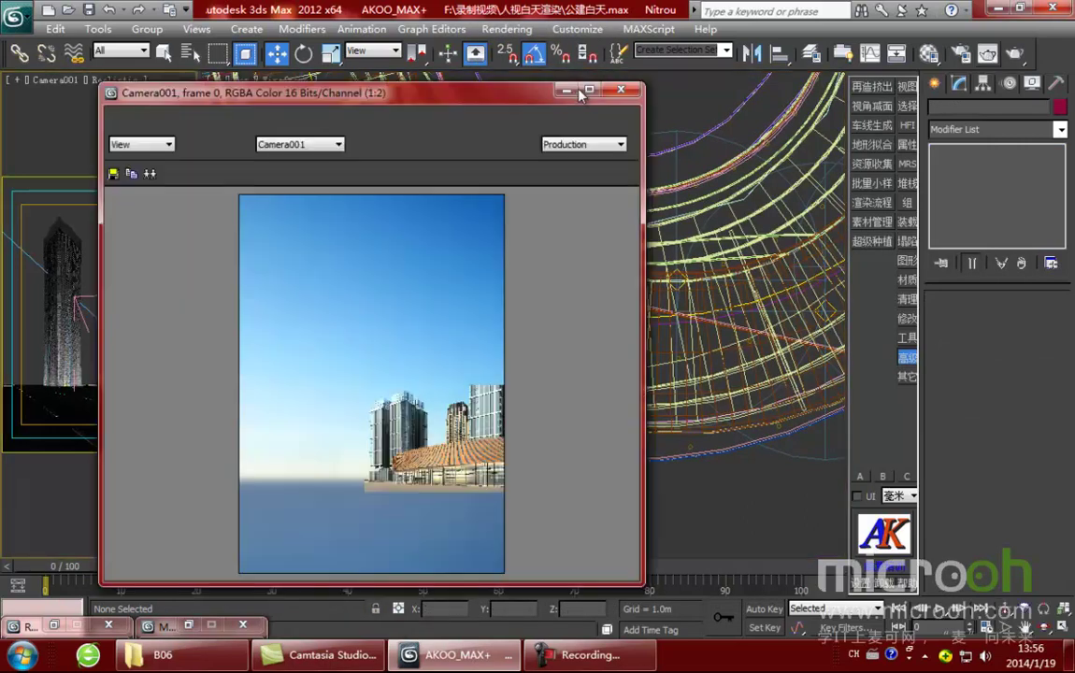
pyautogui.moveTo(524, 92); pyautogui.dragTo(575, 84)
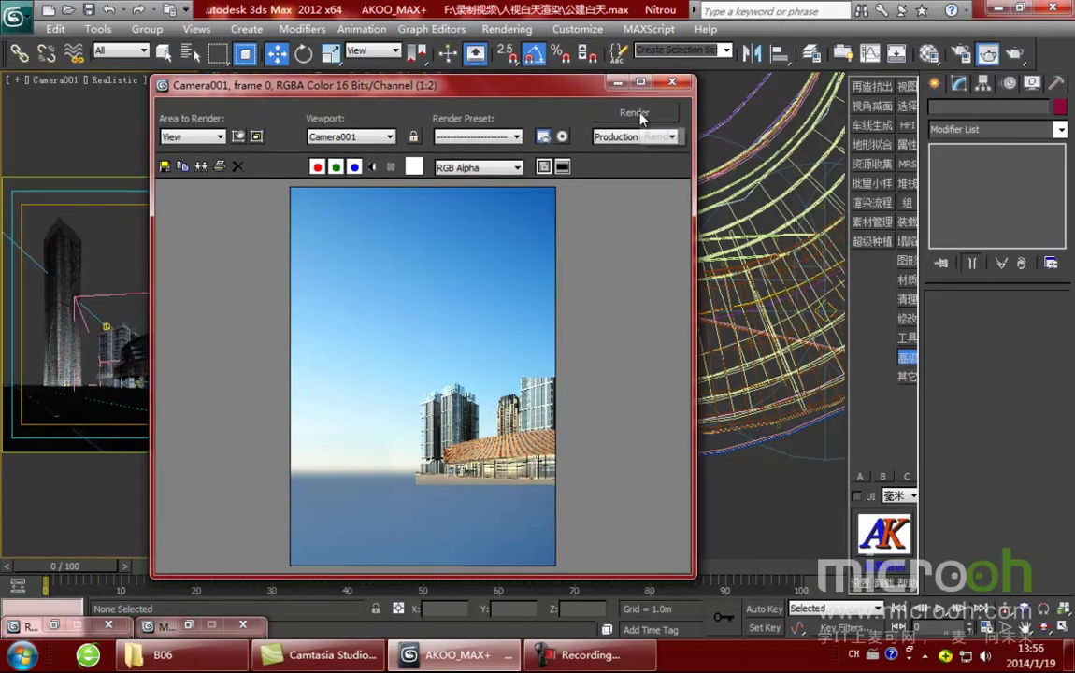
pyautogui.click(635, 113)
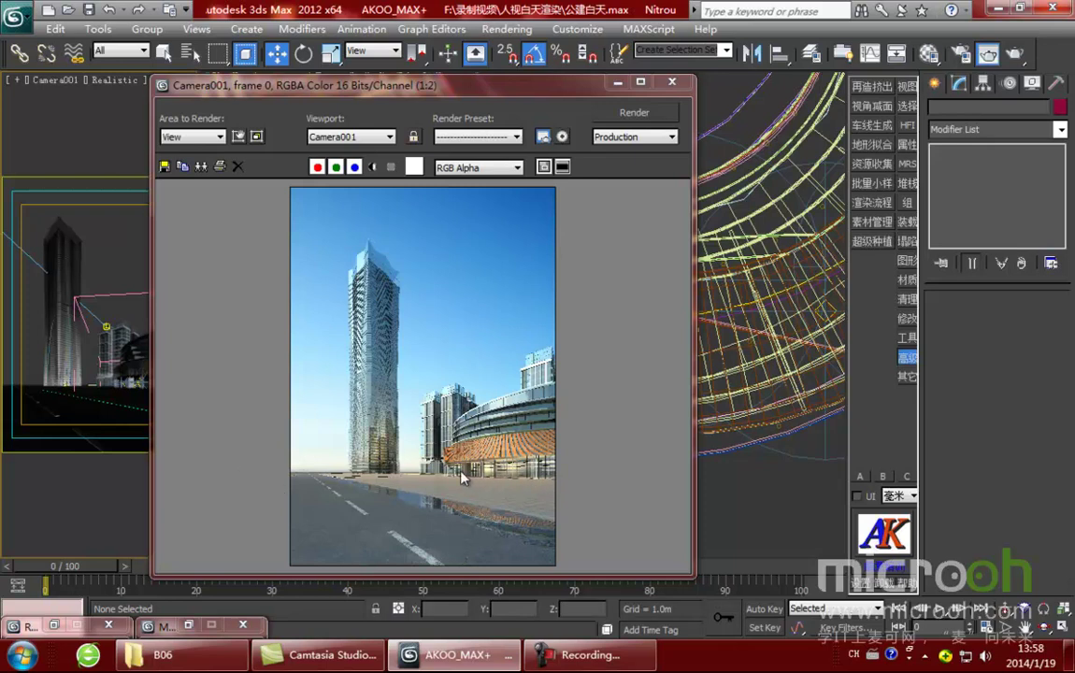
pyautogui.moveTo(439, 85); pyautogui.dragTo(459, 72)
pyautogui.click(713, 563)
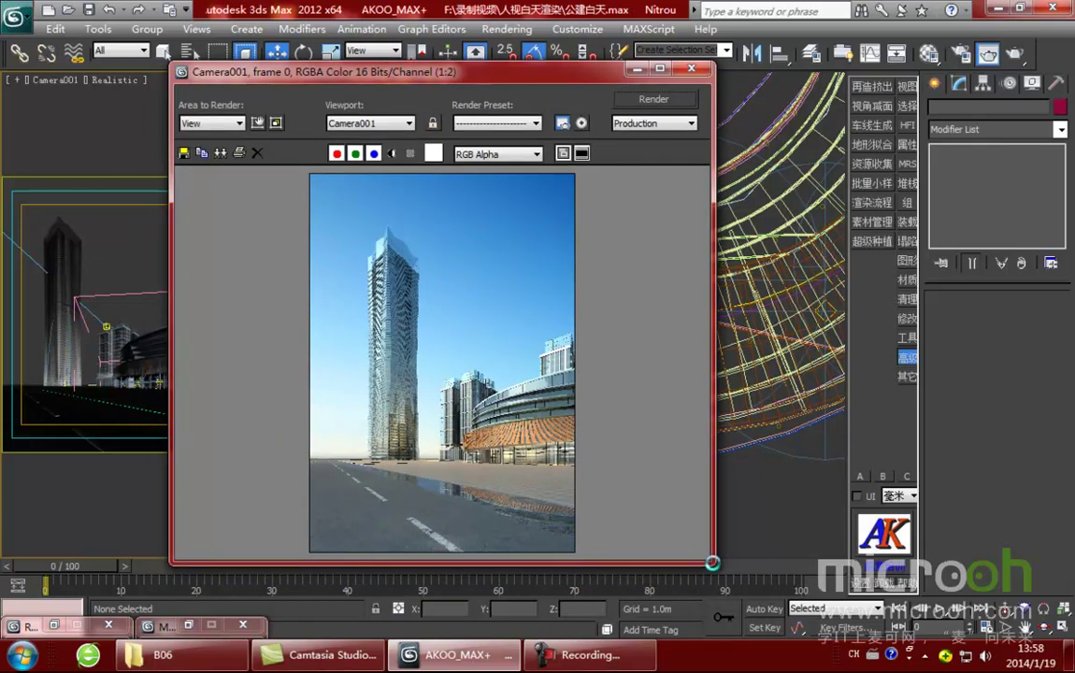